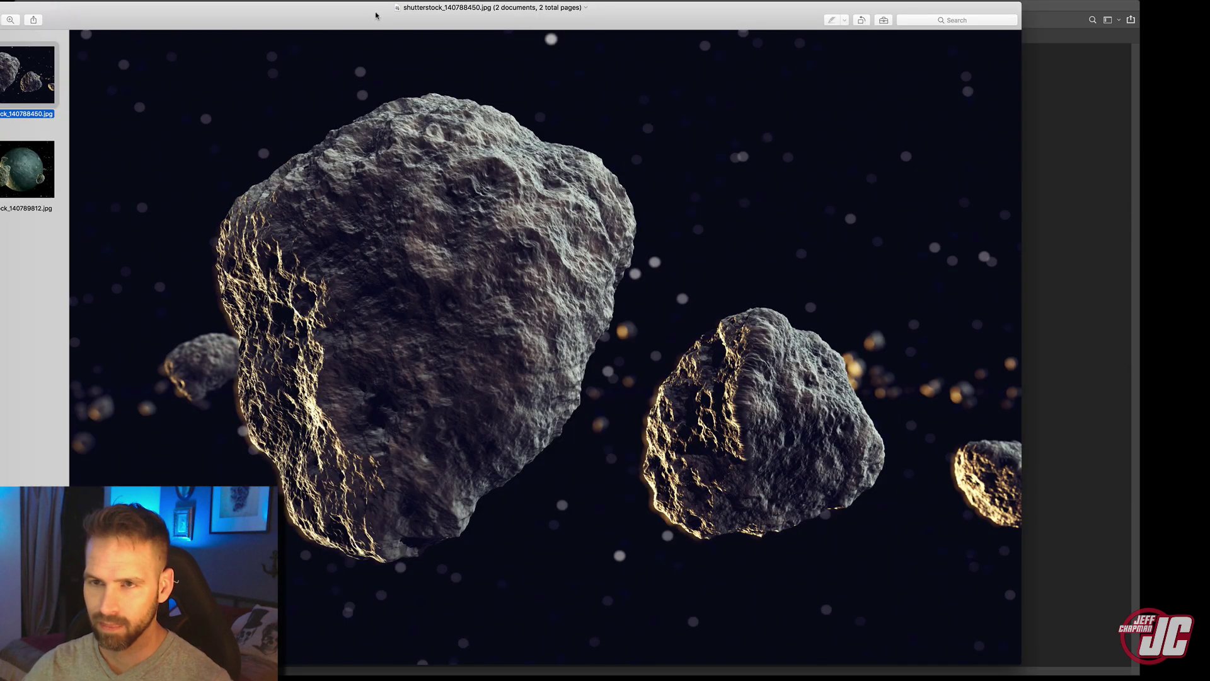
# Open the asteroid photo shutterstock_140788450.jpg from the image viewer in Photoshop.
pyautogui.moveTo(375, 15); pyautogui.dragTo(443, 13)
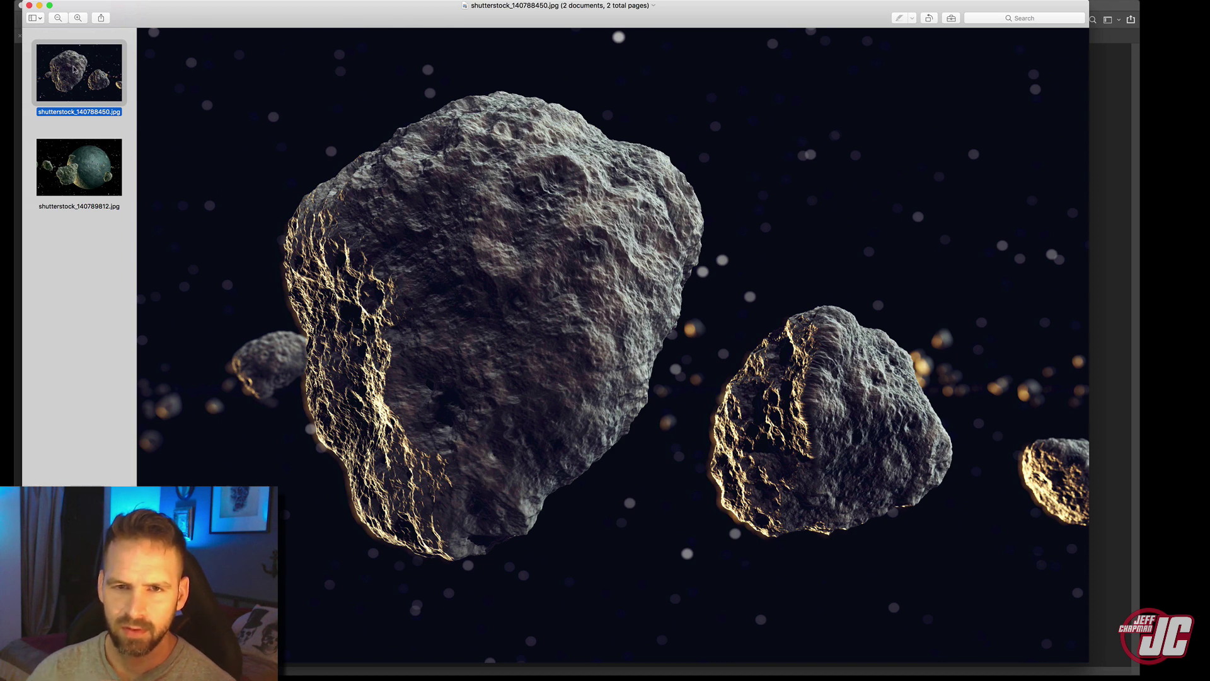
pyautogui.moveTo(72, 70); pyautogui.dragTo(377, 679)
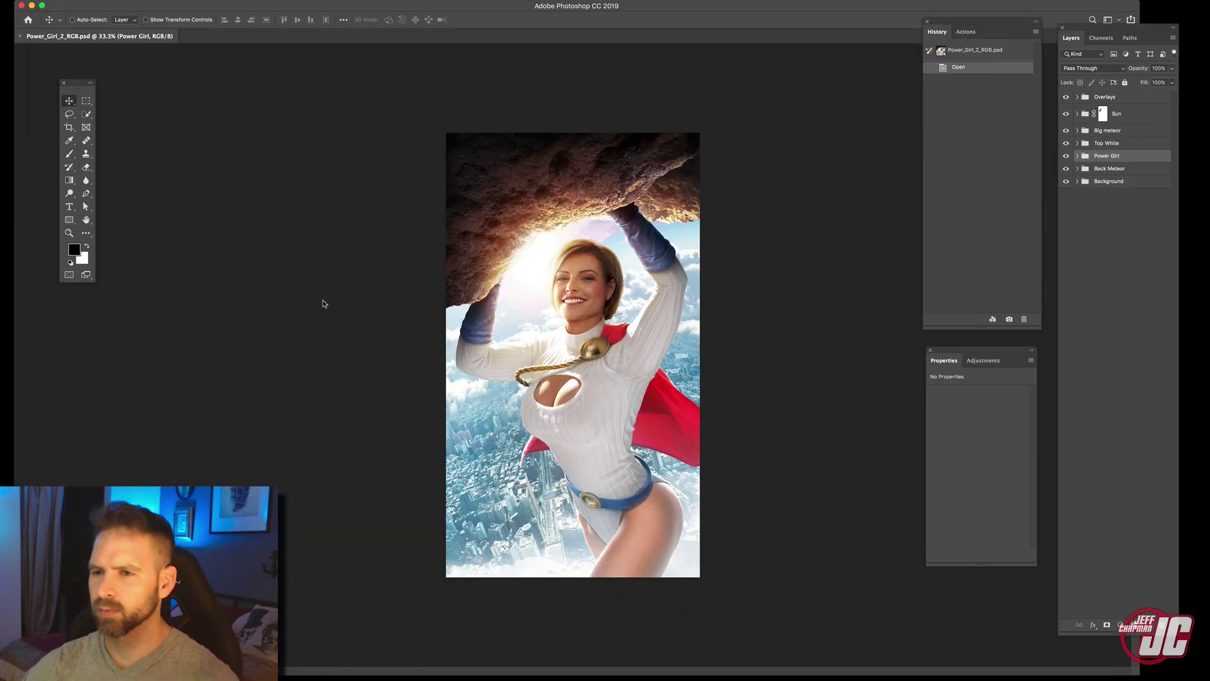
# Trace the inner edge of the golden lit ridge on the large asteroid with the Pen tool, redoing the last misplaced anchor points.
pyautogui.click(68, 234)
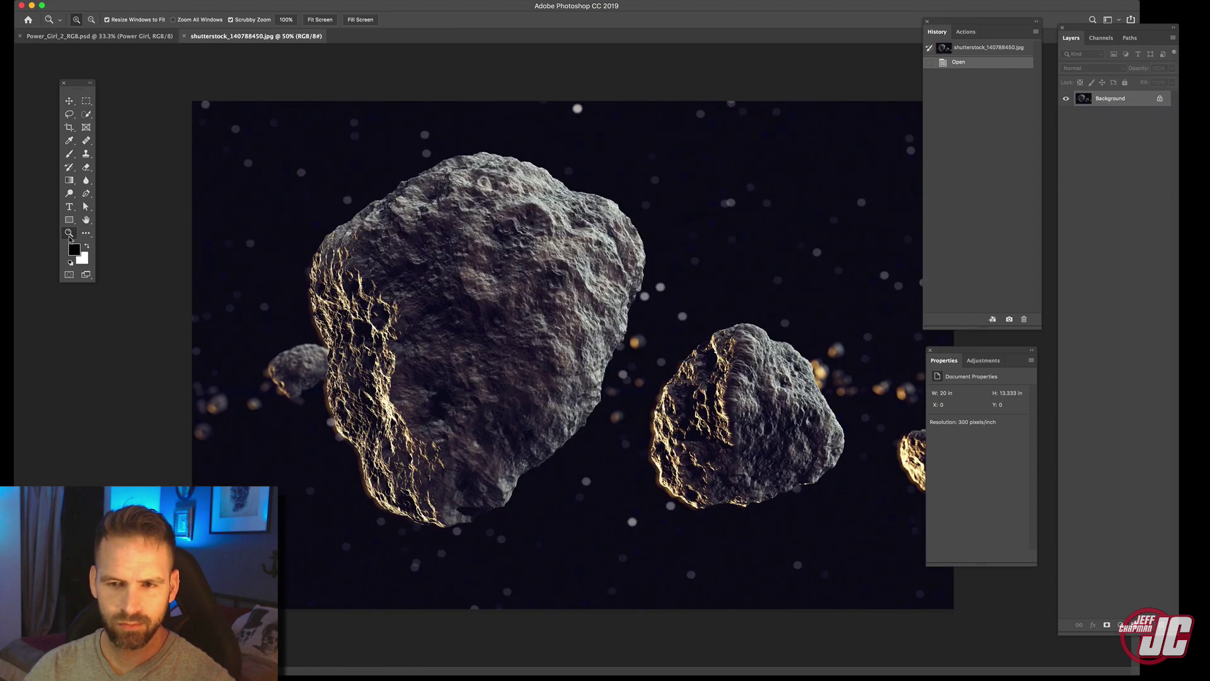
pyautogui.click(389, 305)
pyautogui.click(389, 305)
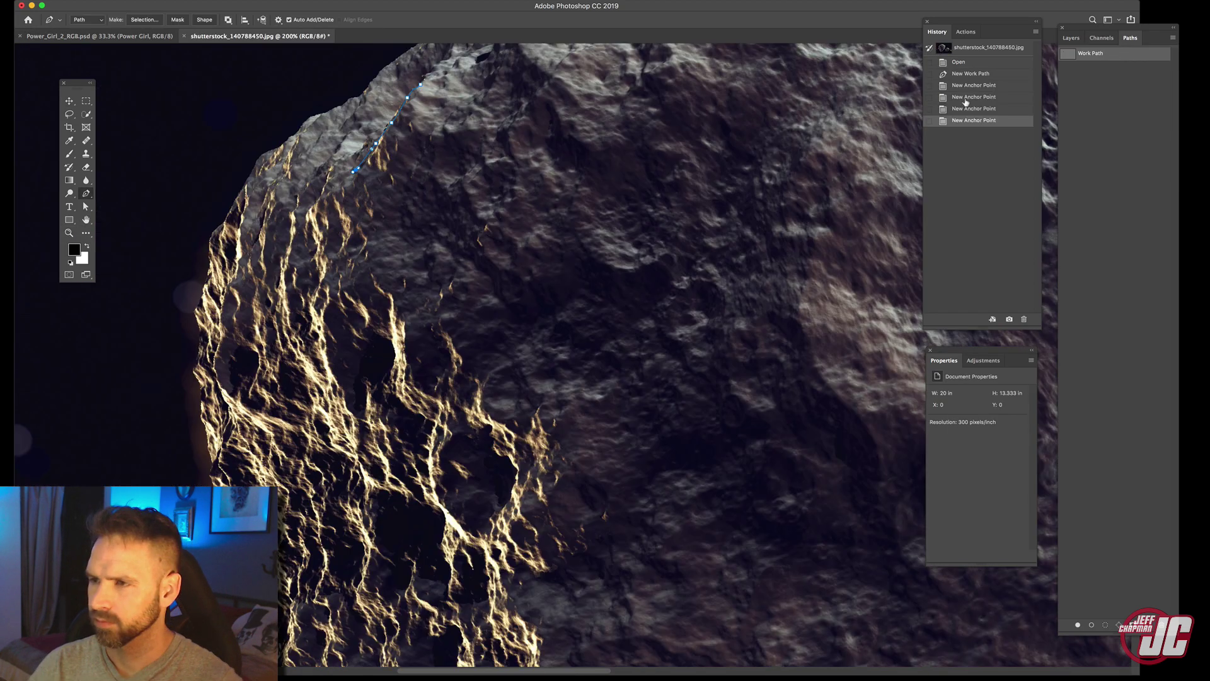
pyautogui.click(966, 99)
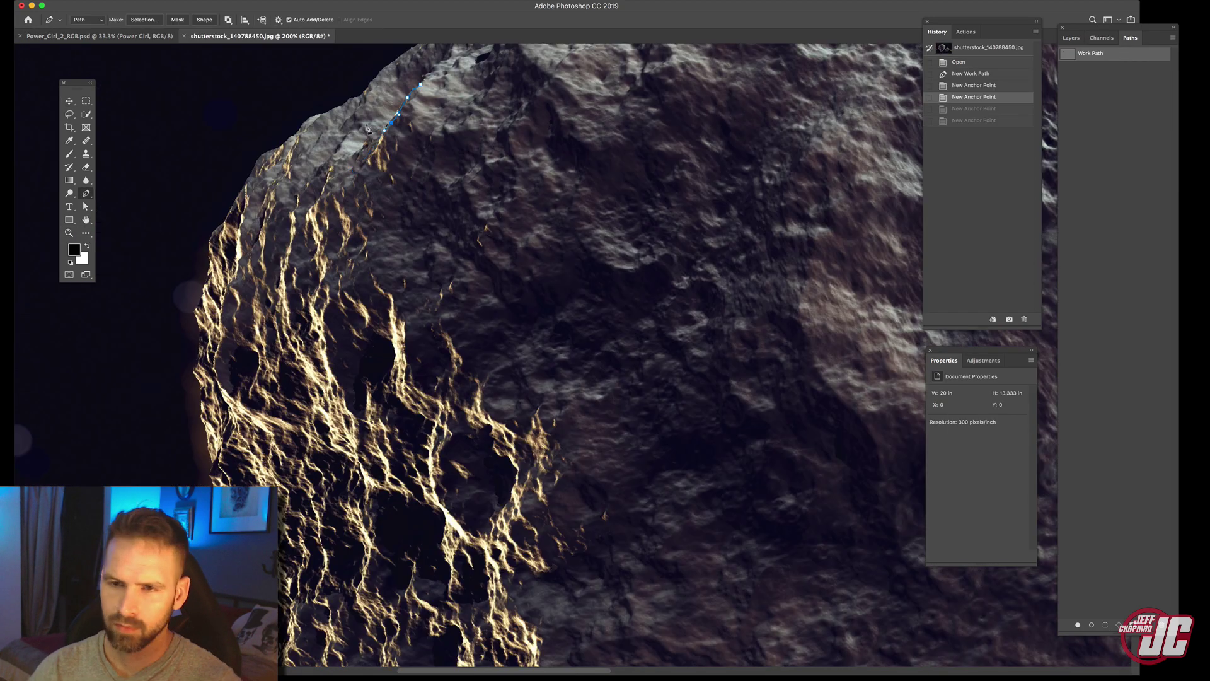
pyautogui.click(351, 152)
pyautogui.click(335, 165)
pyautogui.click(312, 205)
pyautogui.click(309, 226)
pyautogui.click(312, 245)
pyautogui.click(315, 255)
pyautogui.click(316, 269)
pyautogui.click(321, 287)
pyautogui.click(327, 296)
pyautogui.click(347, 327)
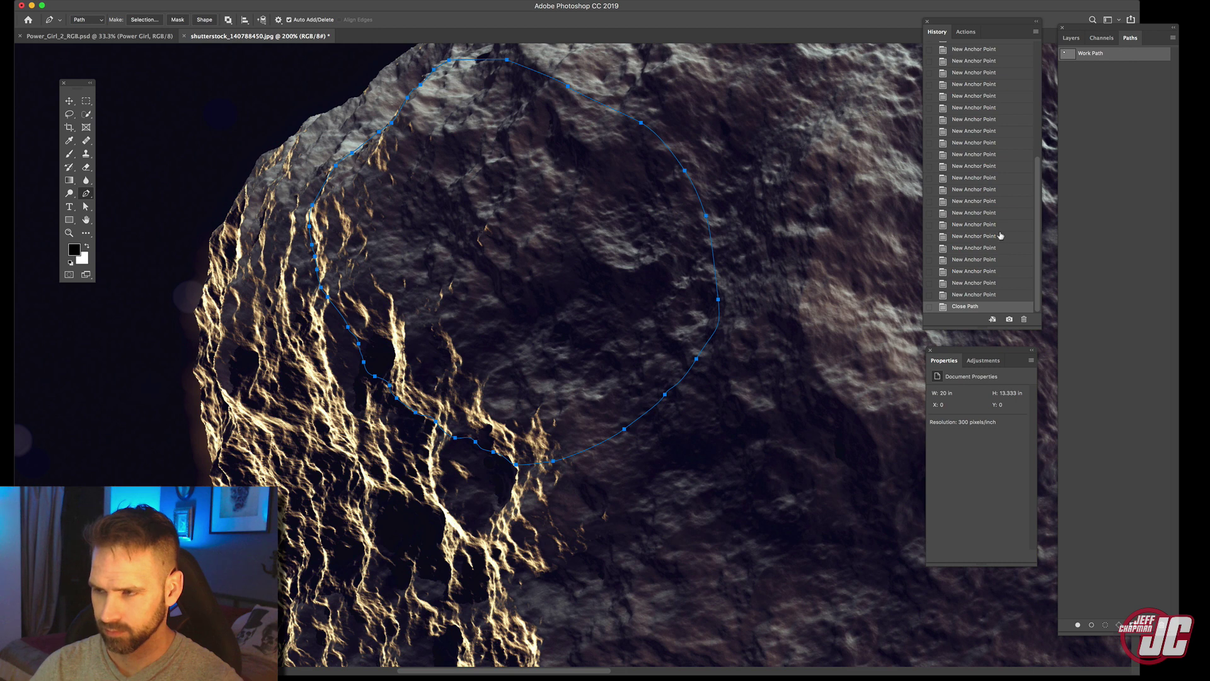
# Step back to an earlier anchor point, redraw the path through the dark rock and up along the asteroid's upper edge, and close it.
pyautogui.click(987, 213)
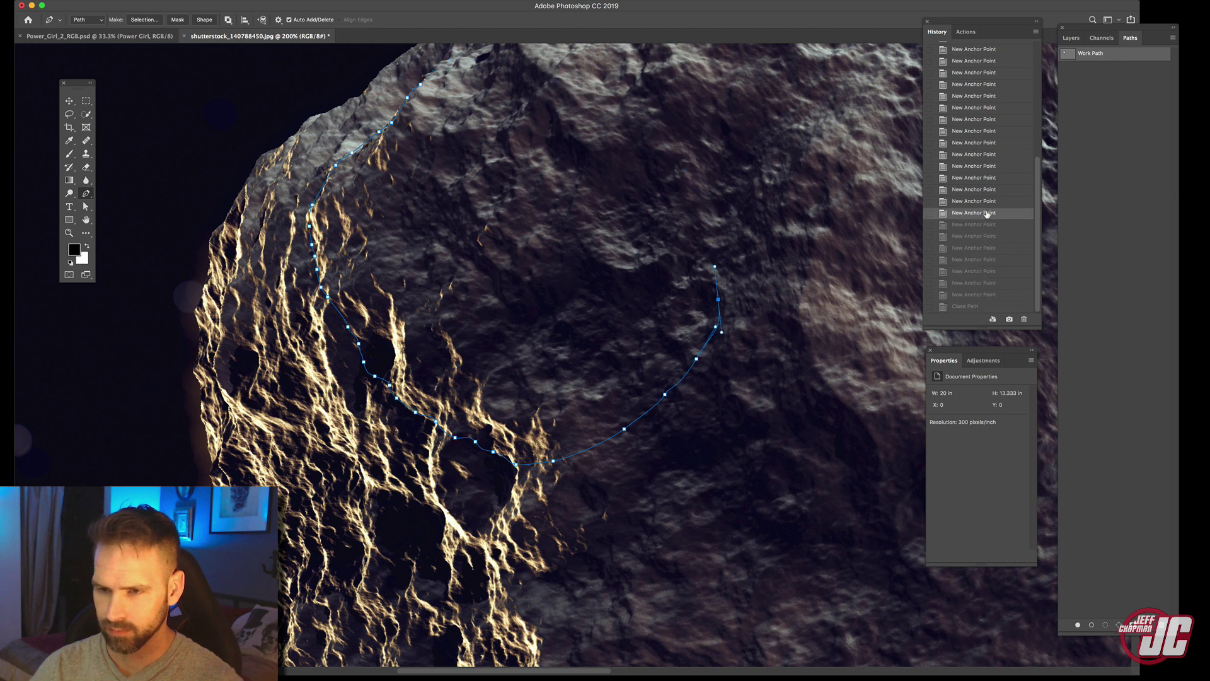
pyautogui.moveTo(681, 153); pyautogui.dragTo(646, 114)
pyautogui.click(515, 56)
pyautogui.click(490, 57)
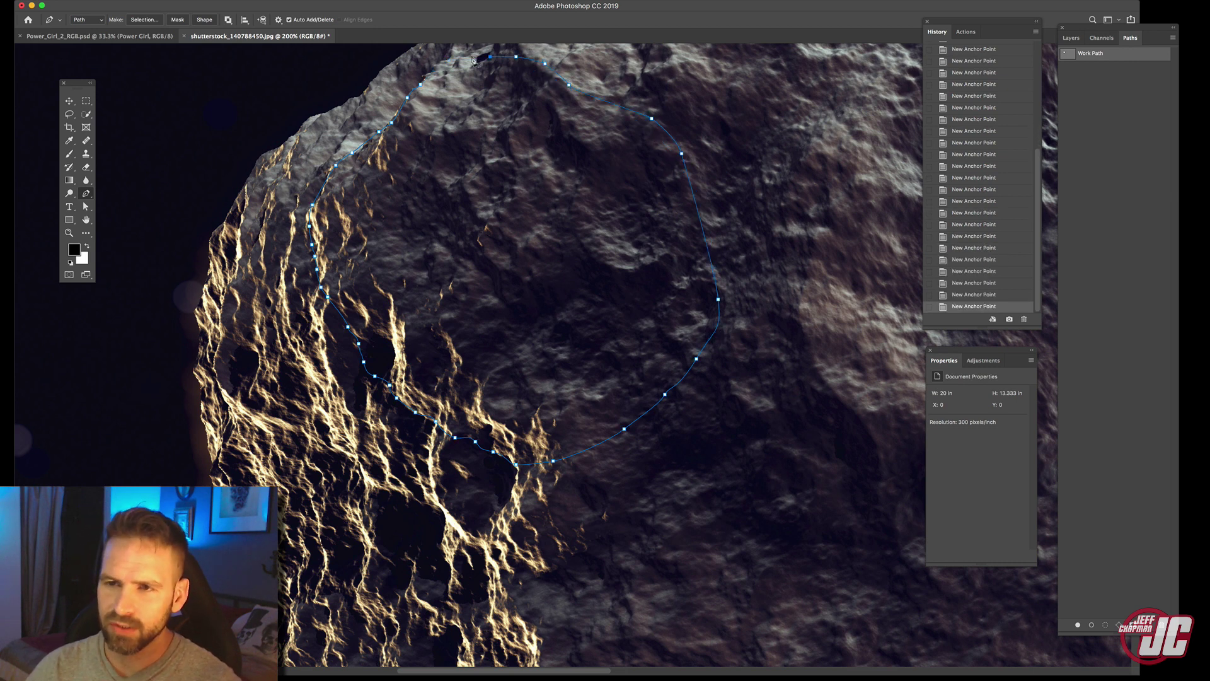
pyautogui.click(422, 87)
# Make a selection from the closed work path on the asteroid.
pyautogui.click(69, 101)
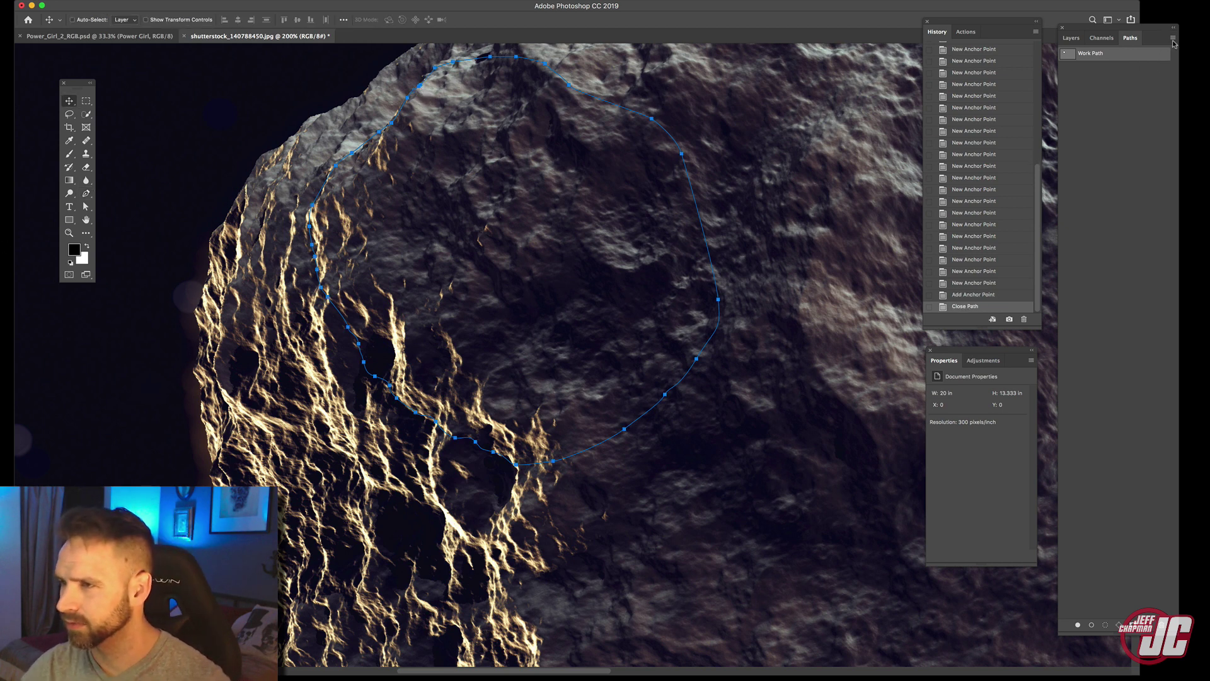
pyautogui.click(1173, 39)
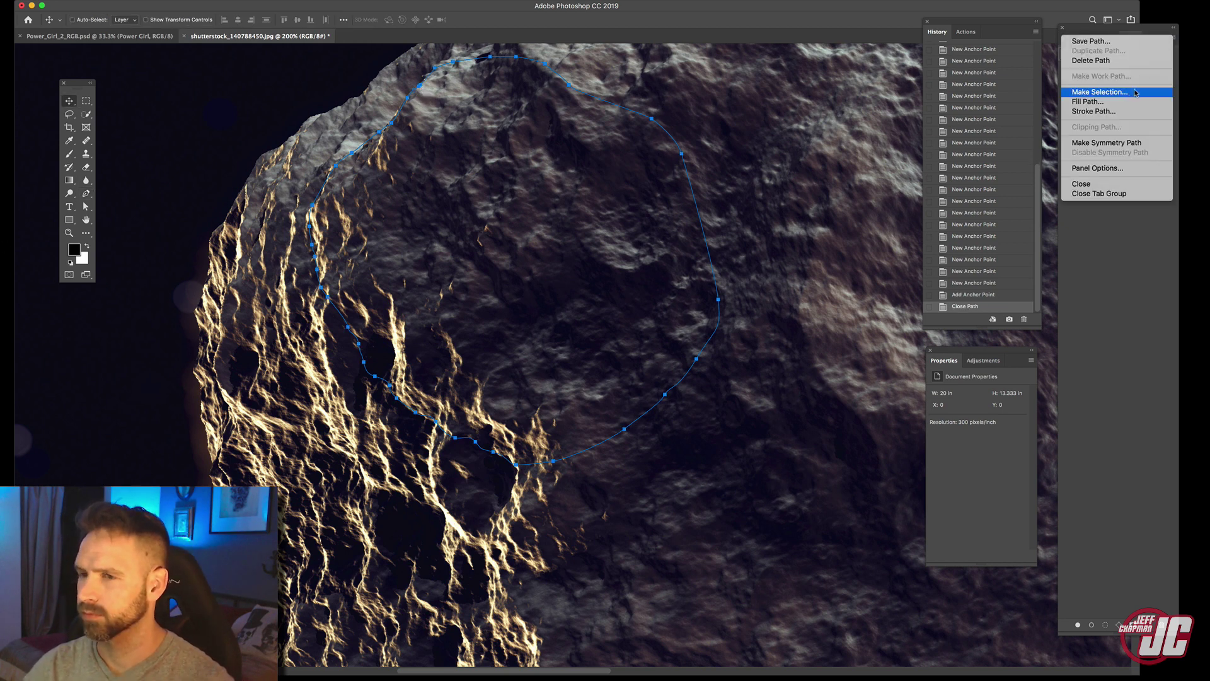
pyautogui.click(1130, 94)
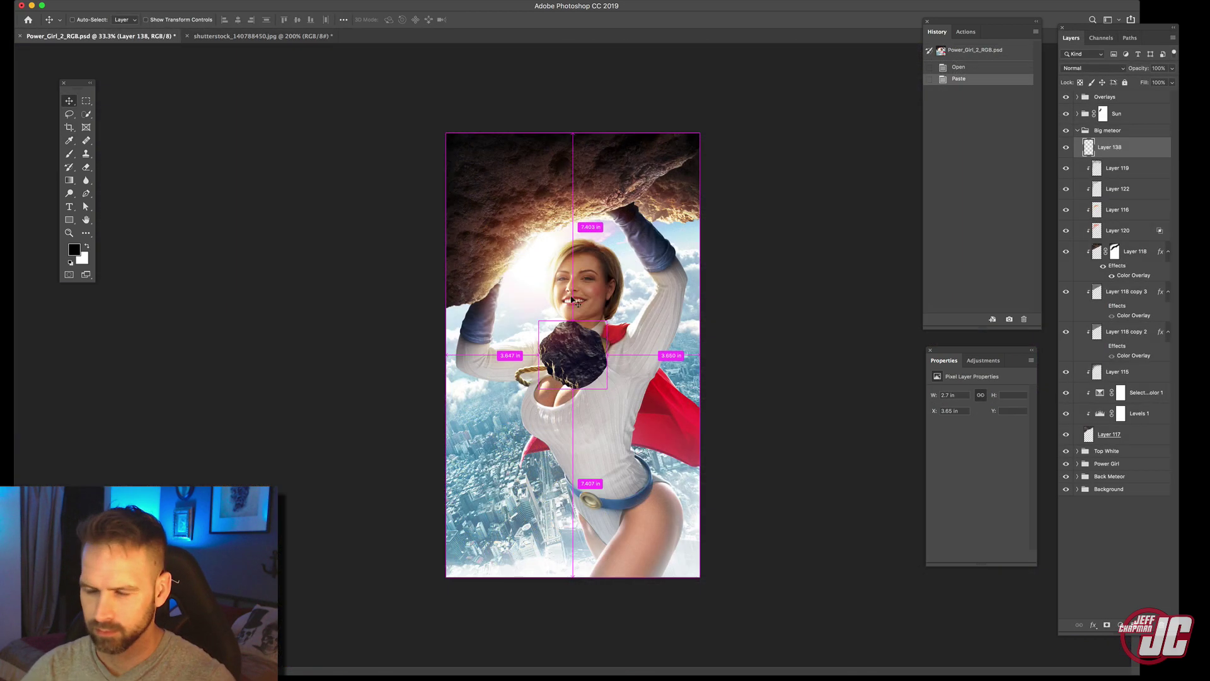
# Place the pasted asteroid piece over the upper-left part of the meteor in Power_Girl_2_RGB.psd, enlarging and warping it to fit.
pyautogui.moveTo(575, 302); pyautogui.dragTo(528, 222)
pyautogui.press('super+t')
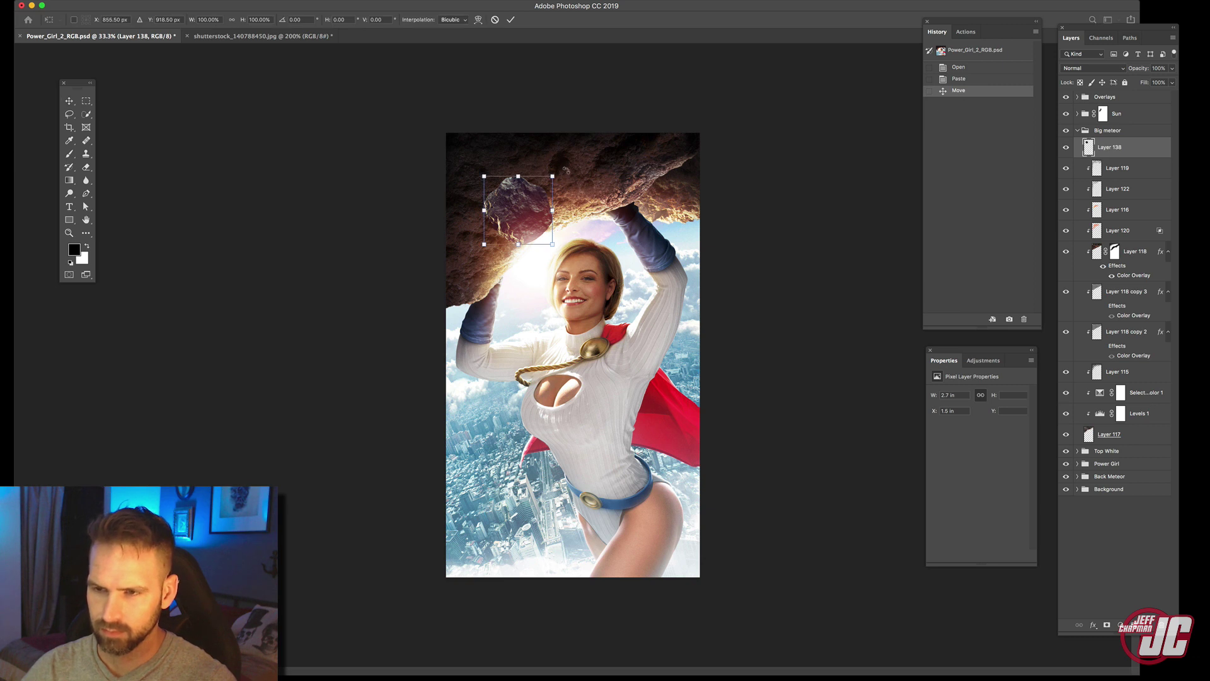
pyautogui.moveTo(502, 140); pyautogui.dragTo(454, 111)
pyautogui.moveTo(516, 198); pyautogui.dragTo(534, 242)
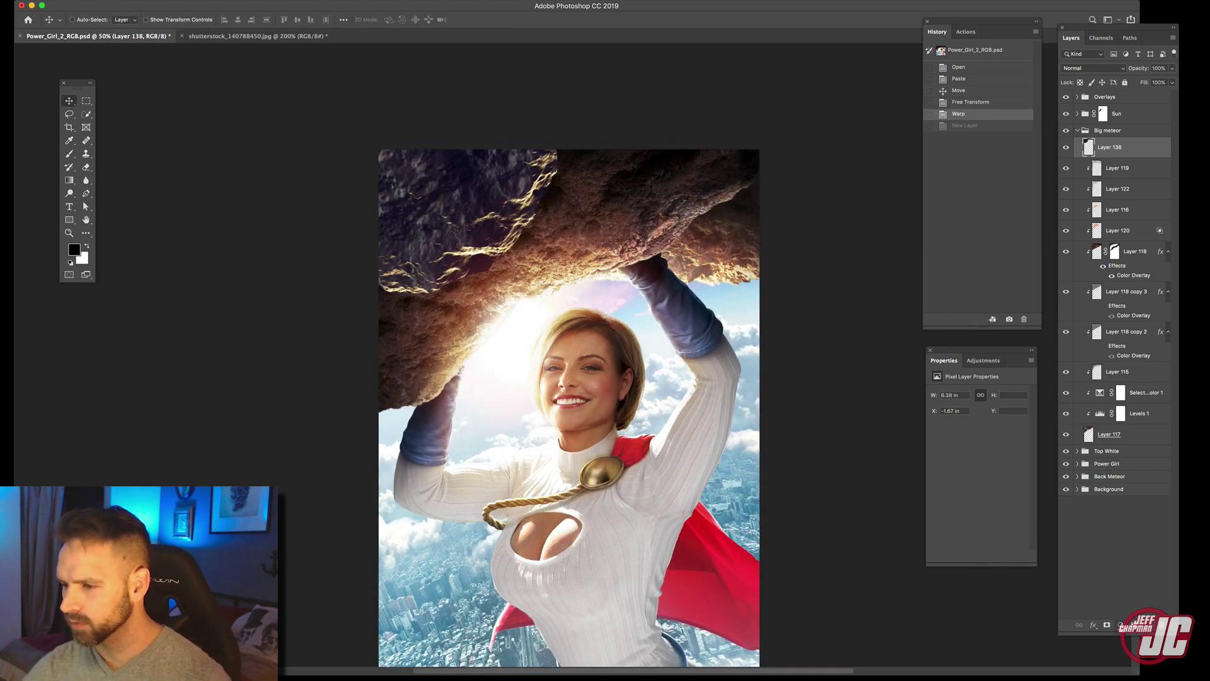
# Add a Selective Color adjustment clipped to the asteroid piece, with Neutrals at cyan -28%, magenta -9% and slightly changed black.
pyautogui.click(1120, 624)
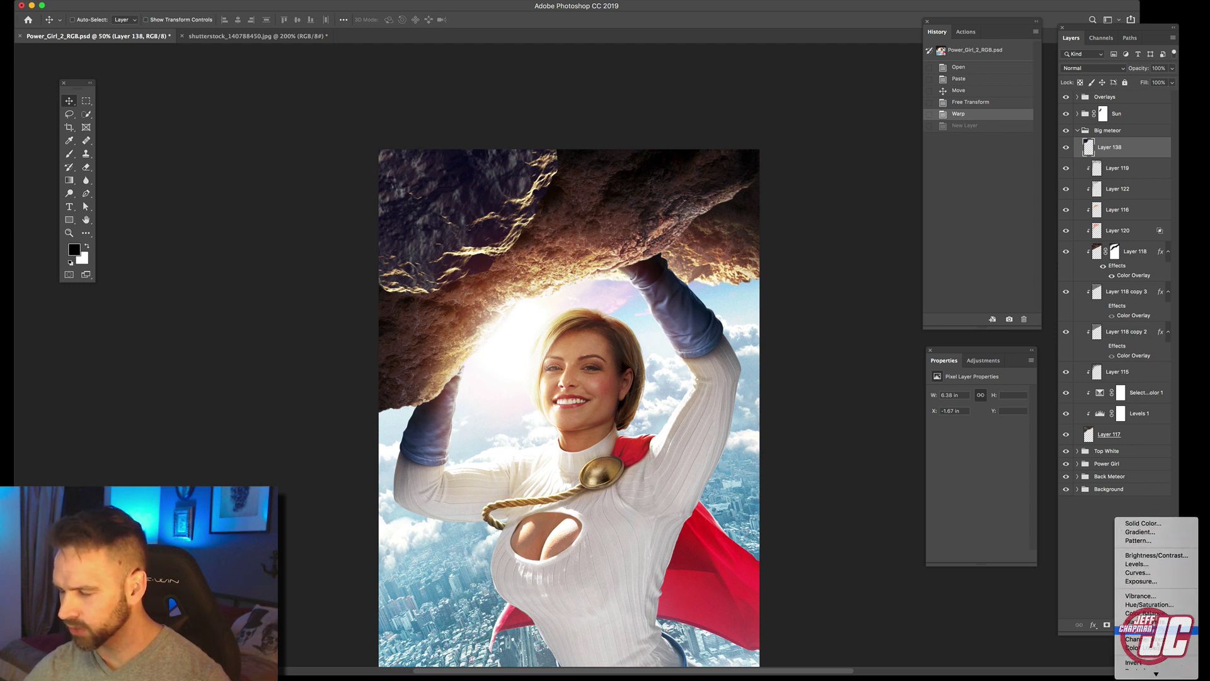
pyautogui.scroll(-2, 1152, 661)
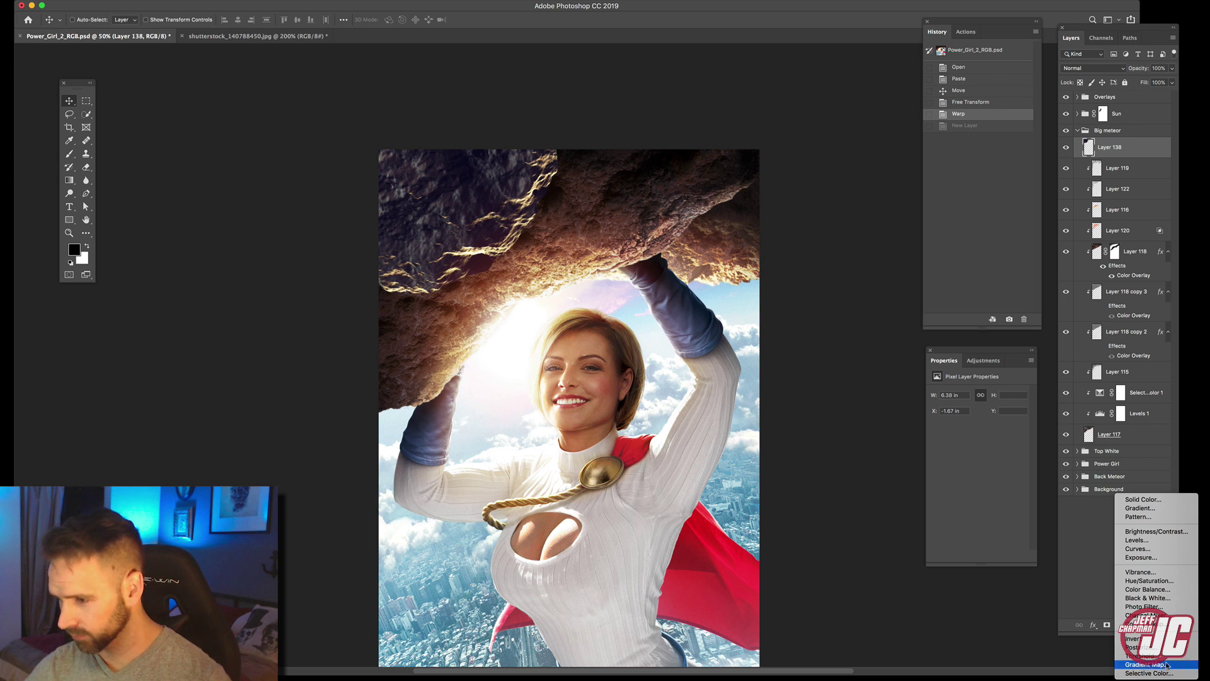
pyautogui.click(1165, 673)
pyautogui.press('super+alt+g')
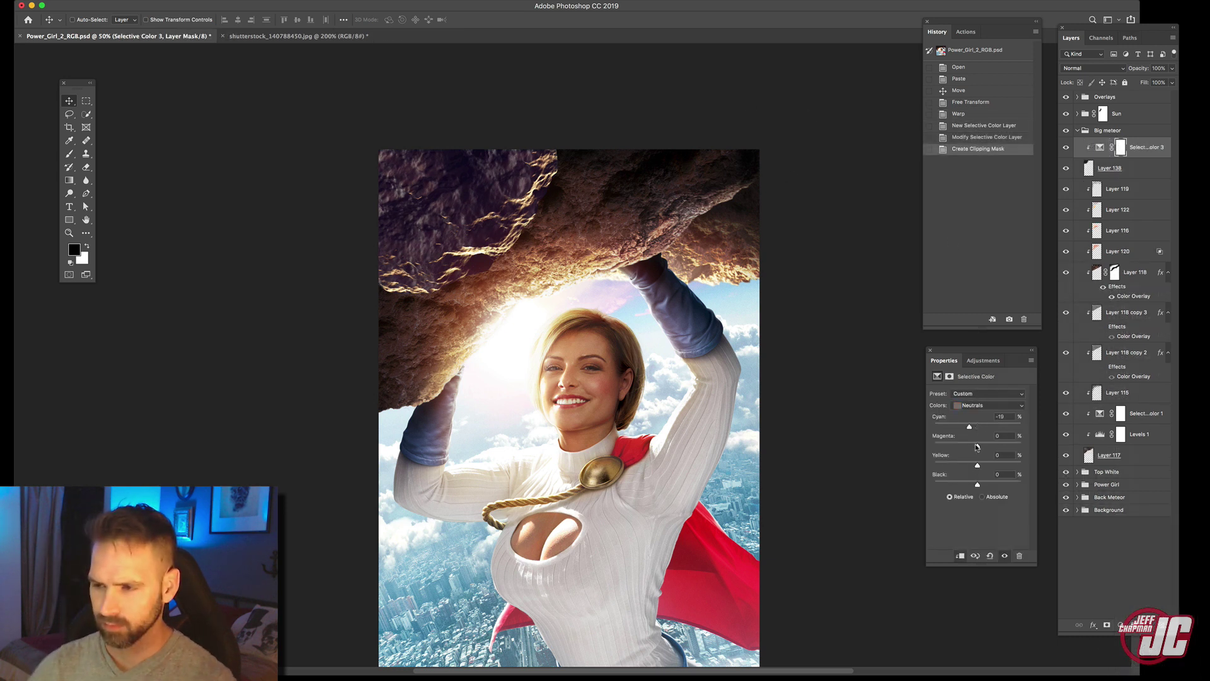
pyautogui.moveTo(977, 447); pyautogui.dragTo(974, 448)
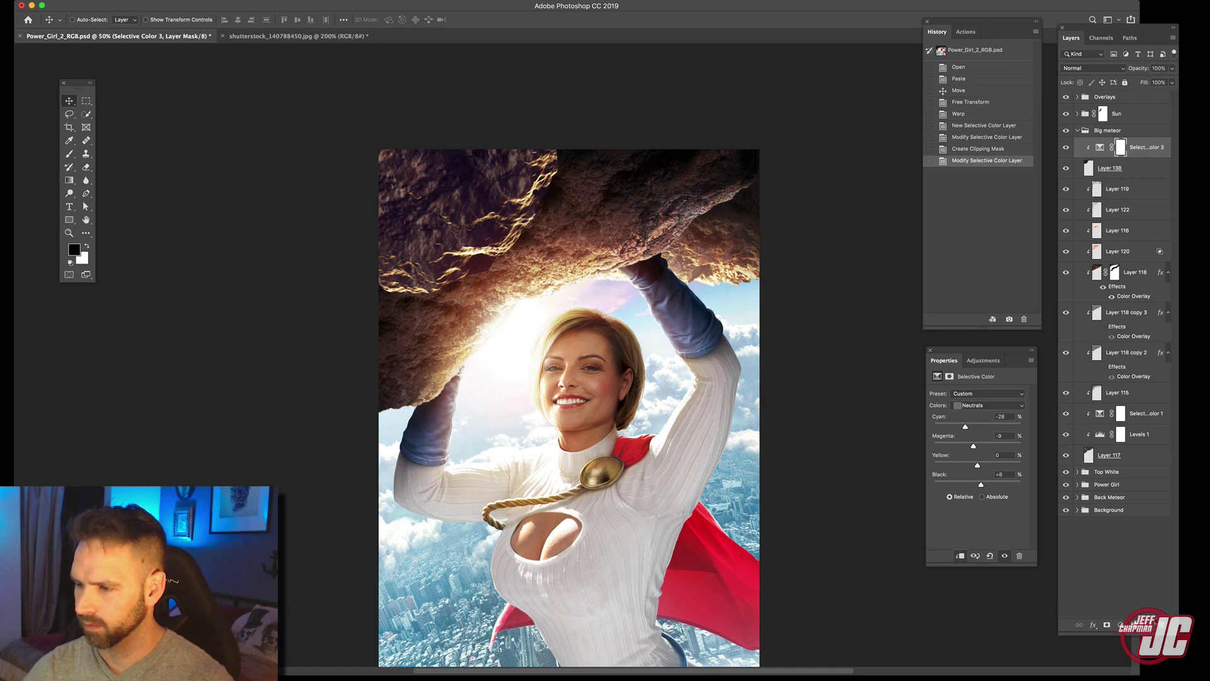
# Add a new layer above the Selective Color adjustment, clip it to the asteroid piece and set its blending to Soft Light.
pyautogui.press('alt+shift+super+n')
pyautogui.rightClick(1161, 162)
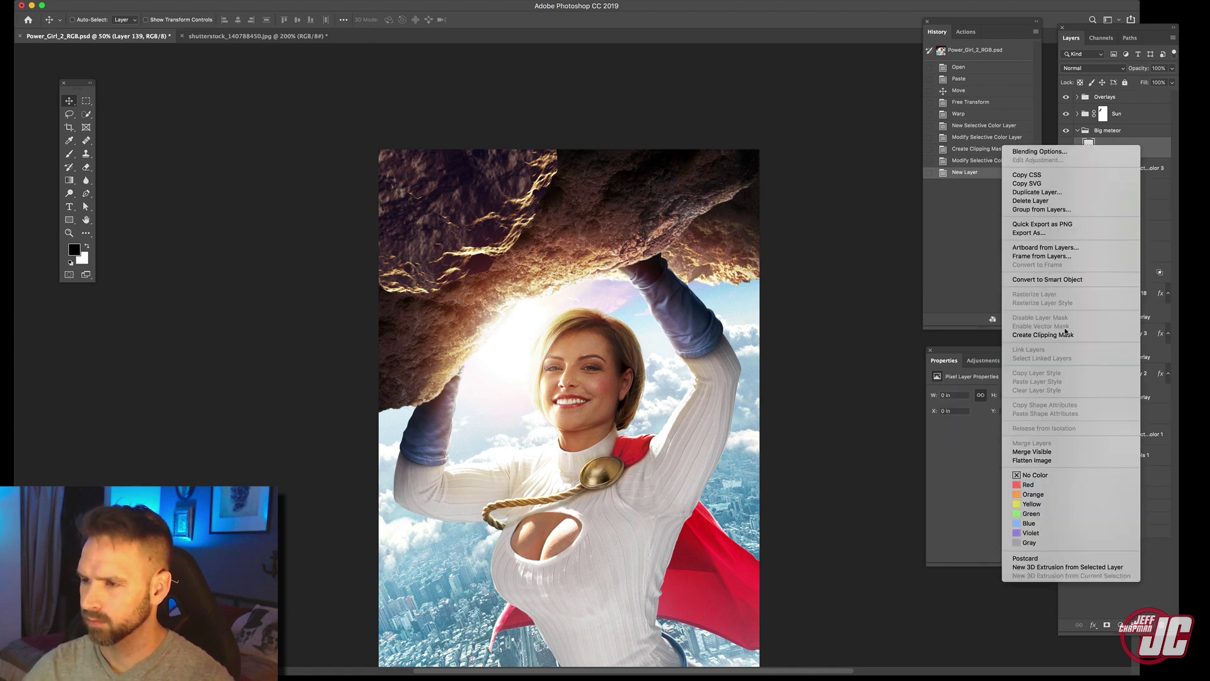
pyautogui.click(1067, 335)
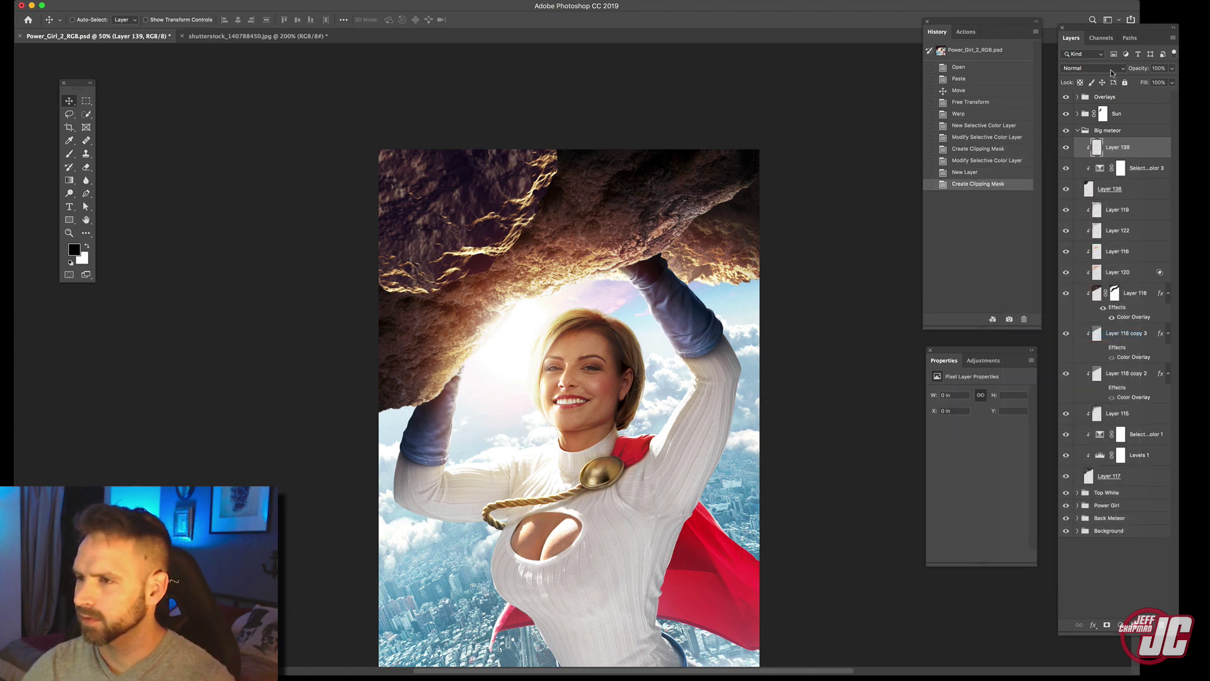
pyautogui.click(1093, 68)
pyautogui.click(1087, 185)
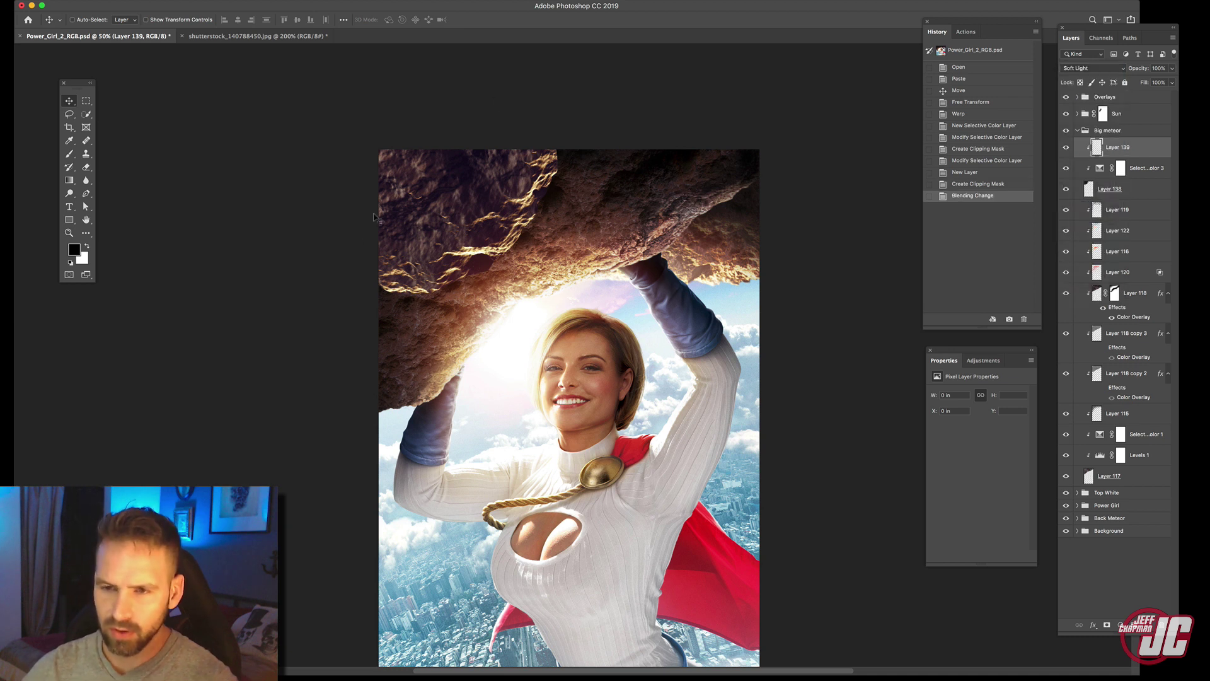
# Darken the asteroid piece's outer upper-left edges with a soft 444 px black brush at 25% opacity.
pyautogui.press('b')
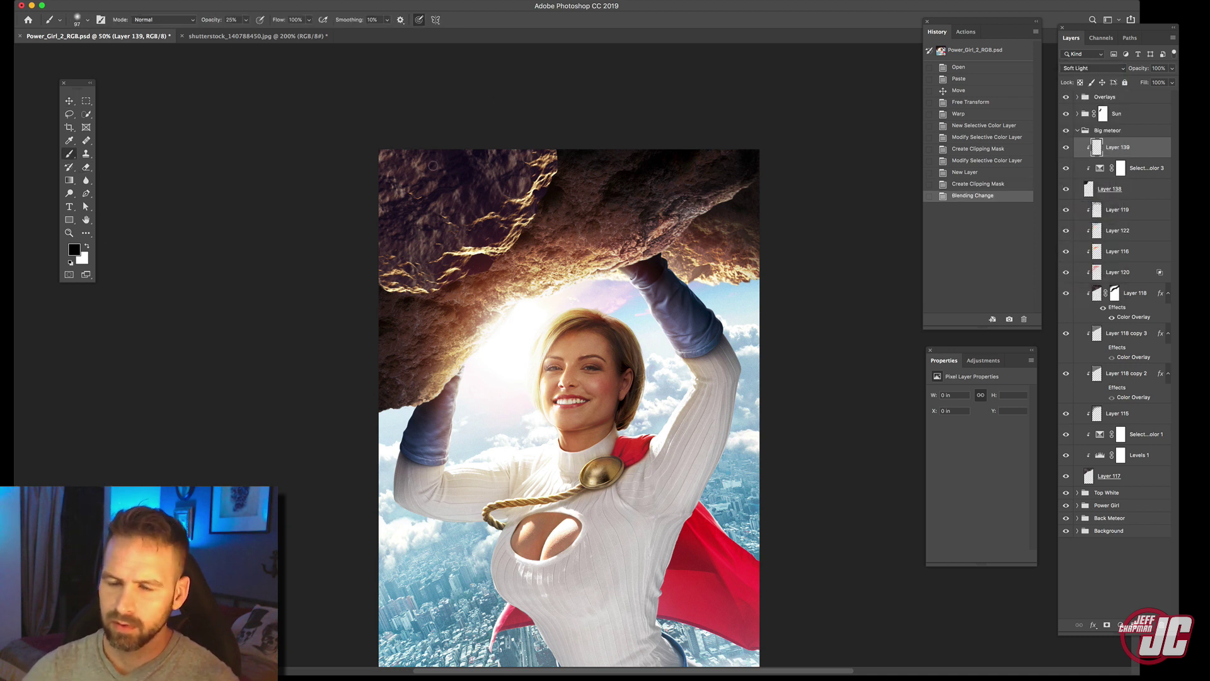
pyautogui.rightClick(441, 172)
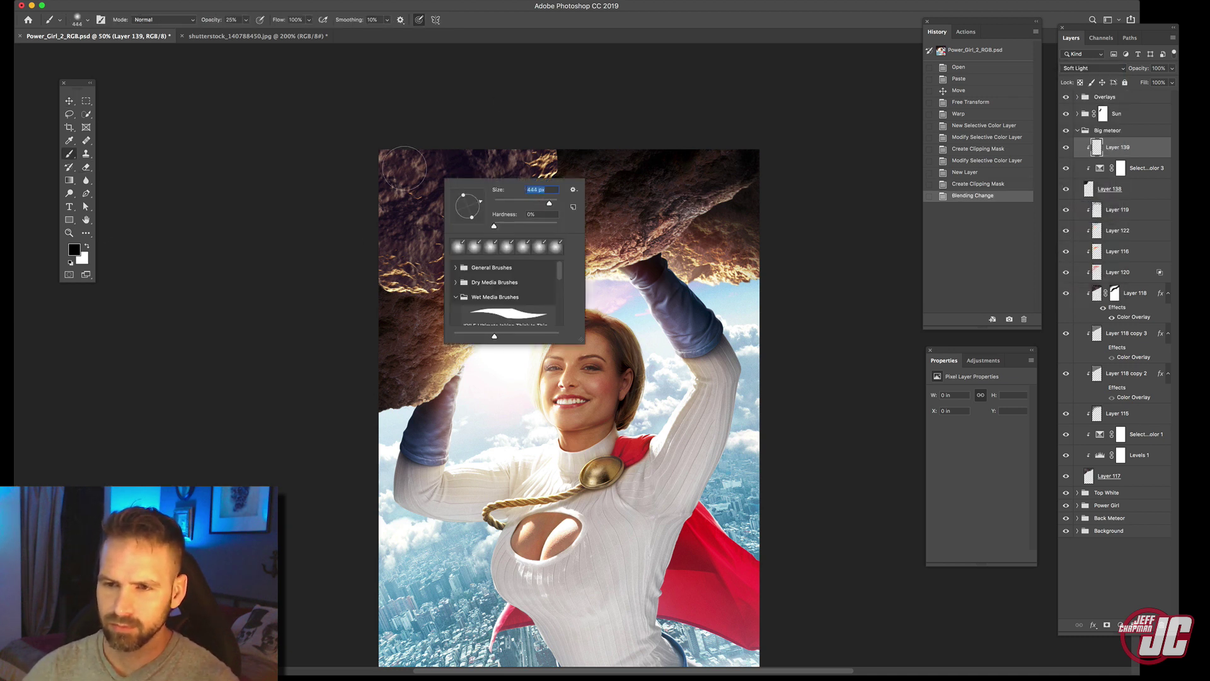
pyautogui.moveTo(397, 144); pyautogui.dragTo(369, 189)
pyautogui.moveTo(363, 245)
pyautogui.mouseDown()
pyautogui.moveTo(371, 174)
pyautogui.moveTo(441, 125)
pyautogui.mouseUp()
pyautogui.moveTo(599, 119); pyautogui.dragTo(571, 125)
pyautogui.moveTo(570, 126)
pyautogui.mouseDown()
pyautogui.moveTo(587, 143)
pyautogui.moveTo(405, 135)
pyautogui.moveTo(373, 233)
pyautogui.mouseUp()
pyautogui.moveTo(373, 233)
pyautogui.mouseDown()
pyautogui.moveTo(370, 305)
pyautogui.moveTo(364, 280)
pyautogui.mouseUp()
pyautogui.moveTo(378, 131); pyautogui.dragTo(358, 224)
pyautogui.moveTo(358, 224); pyautogui.dragTo(357, 304)
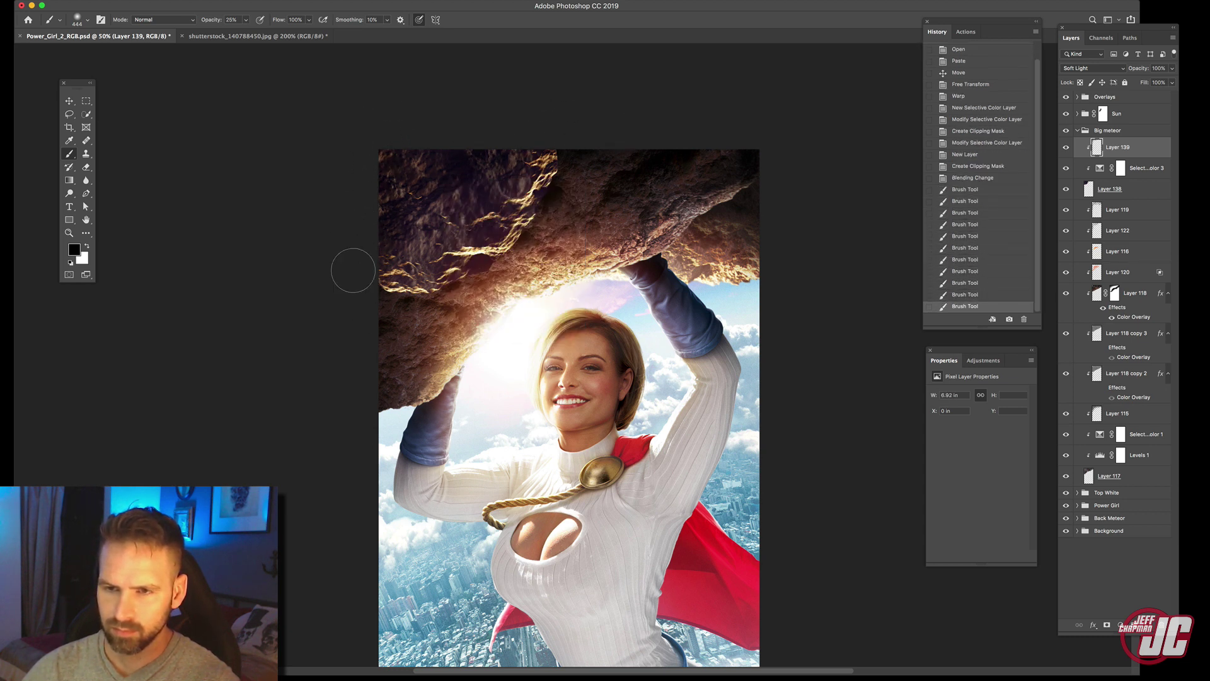
pyautogui.click(358, 303)
# Switch the shading layer's blending to Multiply and paint more black along the meteor's upper and left edges.
pyautogui.click(1109, 68)
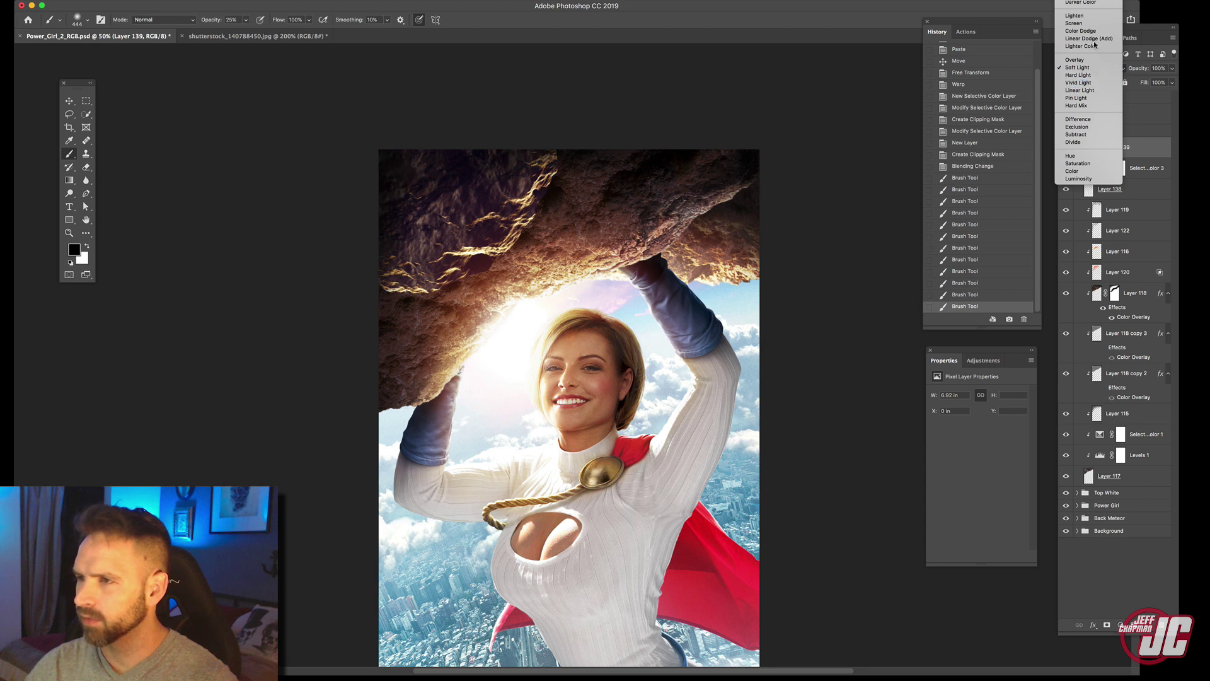
pyautogui.click(1086, 8)
pyautogui.moveTo(404, 150); pyautogui.dragTo(609, 114)
pyautogui.moveTo(602, 116); pyautogui.dragTo(557, 130)
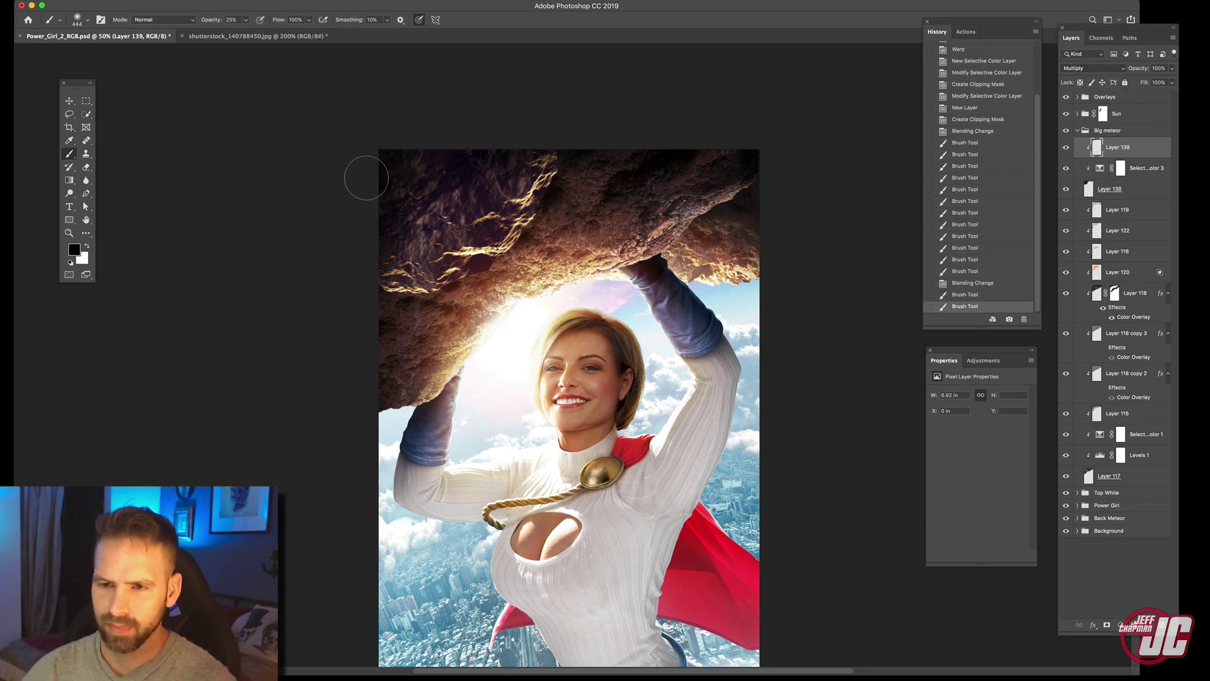
pyautogui.click(335, 327)
pyautogui.click(342, 291)
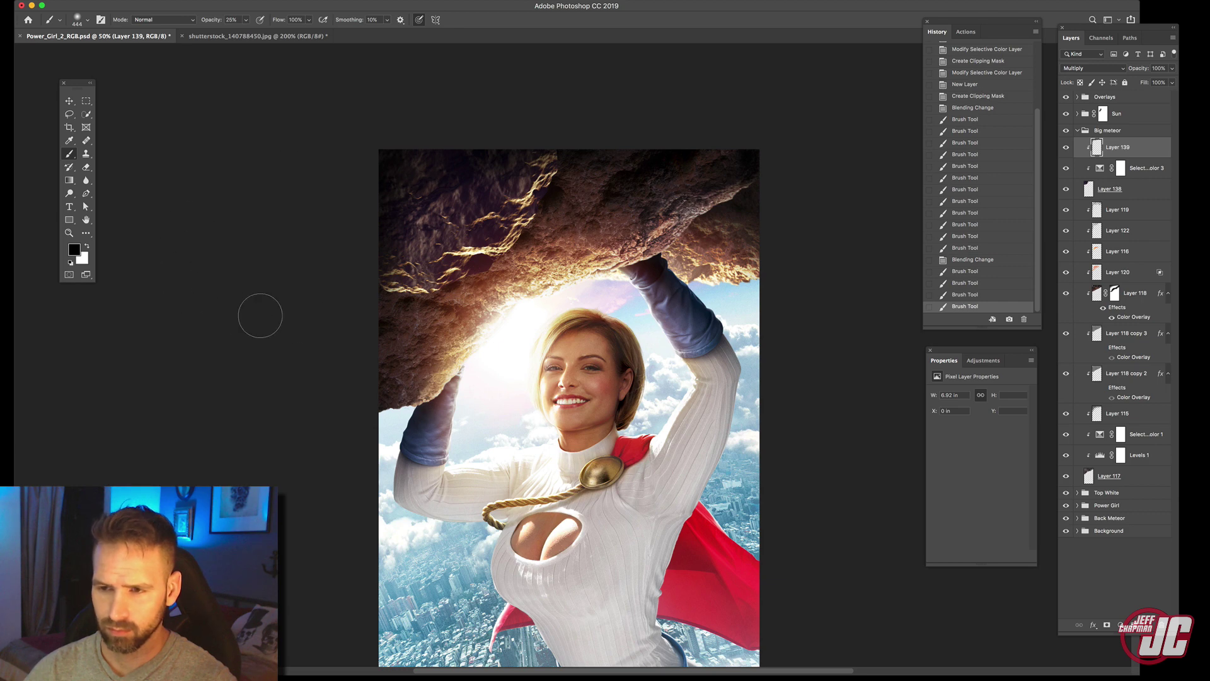
# Add a layer mask to the asteroid piece on Layer 138.
pyautogui.click(1144, 194)
pyautogui.click(70, 233)
pyautogui.moveTo(484, 247); pyautogui.dragTo(570, 188)
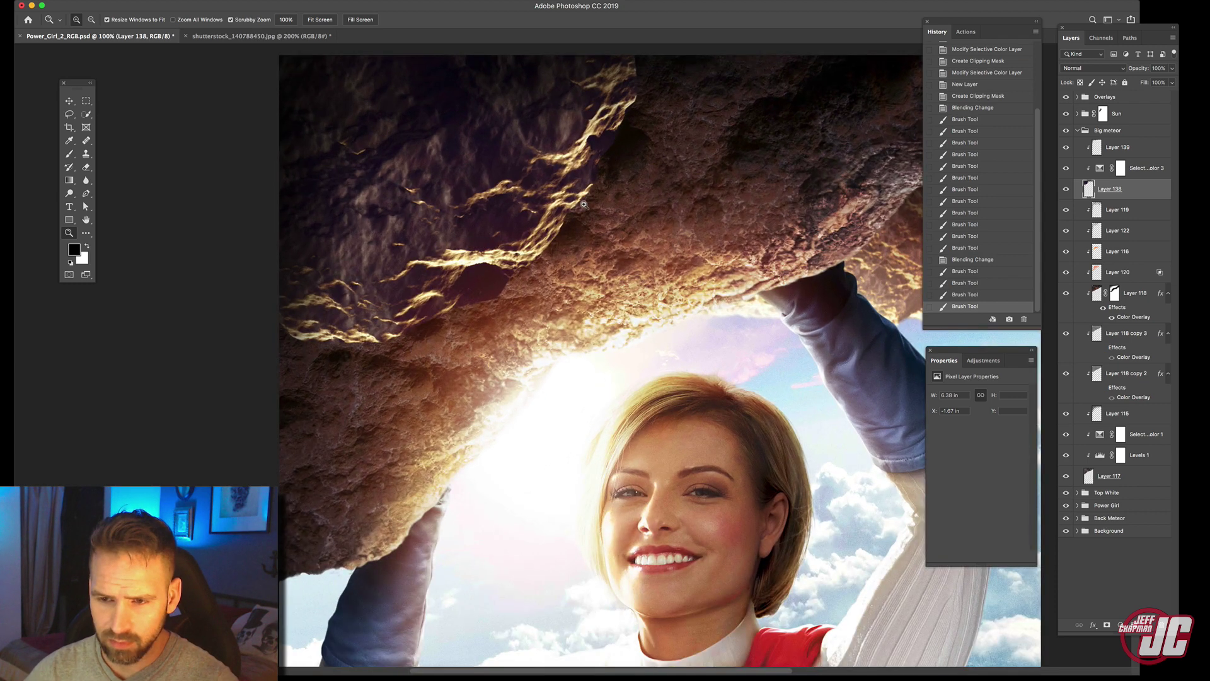
pyautogui.click(1106, 626)
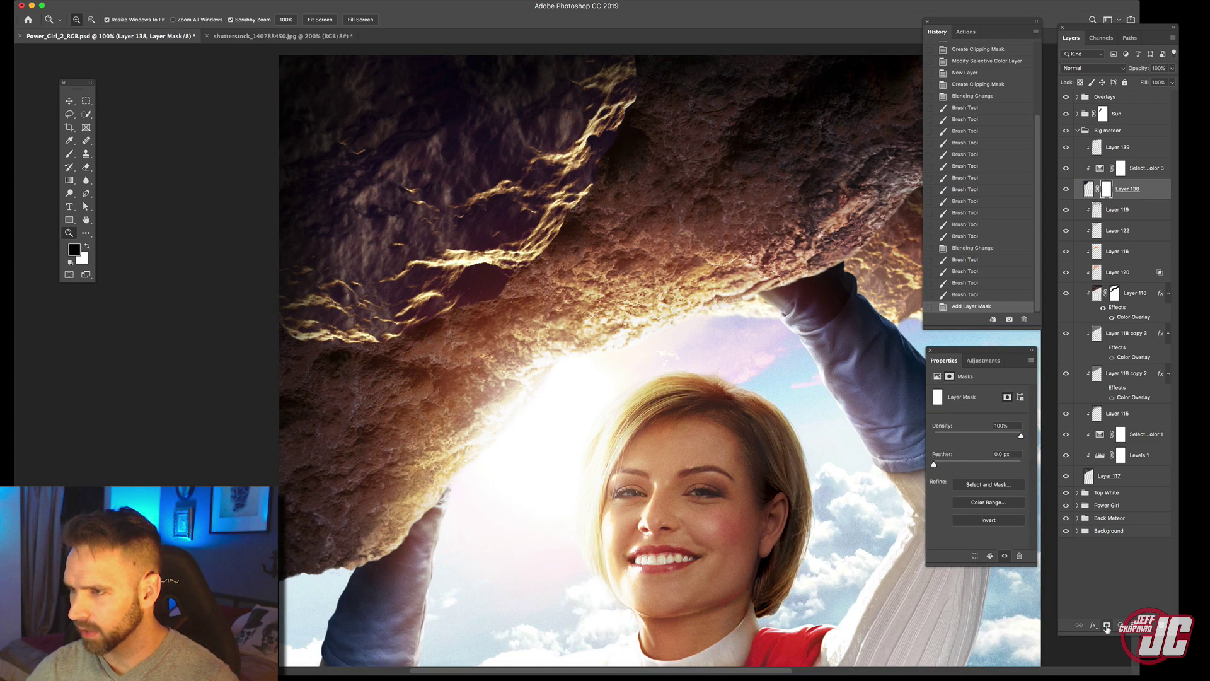
# Paint black on the layer mask with a small soft brush to blend the asteroid piece's lower edge beneath the golden ridge.
pyautogui.click(70, 153)
pyautogui.rightClick(631, 135)
pyautogui.moveTo(456, 277); pyautogui.dragTo(468, 275)
pyautogui.moveTo(464, 280); pyautogui.dragTo(484, 282)
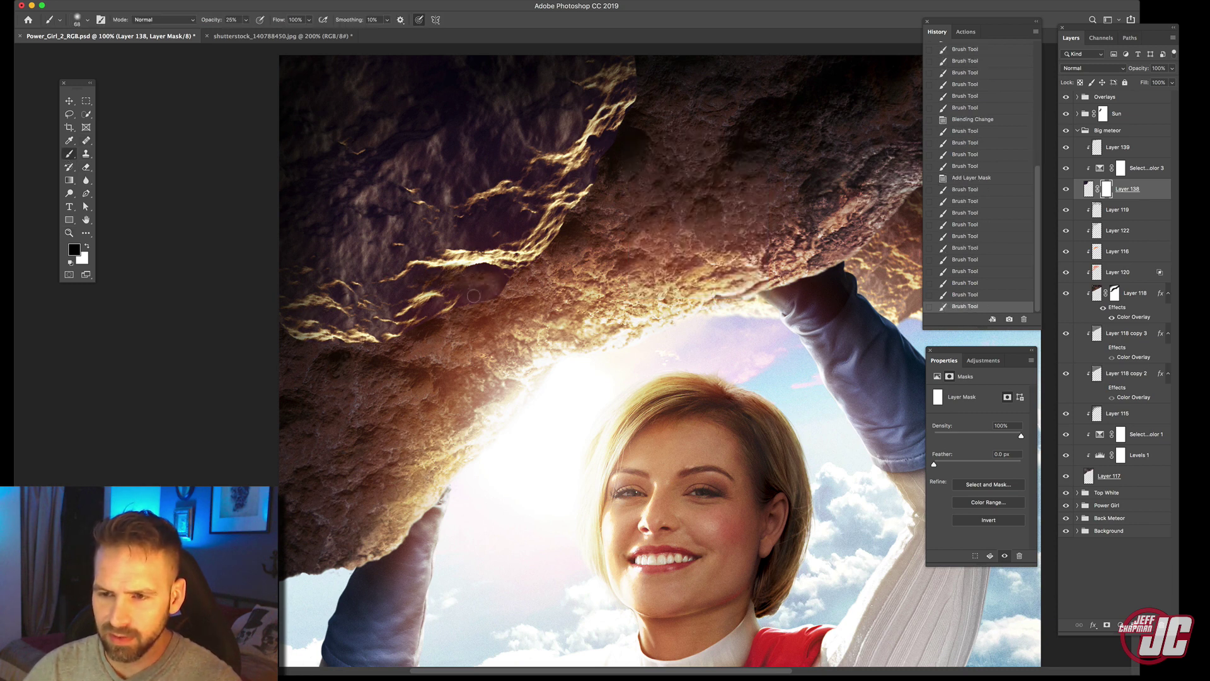
pyautogui.moveTo(476, 284); pyautogui.dragTo(511, 274)
pyautogui.moveTo(465, 310)
pyautogui.mouseDown()
pyautogui.moveTo(435, 308)
pyautogui.moveTo(447, 314)
pyautogui.mouseUp()
pyautogui.moveTo(449, 311); pyautogui.dragTo(428, 322)
pyautogui.moveTo(435, 322)
pyautogui.mouseDown()
pyautogui.moveTo(417, 337)
pyautogui.moveTo(432, 324)
pyautogui.mouseUp()
pyautogui.moveTo(432, 324); pyautogui.dragTo(441, 317)
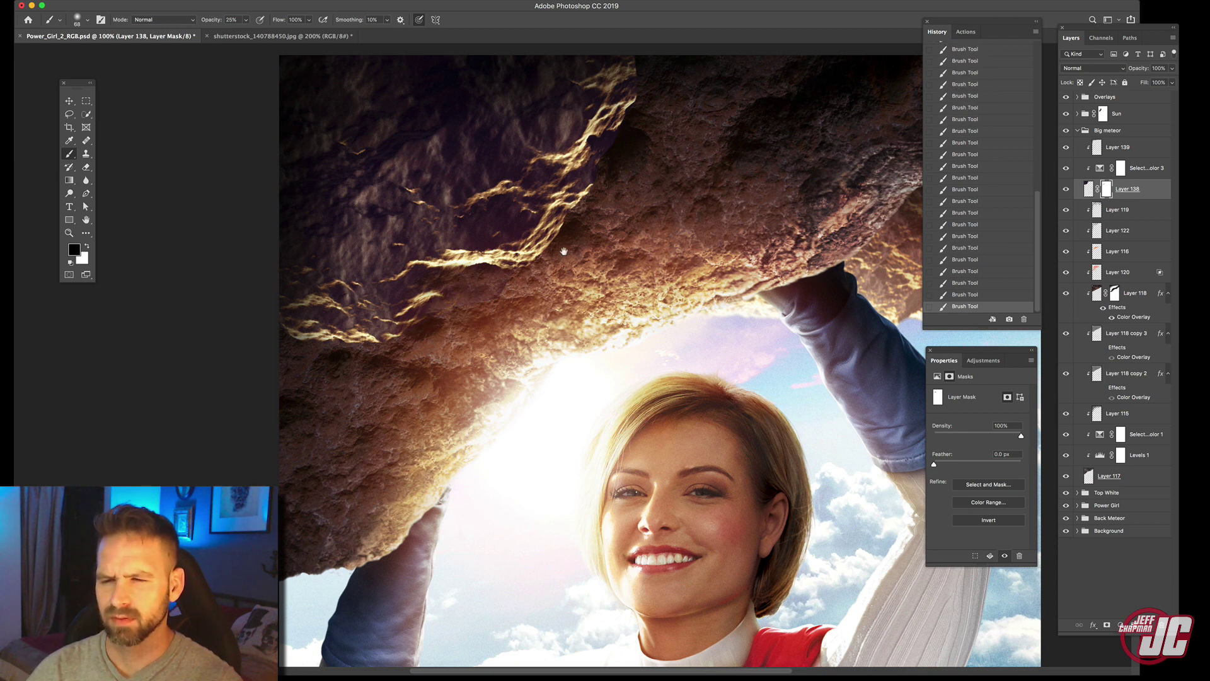
# Resize the brush and mask out the asteroid piece's hard upper-right edge and its topmost golden highlights.
pyautogui.moveTo(567, 249); pyautogui.dragTo(521, 348)
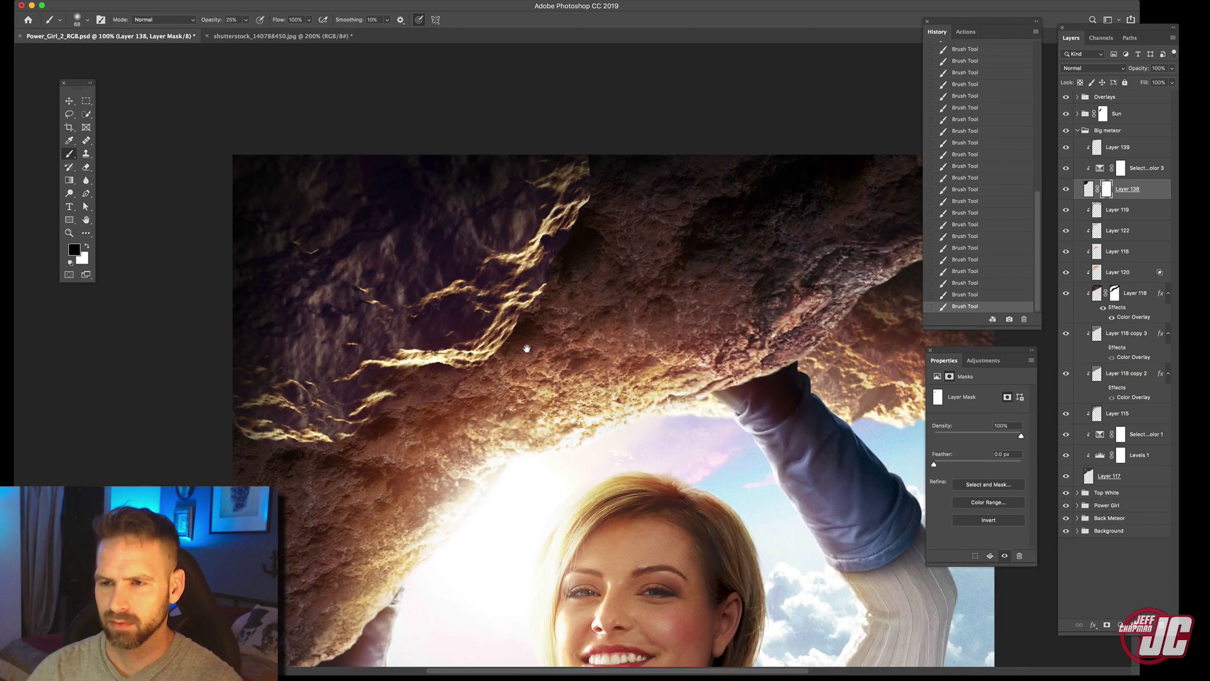
pyautogui.rightClick(659, 227)
pyautogui.moveTo(659, 225); pyautogui.dragTo(683, 224)
pyautogui.click(589, 196)
pyautogui.moveTo(550, 202); pyautogui.dragTo(585, 167)
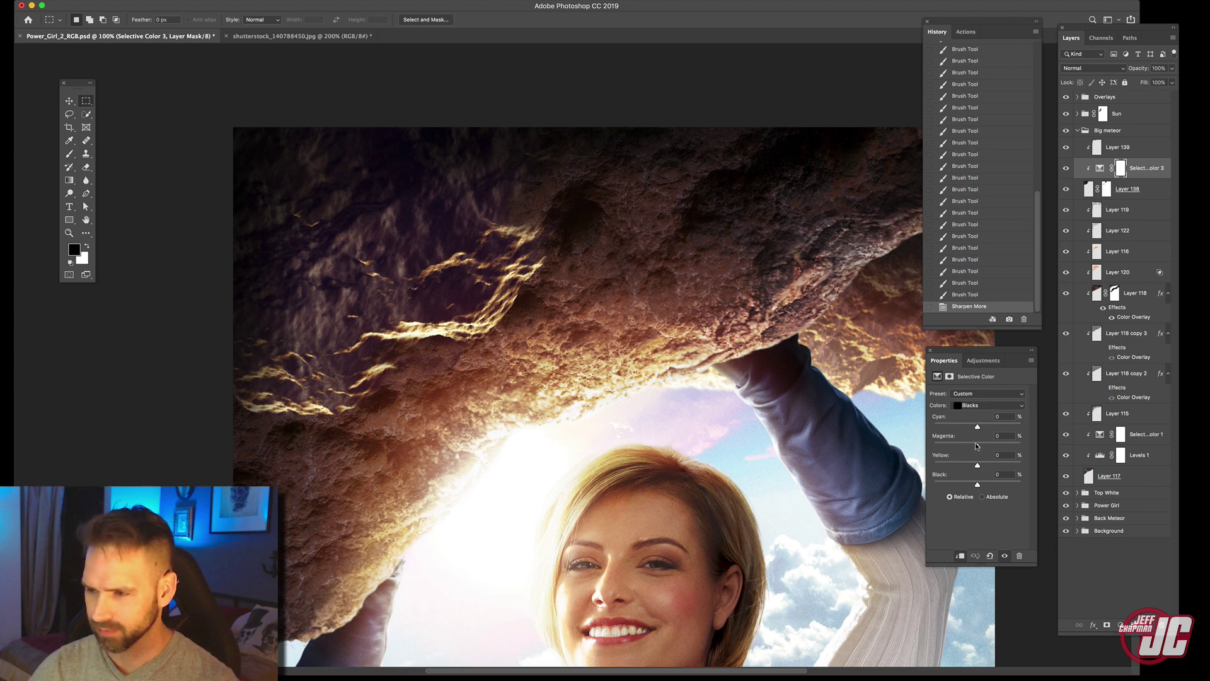
# Reduce the magenta of the Blacks in the asteroid piece's Selective Color adjustment.
pyautogui.moveTo(973, 447); pyautogui.dragTo(974, 449)
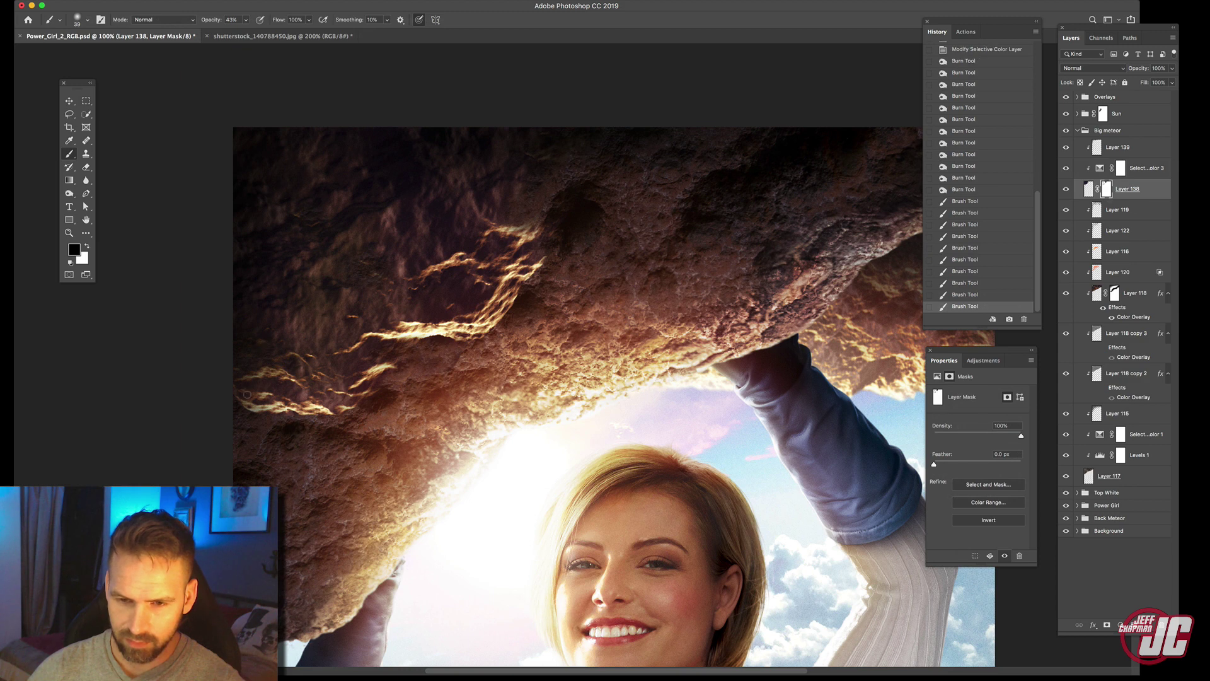
# Fade the lower-left golden highlights on Layer 138's mask with a soft black brush at 43% opacity, enlarging it to 137 px.
pyautogui.moveTo(261, 394)
pyautogui.mouseDown()
pyautogui.moveTo(281, 417)
pyautogui.moveTo(303, 411)
pyautogui.mouseUp()
pyautogui.click(360, 357)
pyautogui.rightClick(359, 355)
pyautogui.moveTo(436, 378); pyautogui.dragTo(447, 378)
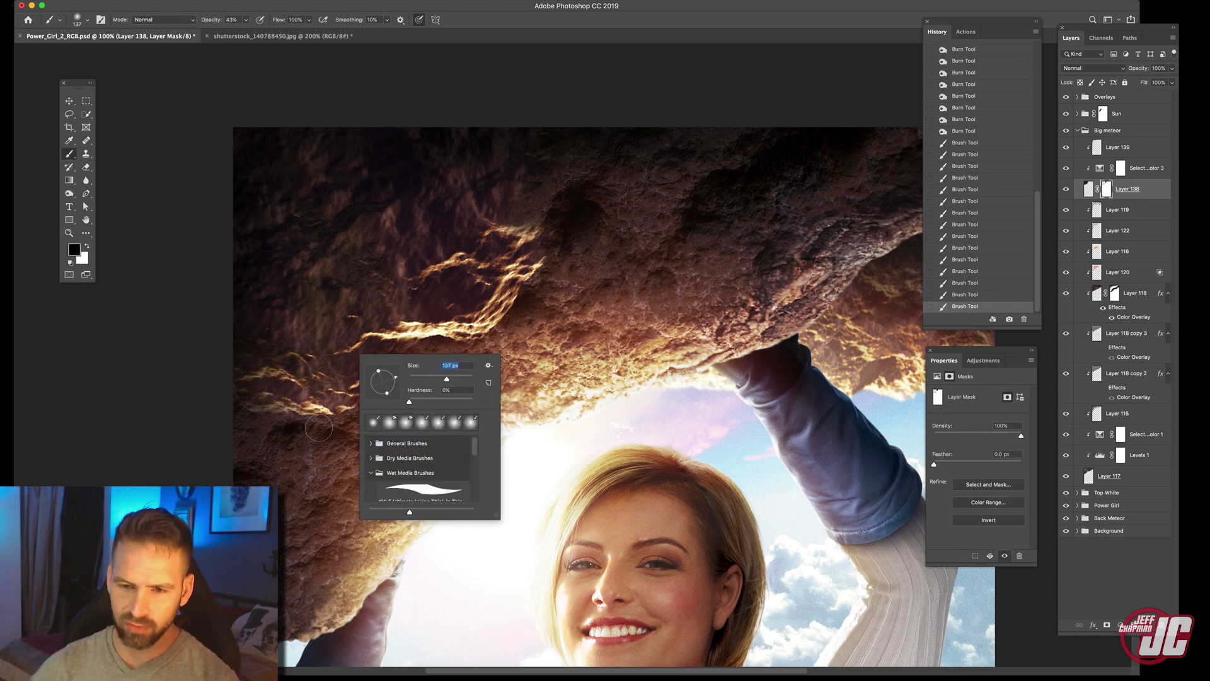
pyautogui.click(272, 435)
pyautogui.moveTo(258, 396); pyautogui.dragTo(292, 416)
pyautogui.moveTo(293, 416)
pyautogui.mouseDown()
pyautogui.moveTo(279, 414)
pyautogui.moveTo(304, 418)
pyautogui.mouseUp()
pyautogui.moveTo(304, 417)
pyautogui.mouseDown()
pyautogui.moveTo(296, 407)
pyautogui.moveTo(320, 411)
pyautogui.mouseUp()
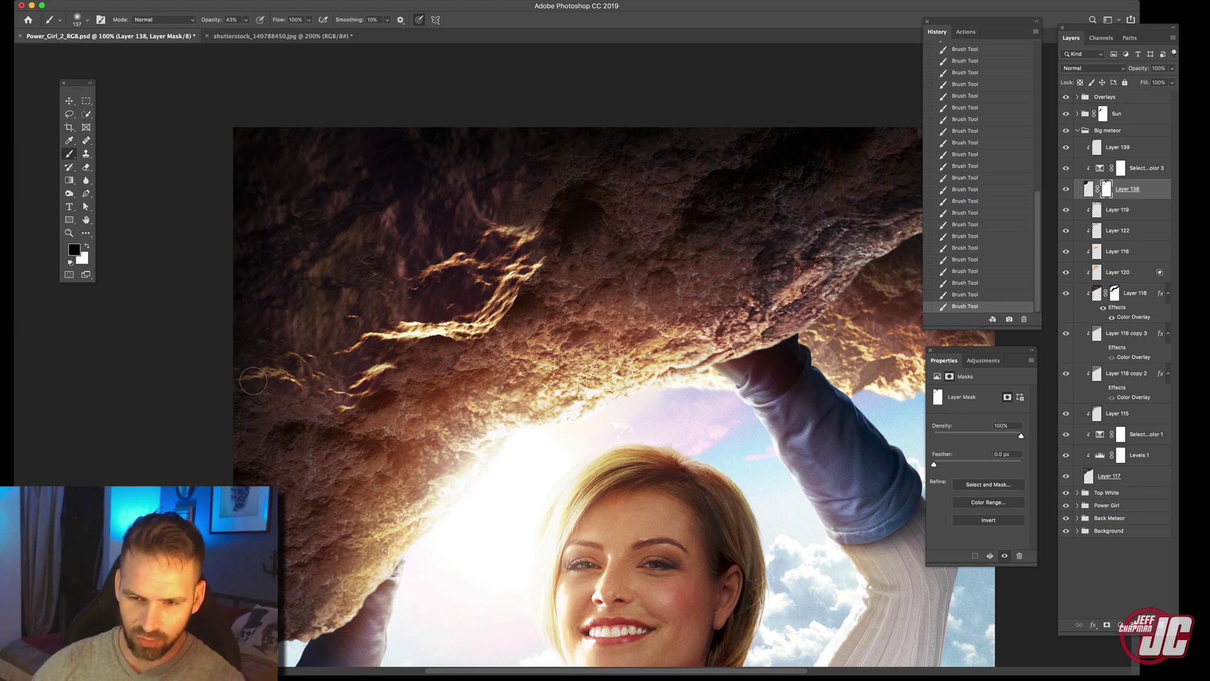
# Mask out the small golden highlights at Layer 138's lower-left edge with a 60 px soft black brush at 43% opacity.
pyautogui.moveTo(258, 386)
pyautogui.mouseDown()
pyautogui.moveTo(302, 390)
pyautogui.moveTo(299, 380)
pyautogui.moveTo(354, 415)
pyautogui.moveTo(391, 401)
pyautogui.mouseUp()
pyautogui.rightClick(393, 398)
pyautogui.moveTo(477, 419); pyautogui.dragTo(471, 419)
pyautogui.click(374, 402)
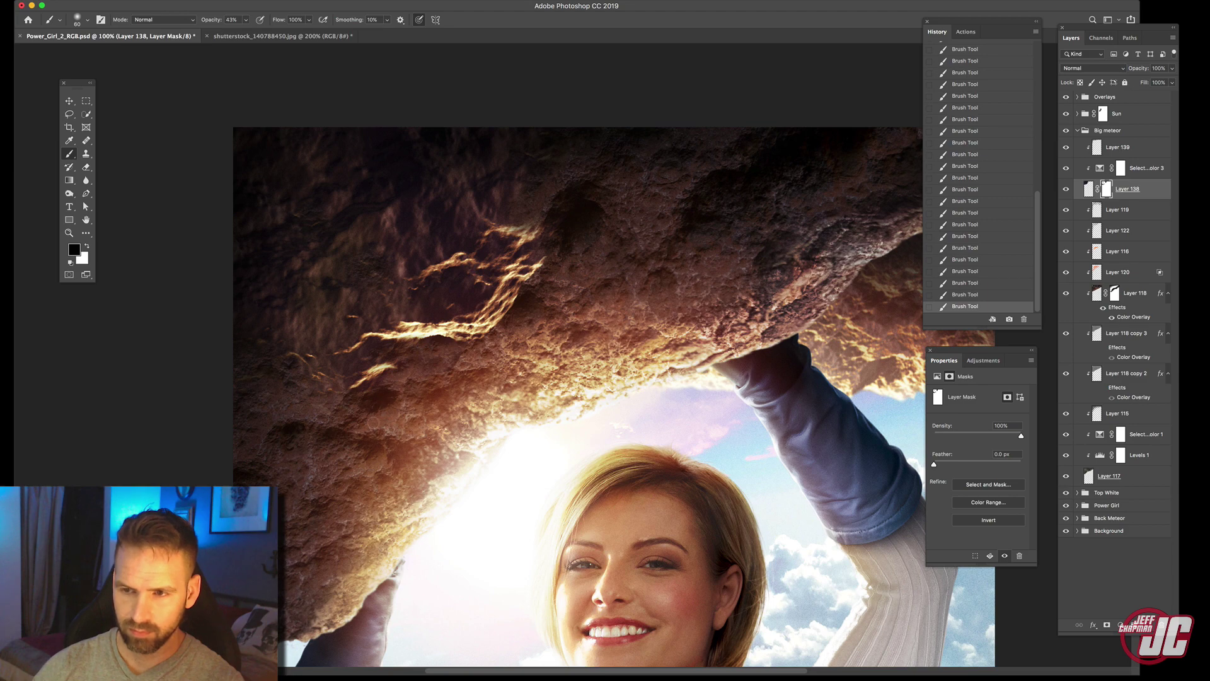
# Free-transform the asteroid piece and shade it on a new layer clipped above Layer 138 with a soft black brush at 34% opacity.
pyautogui.press('super+t')
pyautogui.press('super+minus')
pyautogui.moveTo(589, 152); pyautogui.dragTo(626, 119)
pyautogui.moveTo(559, 230); pyautogui.dragTo(546, 221)
pyautogui.moveTo(613, 102); pyautogui.dragTo(604, 92)
pyautogui.moveTo(559, 222); pyautogui.dragTo(548, 230)
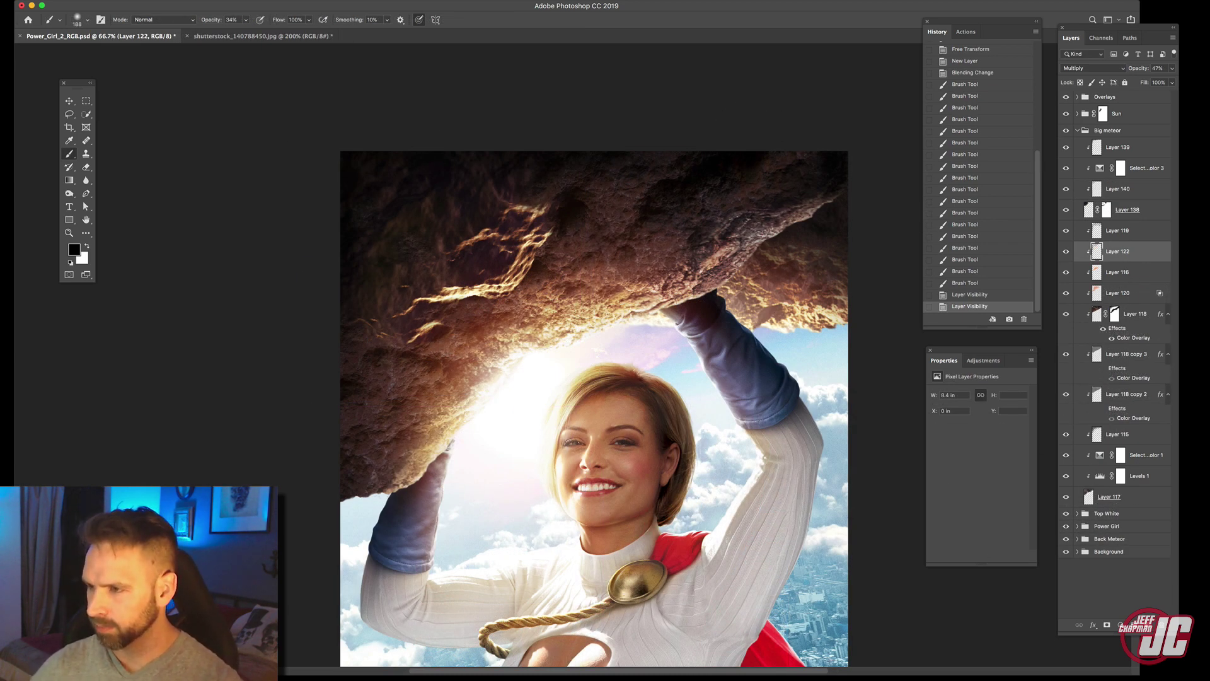
# Add a Multiply layer above Layer 122 and darken the rock around the golden ridge with a soft black brush at 34% opacity.
pyautogui.press('super+shift+alt+n')
pyautogui.click(1101, 69)
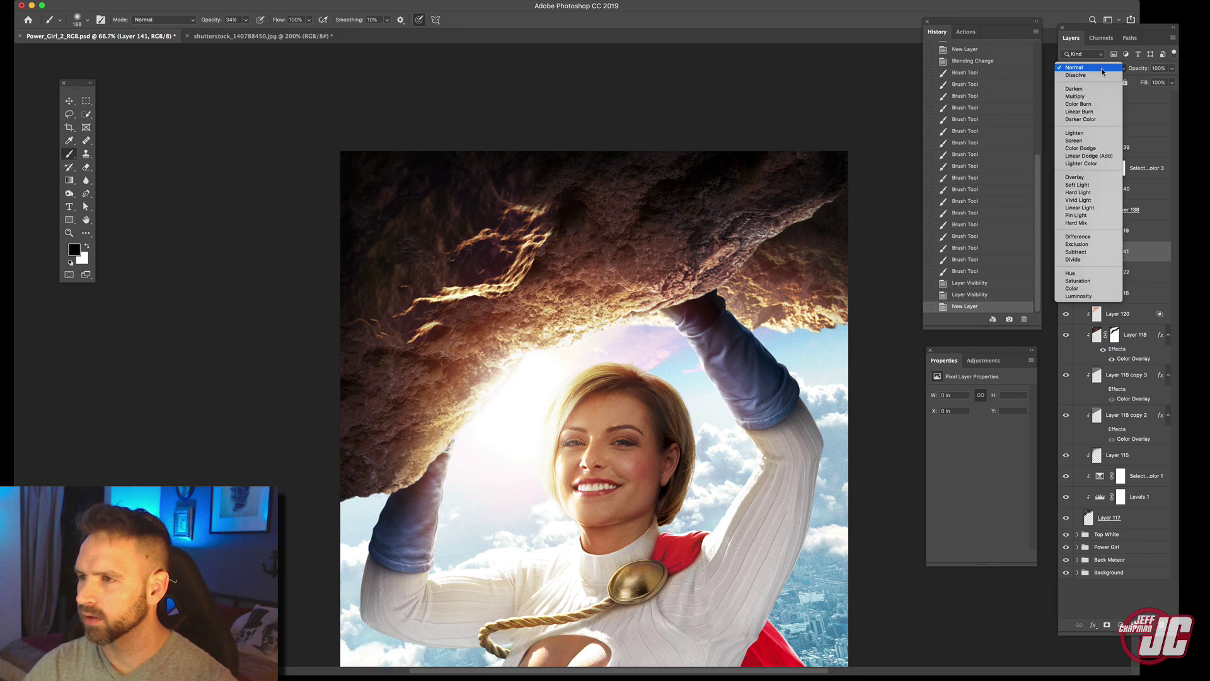
pyautogui.click(1097, 96)
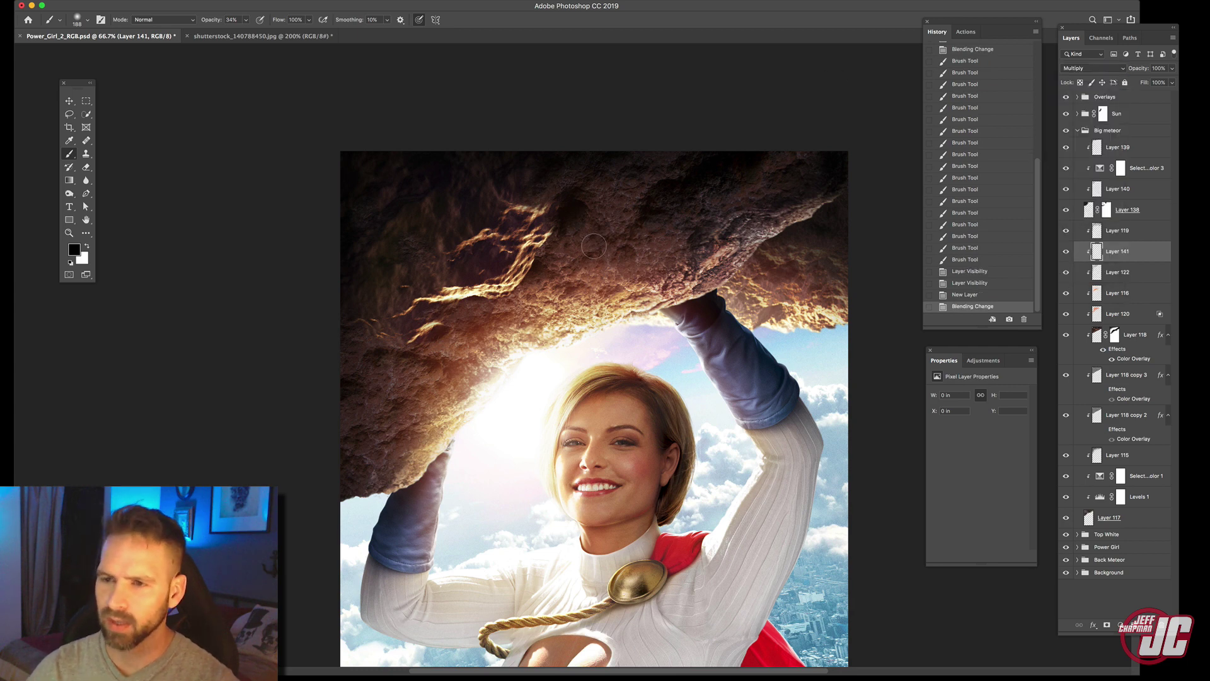
pyautogui.moveTo(600, 147); pyautogui.dragTo(557, 208)
pyautogui.moveTo(543, 250); pyautogui.dragTo(508, 295)
pyautogui.moveTo(528, 284); pyautogui.dragTo(473, 304)
pyautogui.moveTo(465, 305)
pyautogui.mouseDown()
pyautogui.moveTo(382, 339)
pyautogui.moveTo(339, 336)
pyautogui.moveTo(399, 365)
pyautogui.moveTo(535, 289)
pyautogui.mouseUp()
# Broaden the shading over the meteor's upper and left areas with a much larger soft brush at 21% opacity.
pyautogui.rightClick(542, 264)
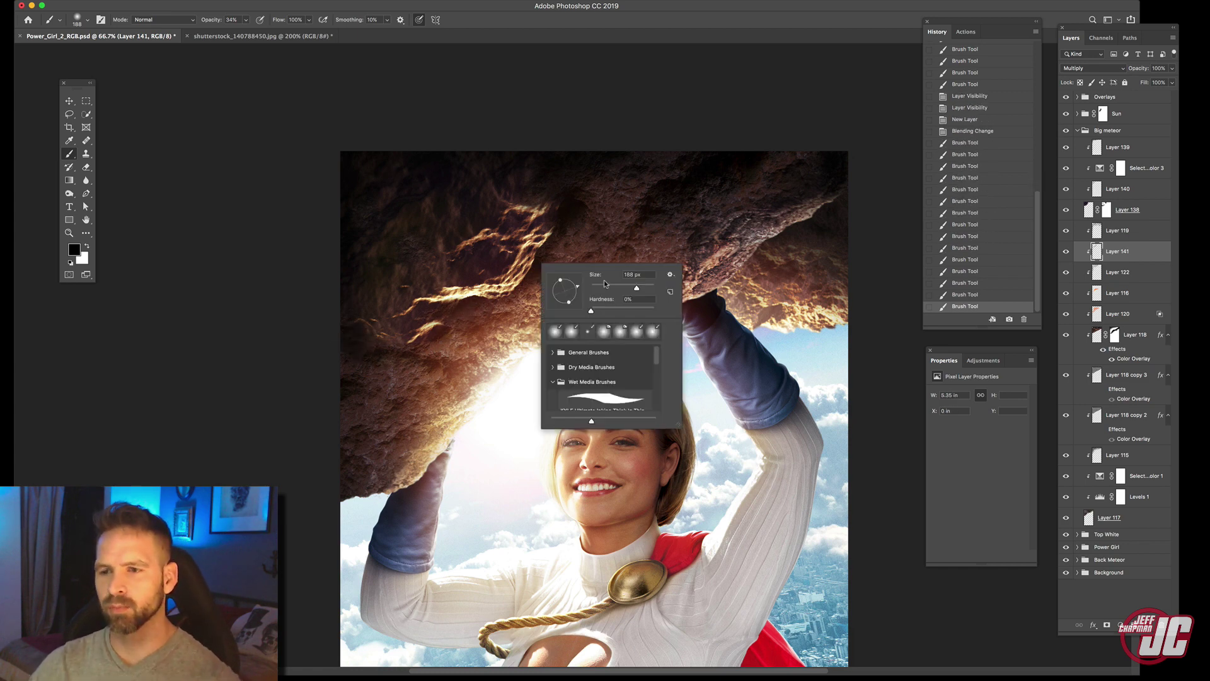
pyautogui.click(246, 19)
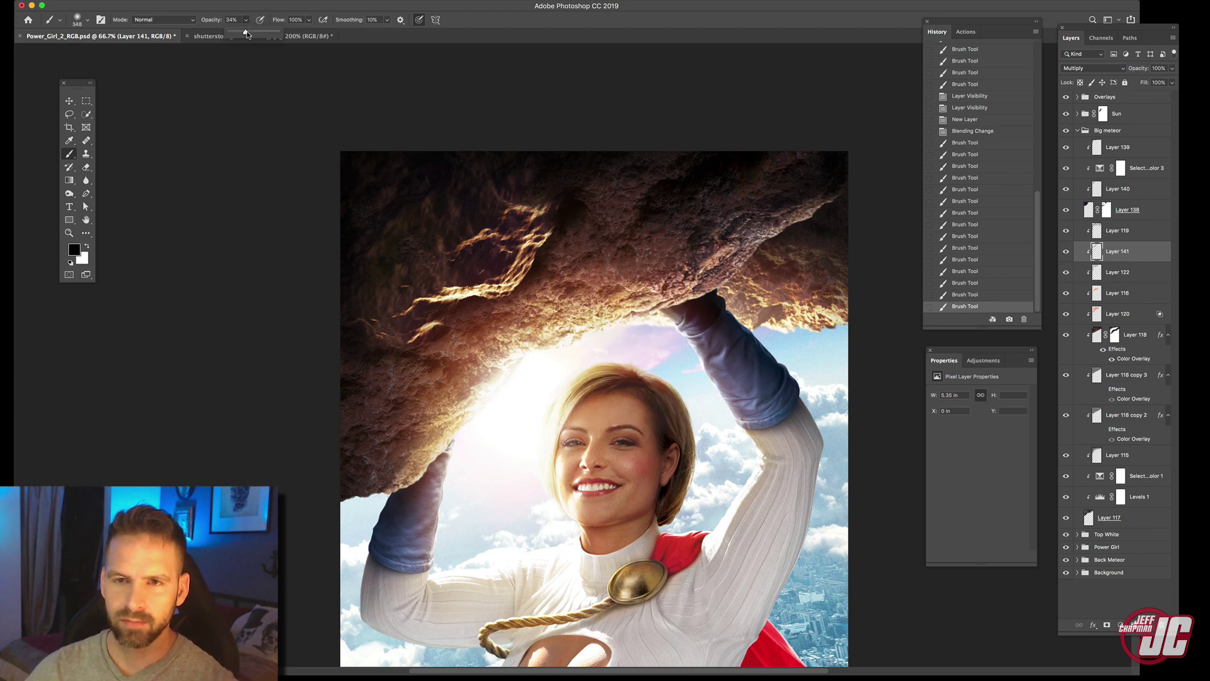
pyautogui.click(534, 218)
pyautogui.moveTo(542, 214); pyautogui.dragTo(605, 189)
pyautogui.moveTo(394, 337); pyautogui.dragTo(376, 361)
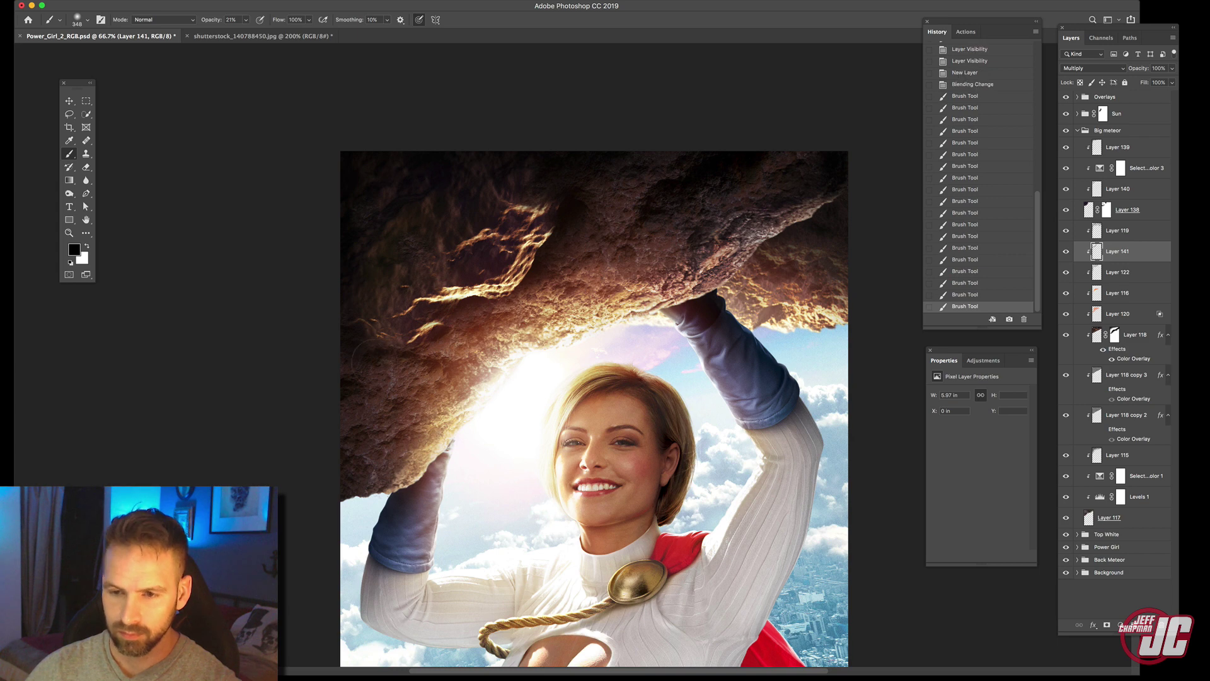
pyautogui.click(344, 391)
pyautogui.click(341, 391)
pyautogui.click(339, 391)
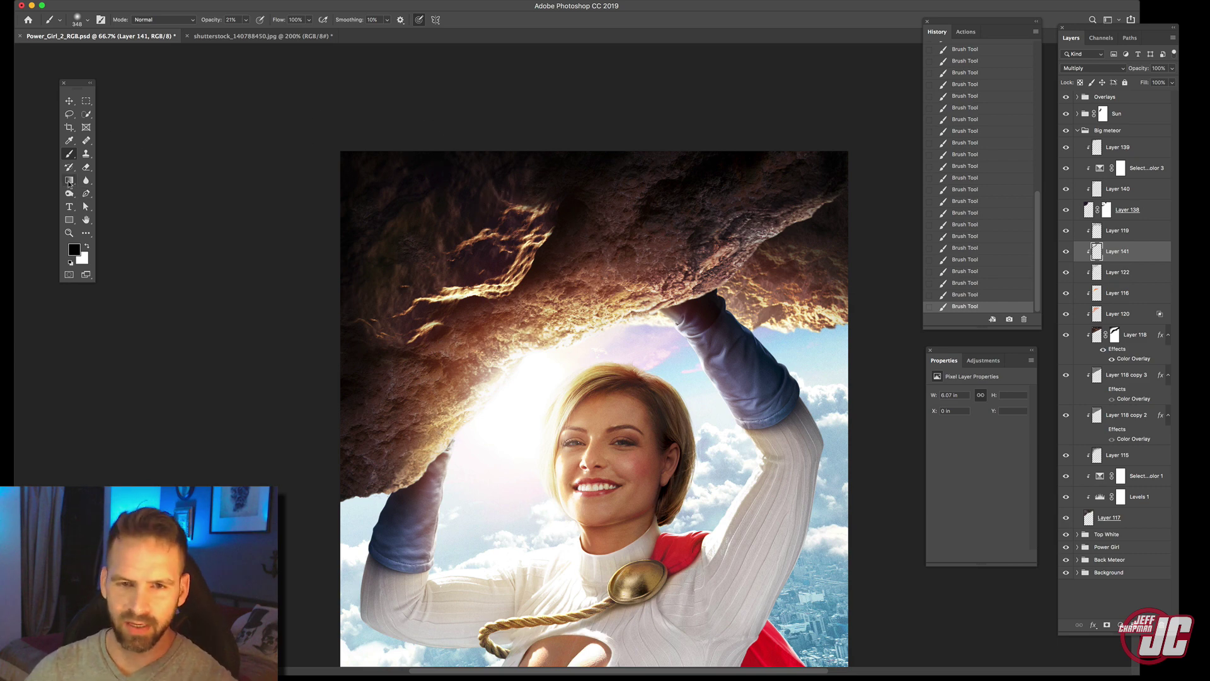
# Lightly erase the Multiply shading right of the golden ridge with the Eraser at 12% opacity and lower Layer 141's opacity to 73%.
pyautogui.click(85, 167)
pyautogui.click(579, 237)
pyautogui.click(579, 237)
pyautogui.click(579, 237)
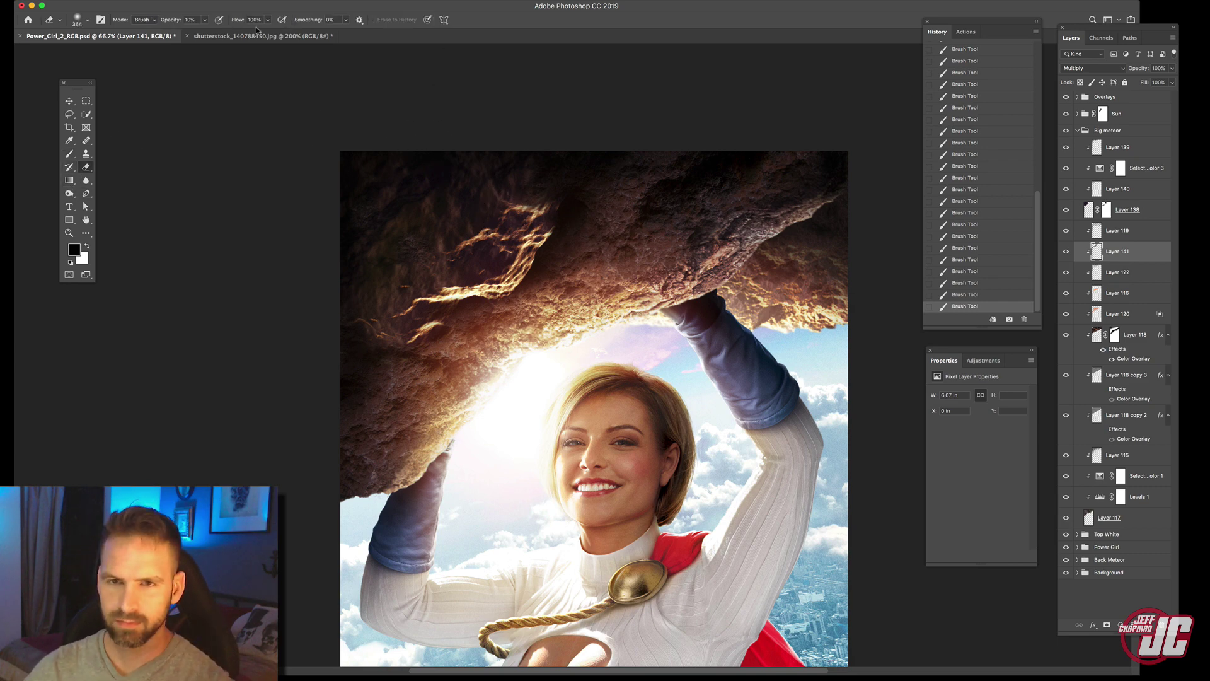
pyautogui.click(205, 20)
pyautogui.moveTo(207, 32); pyautogui.dragTo(208, 32)
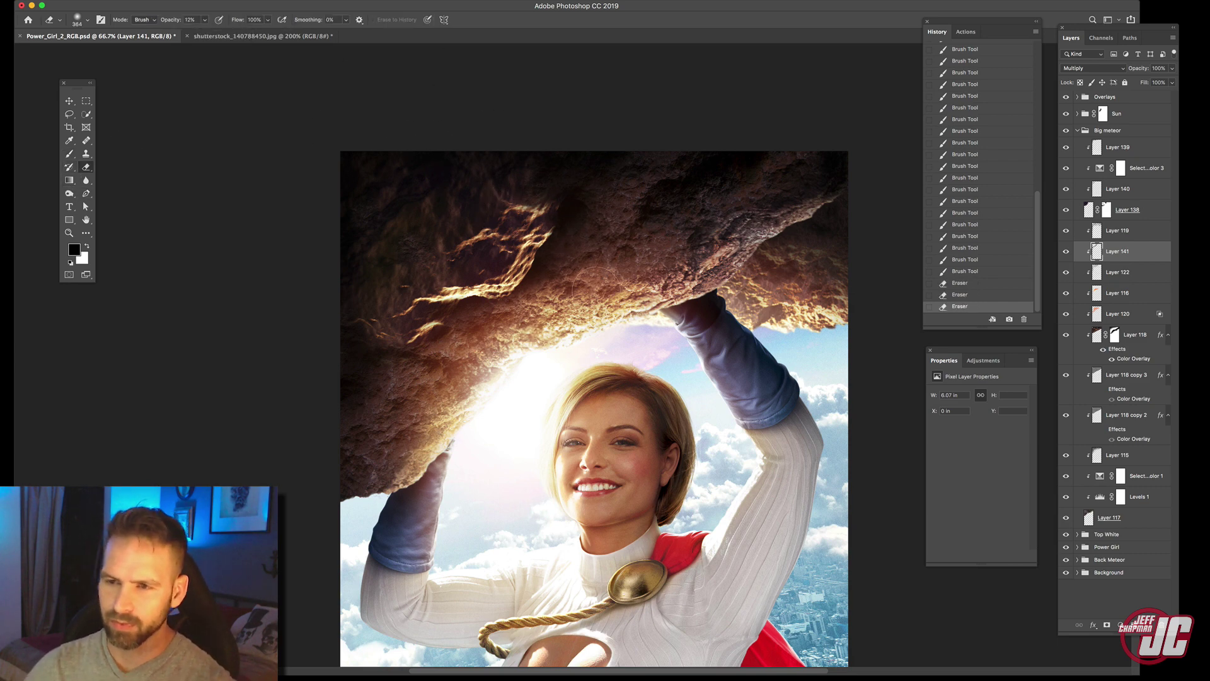
pyautogui.moveTo(1166, 82); pyautogui.dragTo(1159, 82)
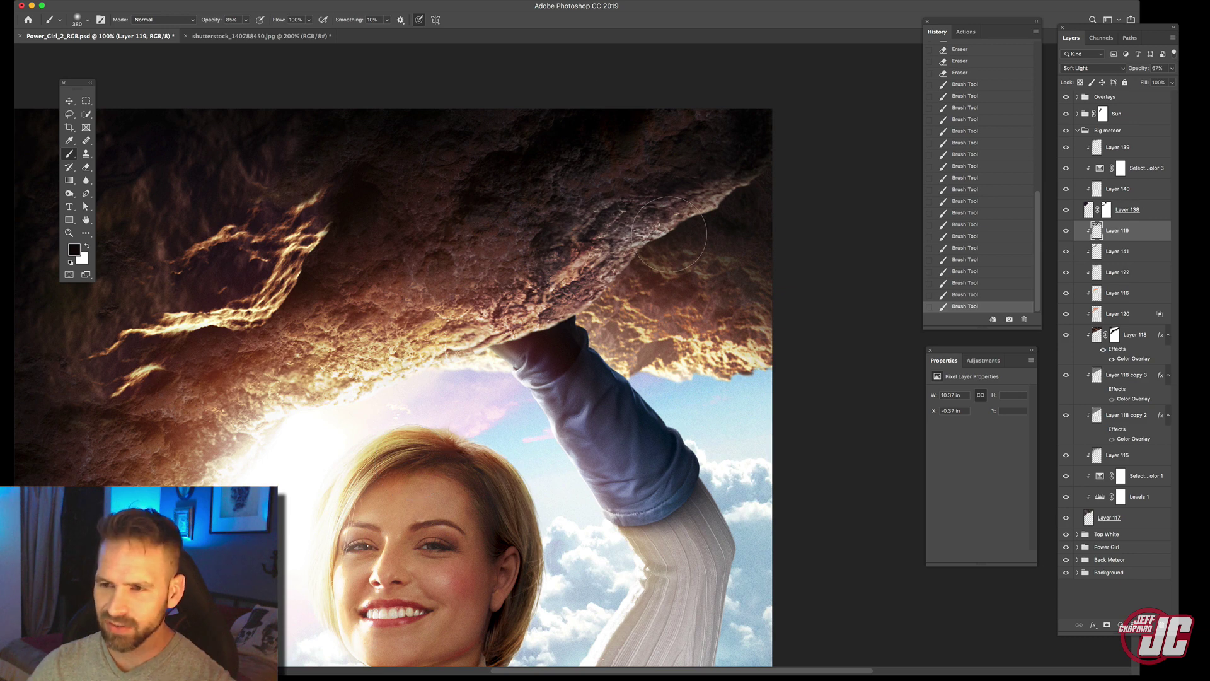
# Brush dark tones along the rock ridge above the raised arm, starting on Soft Light Layer 119, and undo the last stroke.
pyautogui.moveTo(603, 230); pyautogui.dragTo(764, 171)
pyautogui.moveTo(566, 300)
pyautogui.mouseDown()
pyautogui.moveTo(766, 175)
pyautogui.moveTo(794, 195)
pyautogui.moveTo(726, 209)
pyautogui.mouseUp()
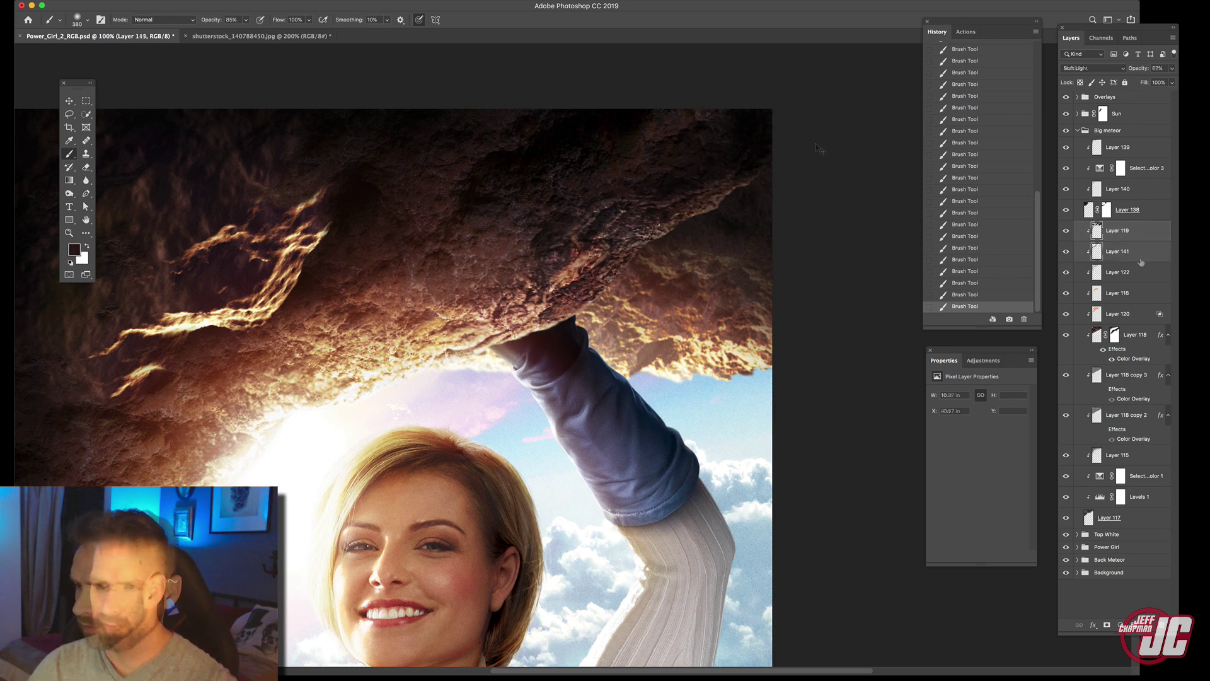
pyautogui.press('super+z')
# Build up shading on Layer 141 along the ridge above the arm with a 150 px soft brush at 8% opacity.
pyautogui.moveTo(247, 23); pyautogui.dragTo(215, 27)
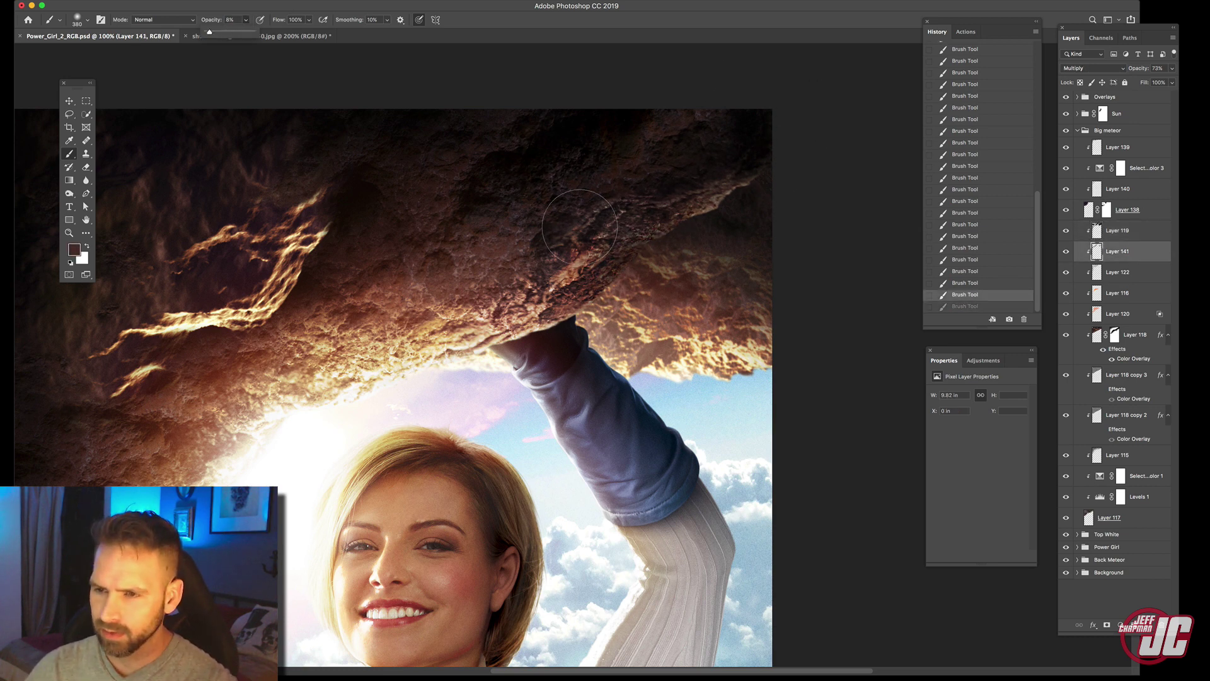
pyautogui.moveTo(668, 193); pyautogui.dragTo(671, 191)
pyautogui.rightClick(680, 183)
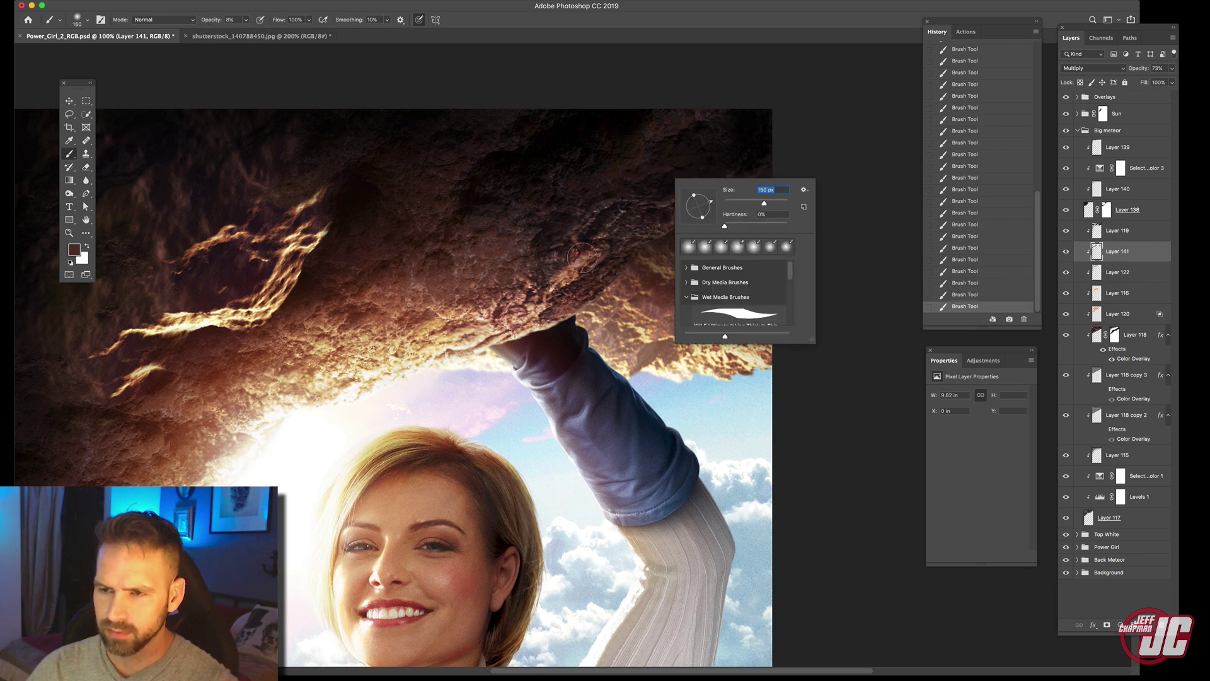
pyautogui.press('Return')
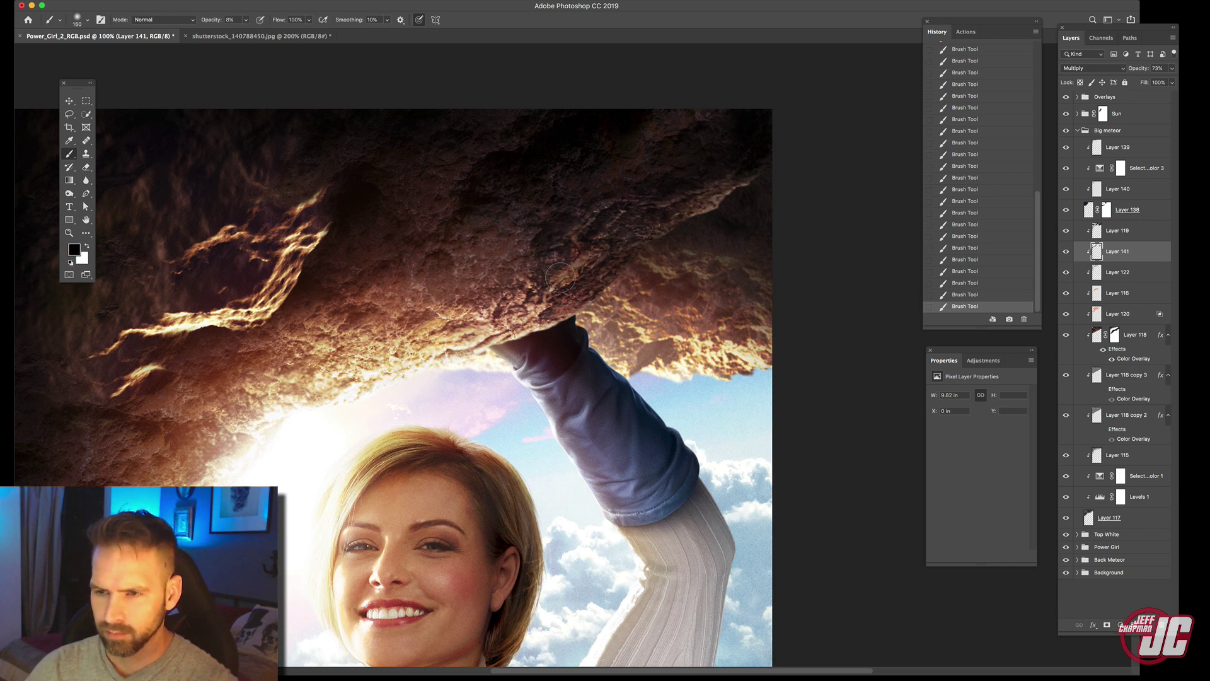
pyautogui.moveTo(755, 163)
pyautogui.mouseDown()
pyautogui.moveTo(618, 230)
pyautogui.moveTo(780, 135)
pyautogui.mouseUp()
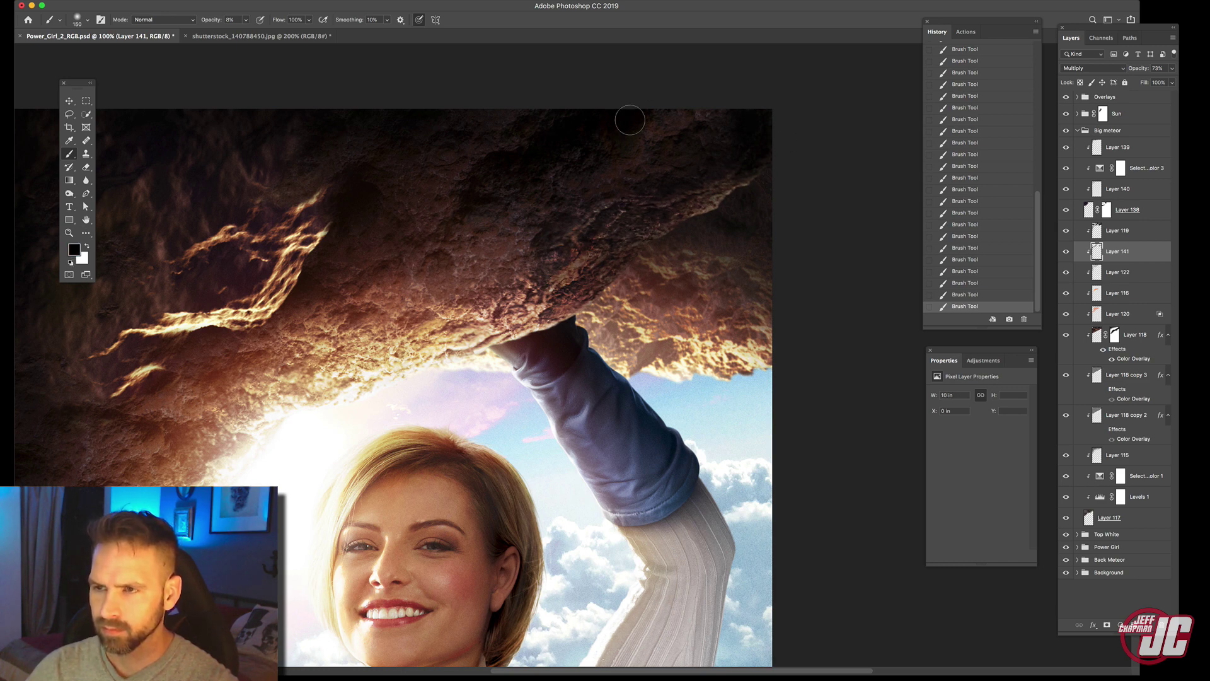
pyautogui.moveTo(619, 235); pyautogui.dragTo(722, 167)
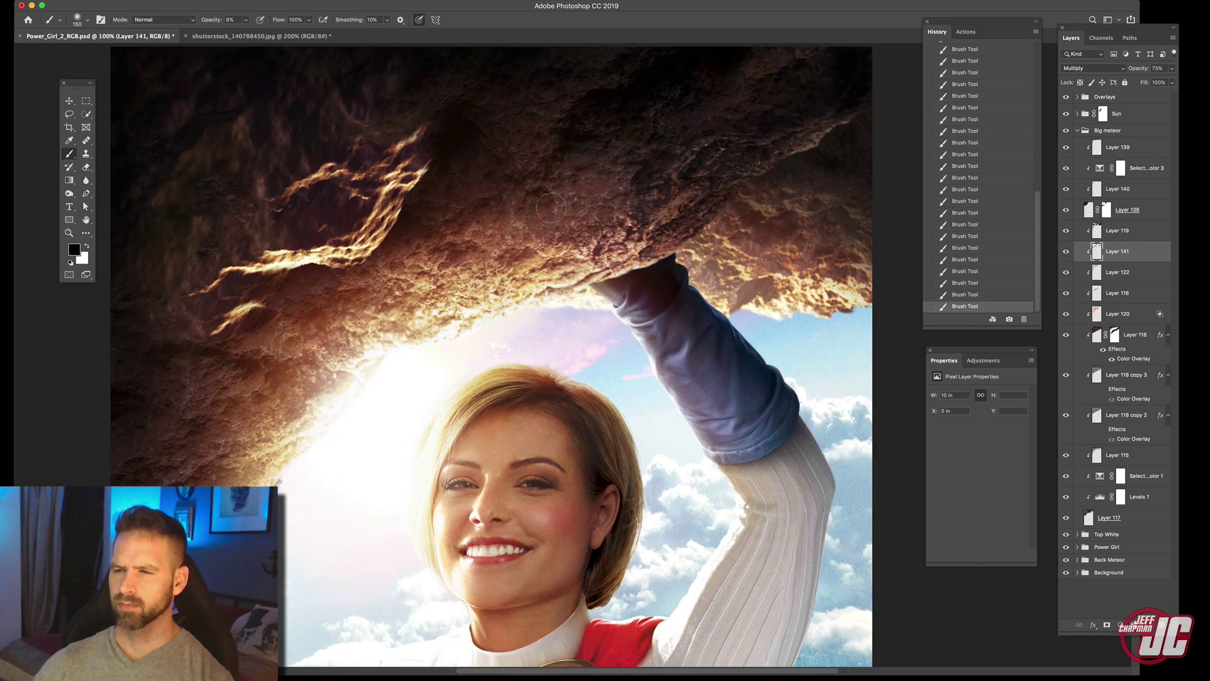
pyautogui.moveTo(506, 189); pyautogui.dragTo(674, 283)
# Hide Layer 138 to examine the meteor without the asteroid piece and inspect the underlying rock and Levels layers.
pyautogui.click(69, 232)
pyautogui.keyDown('alt'); pyautogui.click(559, 321); pyautogui.keyUp('alt')
pyautogui.keyDown('alt'); pyautogui.click(566, 340); pyautogui.keyUp('alt')
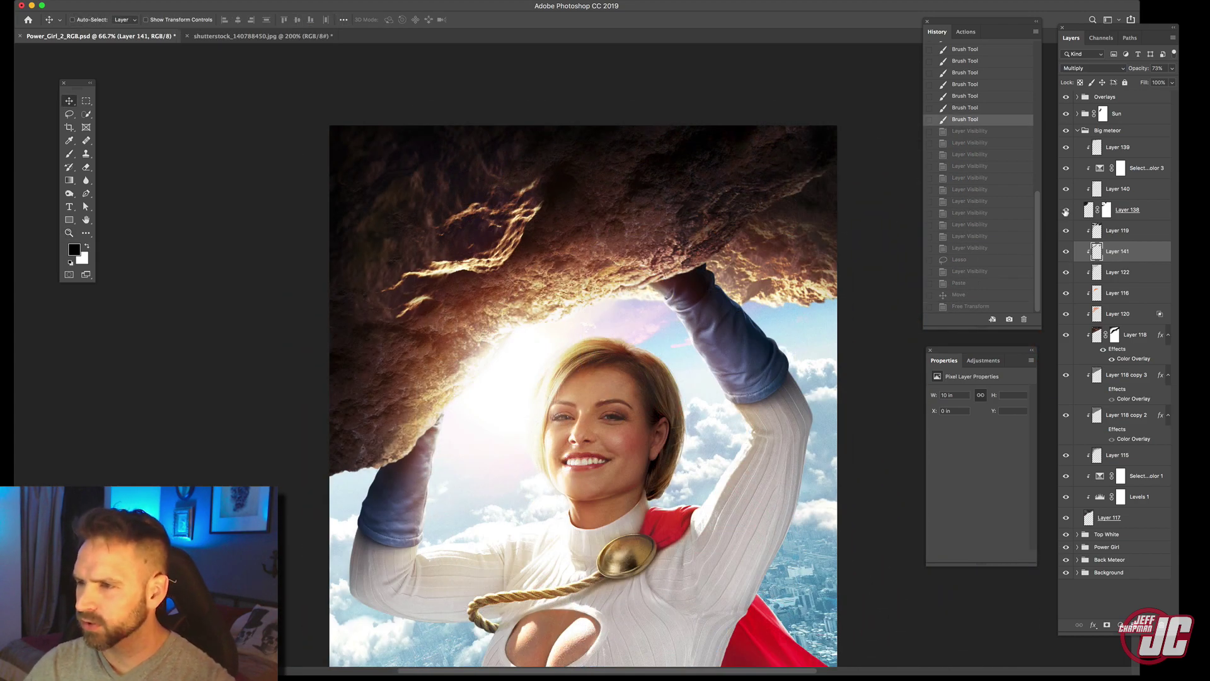
pyautogui.click(1066, 211)
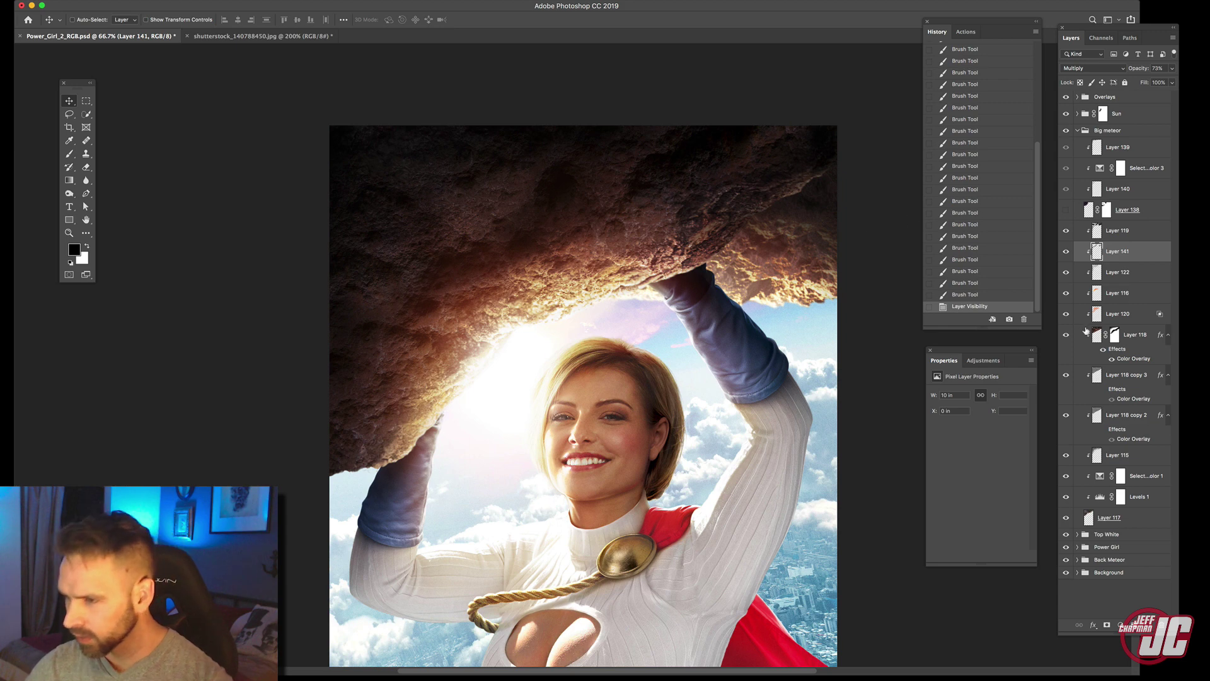
pyautogui.click(1145, 339)
pyautogui.click(1137, 499)
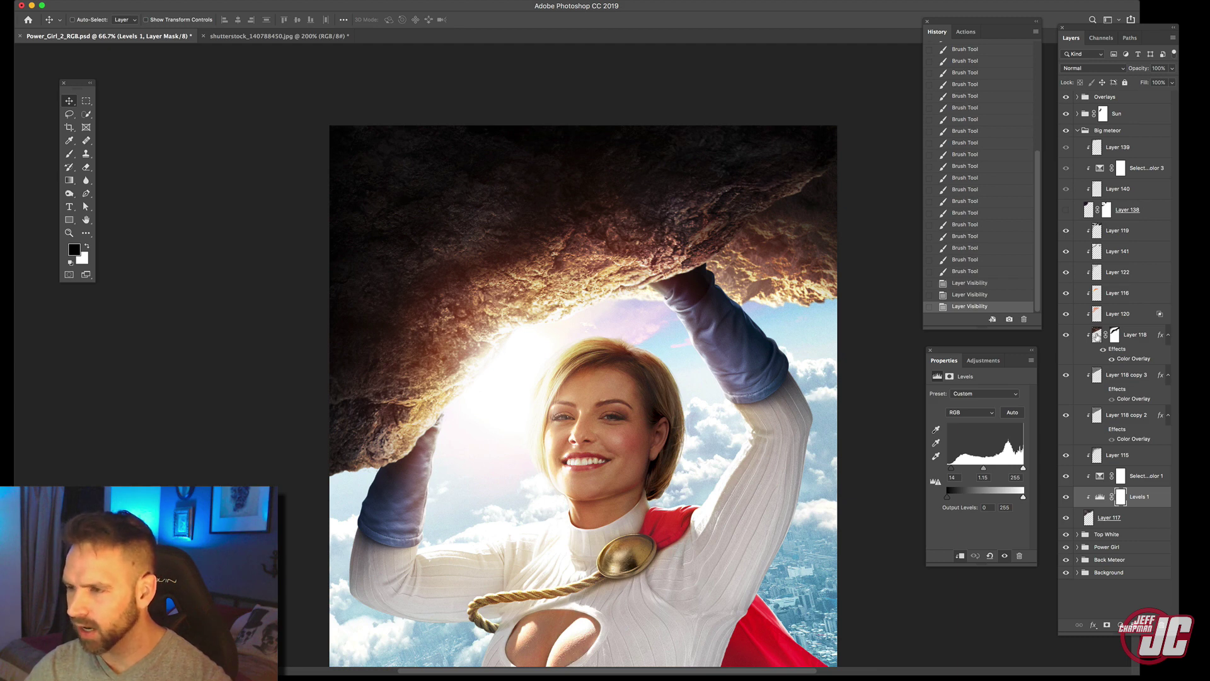
# Lasso the upper-left rock area of Layer 118, from the canvas edge to where the golden ridge sits.
pyautogui.click(1098, 337)
pyautogui.click(69, 114)
pyautogui.moveTo(322, 321)
pyautogui.mouseDown()
pyautogui.moveTo(499, 245)
pyautogui.moveTo(550, 196)
pyautogui.moveTo(539, 109)
pyautogui.moveTo(273, 118)
pyautogui.moveTo(295, 325)
pyautogui.mouseUp()
pyautogui.hotkey('ctrl', 'd')
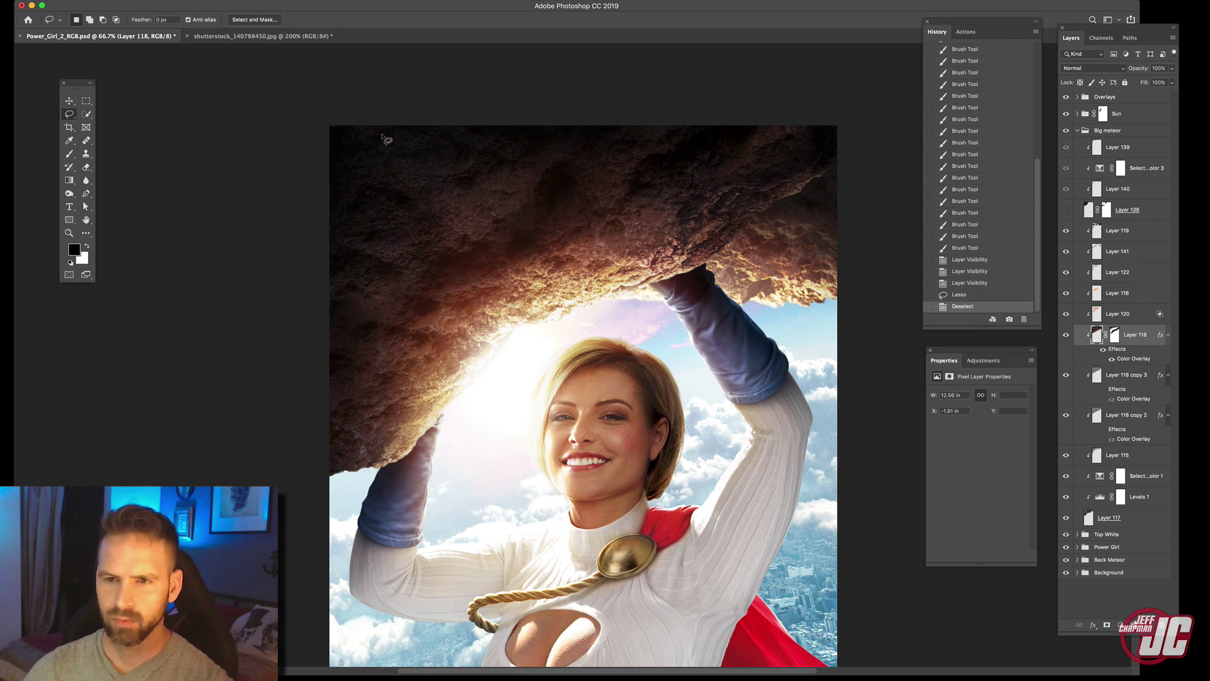
pyautogui.moveTo(365, 132)
pyautogui.mouseDown()
pyautogui.moveTo(312, 149)
pyautogui.moveTo(332, 380)
pyautogui.moveTo(372, 314)
pyautogui.moveTo(537, 209)
pyautogui.moveTo(573, 158)
pyautogui.moveTo(472, 104)
pyautogui.moveTo(341, 104)
pyautogui.mouseUp()
pyautogui.press('v')
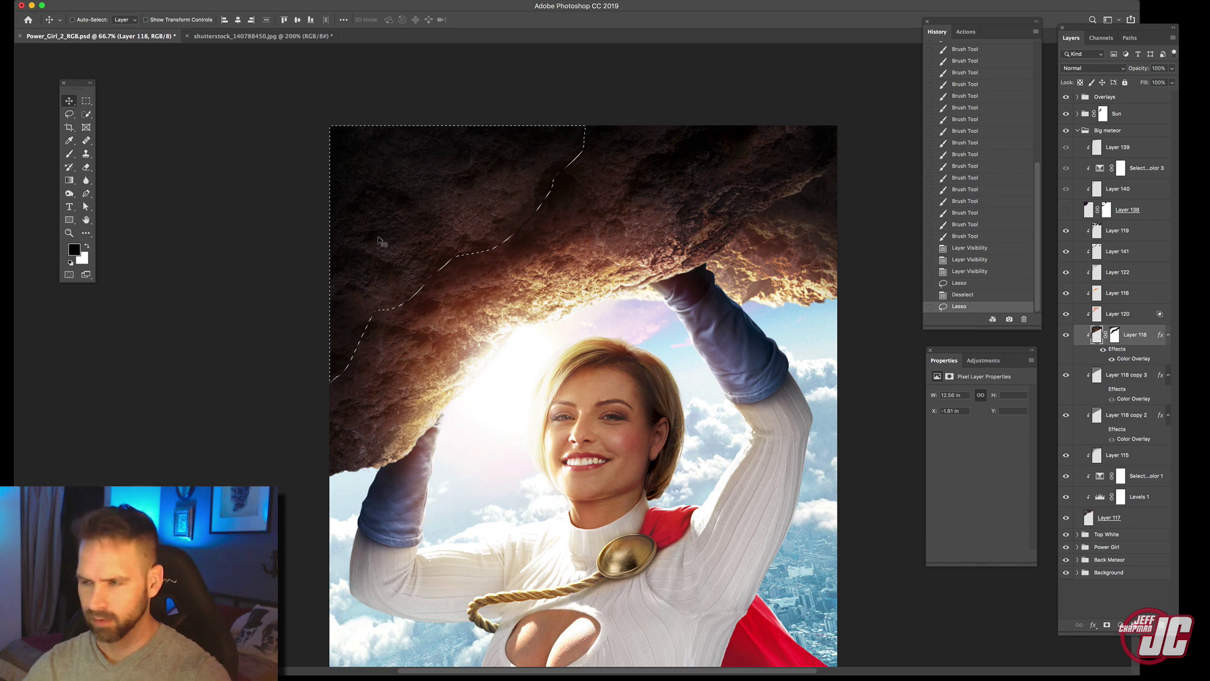
# Show Layer 138 again, copy the lassoed rock to a new layer and move it to the front of the Big meteor group.
pyautogui.click(1065, 210)
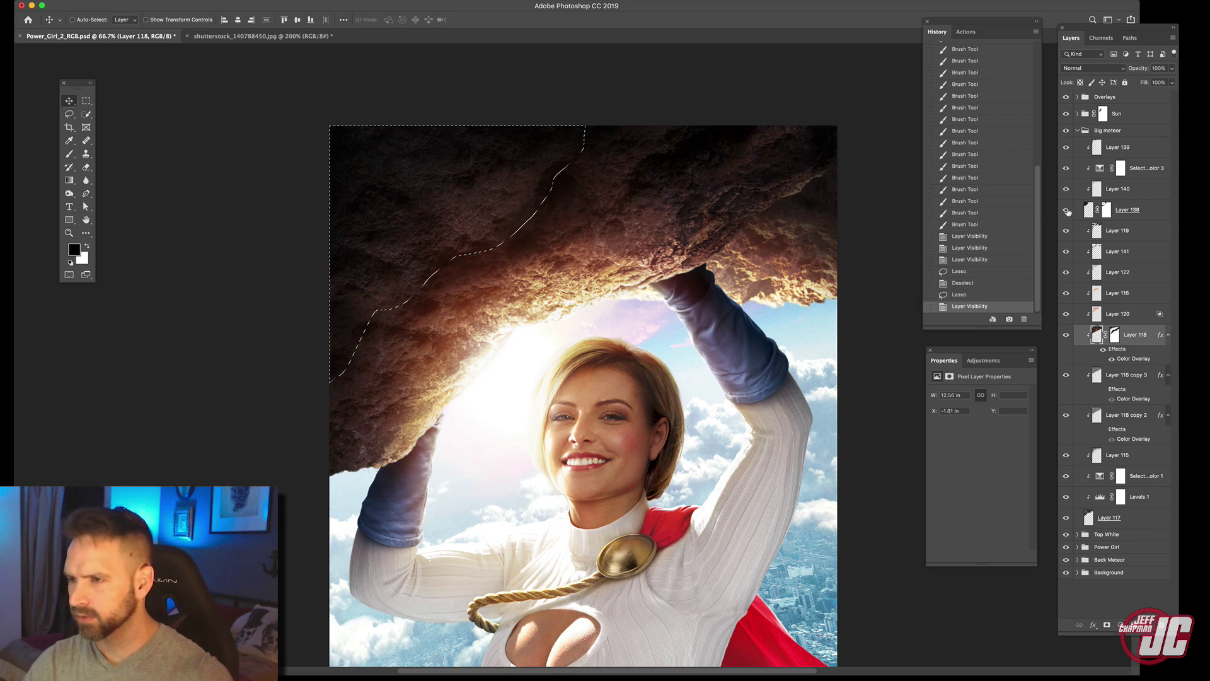
pyautogui.click(1146, 210)
pyautogui.hotkey('ctrl', 'c')
pyautogui.hotkey('ctrl', 'v')
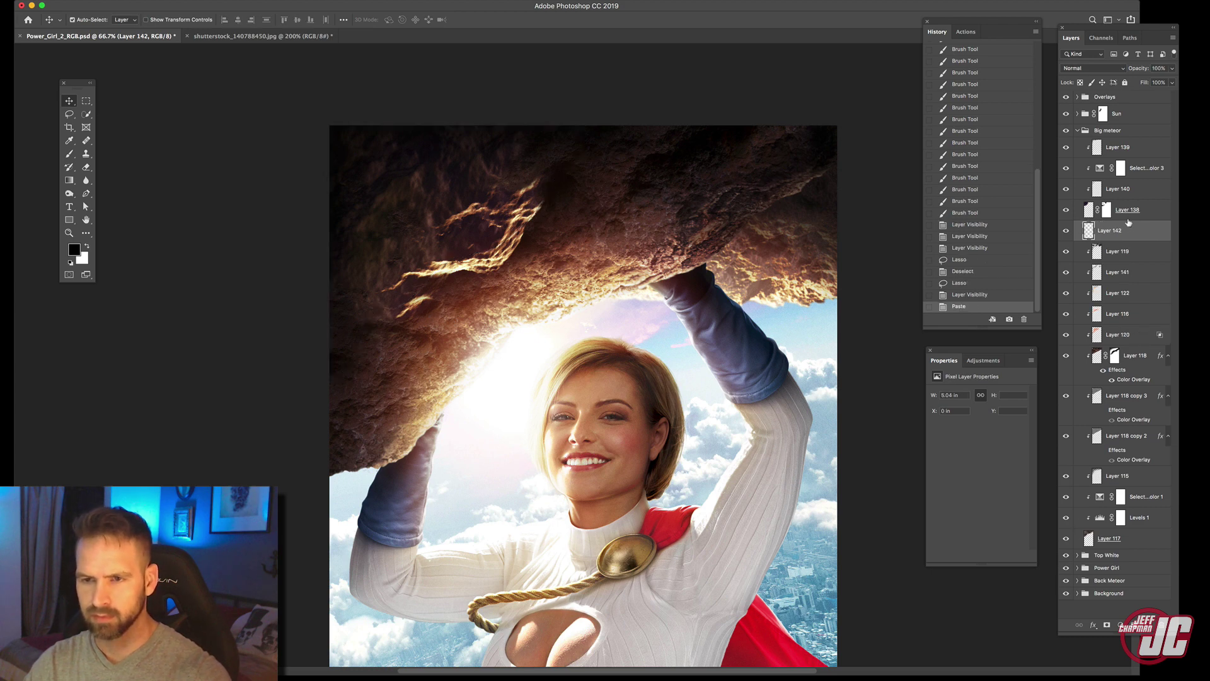
pyautogui.moveTo(1134, 234); pyautogui.dragTo(1127, 140)
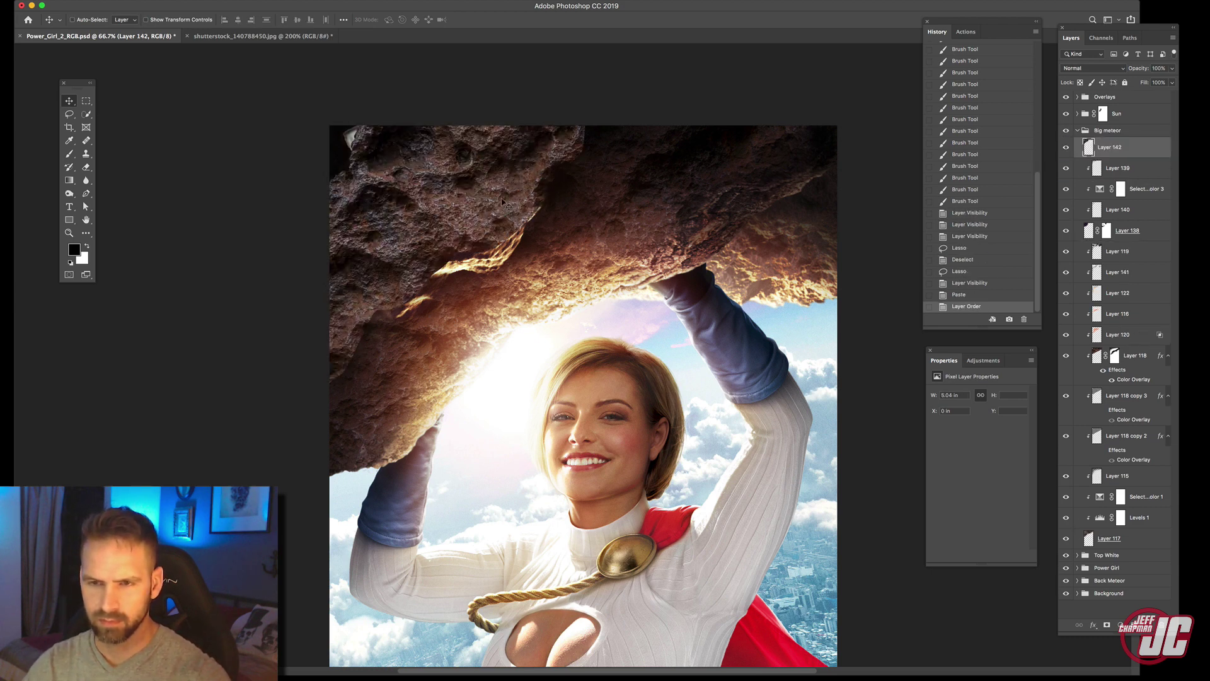
# Warp the pasted rock patch by pulling its upper-left corner outward past the canvas edge.
pyautogui.click(66, 1)
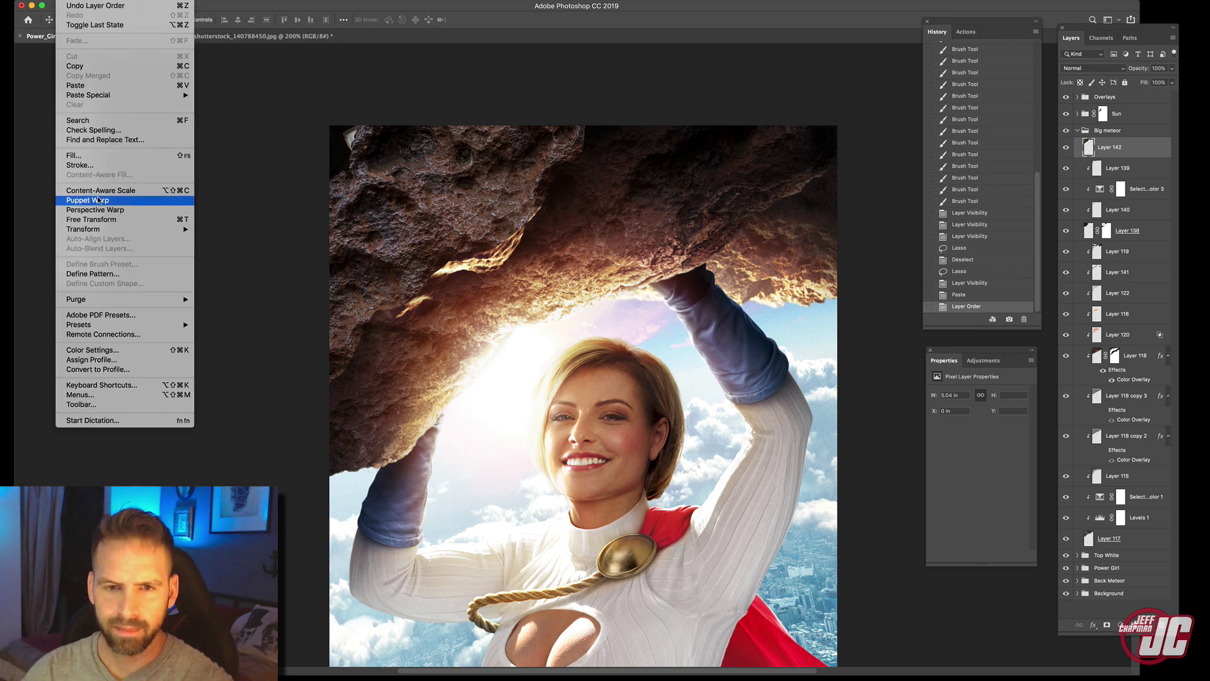
pyautogui.moveTo(102, 231)
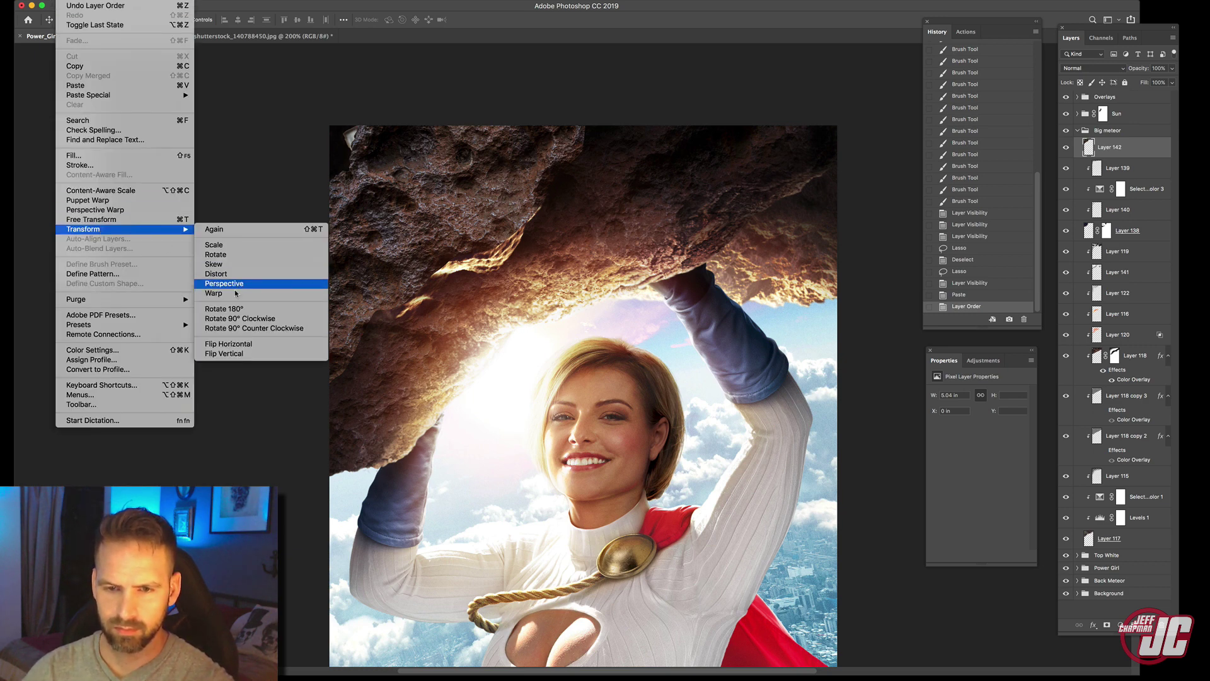
pyautogui.click(214, 293)
pyautogui.moveTo(329, 125); pyautogui.dragTo(329, 131)
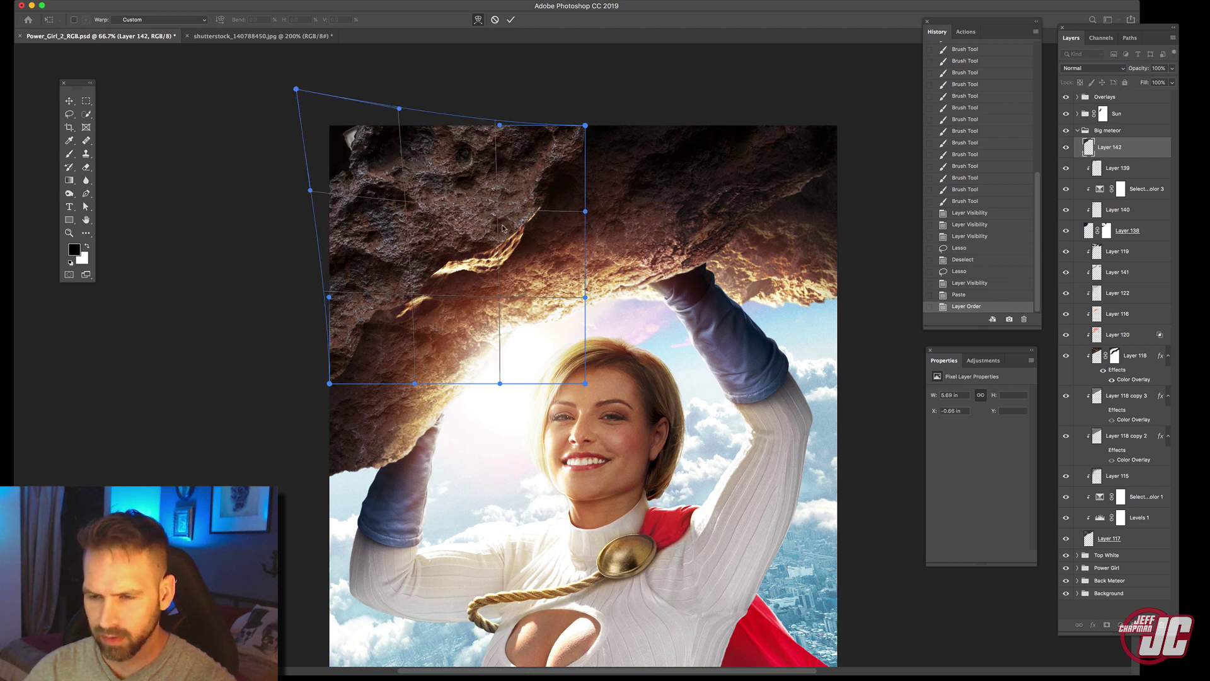
pyautogui.press('Return')
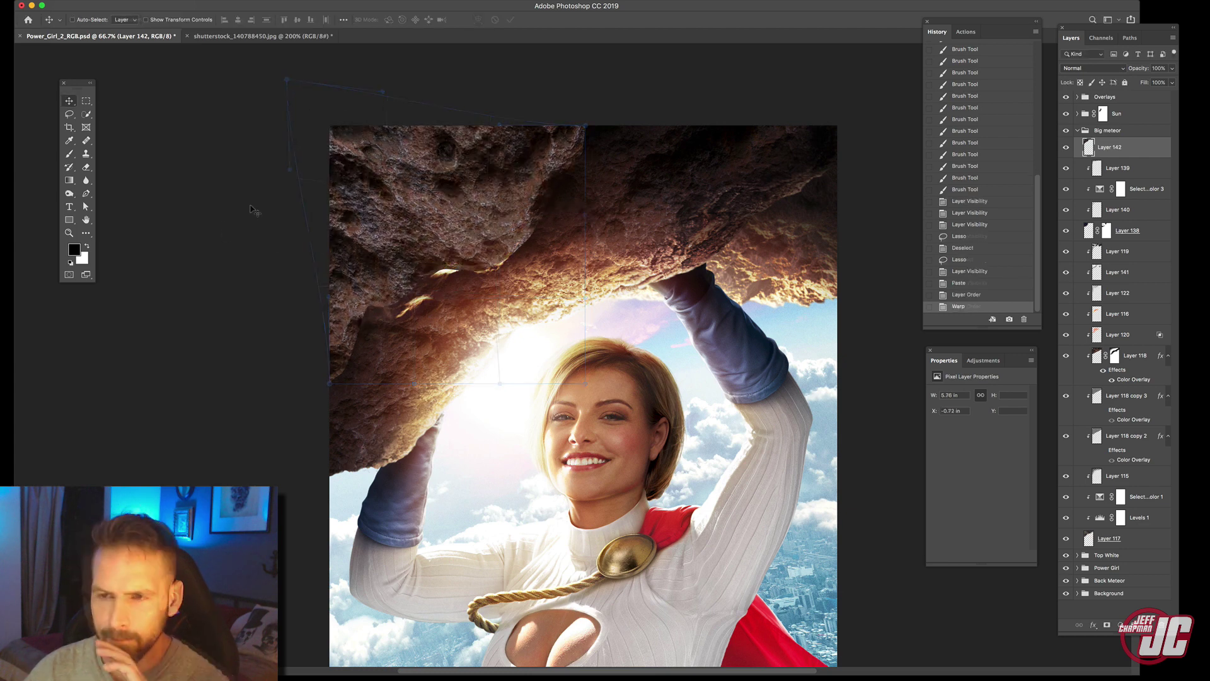
# Add a layer mask to Layer 142, paint out the patch's hard edge over the golden ridge and lower the layer's opacity to 61%.
pyautogui.moveTo(1136, 147); pyautogui.dragTo(1132, 212)
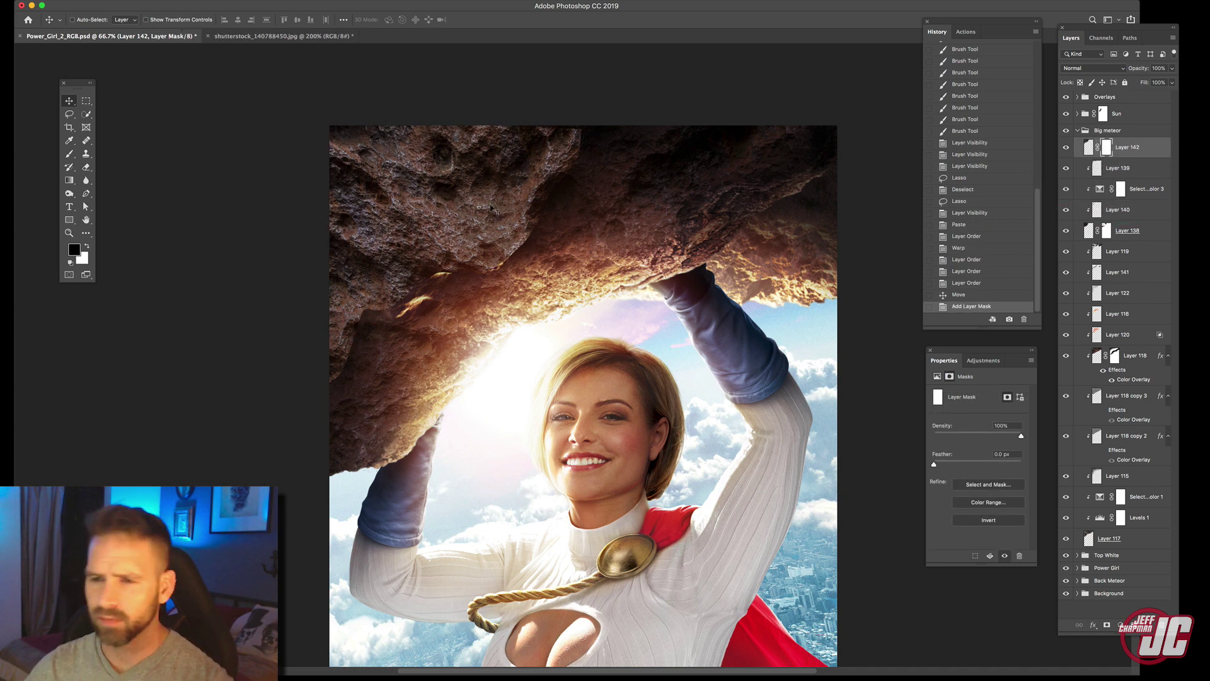
pyautogui.click(69, 153)
pyautogui.rightClick(548, 244)
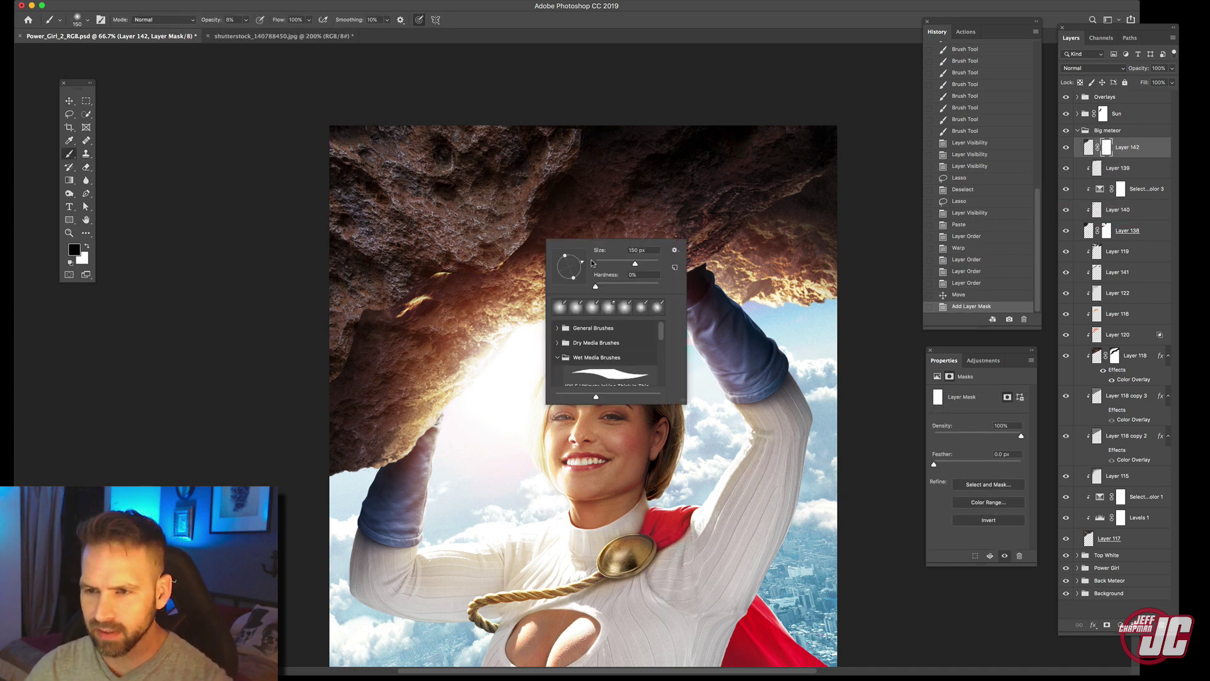
pyautogui.moveTo(532, 230); pyautogui.dragTo(516, 254)
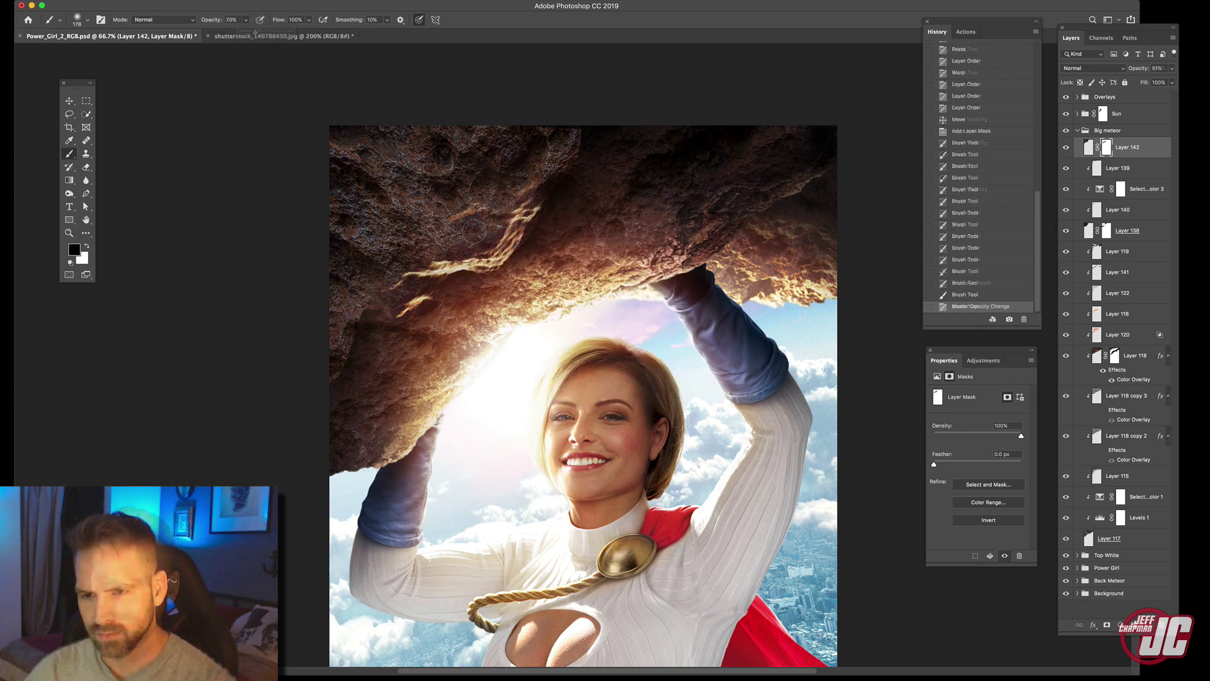
# Refine Layer 142's mask around the golden ridges and the lower-left rock with a small soft brush, reducing the brush opacity to 26%.
pyautogui.click(477, 239)
pyautogui.moveTo(522, 207); pyautogui.dragTo(463, 228)
pyautogui.moveTo(541, 234); pyautogui.dragTo(440, 281)
pyautogui.click(437, 271)
pyautogui.click(466, 274)
pyautogui.moveTo(368, 306); pyautogui.dragTo(369, 324)
pyautogui.moveTo(359, 343)
pyautogui.mouseDown()
pyautogui.moveTo(331, 407)
pyautogui.moveTo(329, 388)
pyautogui.moveTo(388, 338)
pyautogui.moveTo(418, 344)
pyautogui.mouseUp()
pyautogui.moveTo(338, 296)
pyautogui.mouseDown()
pyautogui.moveTo(391, 324)
pyautogui.moveTo(469, 283)
pyautogui.moveTo(485, 237)
pyautogui.mouseUp()
pyautogui.moveTo(446, 235); pyautogui.dragTo(485, 230)
pyautogui.moveTo(448, 237); pyautogui.dragTo(482, 239)
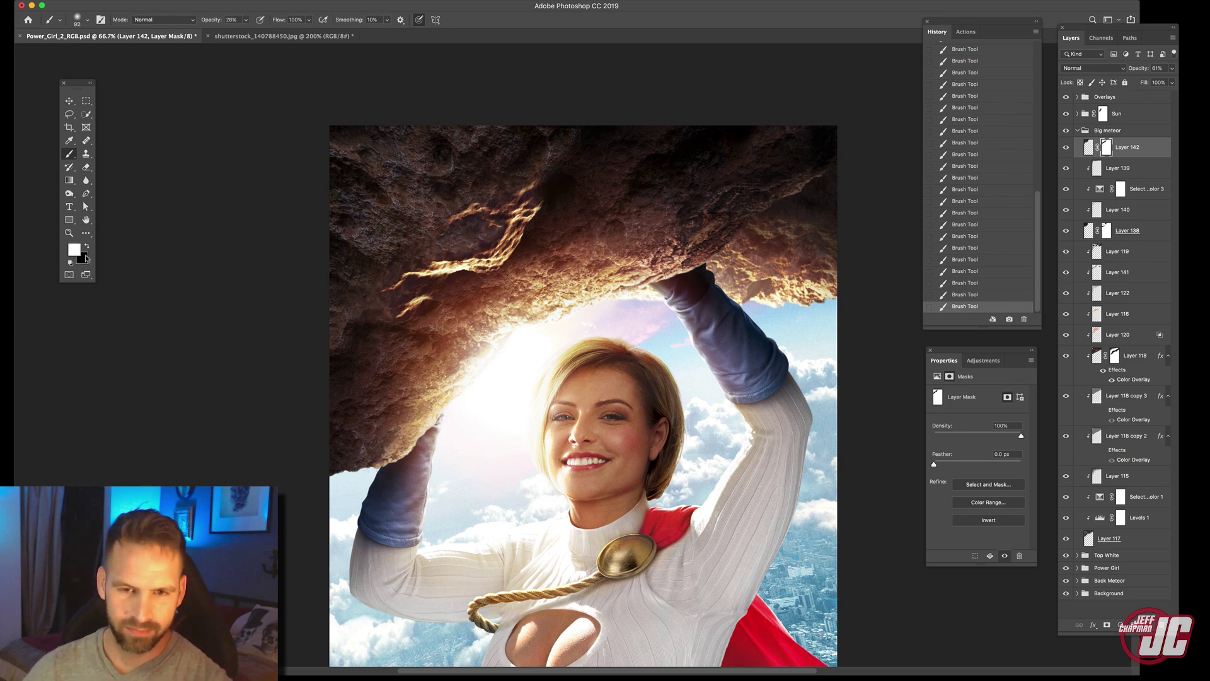
# Create a new layer clipped to Layer 142, set it to Soft Light and ready a large soft black brush.
pyautogui.click(87, 248)
pyautogui.rightClick(563, 166)
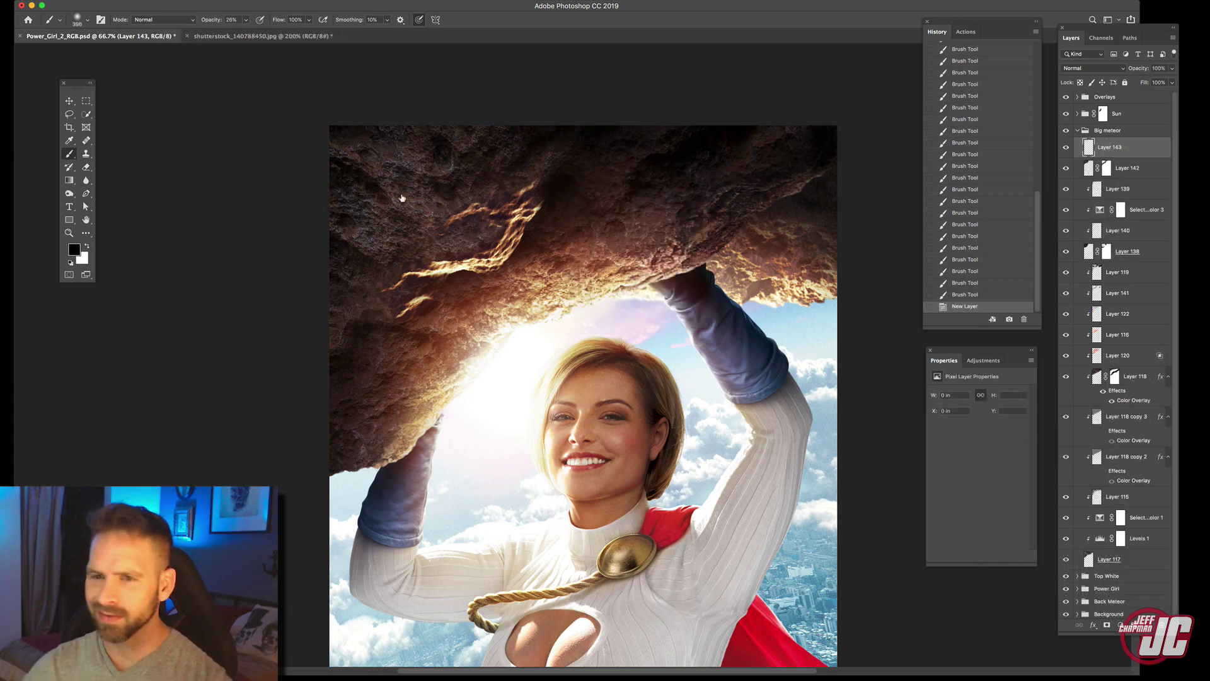
pyautogui.rightClick(1146, 146)
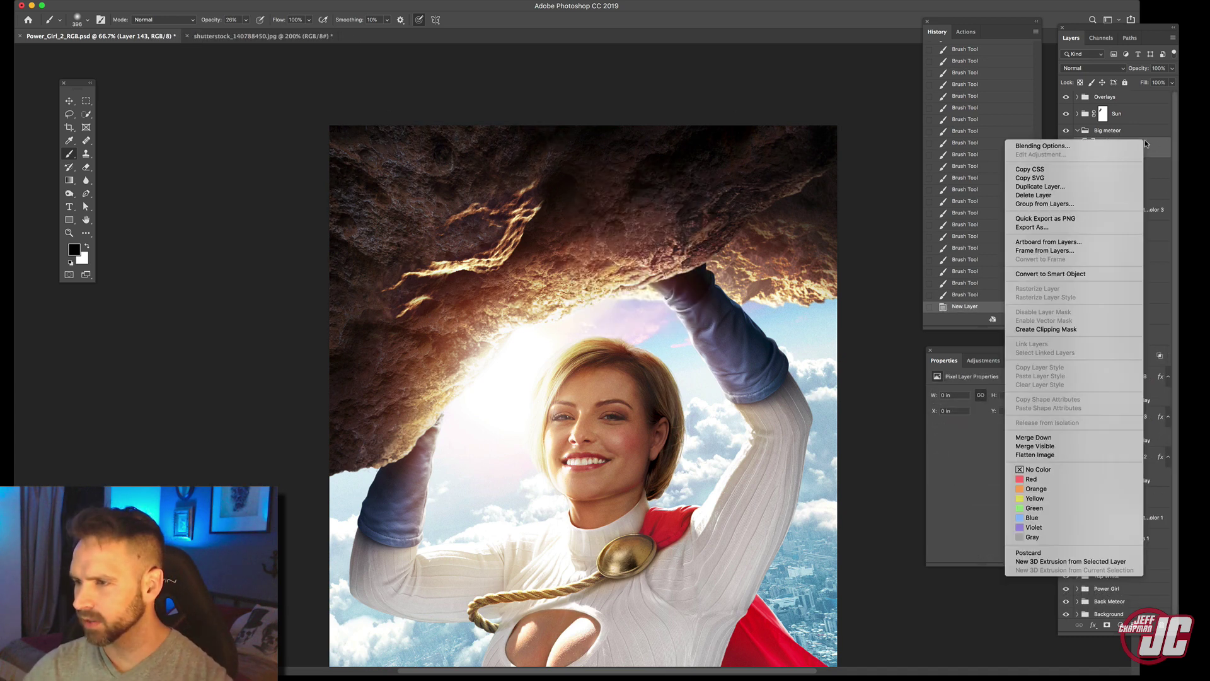
pyautogui.click(1063, 329)
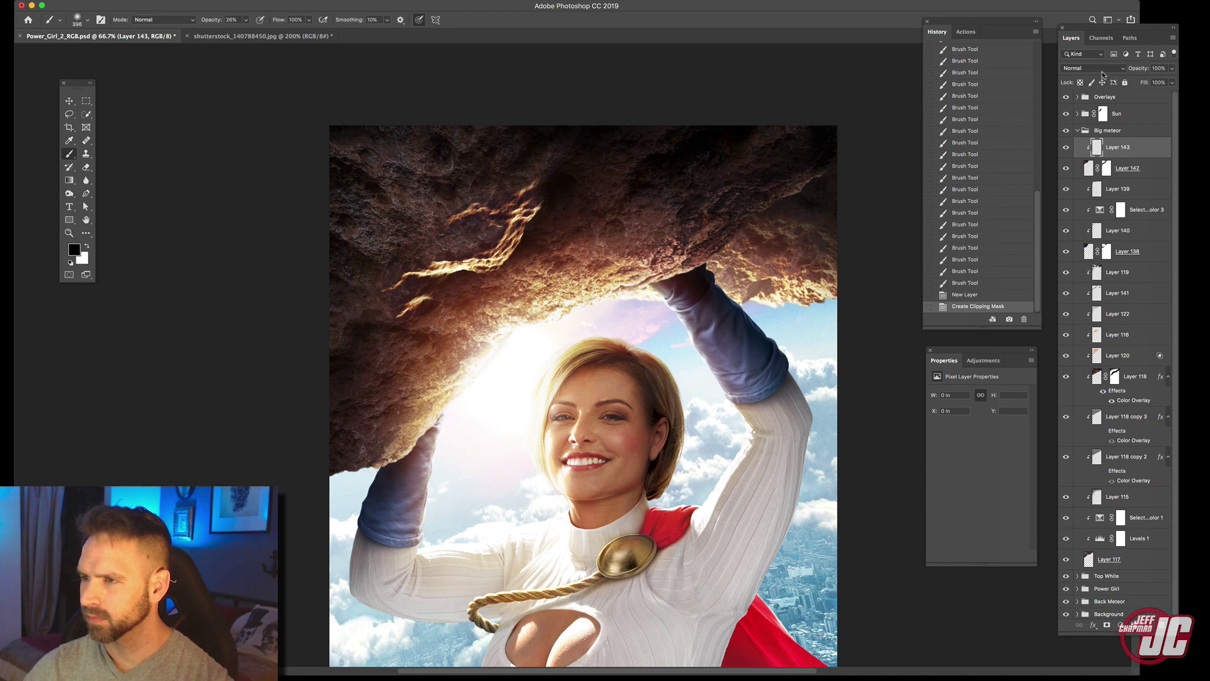
pyautogui.click(1102, 75)
pyautogui.click(1087, 186)
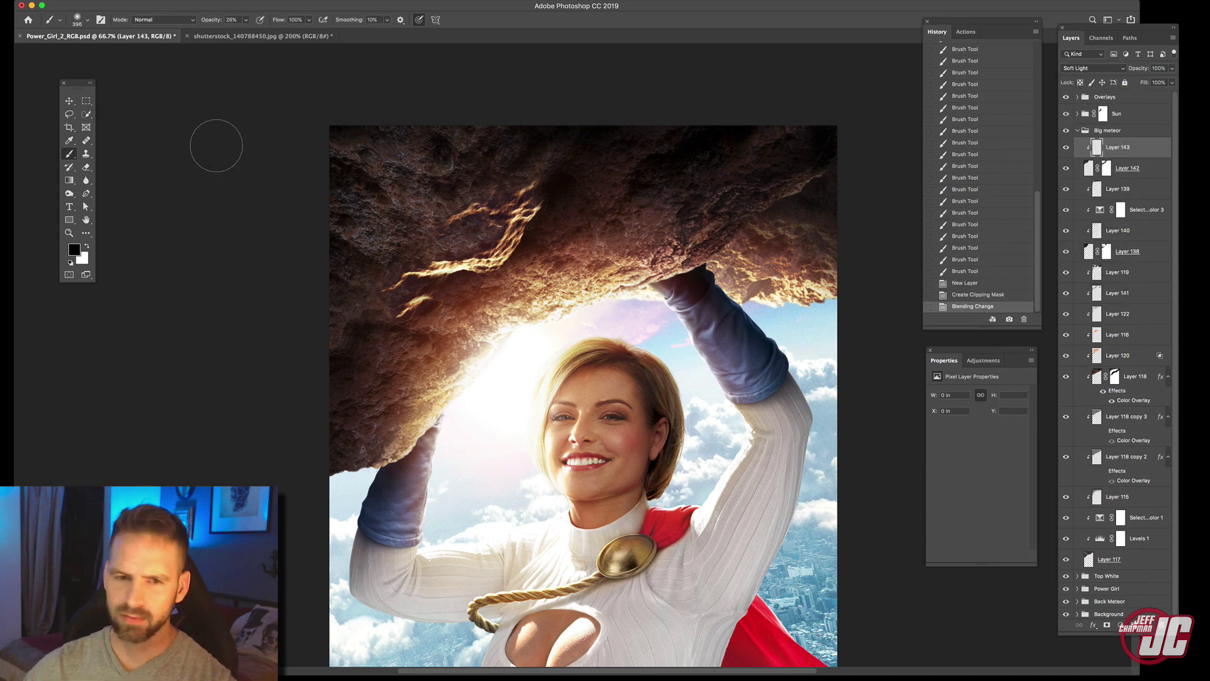
# Paint Layer 143 over the upper rock with black and a brown sampled from the lower-left rock, adjusting the brush opacity.
pyautogui.moveTo(350, 159)
pyautogui.mouseDown()
pyautogui.moveTo(337, 265)
pyautogui.moveTo(338, 226)
pyautogui.moveTo(379, 268)
pyautogui.moveTo(363, 271)
pyautogui.moveTo(347, 322)
pyautogui.moveTo(322, 167)
pyautogui.moveTo(558, 104)
pyautogui.moveTo(428, 101)
pyautogui.moveTo(571, 89)
pyautogui.mouseUp()
pyautogui.moveTo(498, 101); pyautogui.dragTo(695, 211)
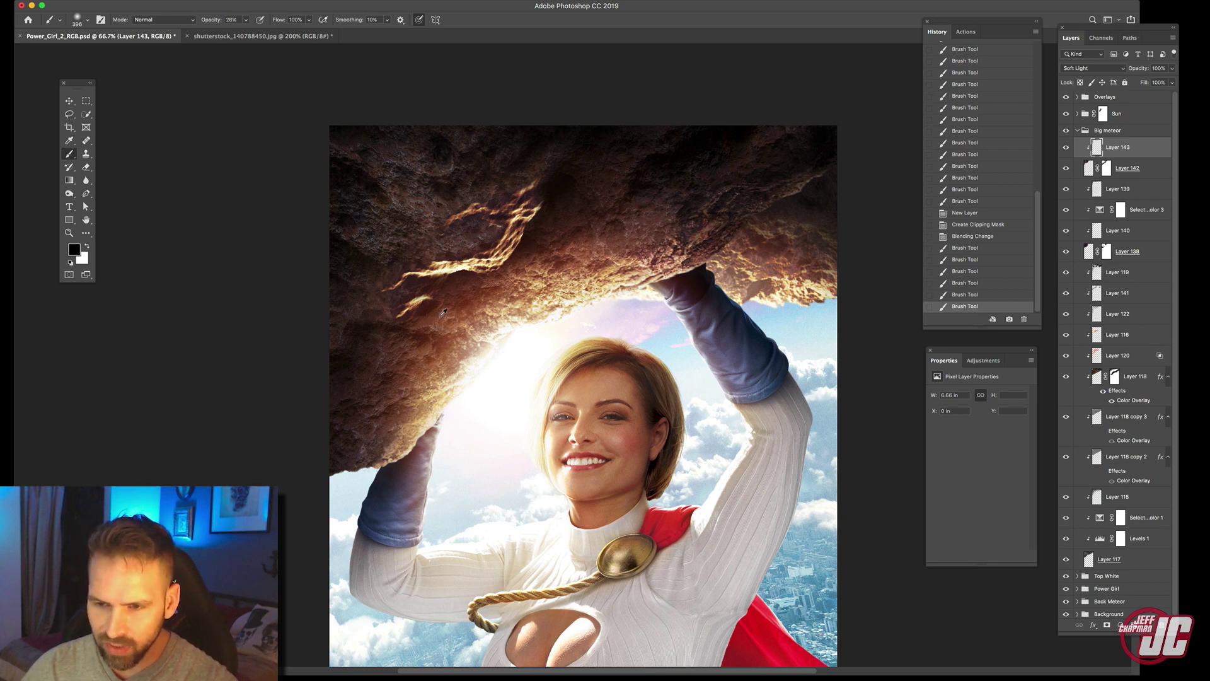
pyautogui.keyDown('alt'); pyautogui.click(445, 313); pyautogui.keyUp('alt')
pyautogui.moveTo(392, 214); pyautogui.dragTo(380, 232)
pyautogui.moveTo(469, 231); pyautogui.dragTo(394, 199)
pyautogui.moveTo(490, 167)
pyautogui.mouseDown()
pyautogui.moveTo(433, 257)
pyautogui.moveTo(454, 227)
pyautogui.mouseUp()
pyautogui.click(246, 19)
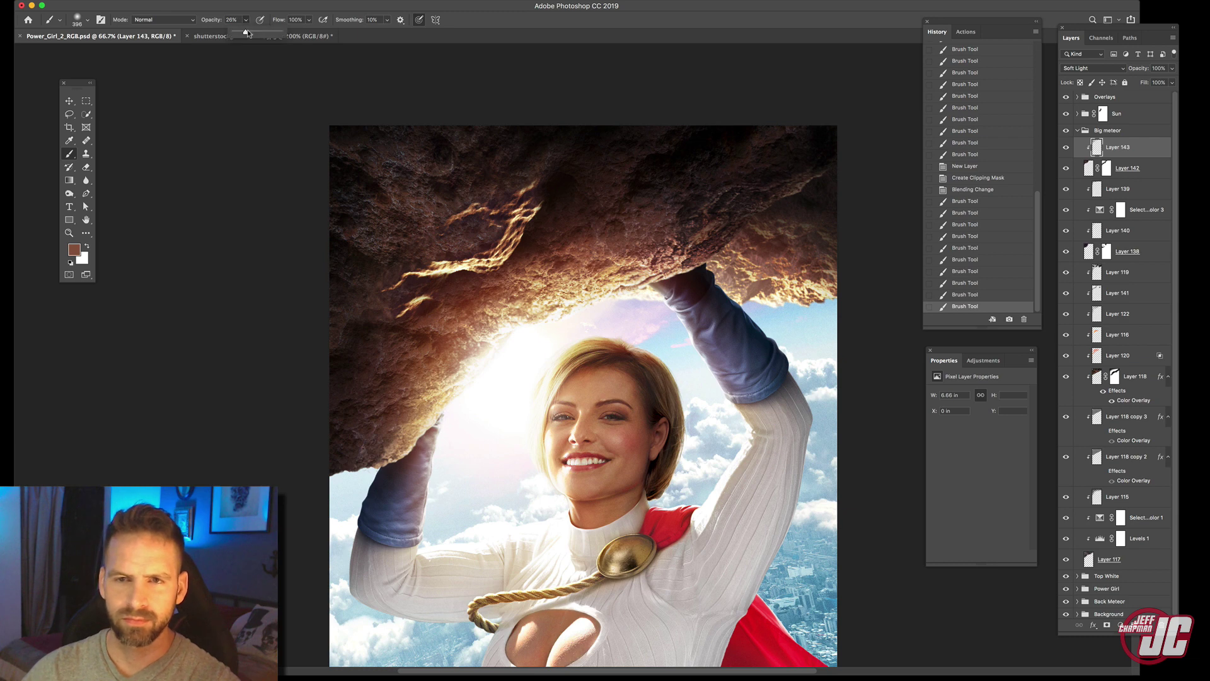
pyautogui.moveTo(249, 32); pyautogui.dragTo(257, 33)
pyautogui.moveTo(477, 226)
pyautogui.mouseDown()
pyautogui.moveTo(446, 241)
pyautogui.moveTo(471, 233)
pyautogui.mouseUp()
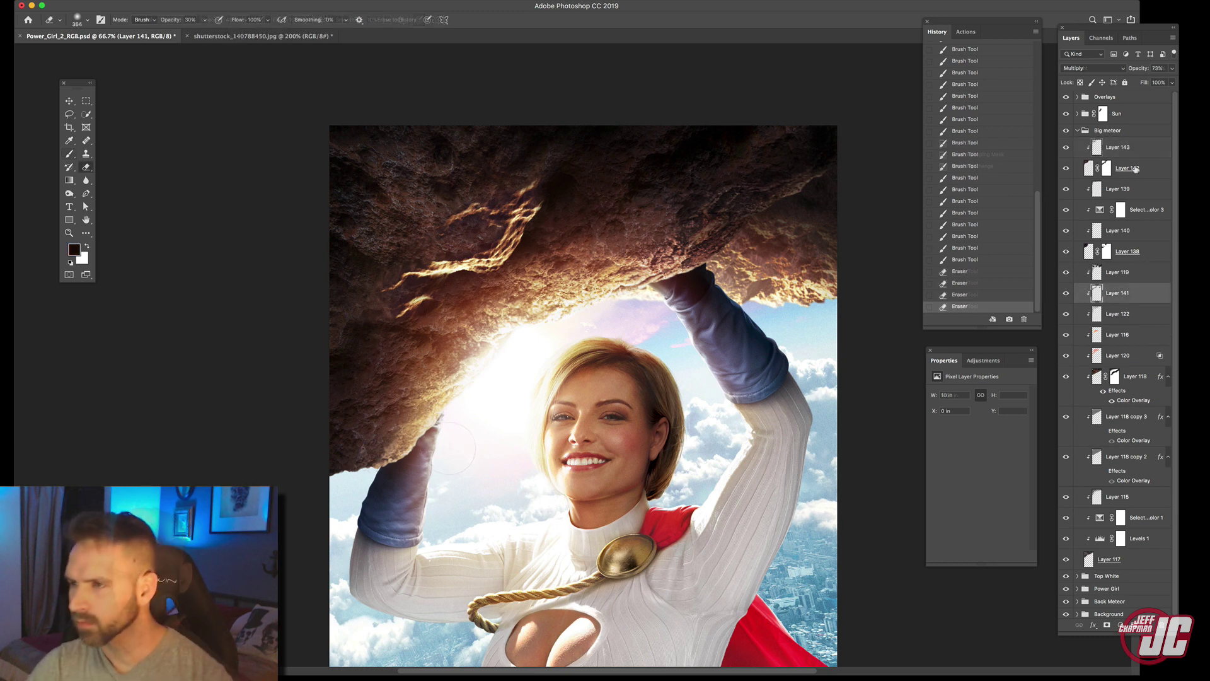
# Try raising Layer 142's opacity to 75%, and revert the opacity change.
pyautogui.click(1154, 165)
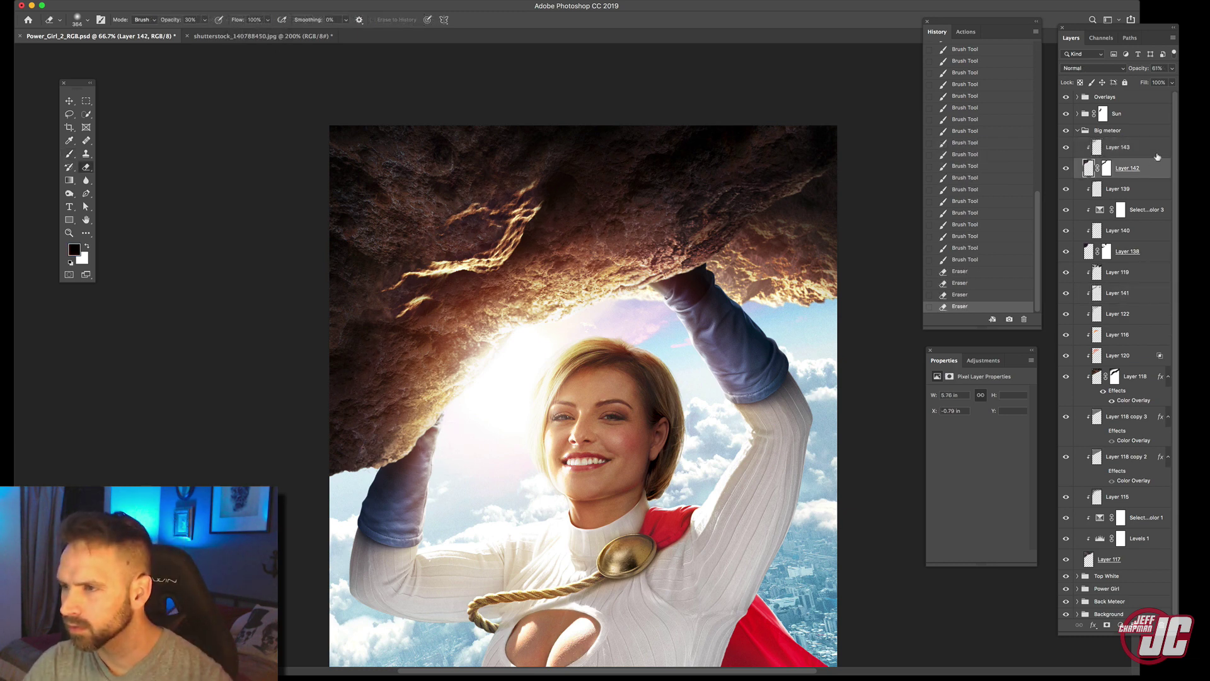
pyautogui.click(1171, 70)
pyautogui.moveTo(1151, 82); pyautogui.dragTo(1147, 84)
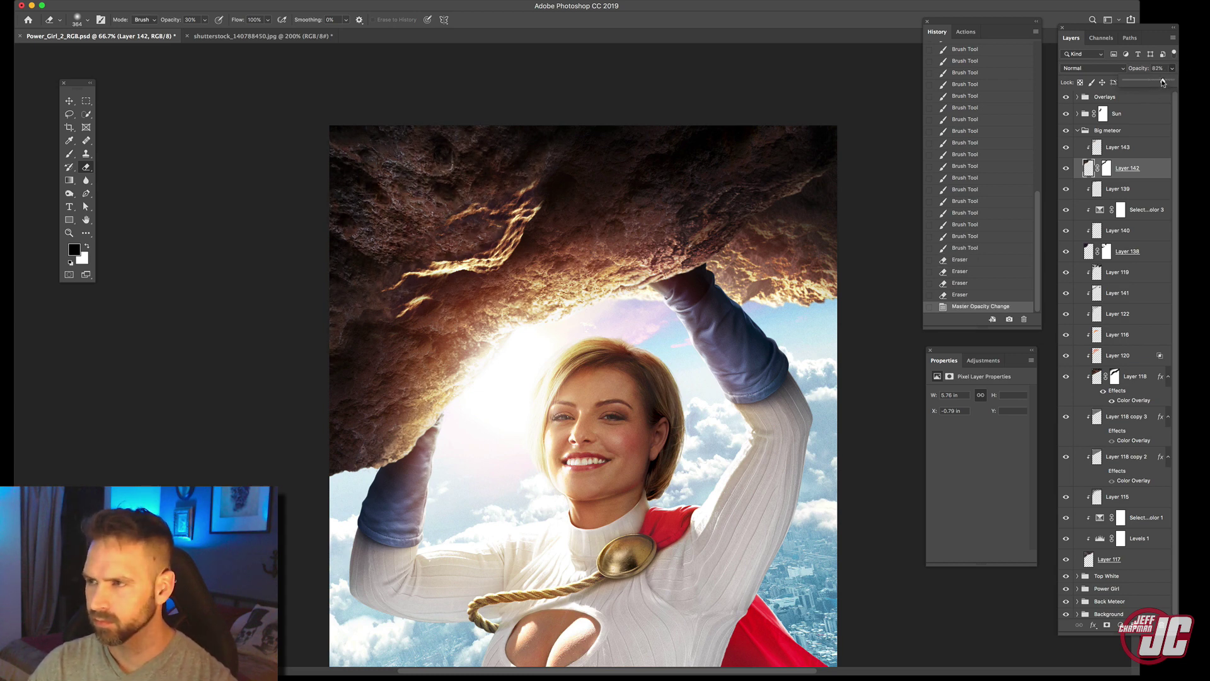
pyautogui.click(983, 301)
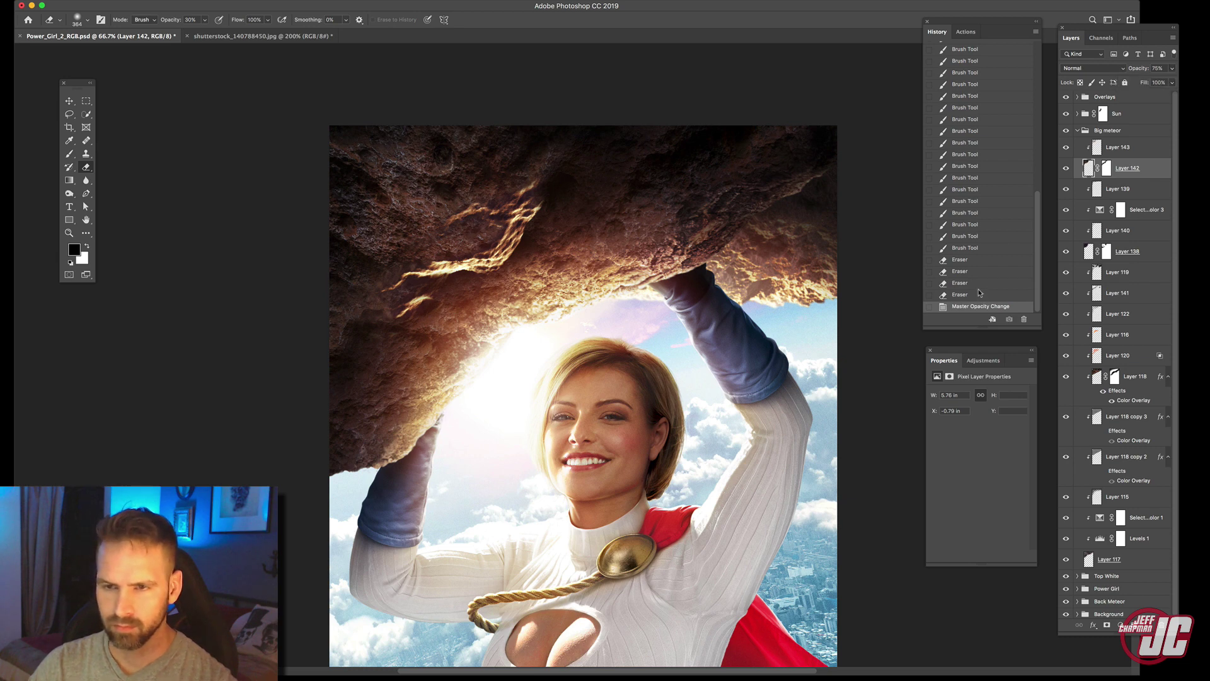
pyautogui.click(978, 291)
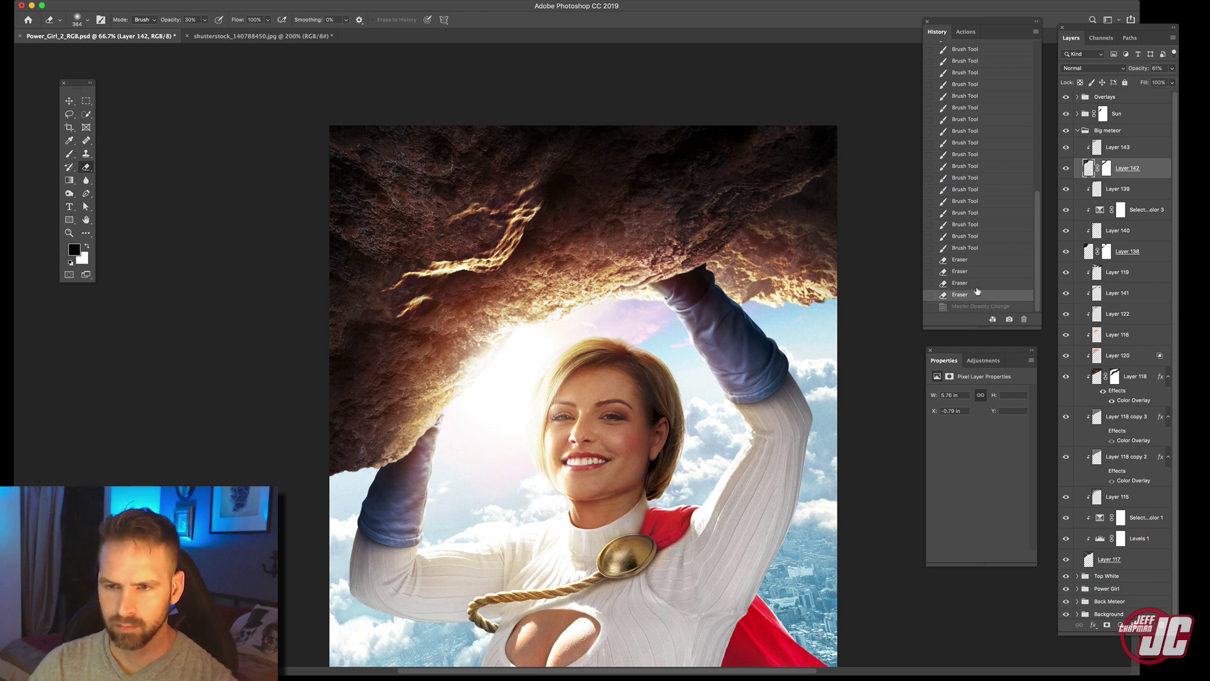
# Add a Color Overlay to Layer 142 using the dark brown #5a3326 sampled from the rock.
pyautogui.doubleClick(1151, 169)
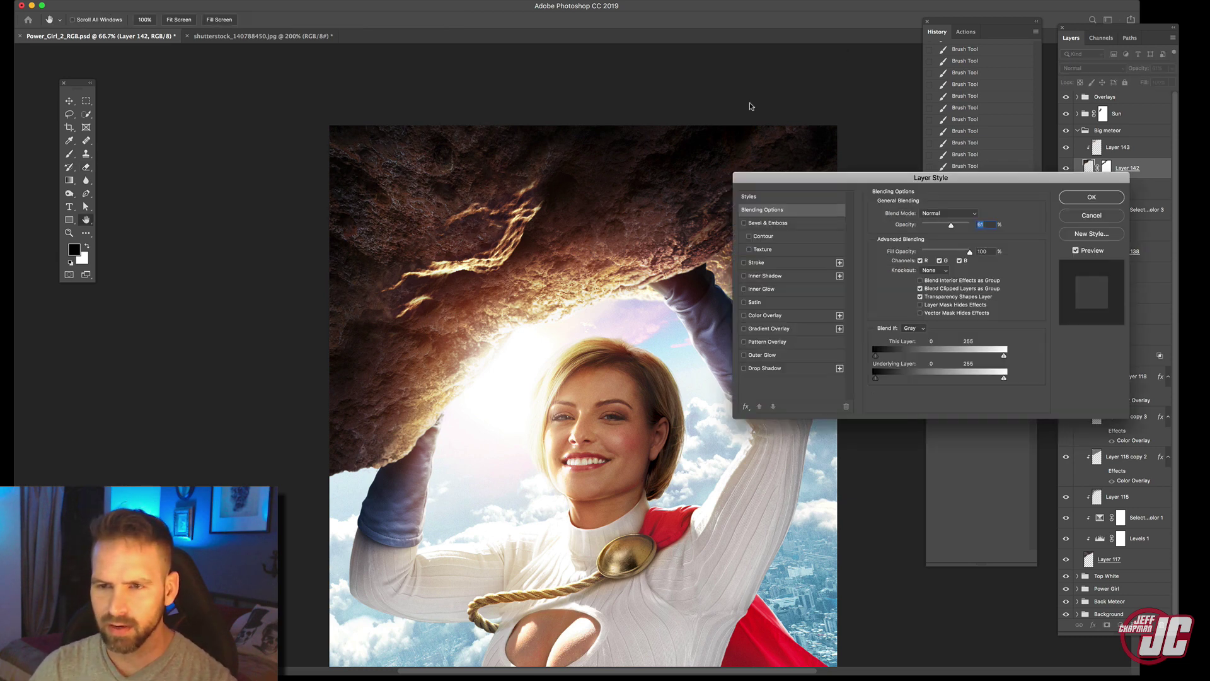
pyautogui.click(773, 315)
pyautogui.click(977, 215)
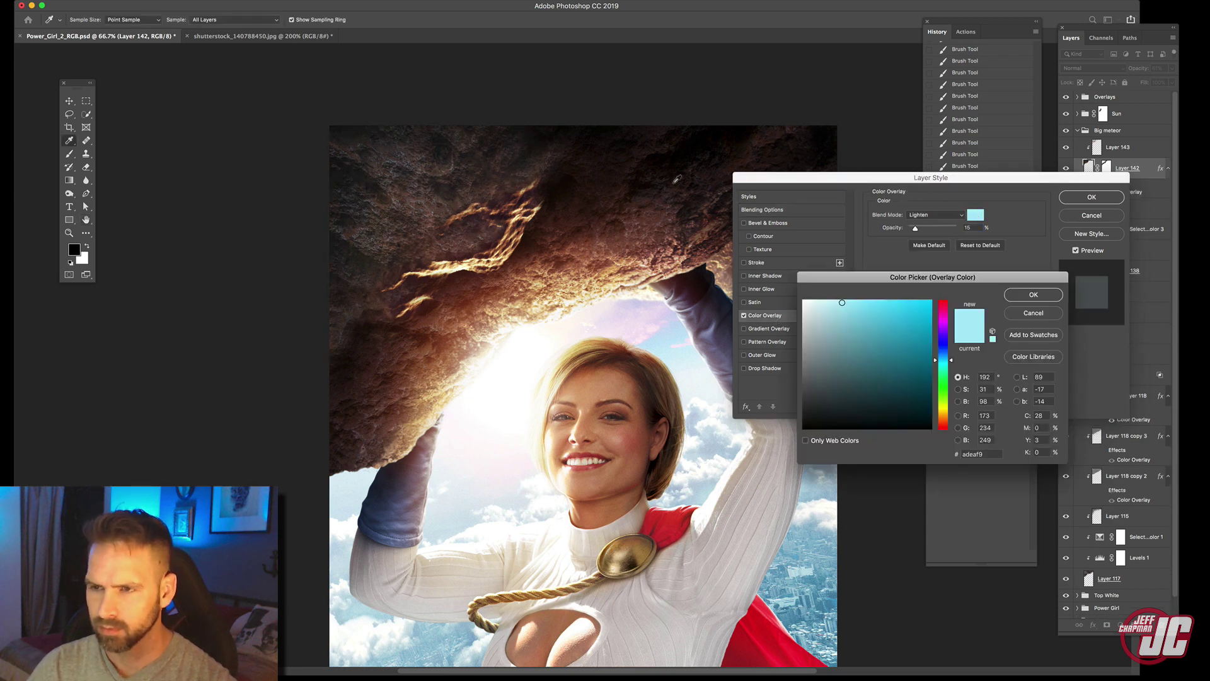
pyautogui.click(670, 218)
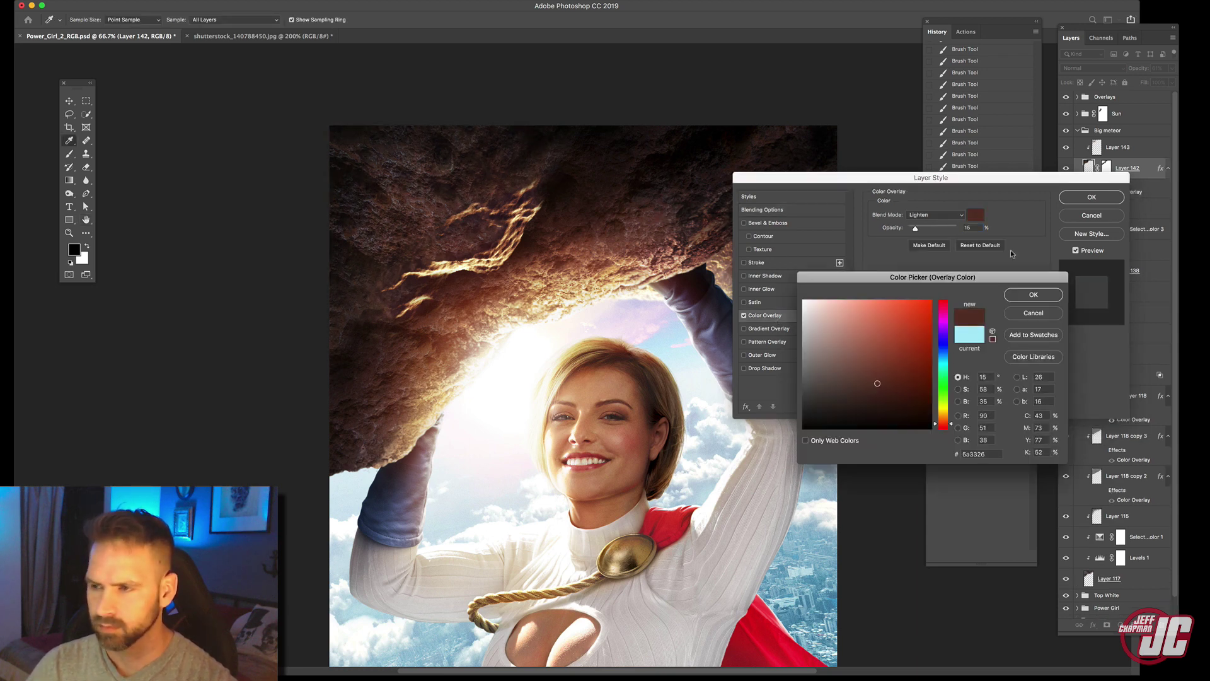
pyautogui.press('Return')
# Try the Color blend mode for the overlay, settle on Darken at 40% opacity and apply the layer style.
pyautogui.click(958, 216)
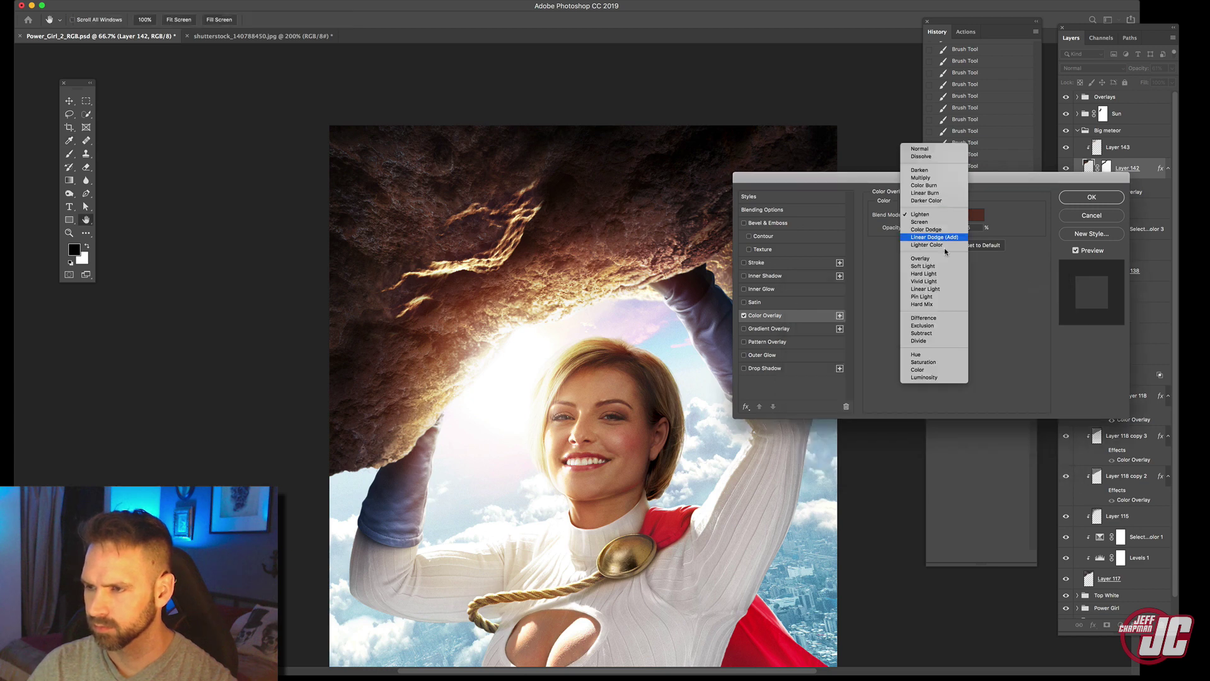
pyautogui.click(926, 369)
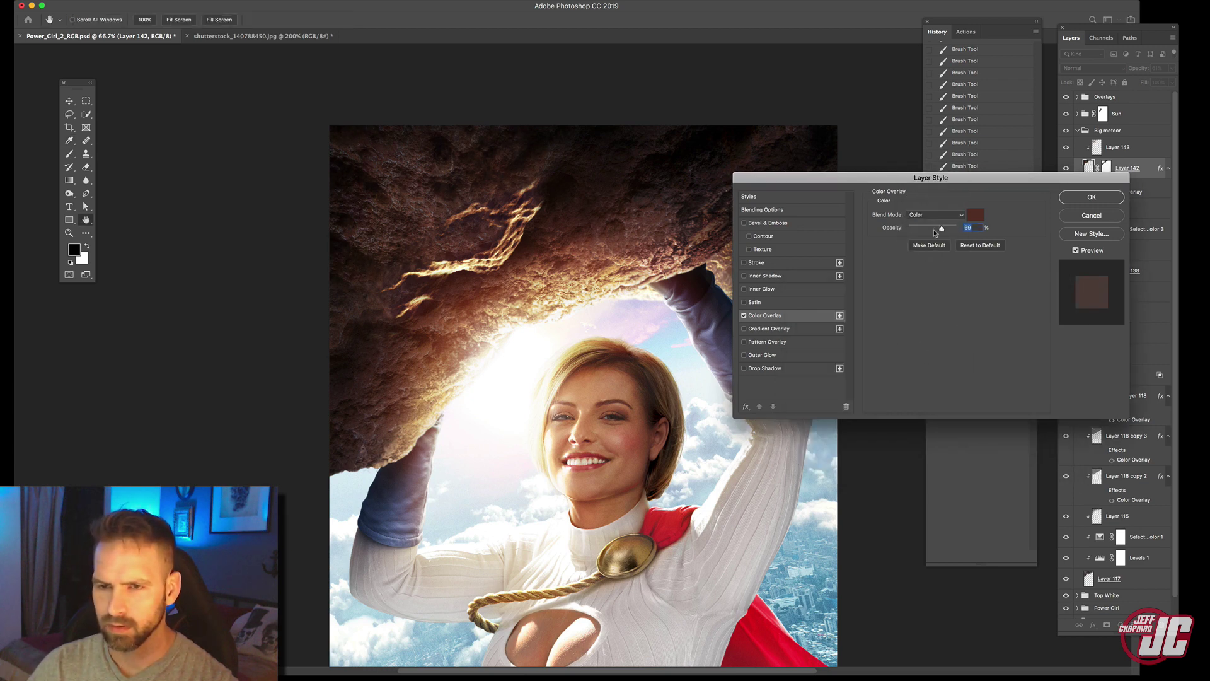
pyautogui.click(958, 214)
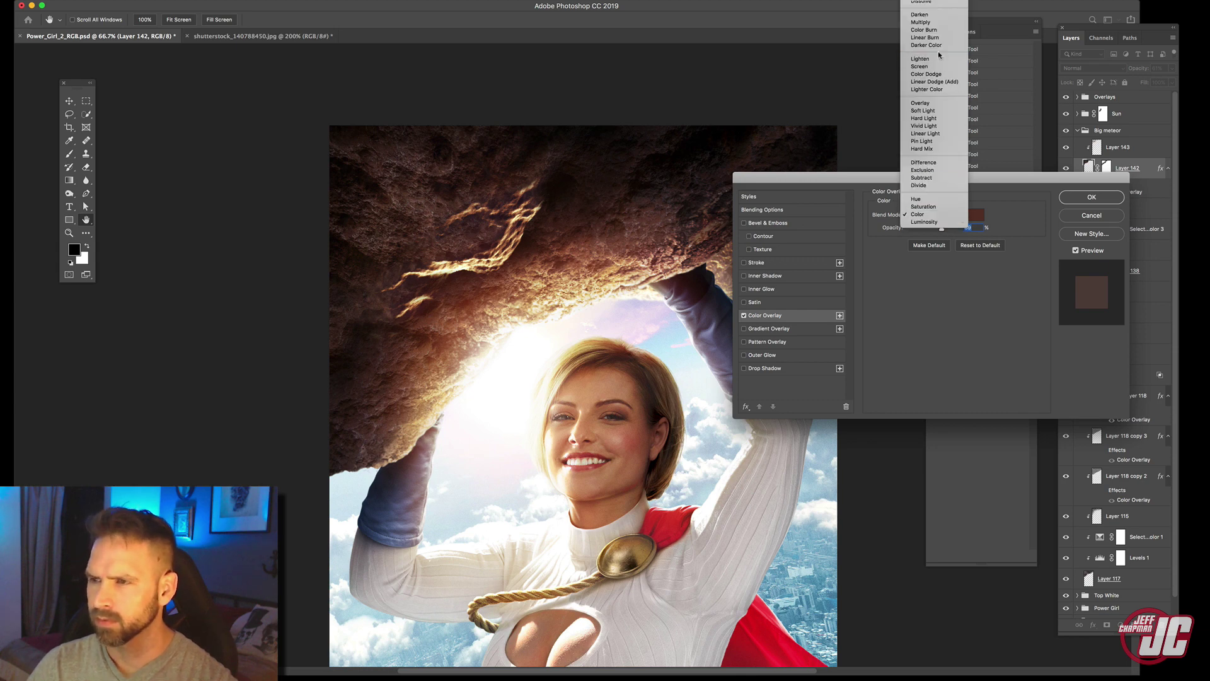
pyautogui.click(922, 14)
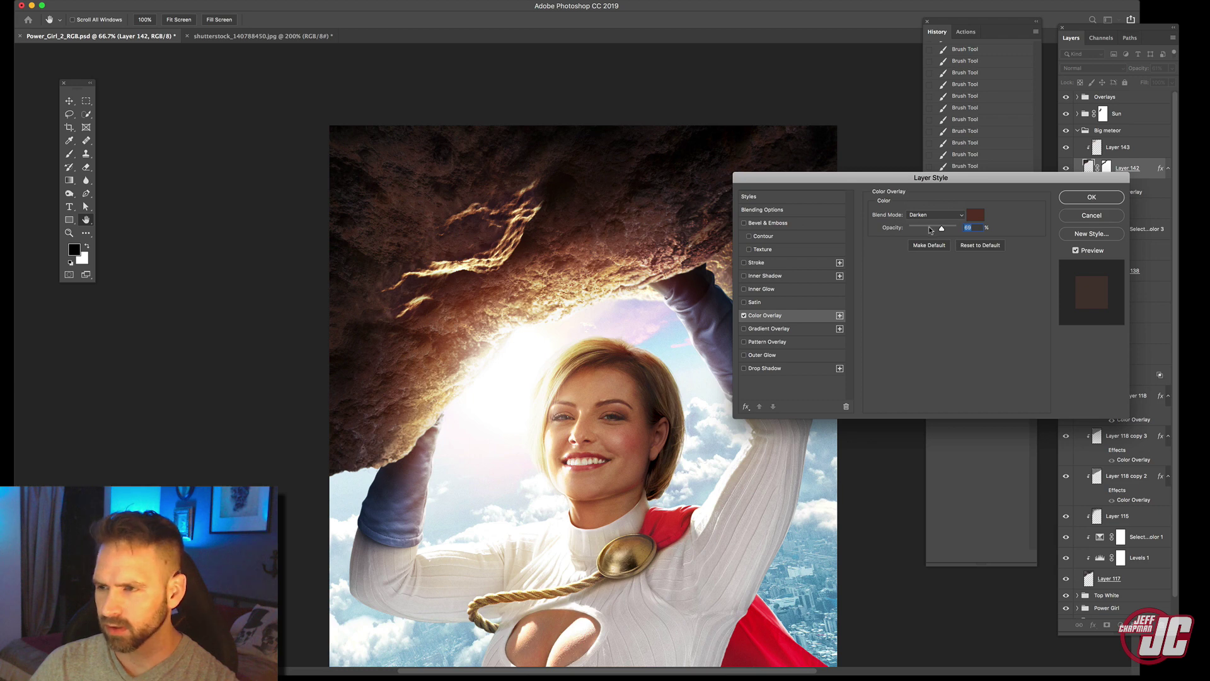
pyautogui.moveTo(926, 230); pyautogui.dragTo(922, 229)
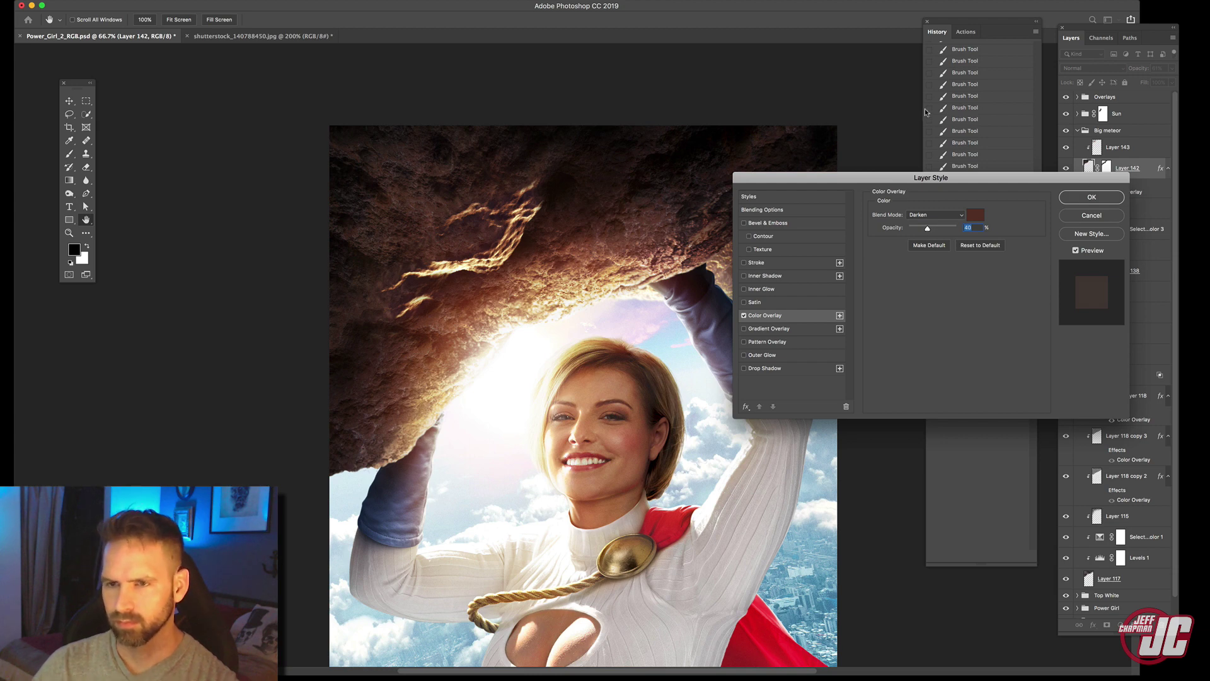
pyautogui.press('Return')
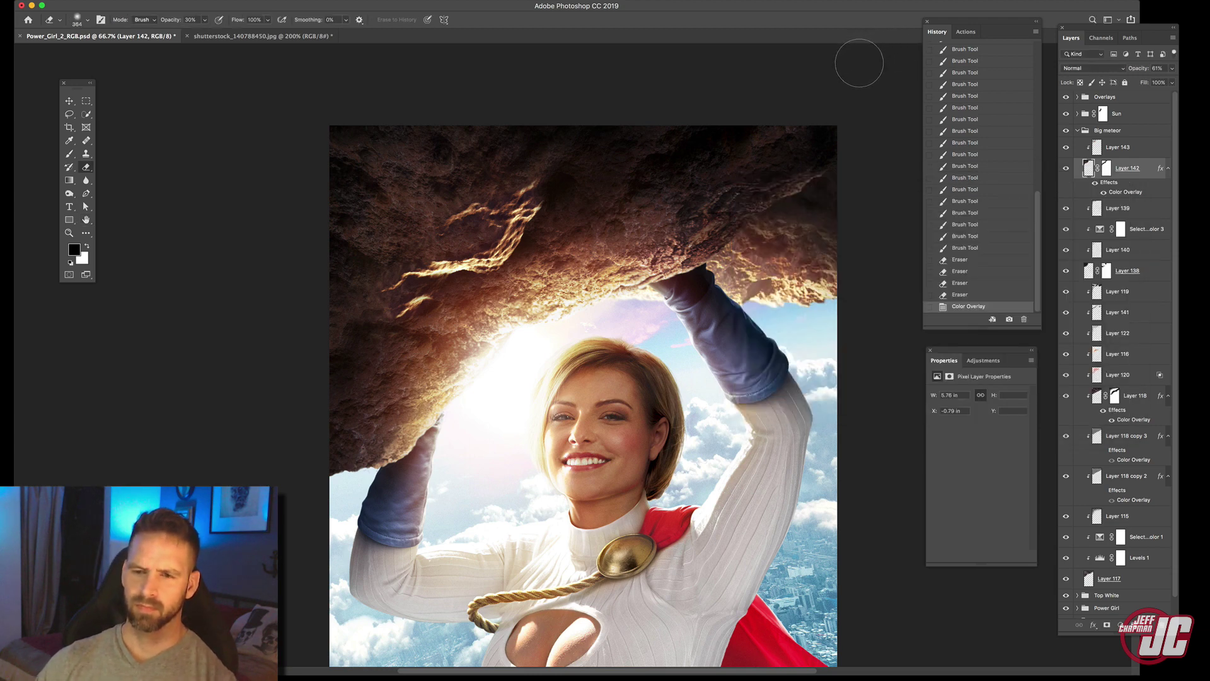
# Darken the meteor's upper edge with soft black strokes at 16% brush opacity on the clipped Multiply Layer 144.
pyautogui.click(1098, 147)
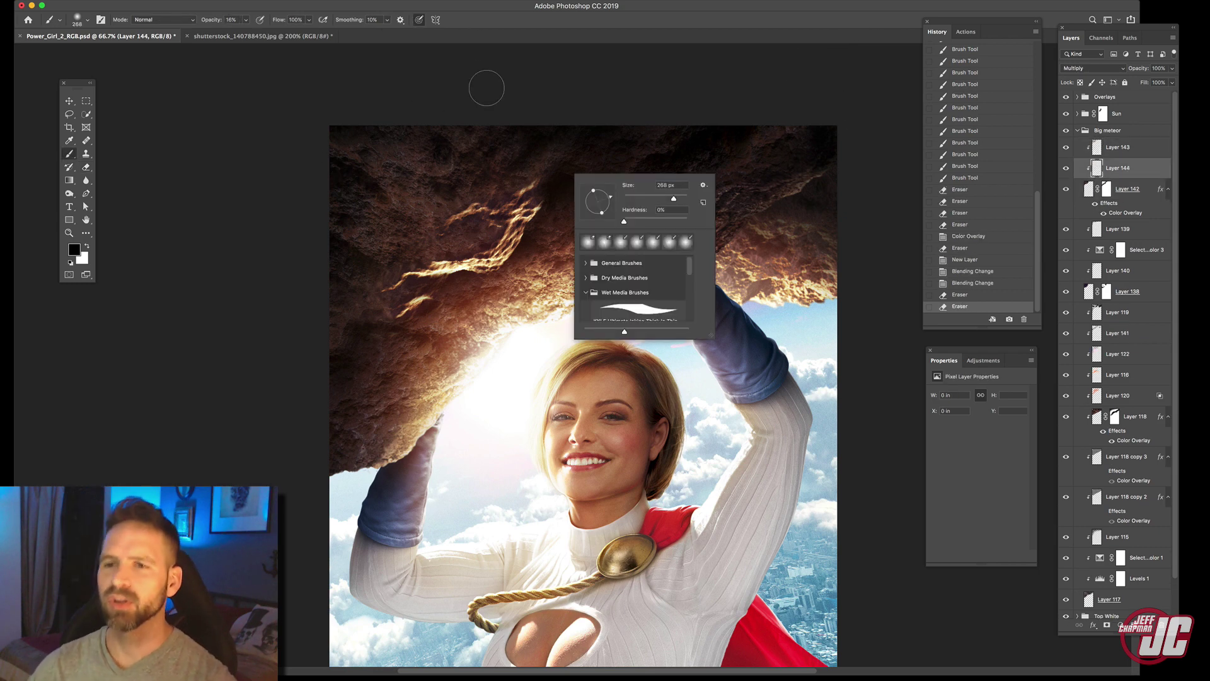
pyautogui.press('Escape')
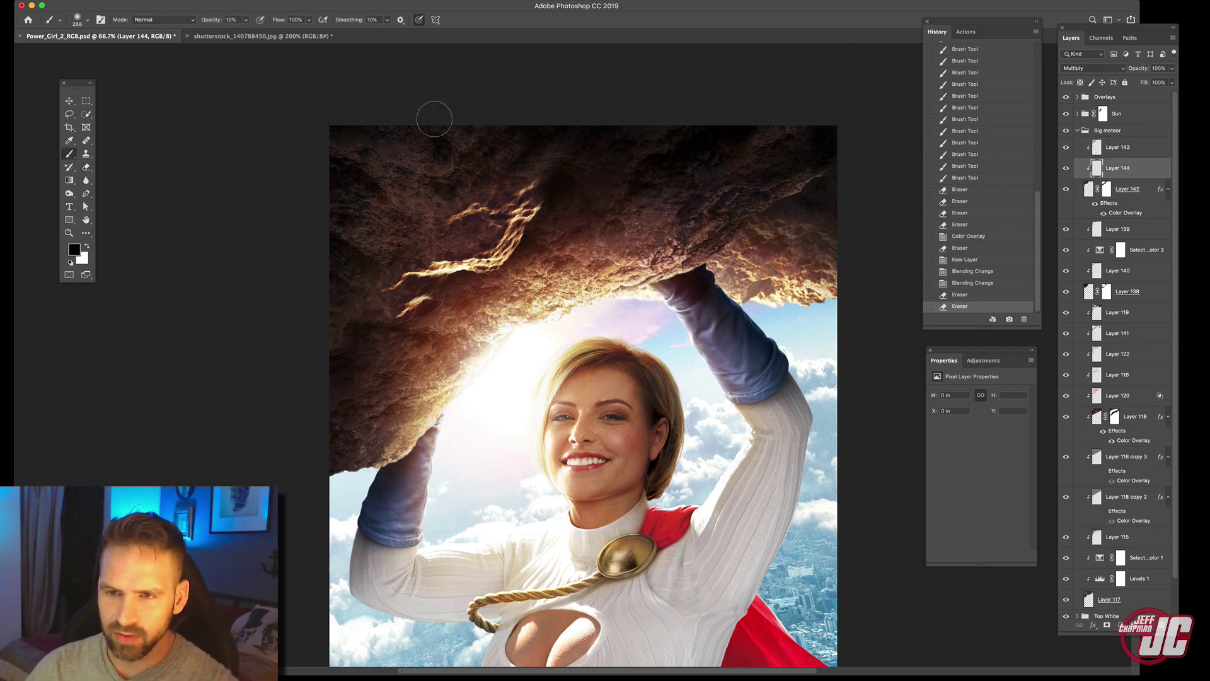
pyautogui.moveTo(416, 122); pyautogui.dragTo(407, 139)
pyautogui.moveTo(349, 107); pyautogui.dragTo(373, 118)
pyautogui.moveTo(555, 117); pyautogui.dragTo(500, 125)
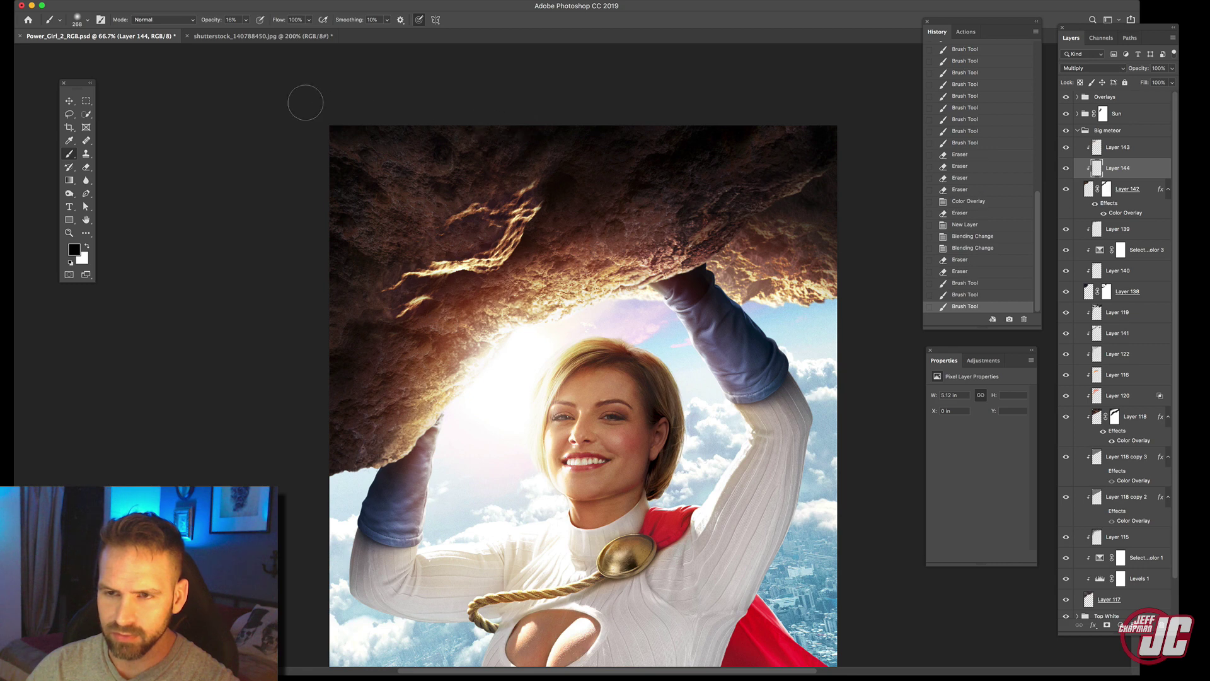
pyautogui.moveTo(323, 129)
pyautogui.mouseDown()
pyautogui.moveTo(318, 213)
pyautogui.moveTo(349, 180)
pyautogui.moveTo(299, 260)
pyautogui.moveTo(382, 225)
pyautogui.moveTo(310, 168)
pyautogui.moveTo(503, 85)
pyautogui.mouseUp()
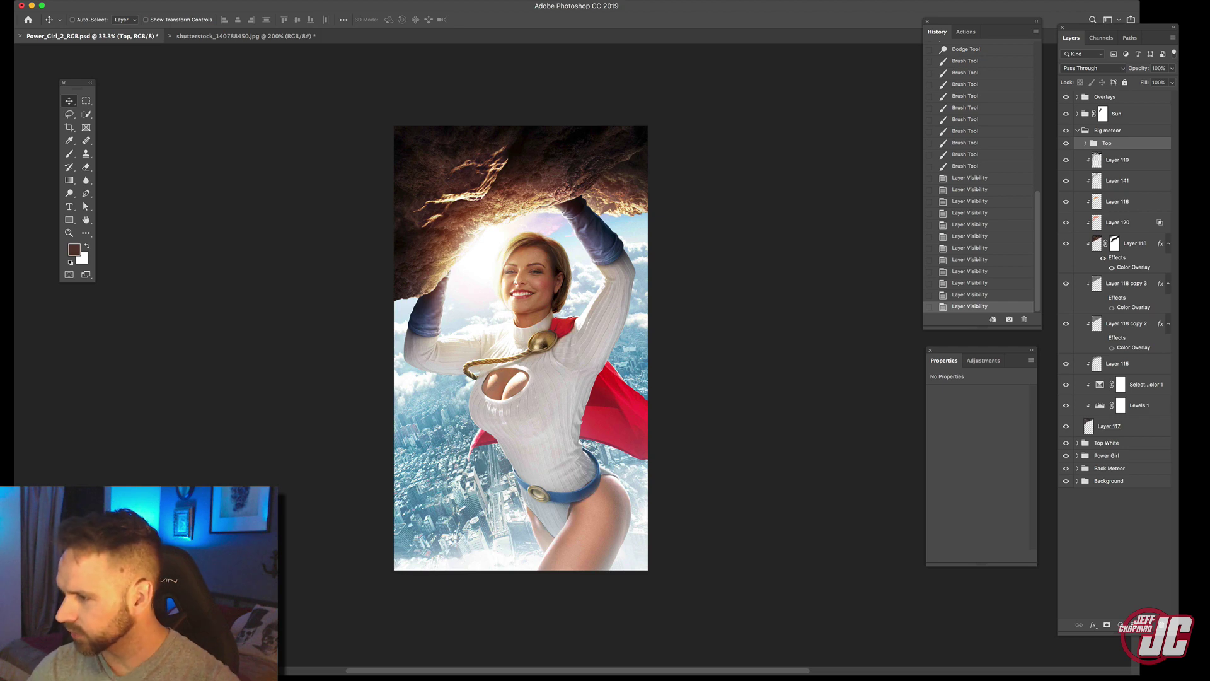
# Bring in shutterstock_123718162.jpg and lasso the large orange comet together with its whole tail.
pyautogui.press('l')
pyautogui.press('Tab')
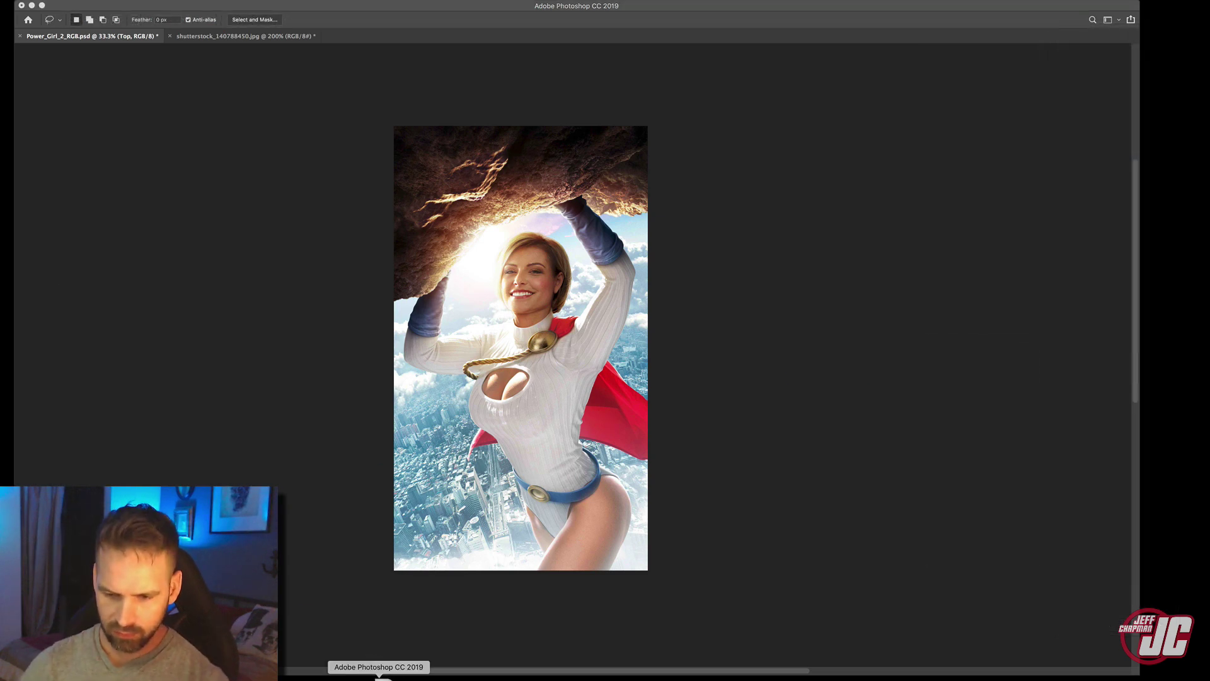
pyautogui.click(378, 676)
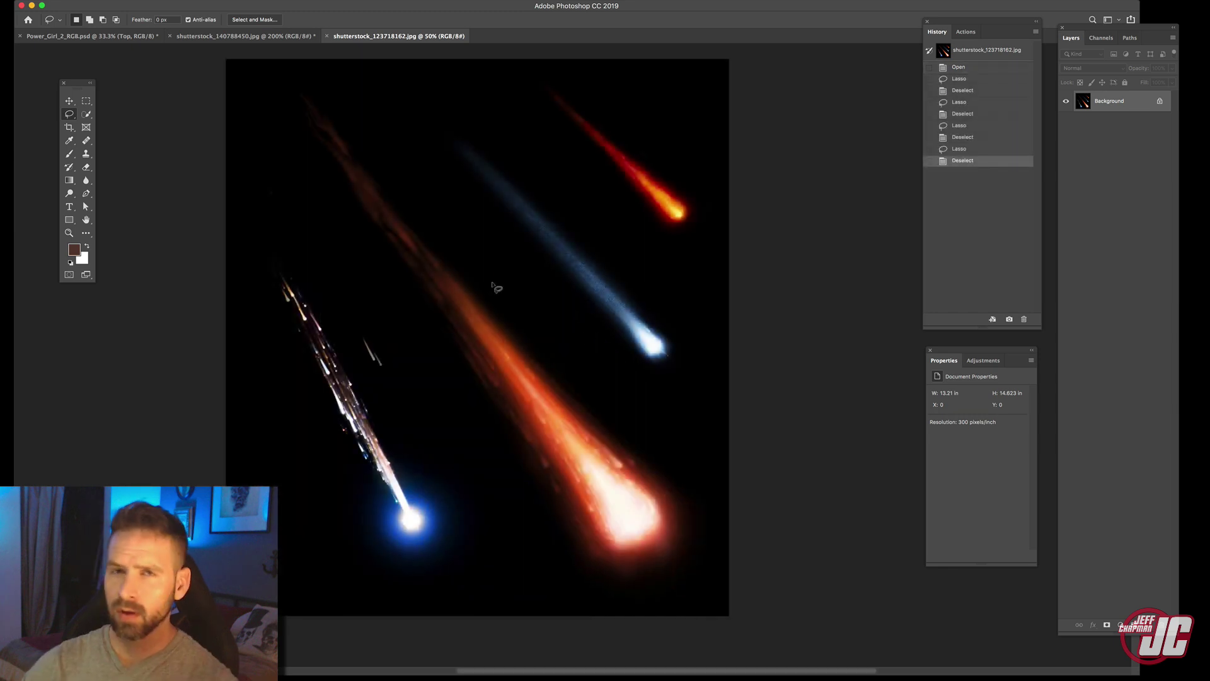
pyautogui.moveTo(641, 383)
pyautogui.mouseDown()
pyautogui.moveTo(381, 126)
pyautogui.moveTo(342, 72)
pyautogui.moveTo(266, 68)
pyautogui.moveTo(297, 186)
pyautogui.moveTo(442, 369)
pyautogui.moveTo(522, 590)
pyautogui.moveTo(722, 619)
pyautogui.moveTo(719, 517)
pyautogui.moveTo(691, 416)
pyautogui.mouseUp()
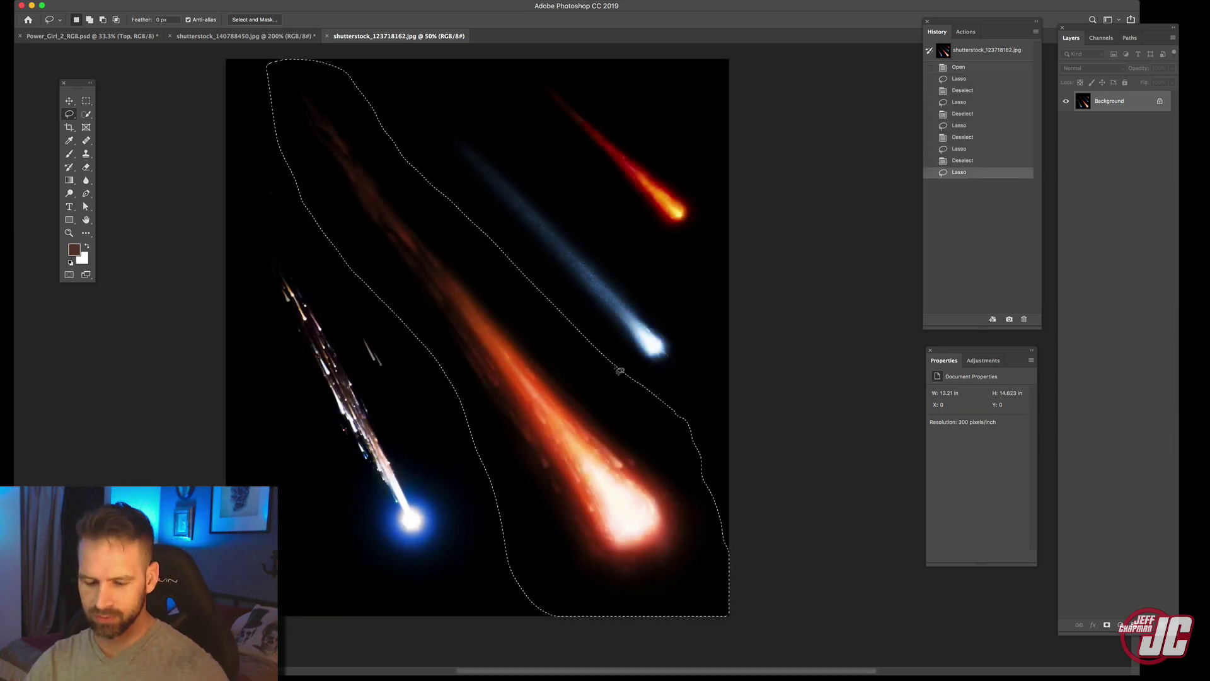
pyautogui.click(69, 101)
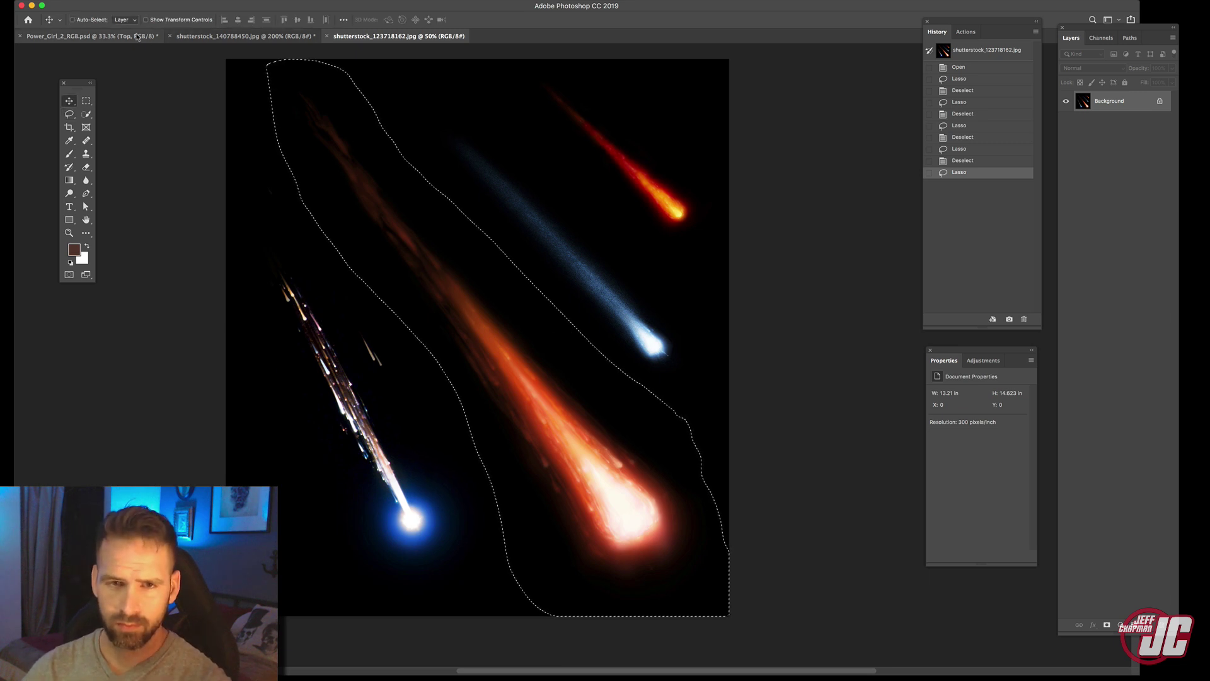
# Return to Power_Girl_2_RGB.psd, collapse the Big meteor group, expand the Background group and select Layer 107.
pyautogui.click(88, 36)
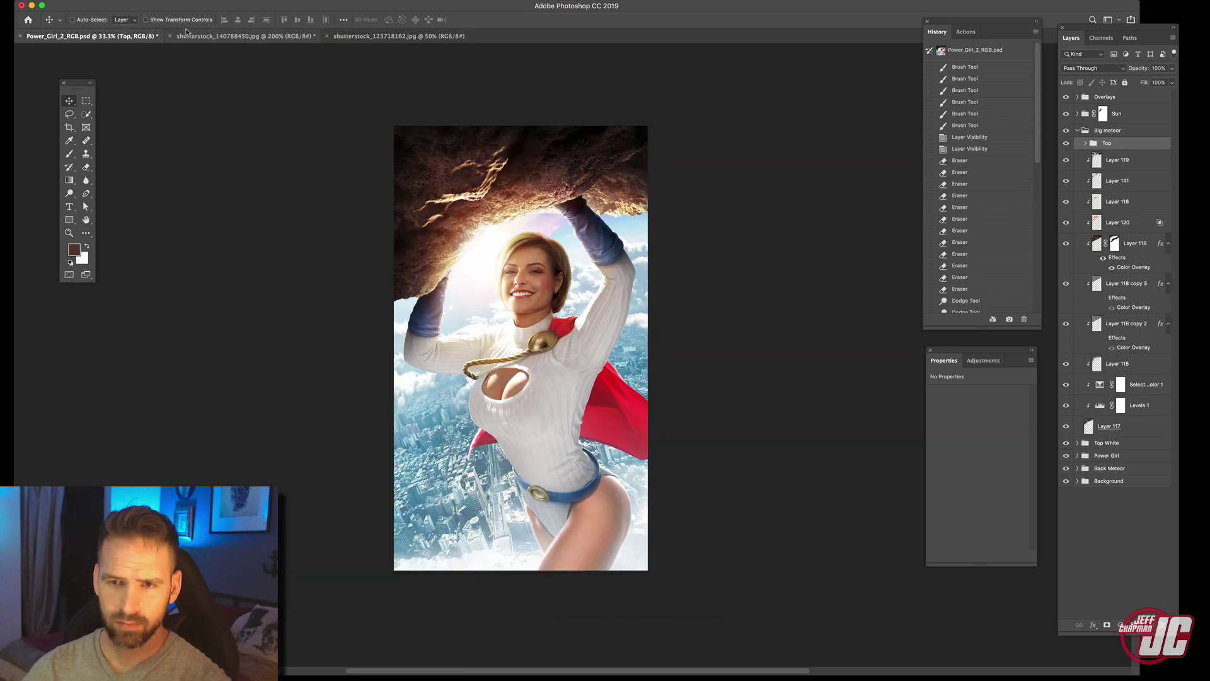
pyautogui.click(1082, 133)
pyautogui.click(1078, 131)
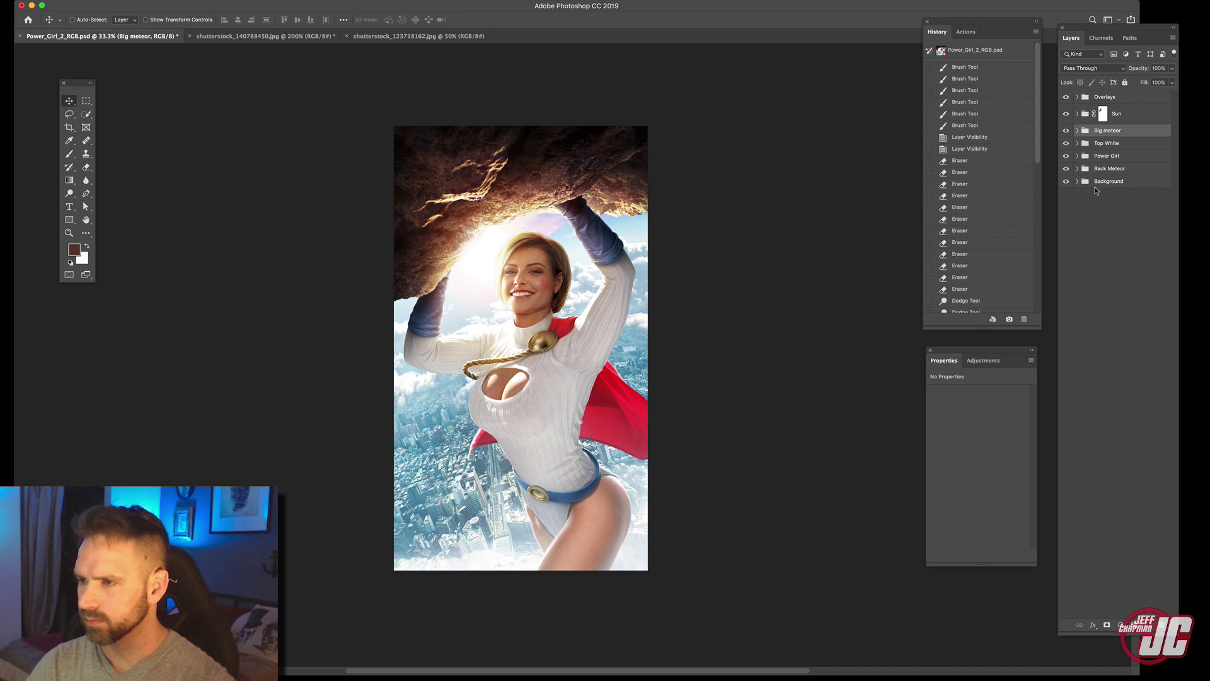
pyautogui.click(1078, 182)
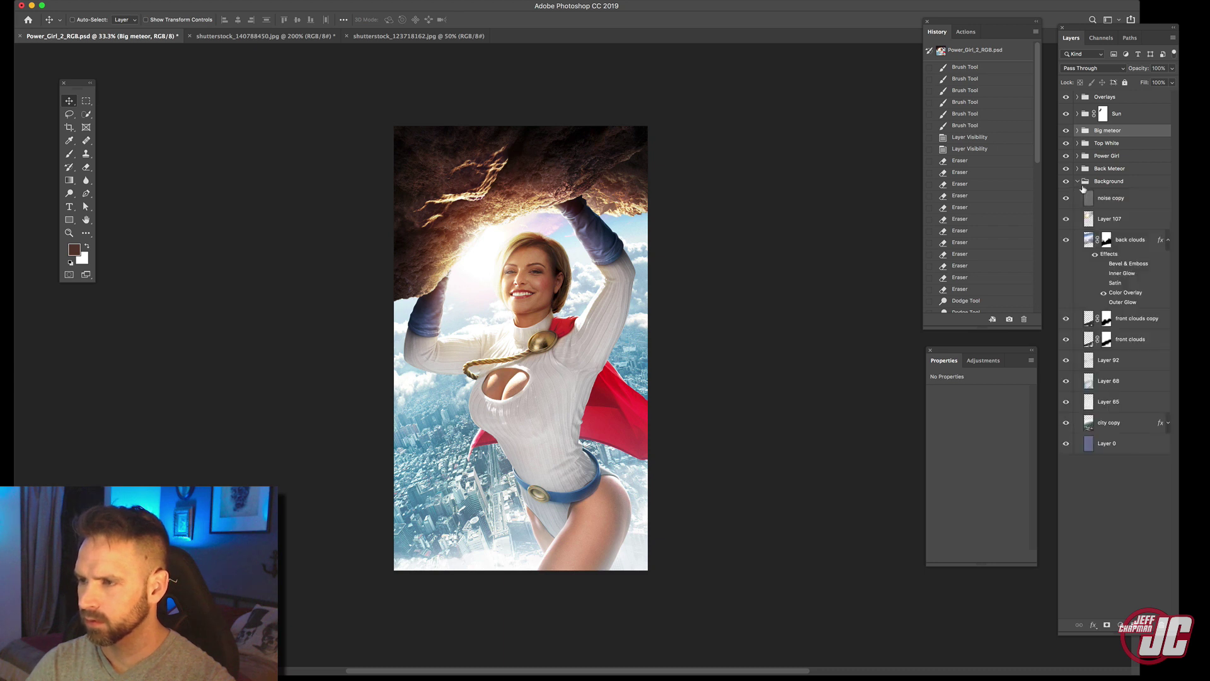
pyautogui.click(1169, 241)
pyautogui.click(1144, 227)
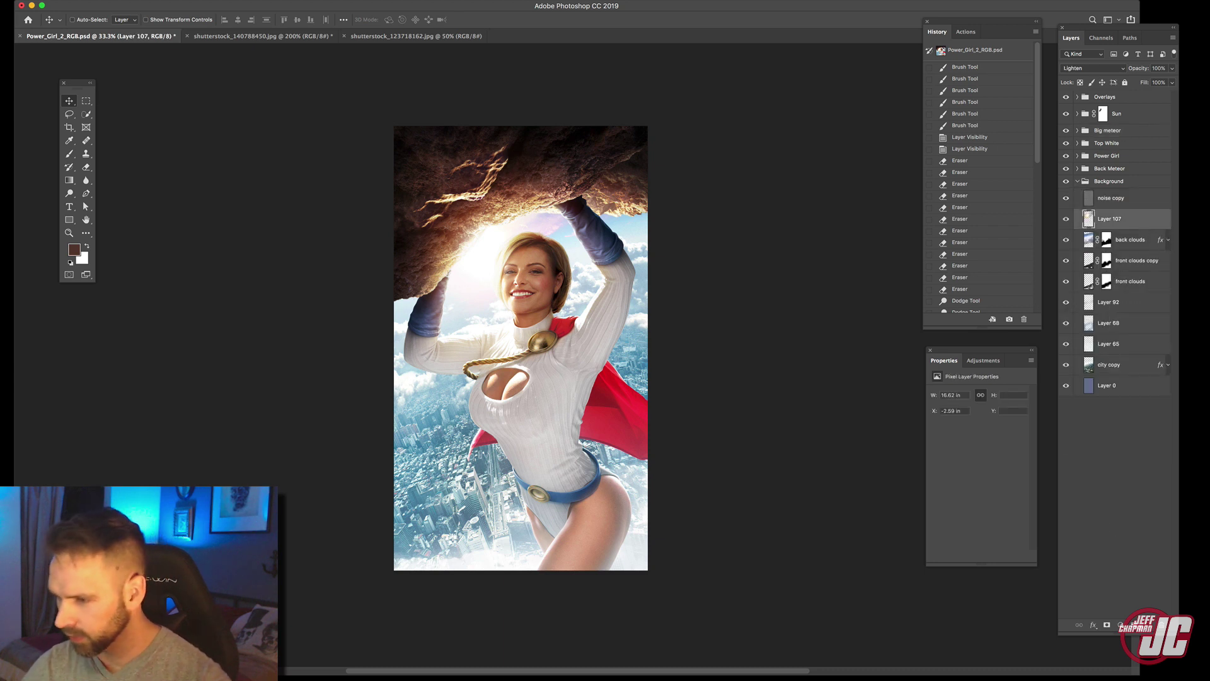
# Create a layer group named "Back comets" above Layer 107 in the Background group.
pyautogui.click(1135, 625)
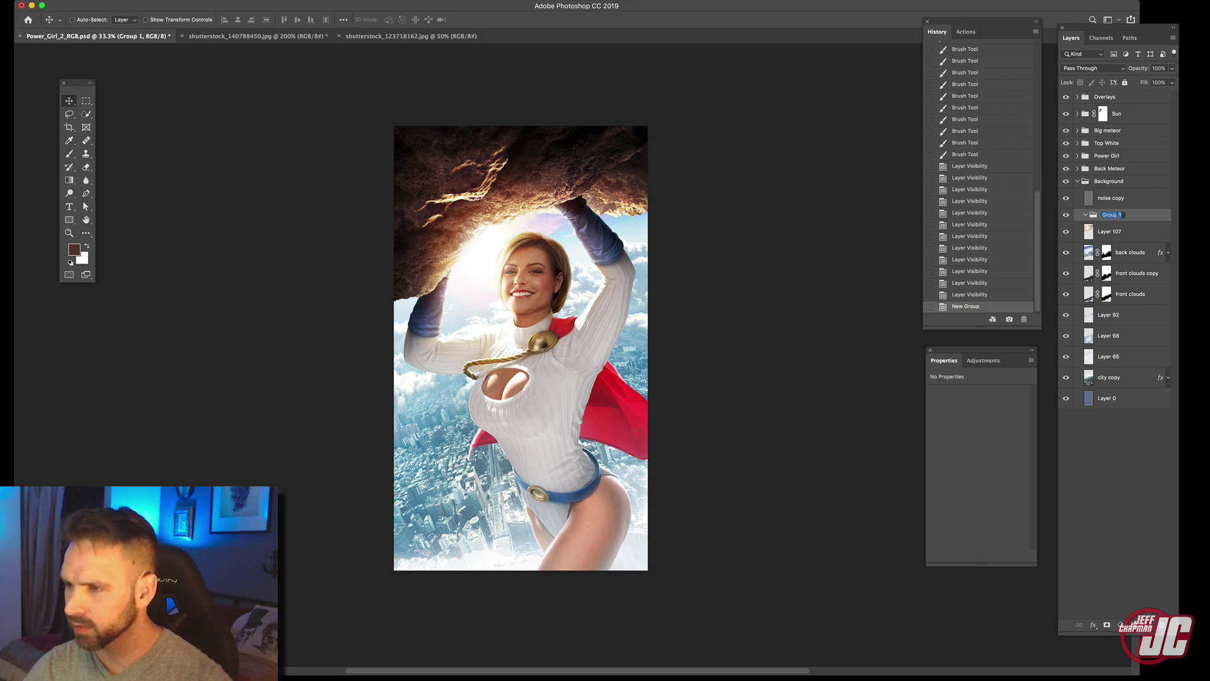
pyautogui.write('Back commets')
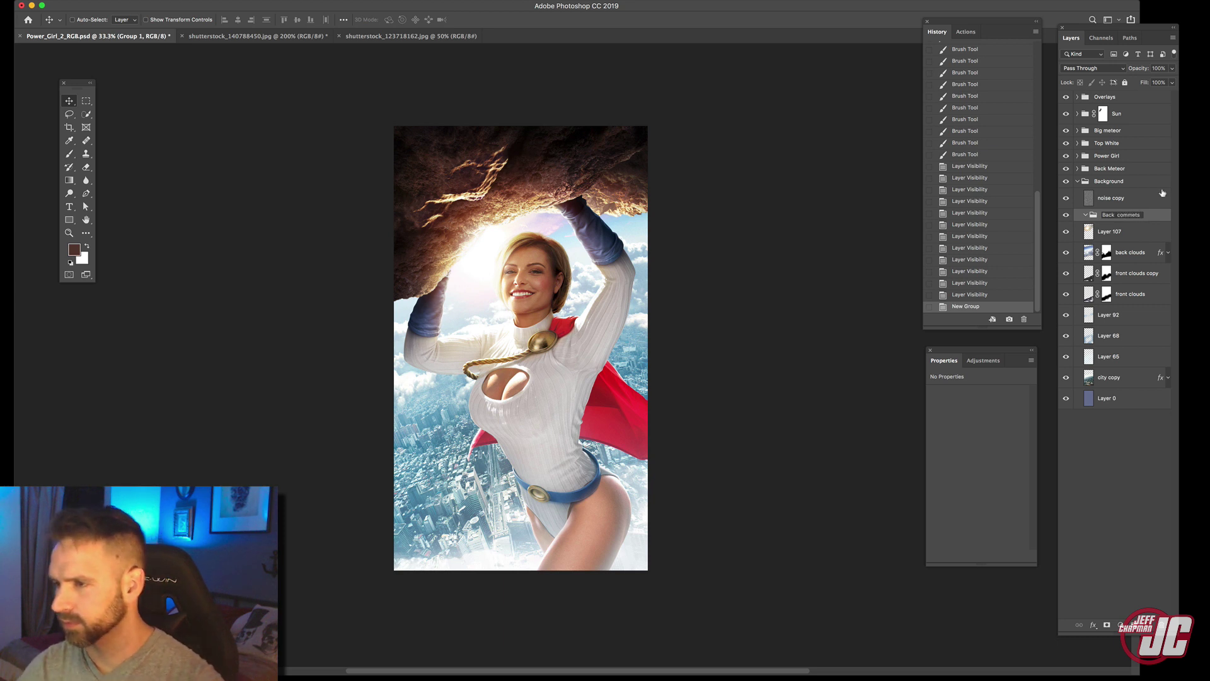
pyautogui.press('super+a')
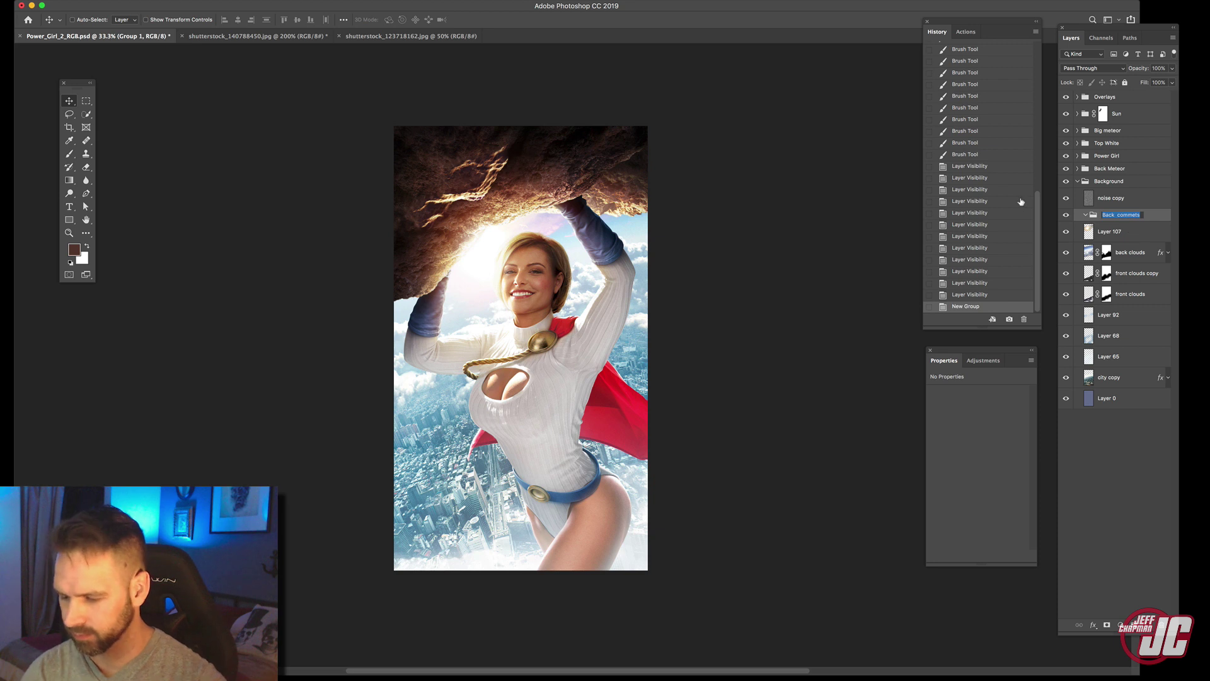
pyautogui.press('Right')
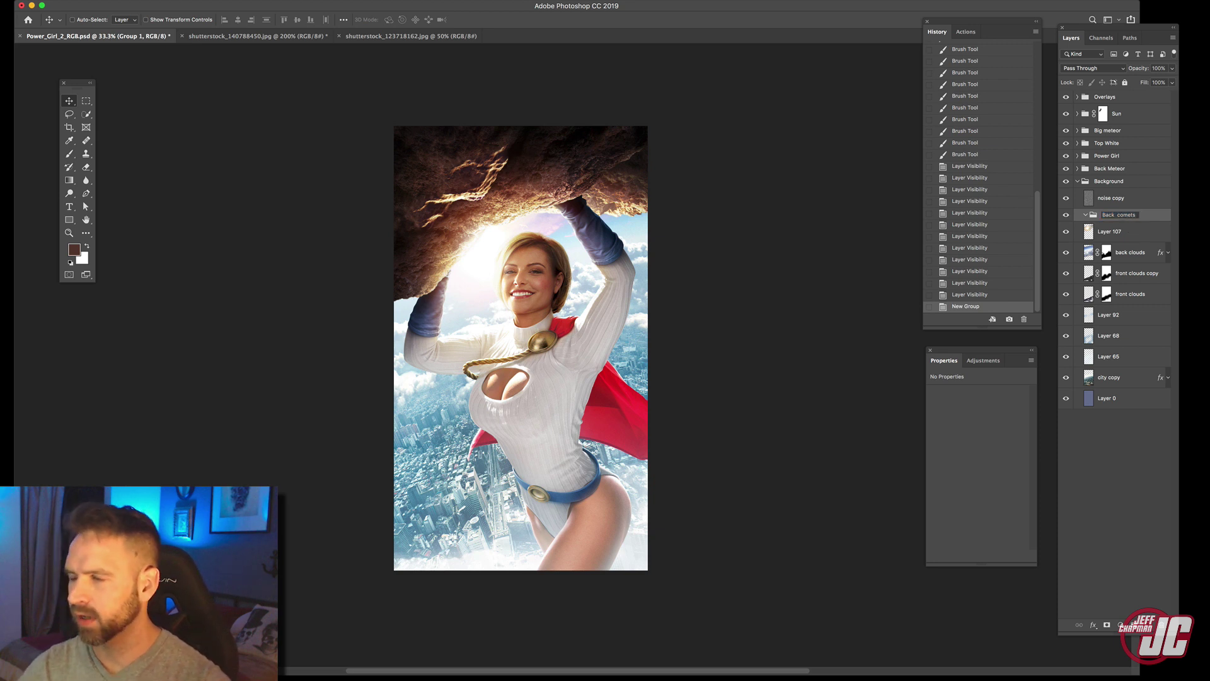
pyautogui.press('Return')
# Paste the copied orange comet into the Back comets group, then scale and rotate it over the city beside her waist.
pyautogui.press('super+v')
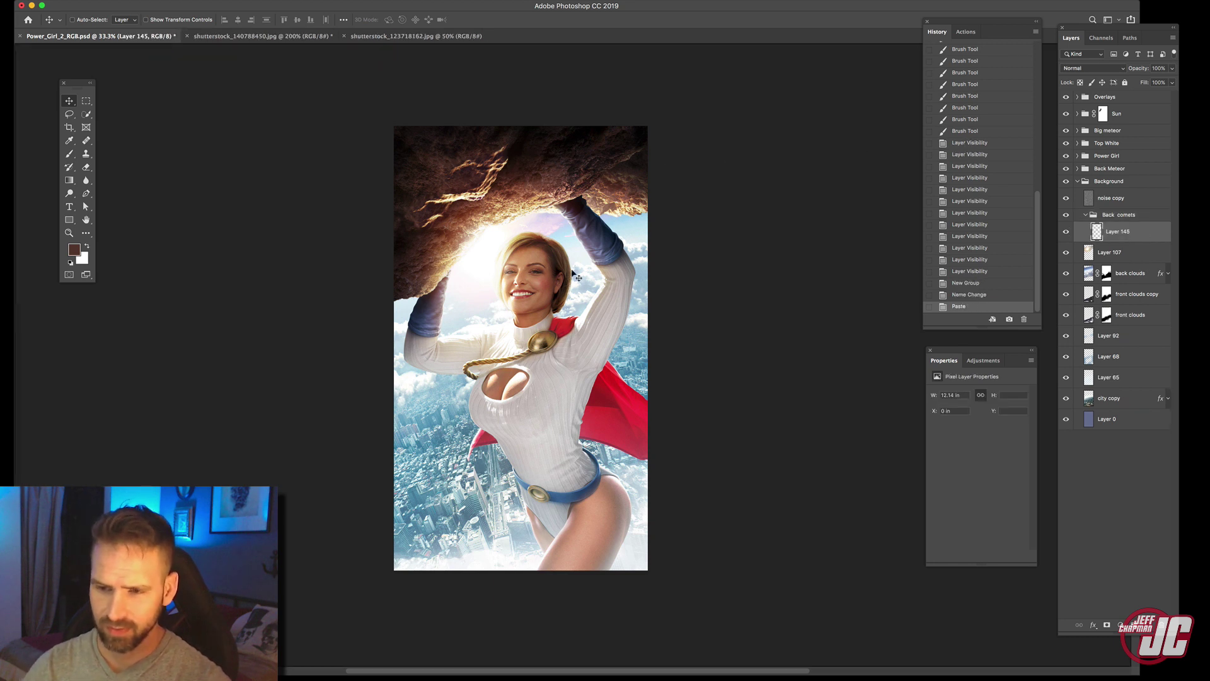
pyautogui.moveTo(451, 378); pyautogui.dragTo(335, 397)
pyautogui.press('super+t')
pyautogui.moveTo(368, 267); pyautogui.dragTo(441, 332)
pyautogui.moveTo(455, 482); pyautogui.dragTo(420, 388)
pyautogui.press('Return')
# Set the comet layer's blend mode to Screen, shift it toward the canvas edge and adjust its transform.
pyautogui.click(1116, 68)
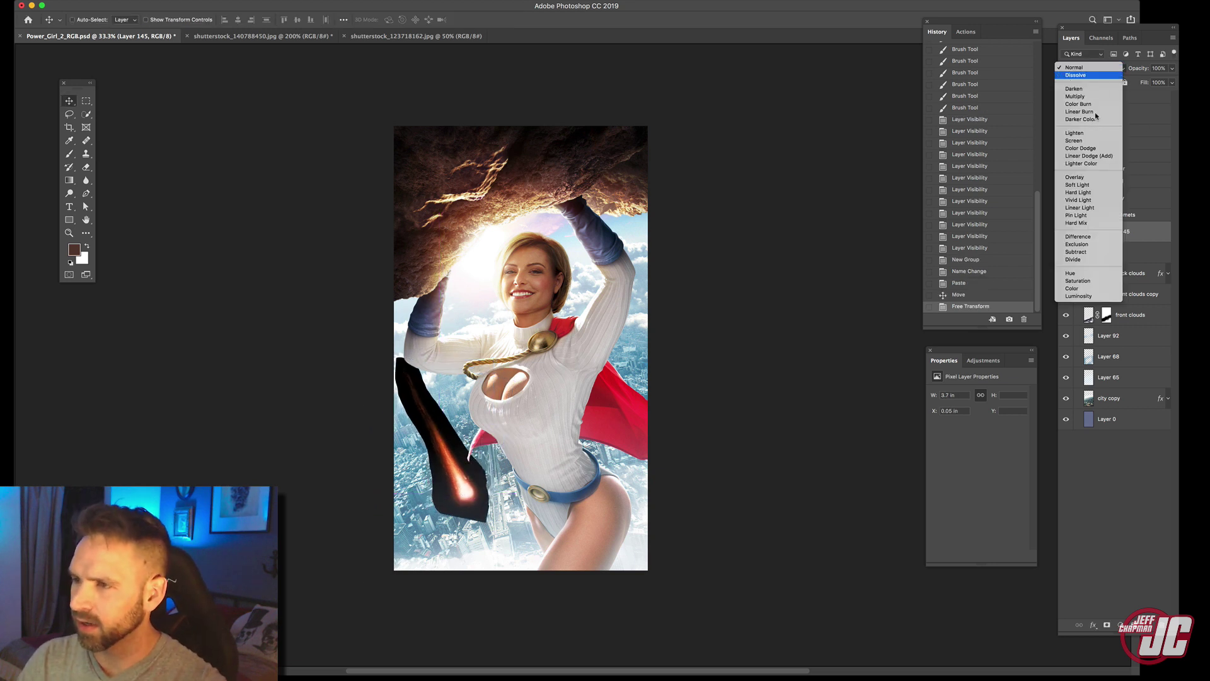
pyautogui.click(1087, 145)
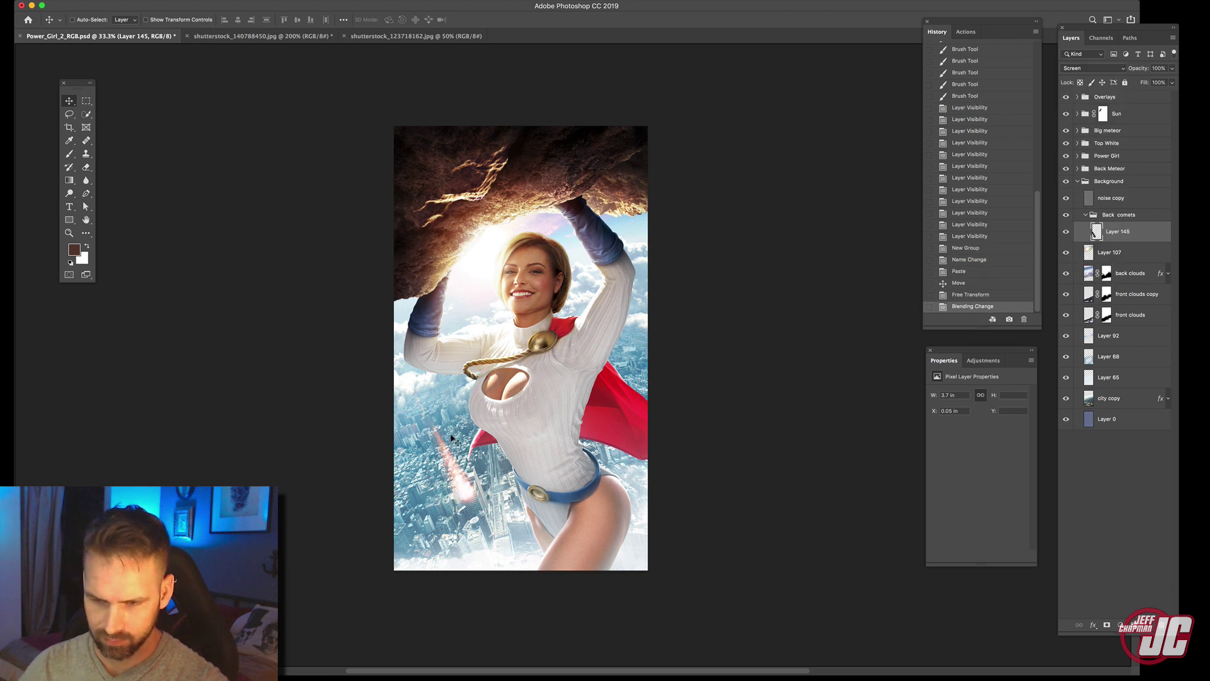
pyautogui.moveTo(453, 435); pyautogui.dragTo(441, 408)
pyautogui.hotkey('ctrl', 't')
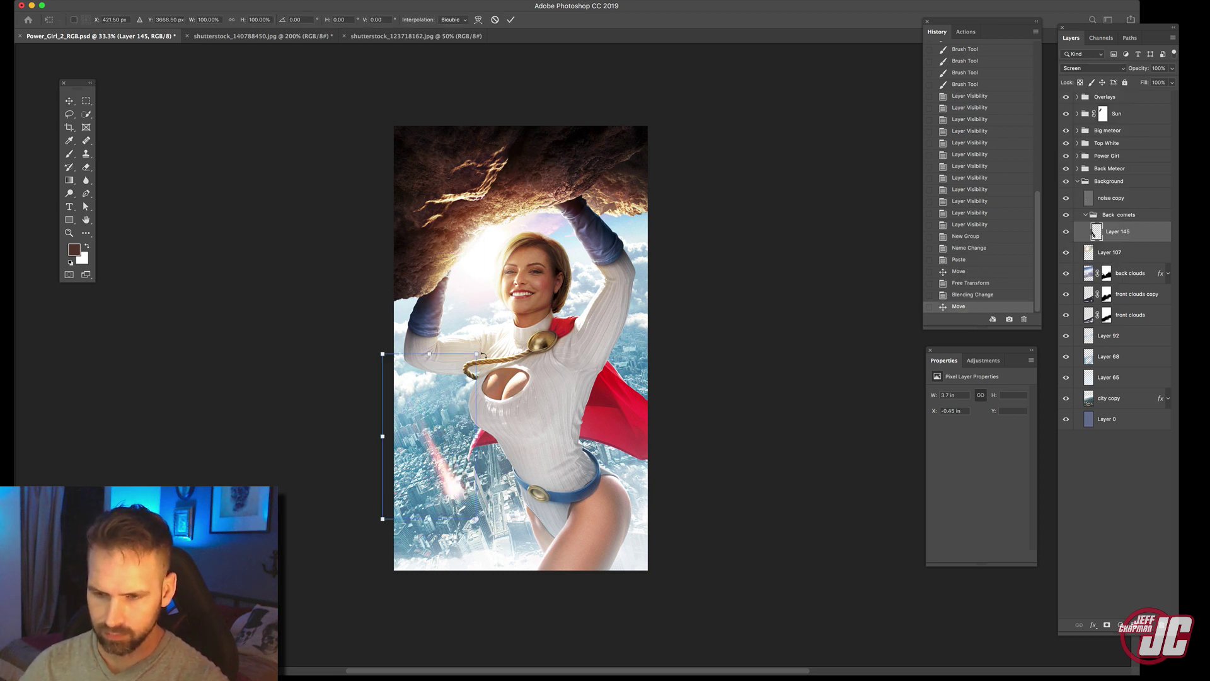
pyautogui.moveTo(483, 337); pyautogui.dragTo(487, 334)
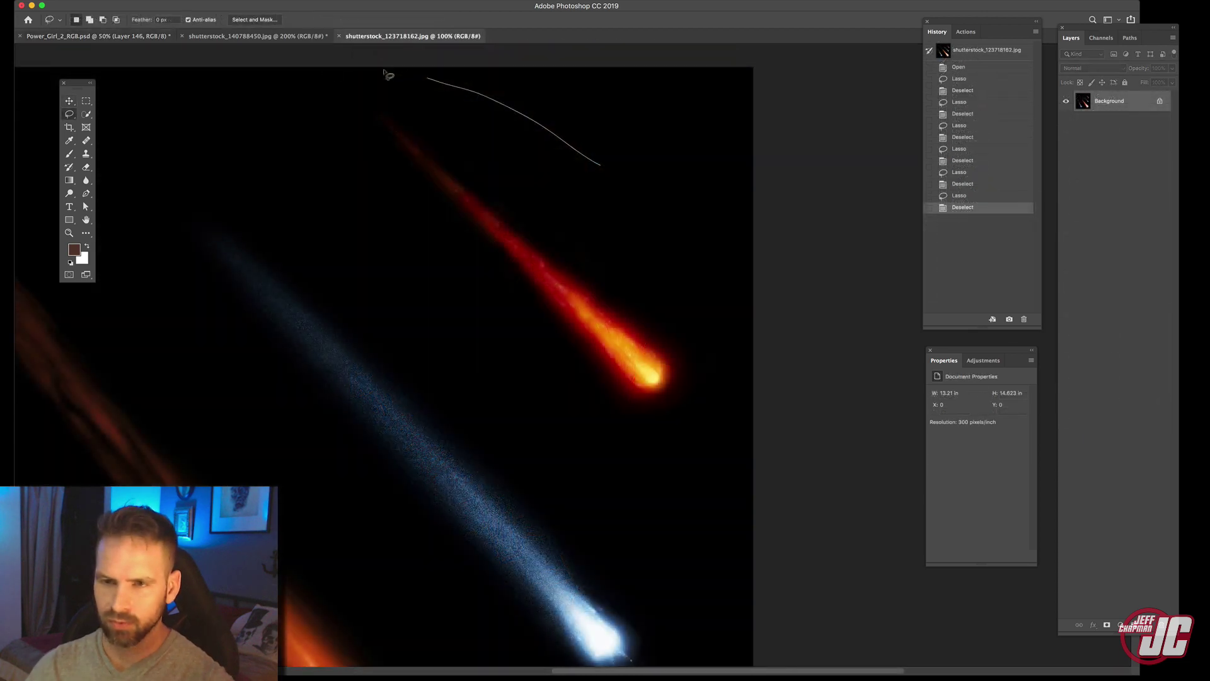
# Lasso the red-orange comet with its tail in shutterstock_123718162.jpg and copy it into the Back comets group of Power_Girl_2_RGB.psd.
pyautogui.moveTo(386, 73)
pyautogui.mouseDown()
pyautogui.moveTo(621, 474)
pyautogui.moveTo(660, 211)
pyautogui.moveTo(596, 164)
pyautogui.mouseUp()
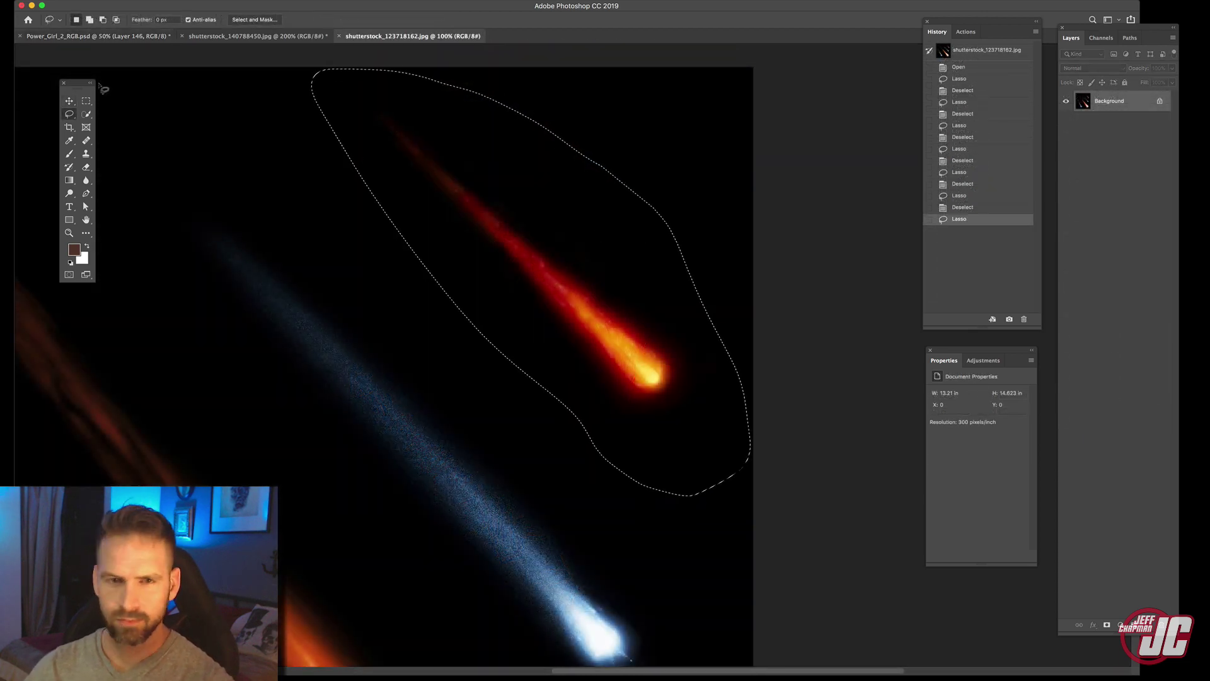
pyautogui.press('v')
pyautogui.moveTo(118, 43); pyautogui.dragTo(528, 382)
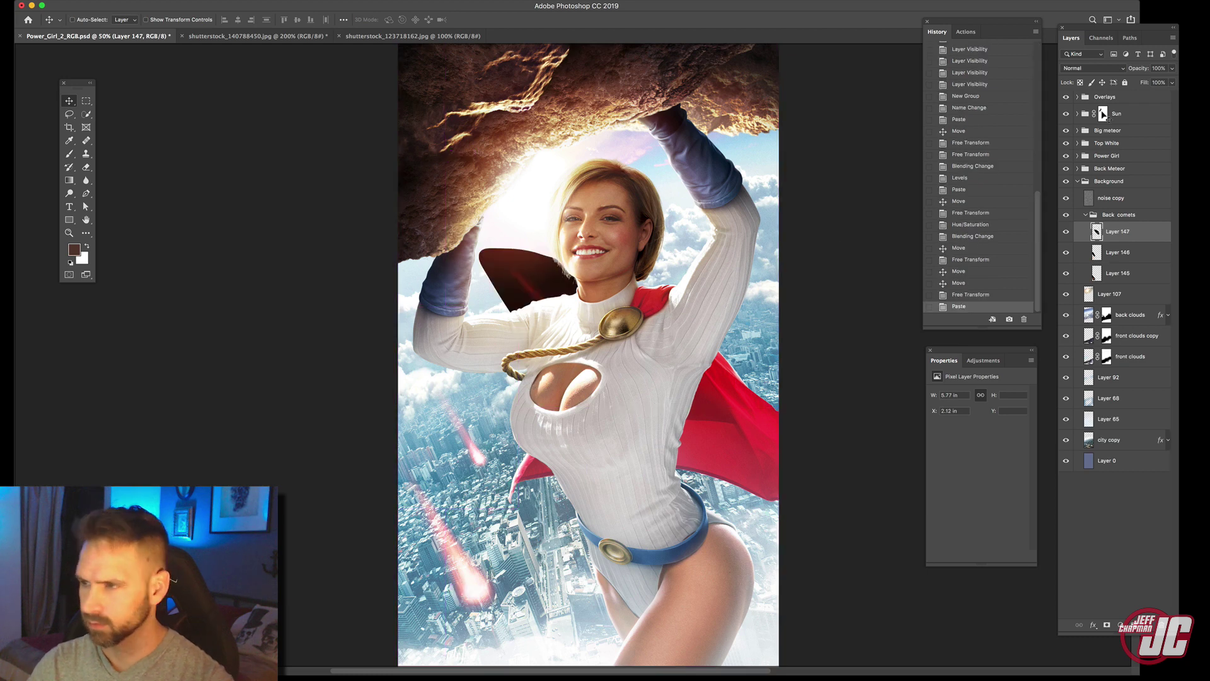
# Set the newly pasted comet's blend mode to Screen and move it beside her arm above the red cape.
pyautogui.click(1116, 68)
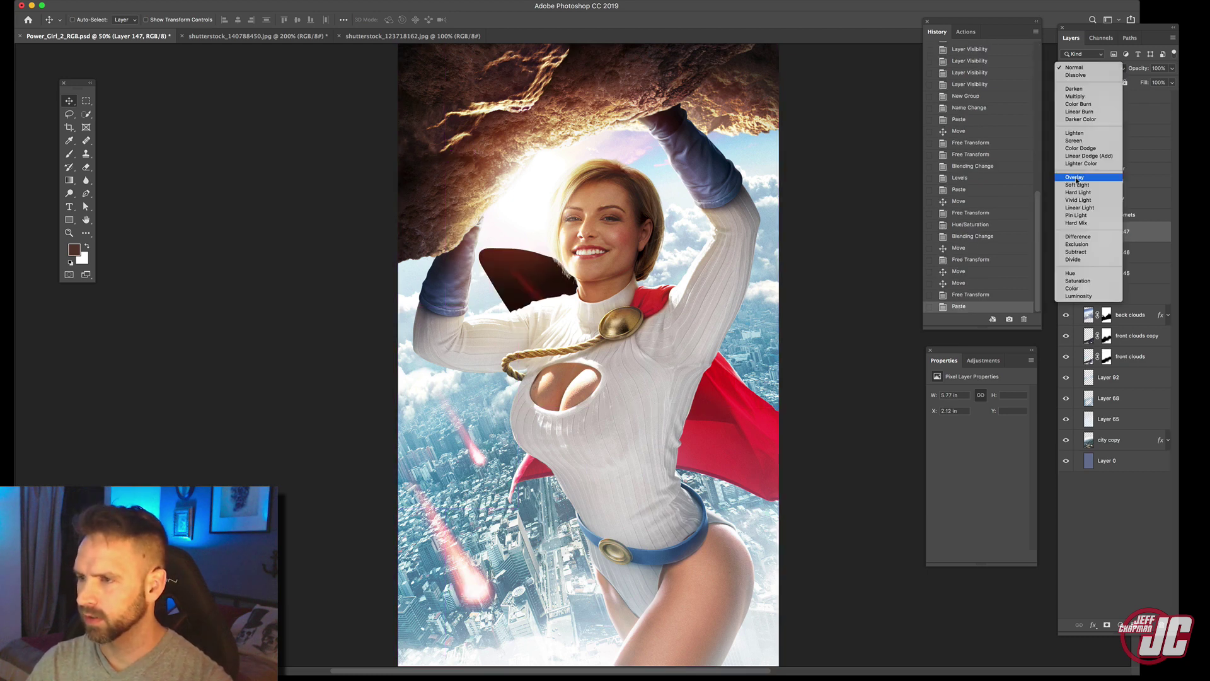
pyautogui.click(1091, 140)
pyautogui.moveTo(545, 265); pyautogui.dragTo(749, 323)
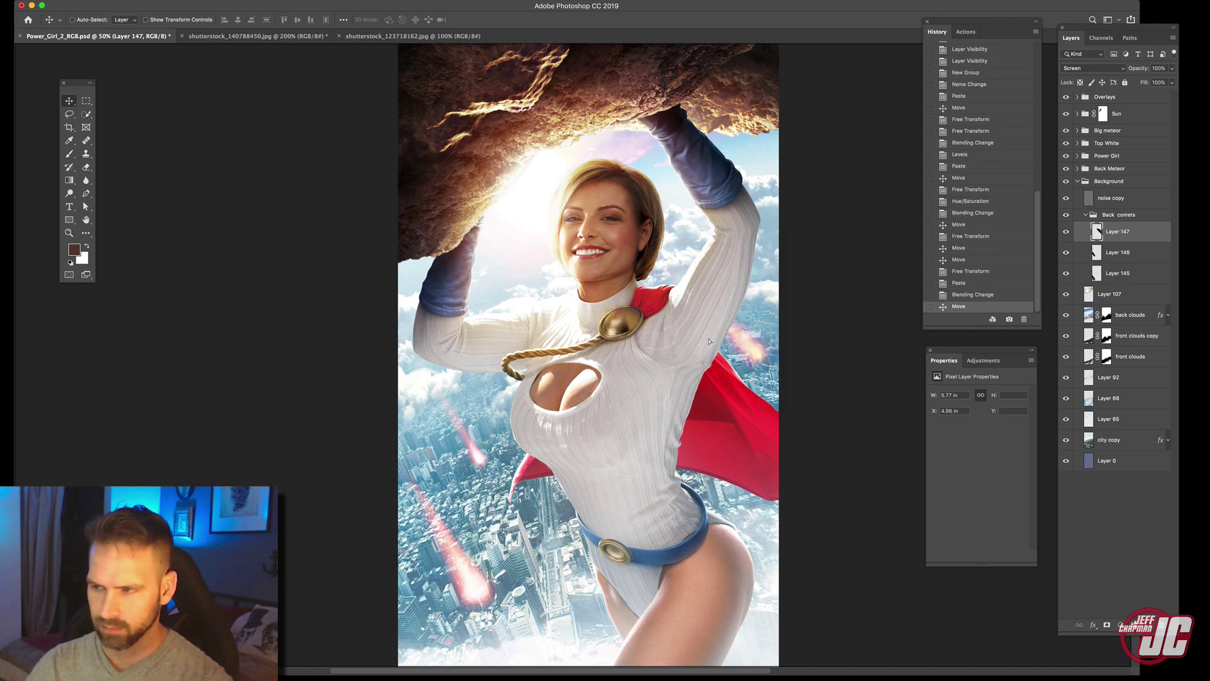
# Reposition the Layer 147 comet over the city beside her waist, hide Layers 145 and 146, and enlarge the comet.
pyautogui.moveTo(665, 358); pyautogui.dragTo(467, 374)
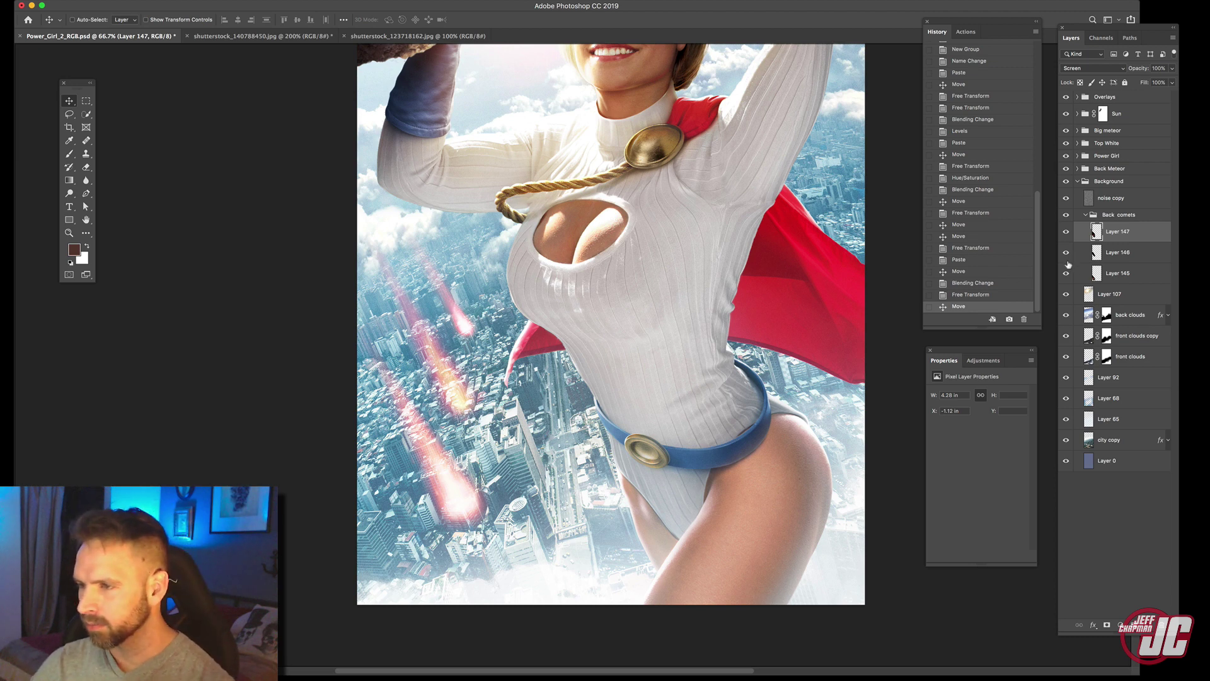
pyautogui.moveTo(1069, 264); pyautogui.dragTo(1066, 252)
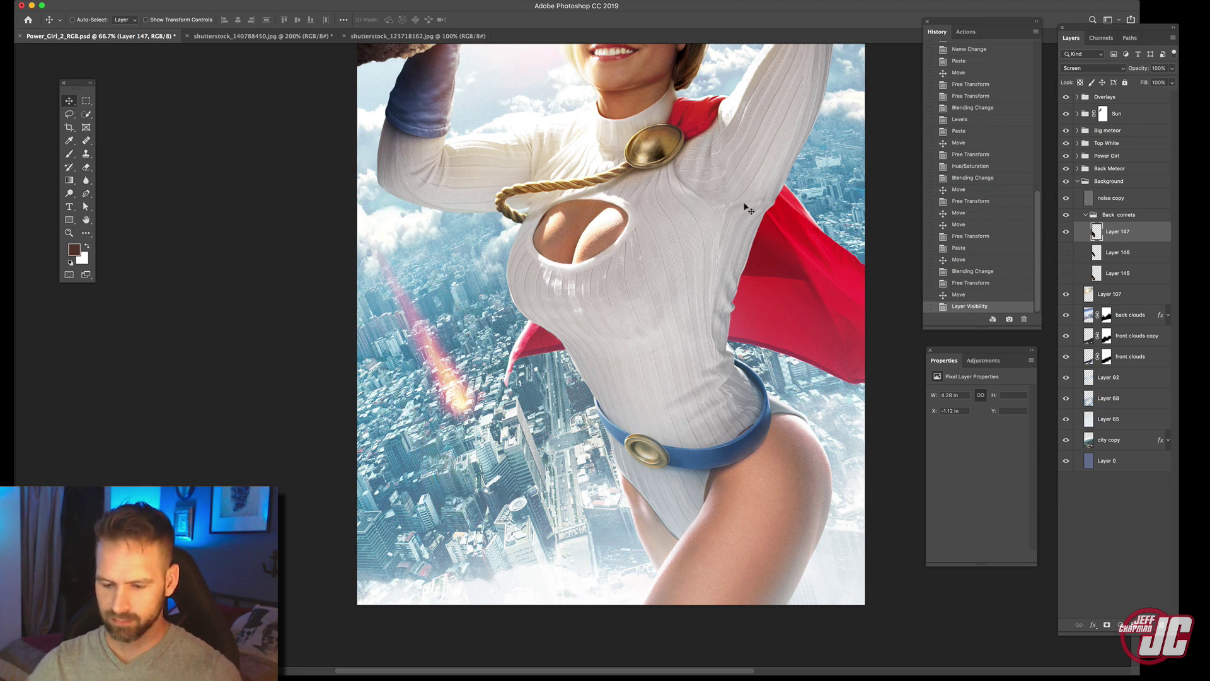
pyautogui.moveTo(458, 432); pyautogui.dragTo(457, 445)
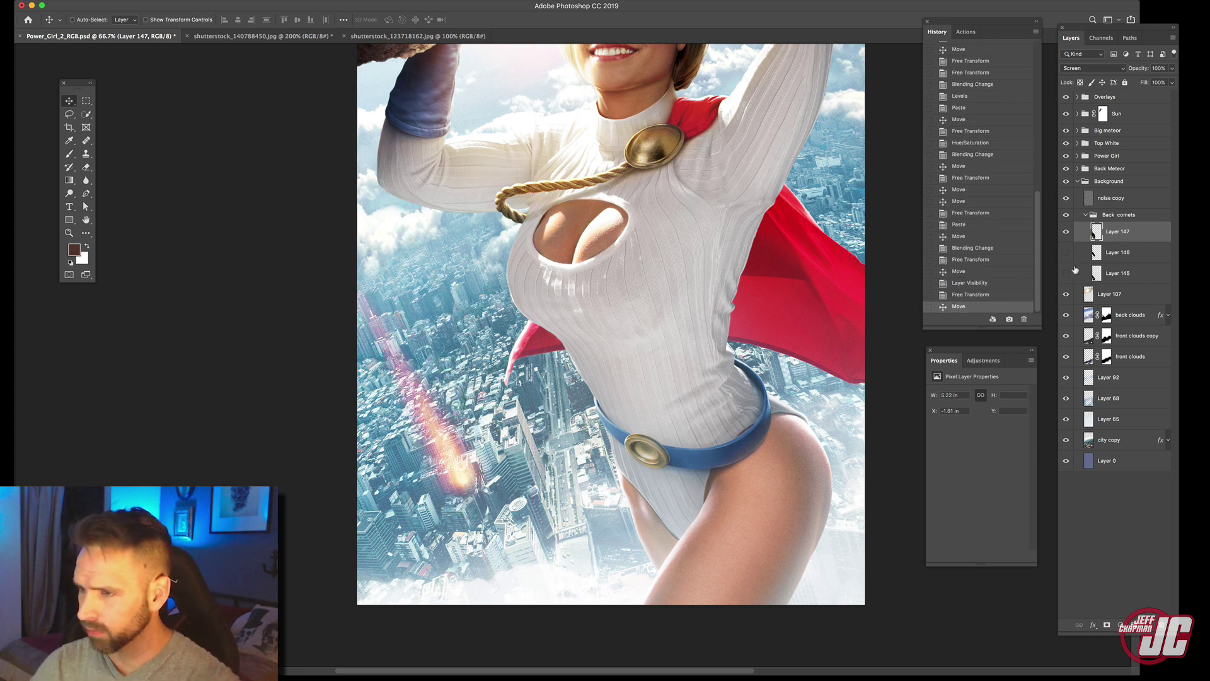
# Show Layer 145, align its comet with the Layer 147 comet, and transform both comets together over the city.
pyautogui.click(1067, 272)
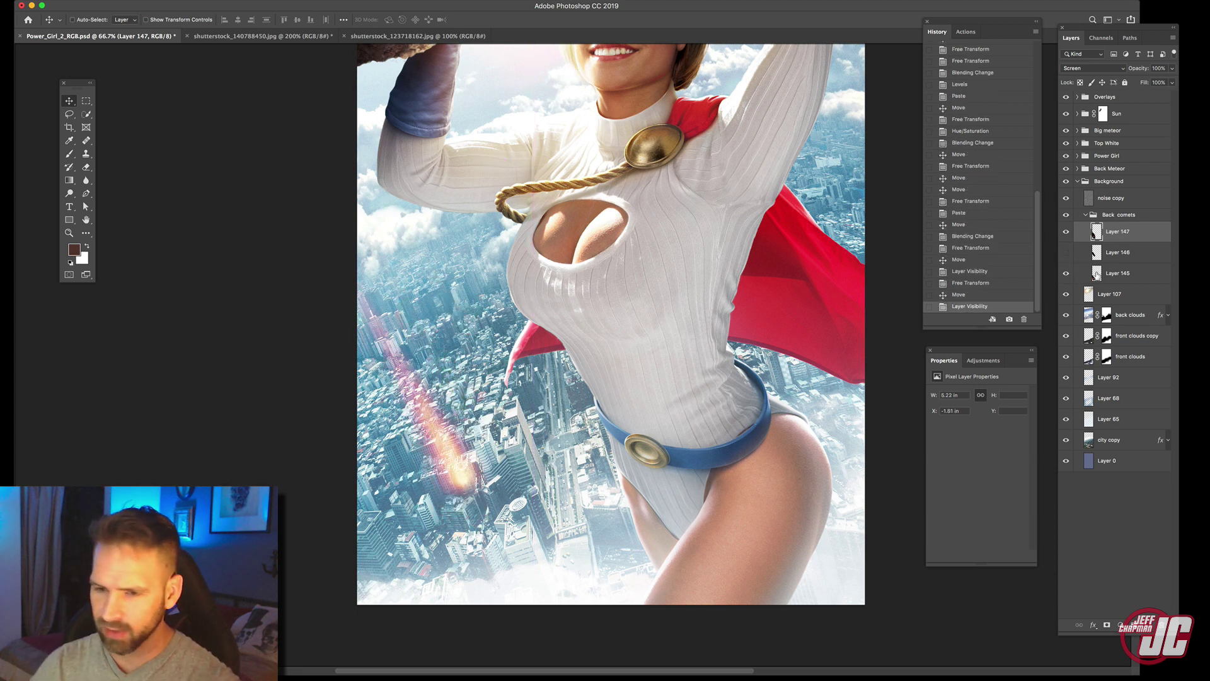
pyautogui.click(1112, 275)
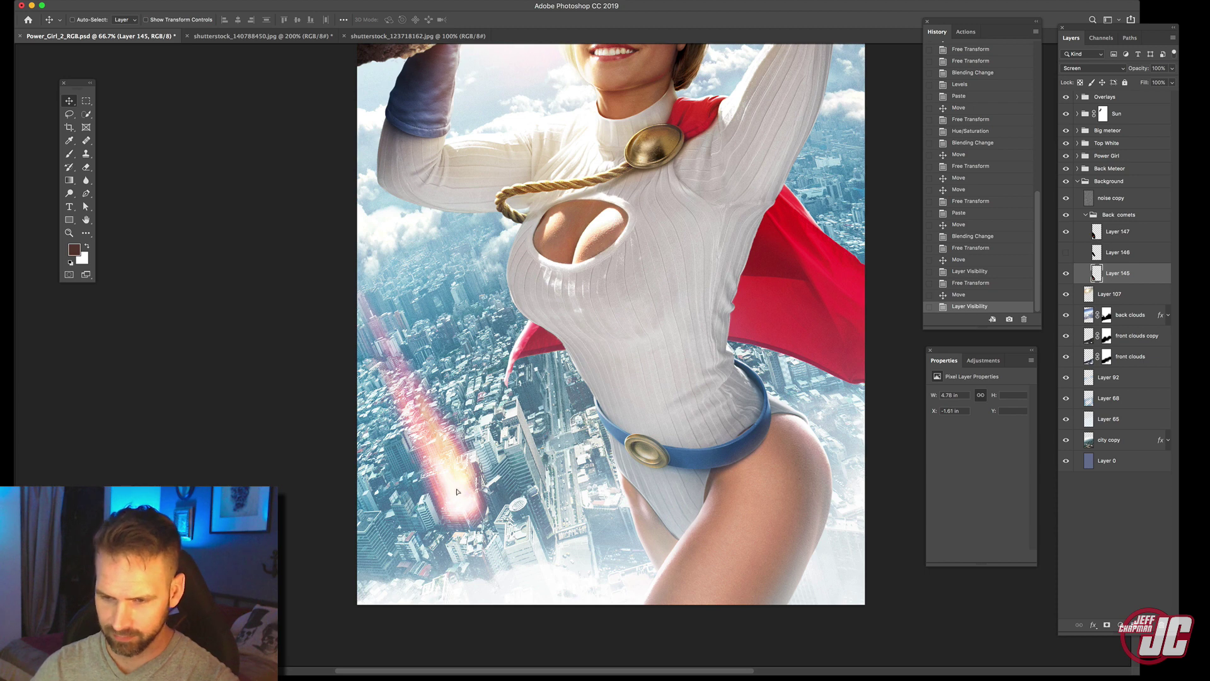
pyautogui.moveTo(456, 479); pyautogui.dragTo(455, 473)
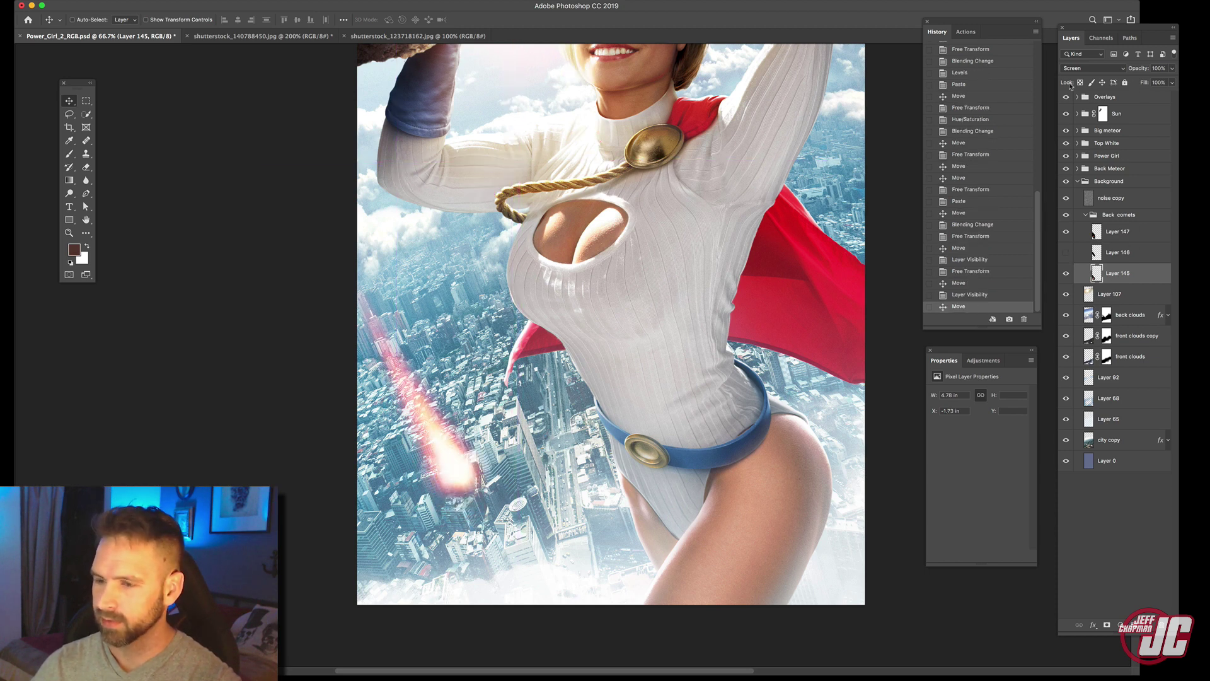
pyautogui.press('super+t')
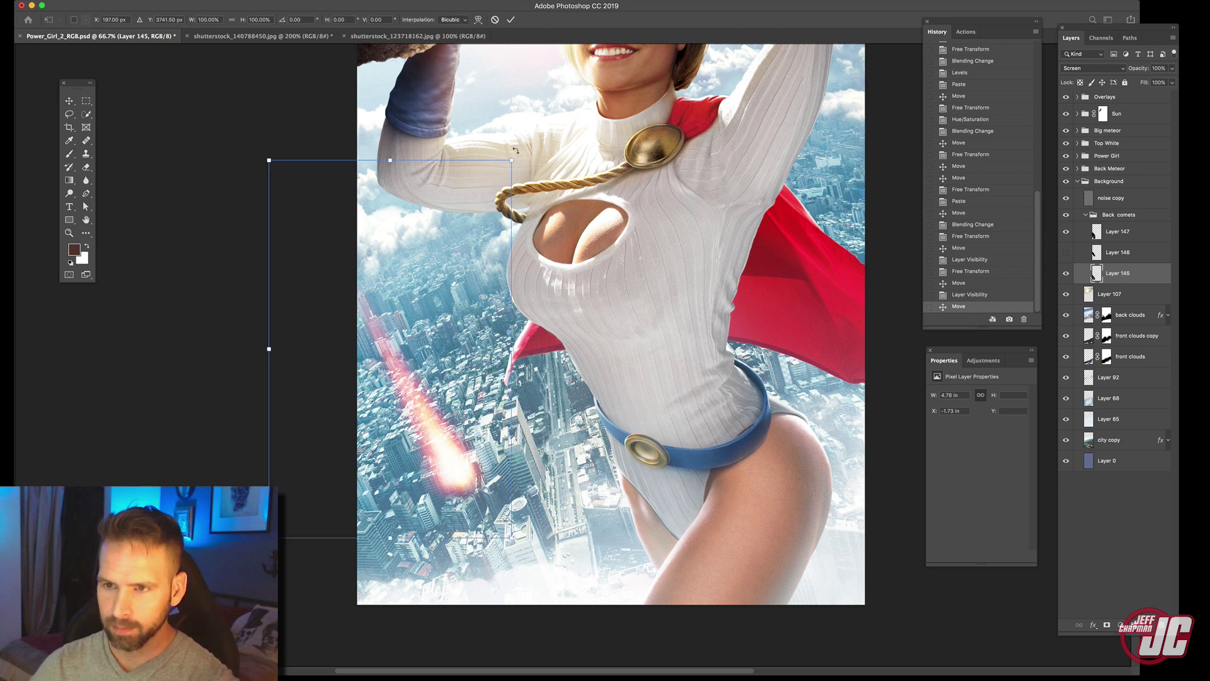
pyautogui.moveTo(485, 203); pyautogui.dragTo(449, 464)
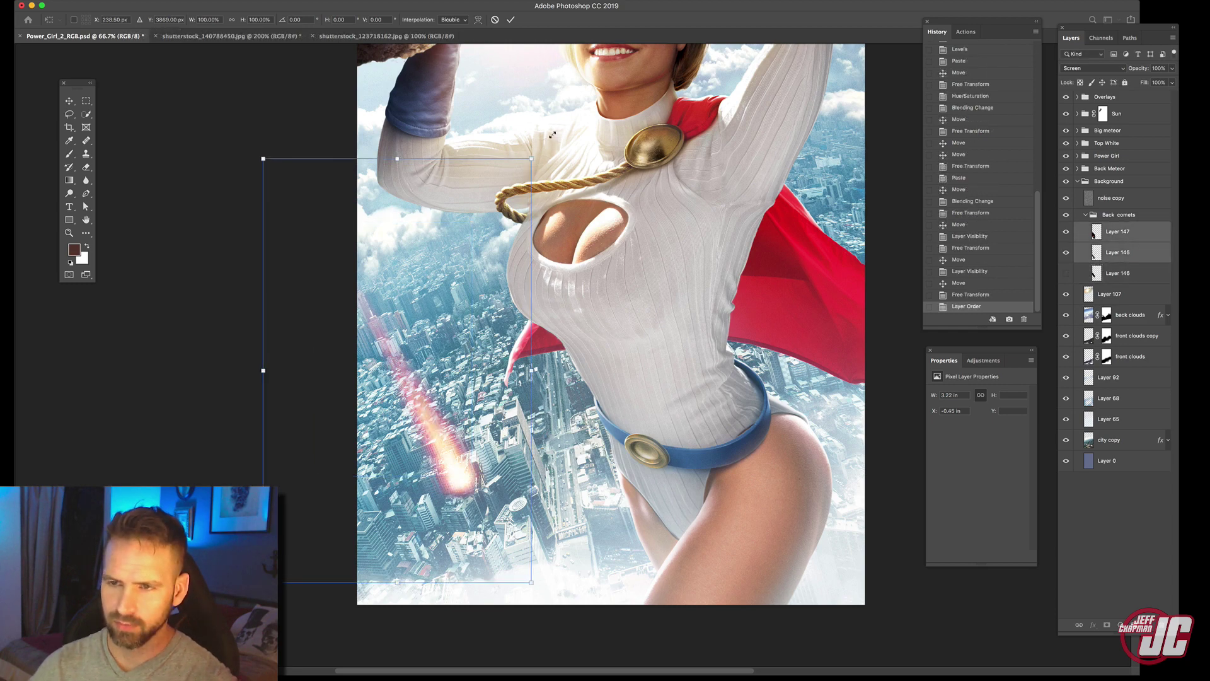
pyautogui.moveTo(553, 135); pyautogui.dragTo(556, 130)
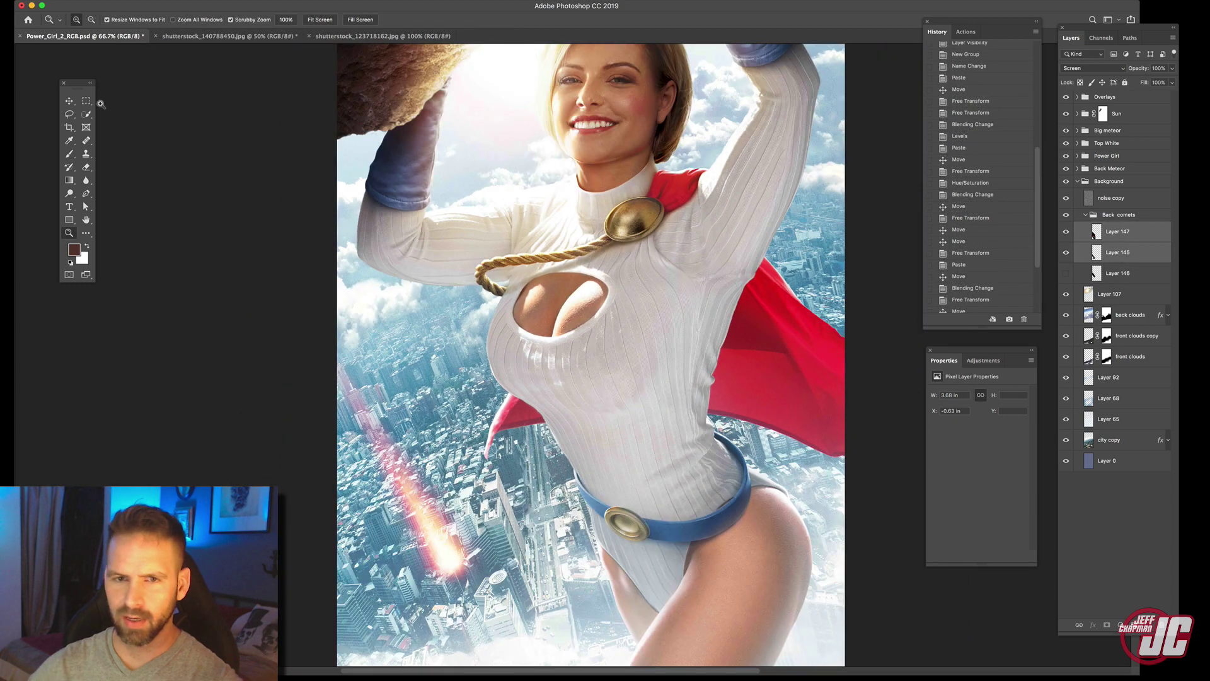
# Open the asteroid stock image shutterstock_140789812.jpg.
pyautogui.click(70, 101)
pyautogui.press('Tab')
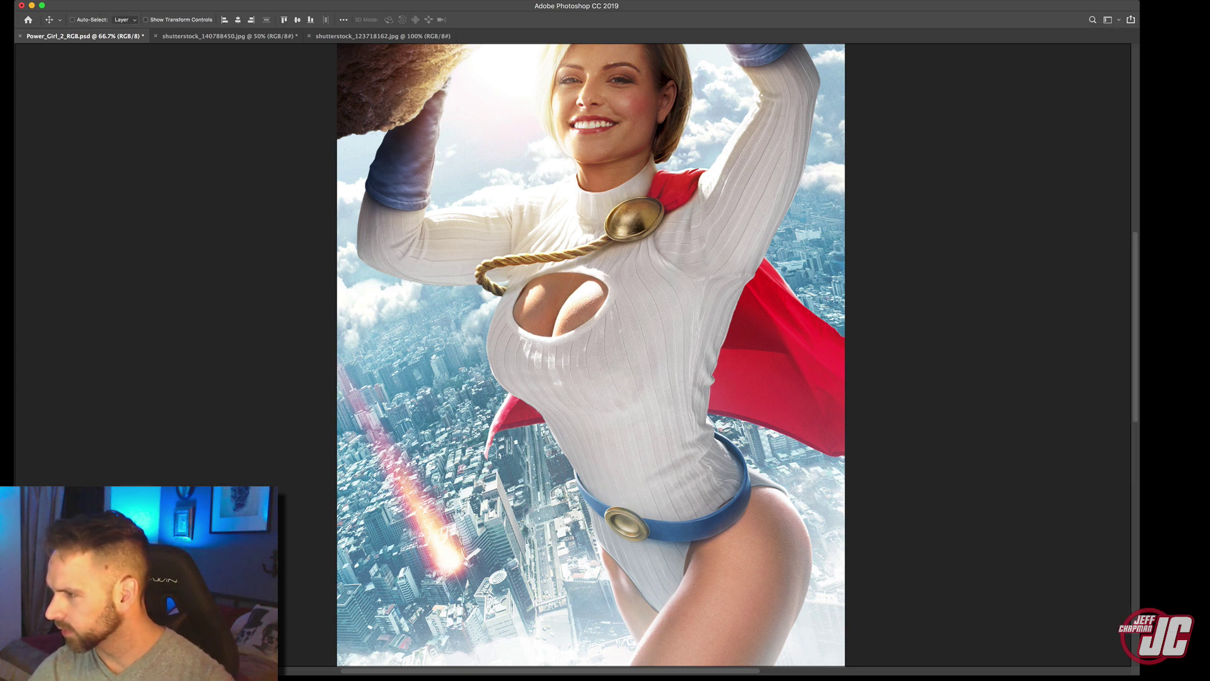
pyautogui.moveTo(1209, 378); pyautogui.dragTo(379, 680)
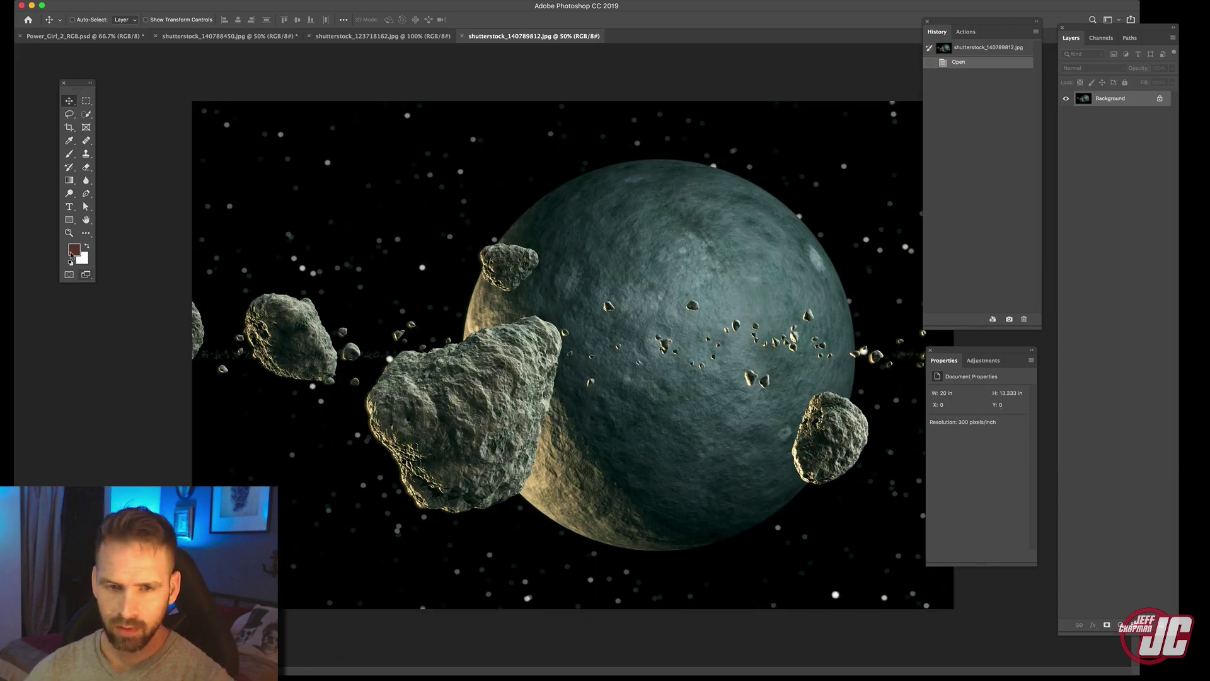
# Quick-select the small asteroid at the planet's upper-left edge, refining the selection along its right and lower edges.
pyautogui.click(69, 233)
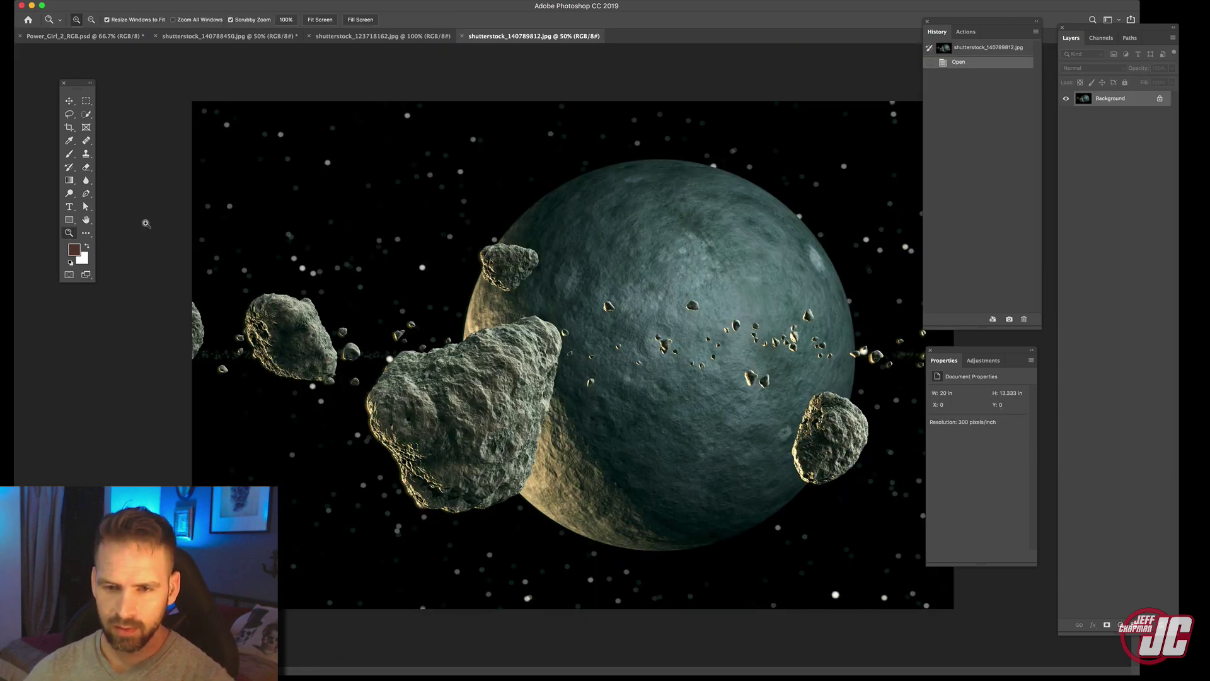
pyautogui.click(491, 284)
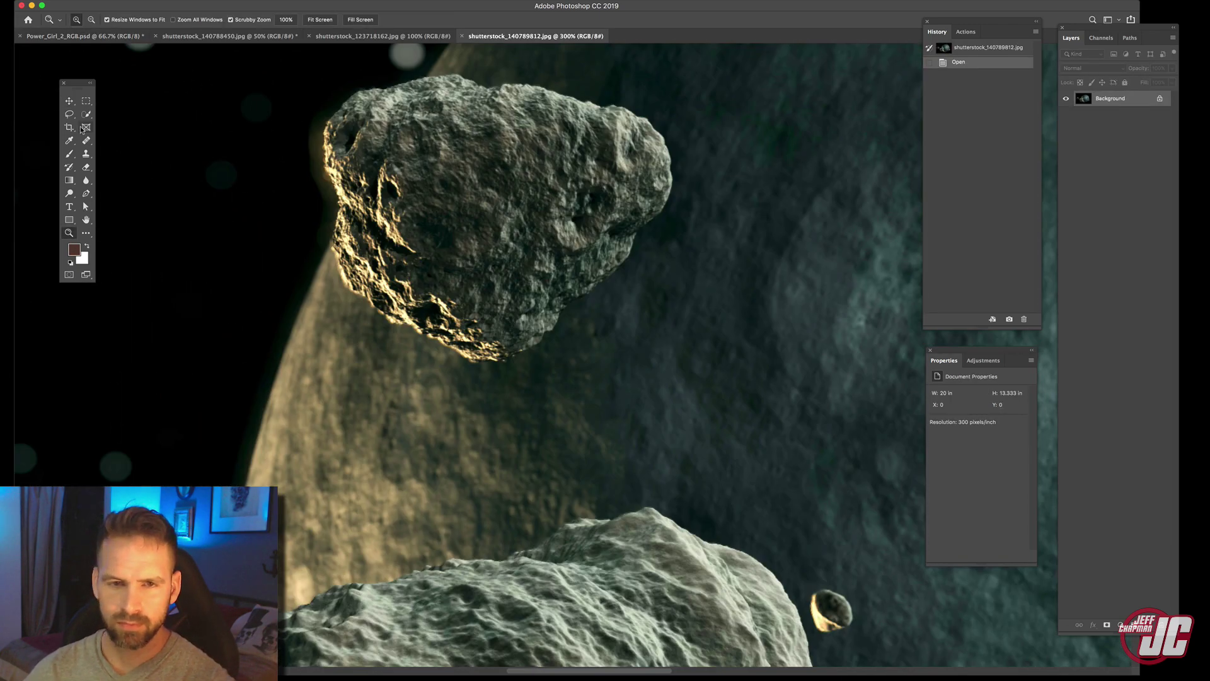
pyautogui.click(87, 114)
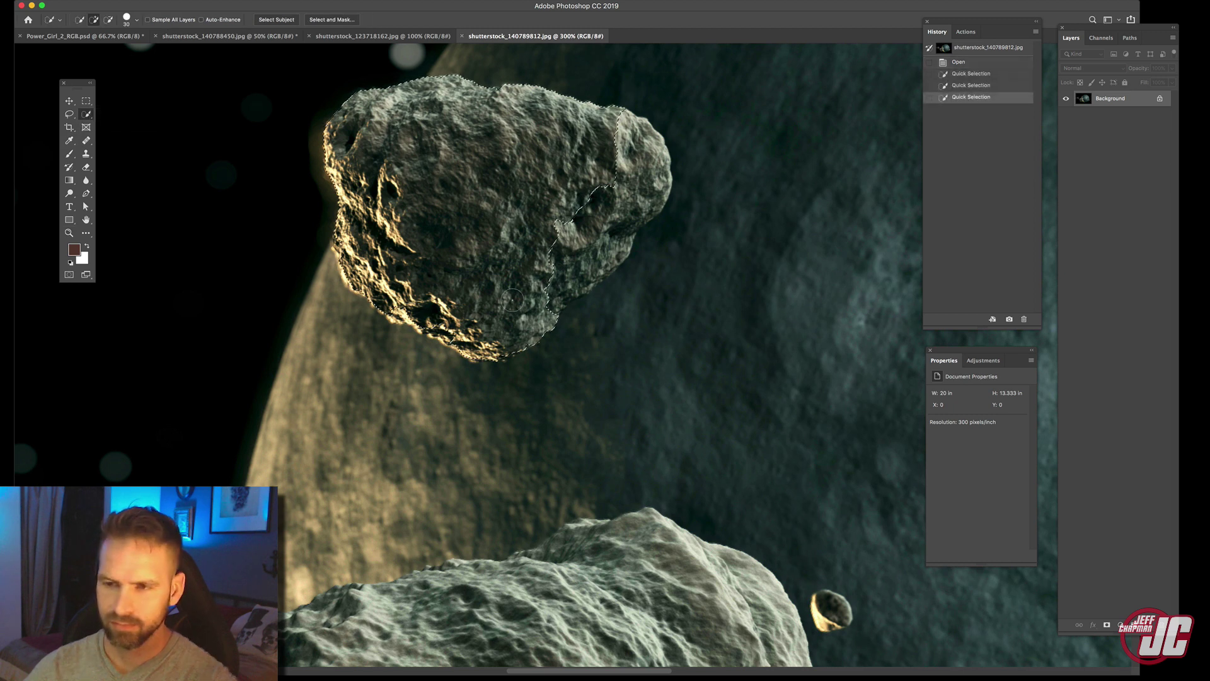
pyautogui.moveTo(501, 297)
pyautogui.mouseDown()
pyautogui.moveTo(534, 235)
pyautogui.moveTo(636, 157)
pyautogui.mouseUp()
pyautogui.click(637, 202)
pyautogui.click(630, 231)
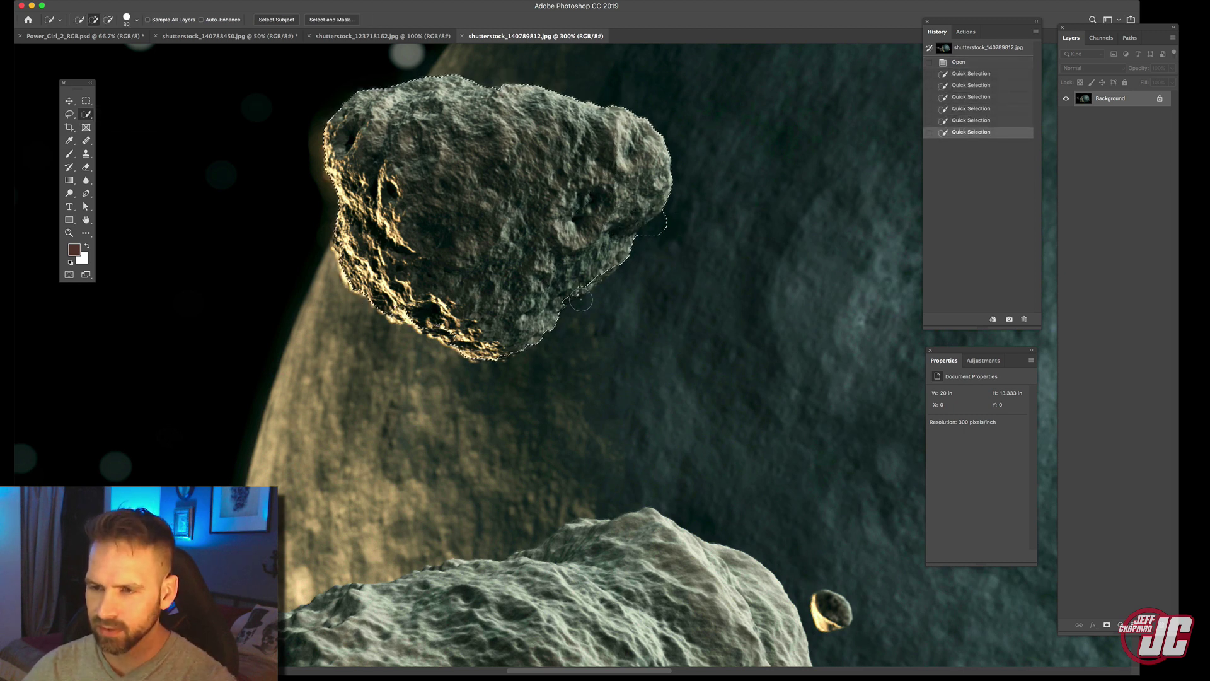
pyautogui.click(593, 274)
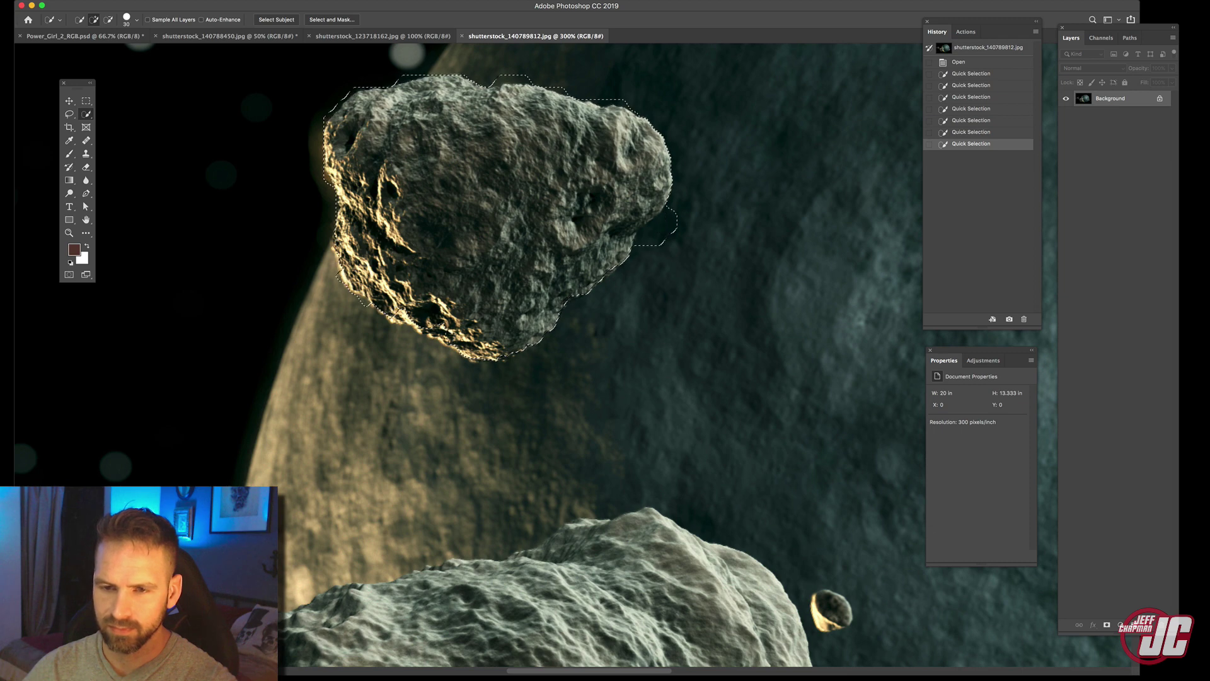
pyautogui.click(433, 271)
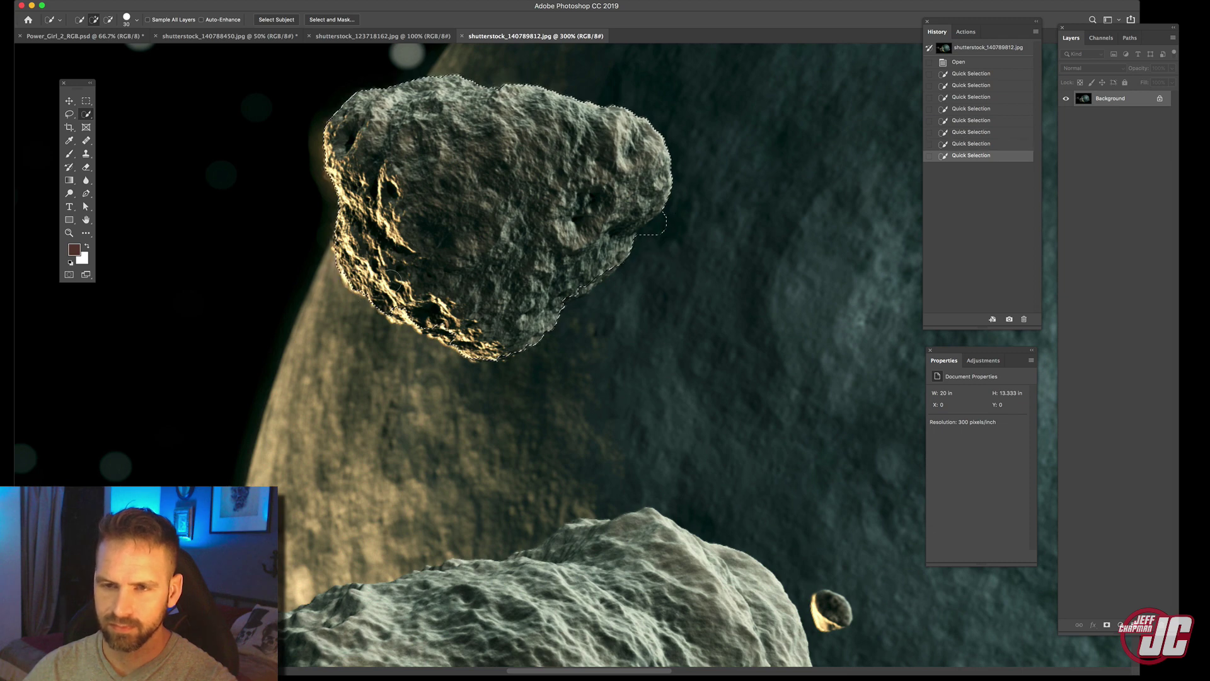
# Copy the selected asteroid into Power_Girl_2_RGB.psd, pasting it as a new layer above Layer 147 in the Back comets group.
pyautogui.click(70, 101)
pyautogui.click(85, 36)
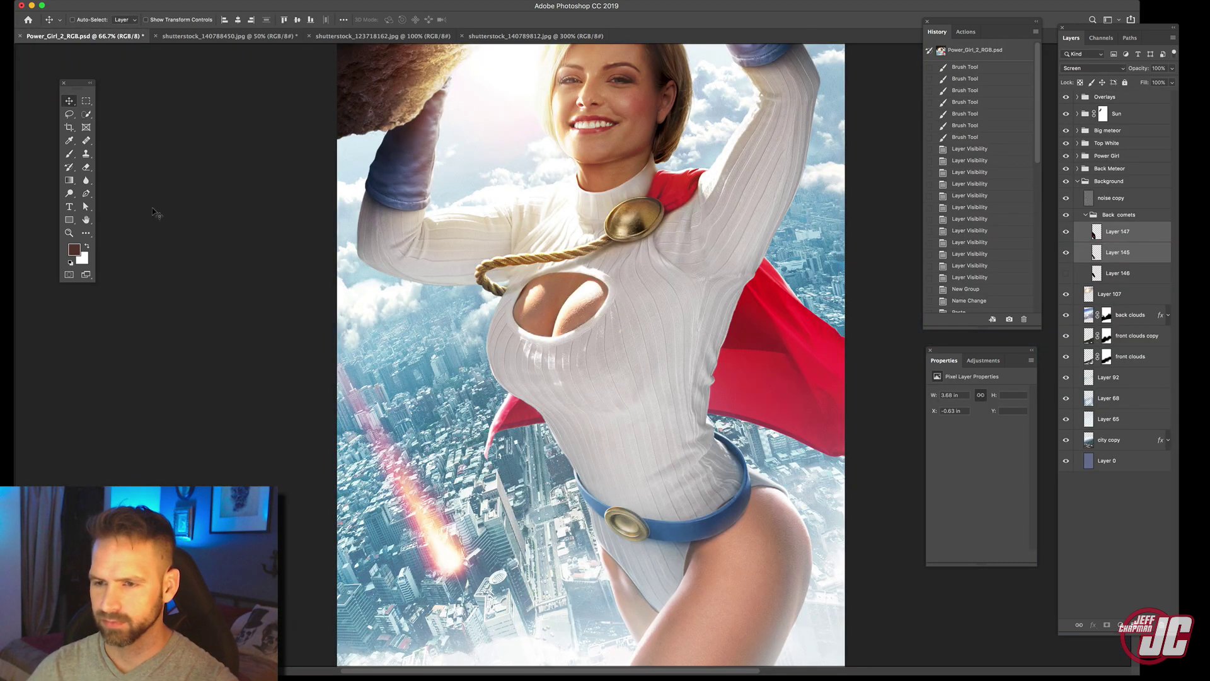
pyautogui.click(69, 232)
pyautogui.click(440, 536)
pyautogui.click(439, 537)
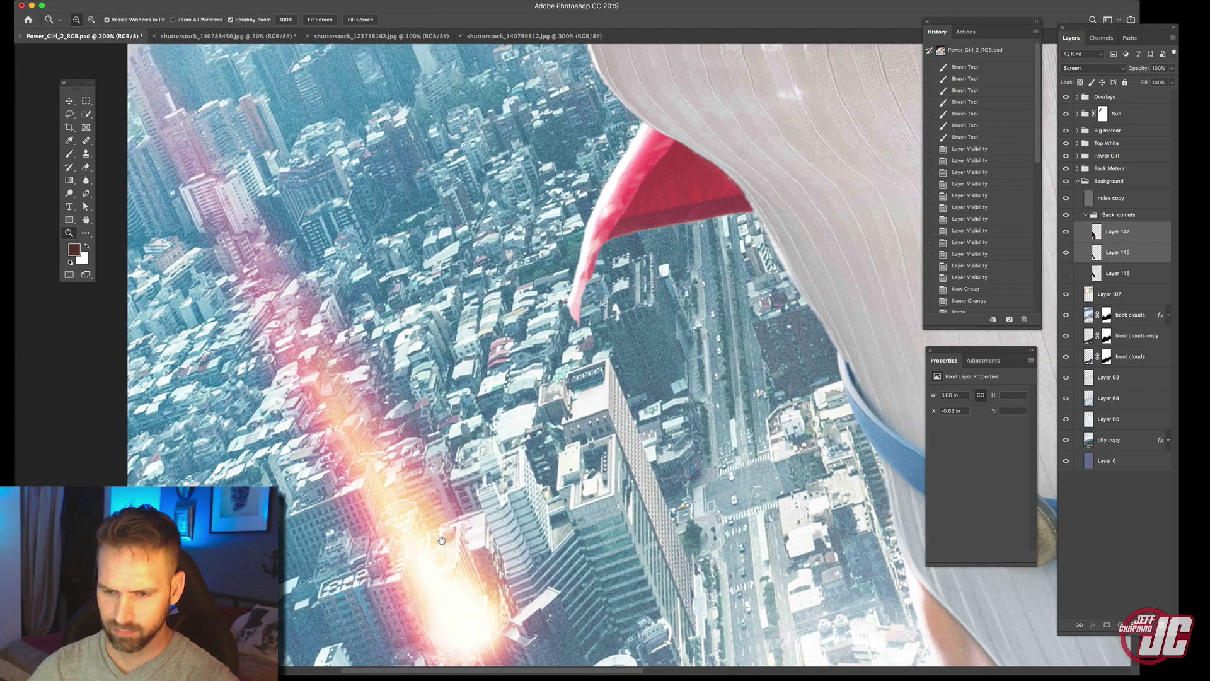
pyautogui.moveTo(441, 540); pyautogui.dragTo(434, 370)
pyautogui.press('v')
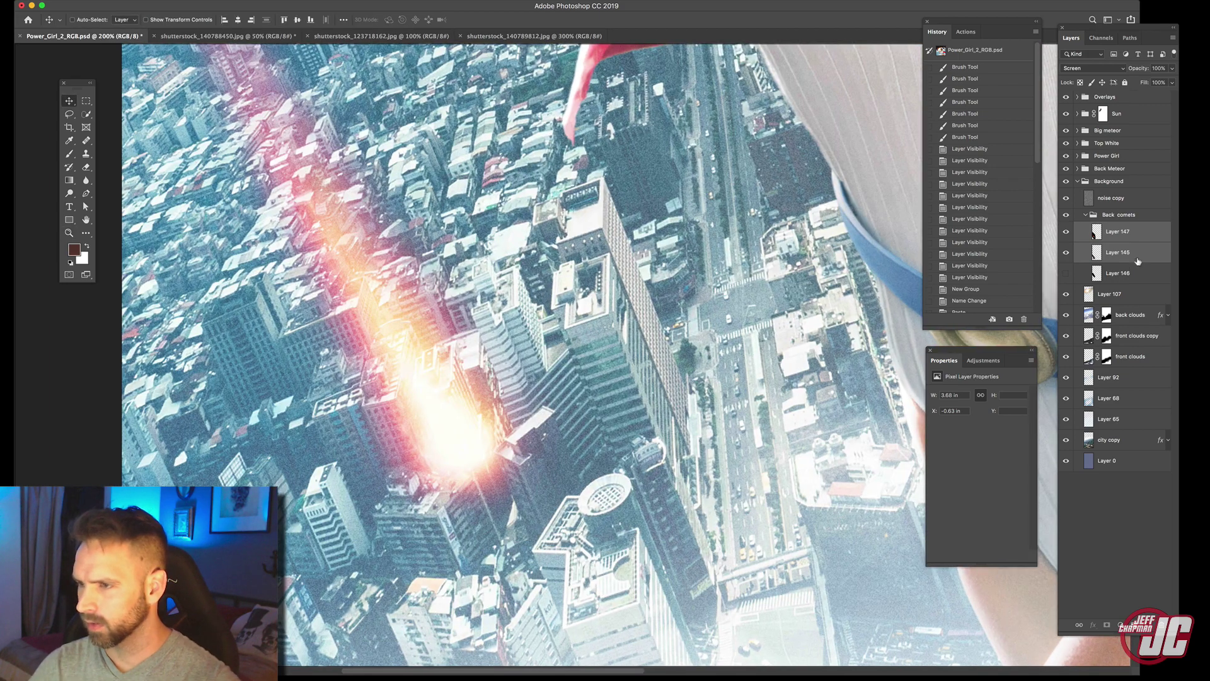
pyautogui.click(1138, 233)
pyautogui.press('cmd+v')
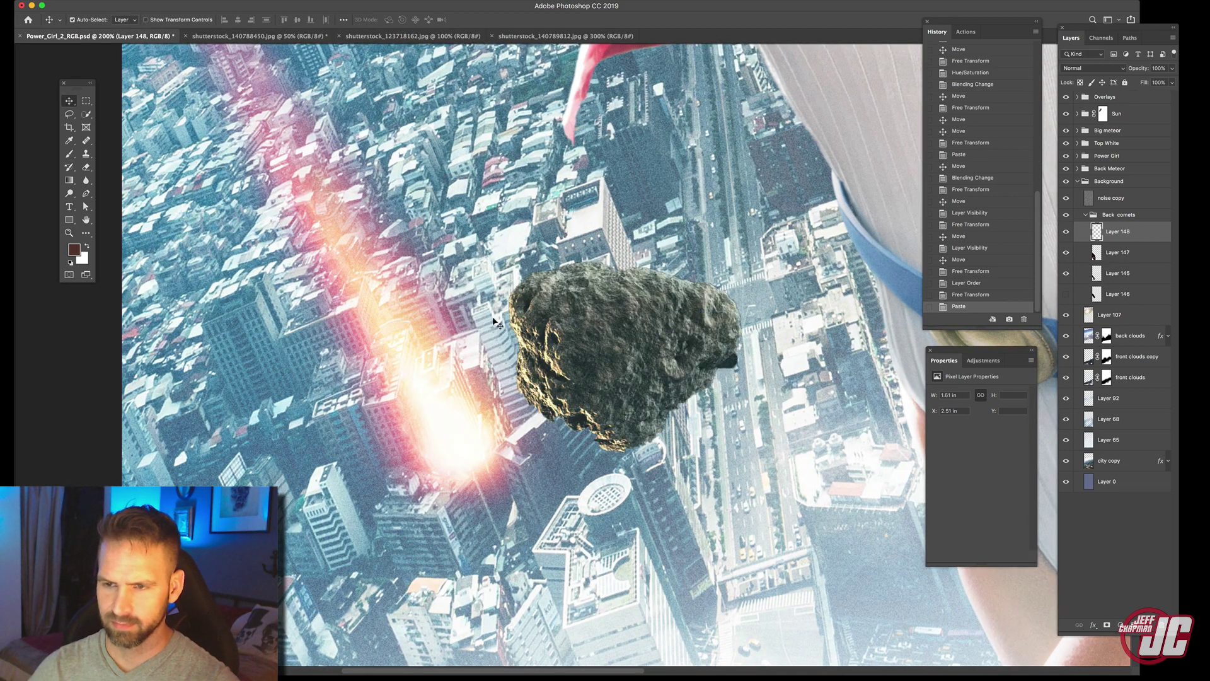
# Scale the pasted asteroid to about 46%, rotate it about 65°, and position it over the comet's glowing head.
pyautogui.press('cmd+t')
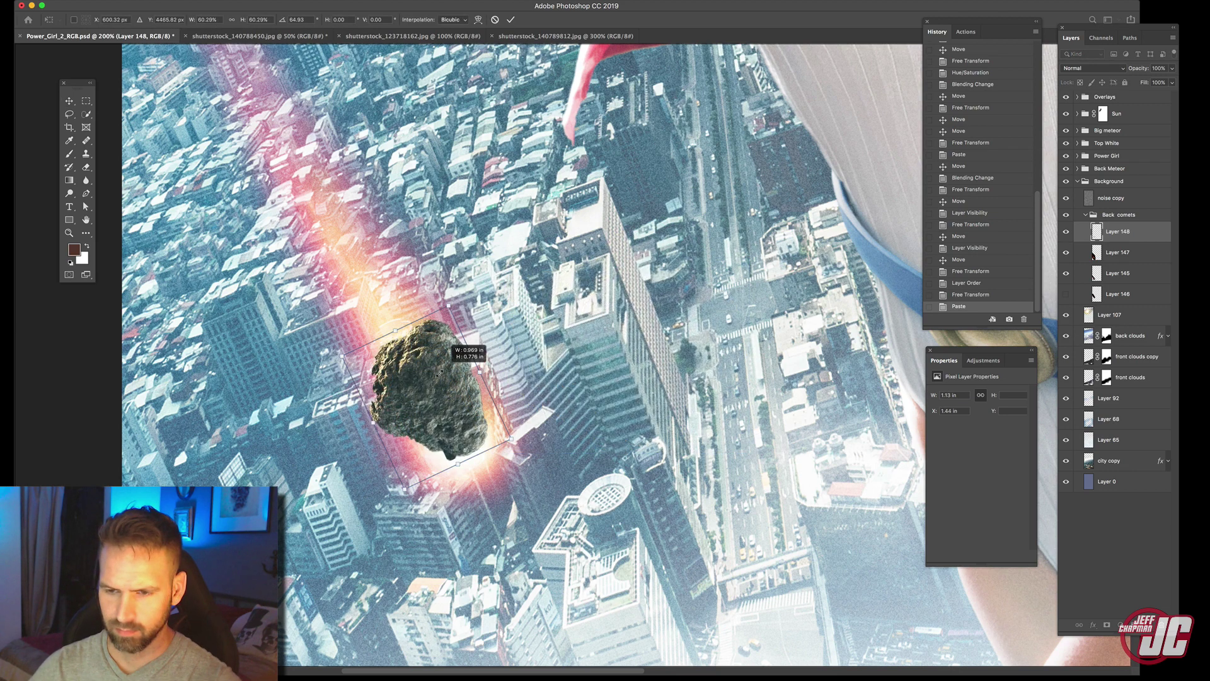
pyautogui.moveTo(441, 372); pyautogui.dragTo(452, 420)
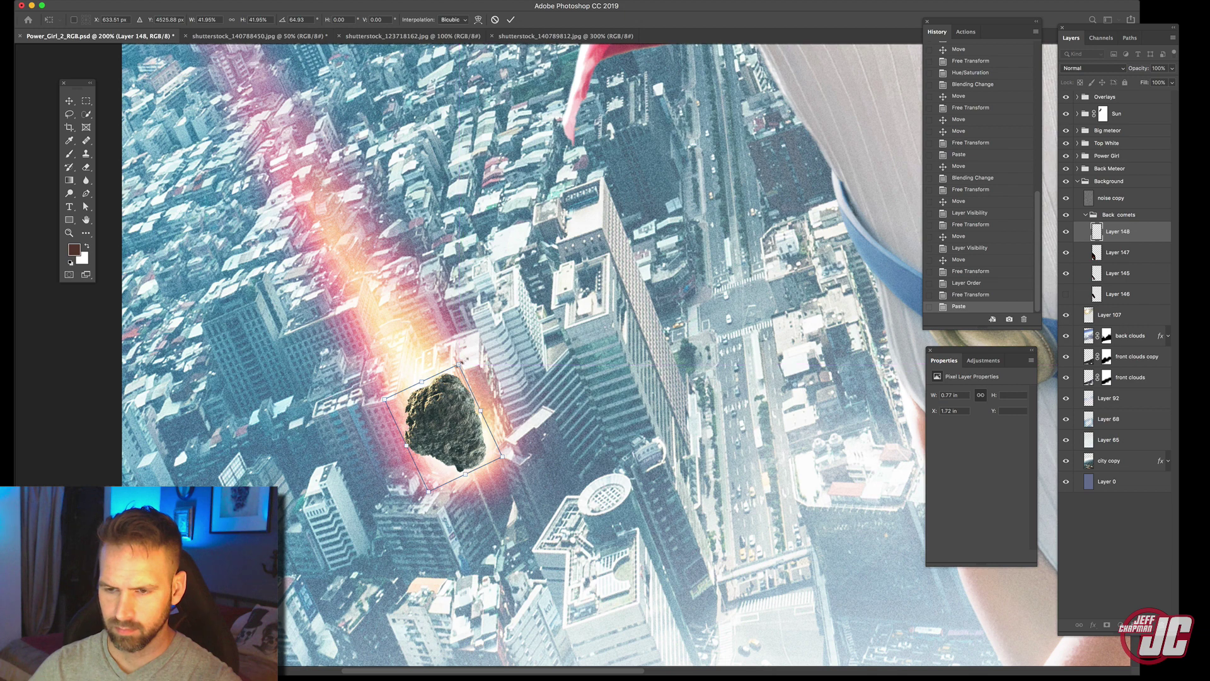
pyautogui.moveTo(459, 365); pyautogui.dragTo(462, 351)
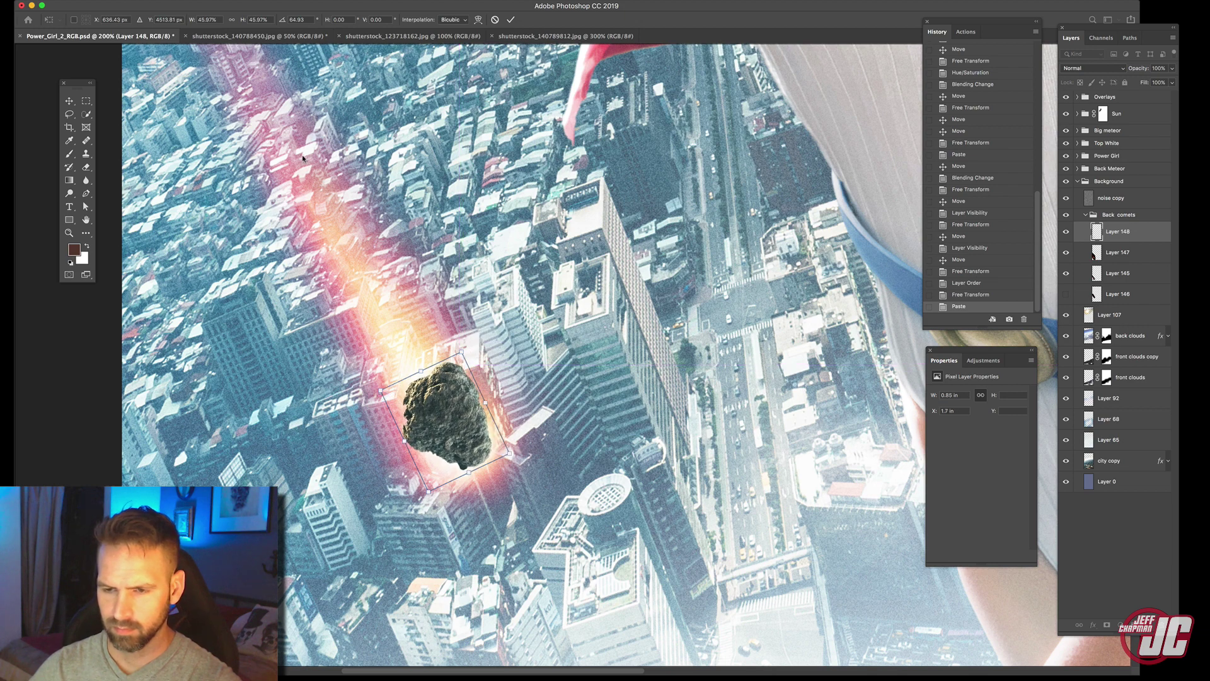
pyautogui.press('Return')
pyautogui.moveTo(454, 404); pyautogui.dragTo(451, 404)
# Add a Color Overlay effect to the asteroid on Layer 148 and pick a bright orange as its color.
pyautogui.doubleClick(1146, 233)
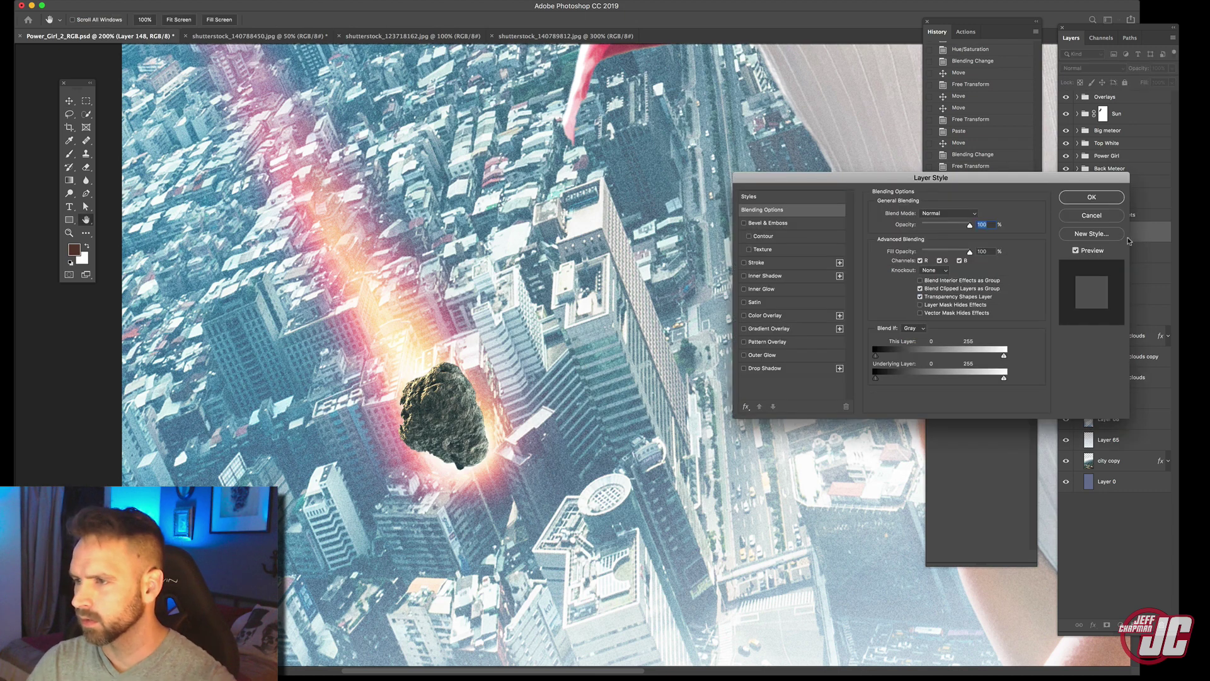
pyautogui.click(789, 315)
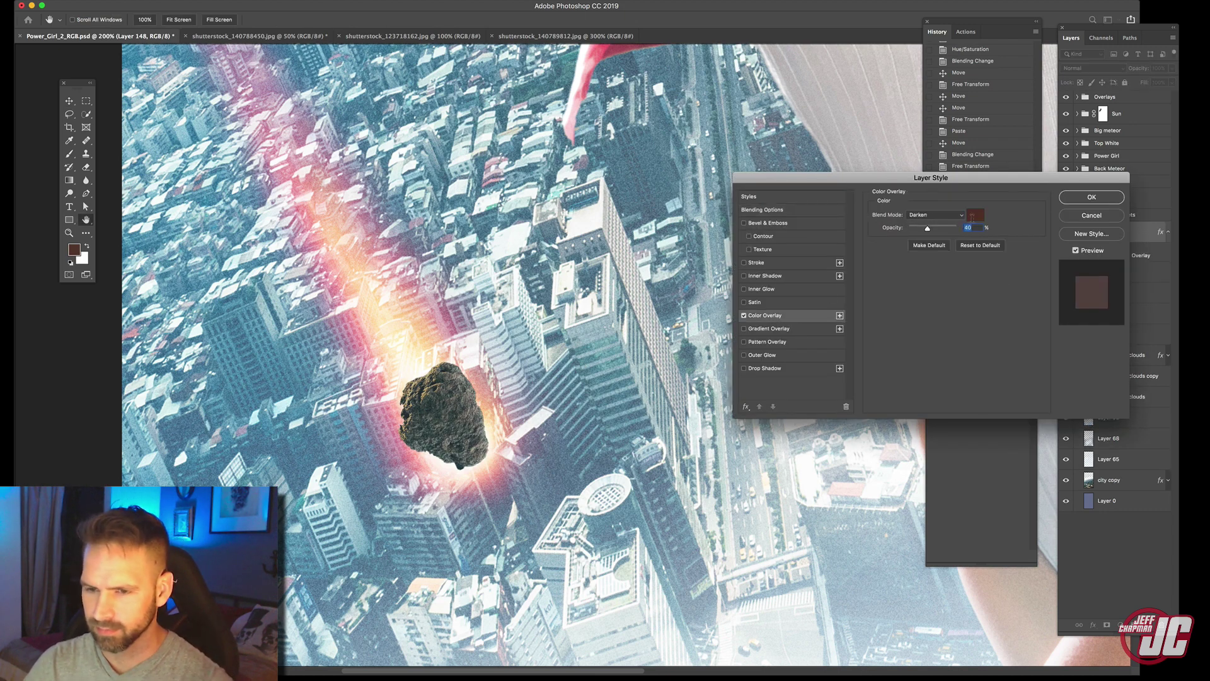
pyautogui.click(975, 215)
pyautogui.click(943, 321)
pyautogui.click(916, 306)
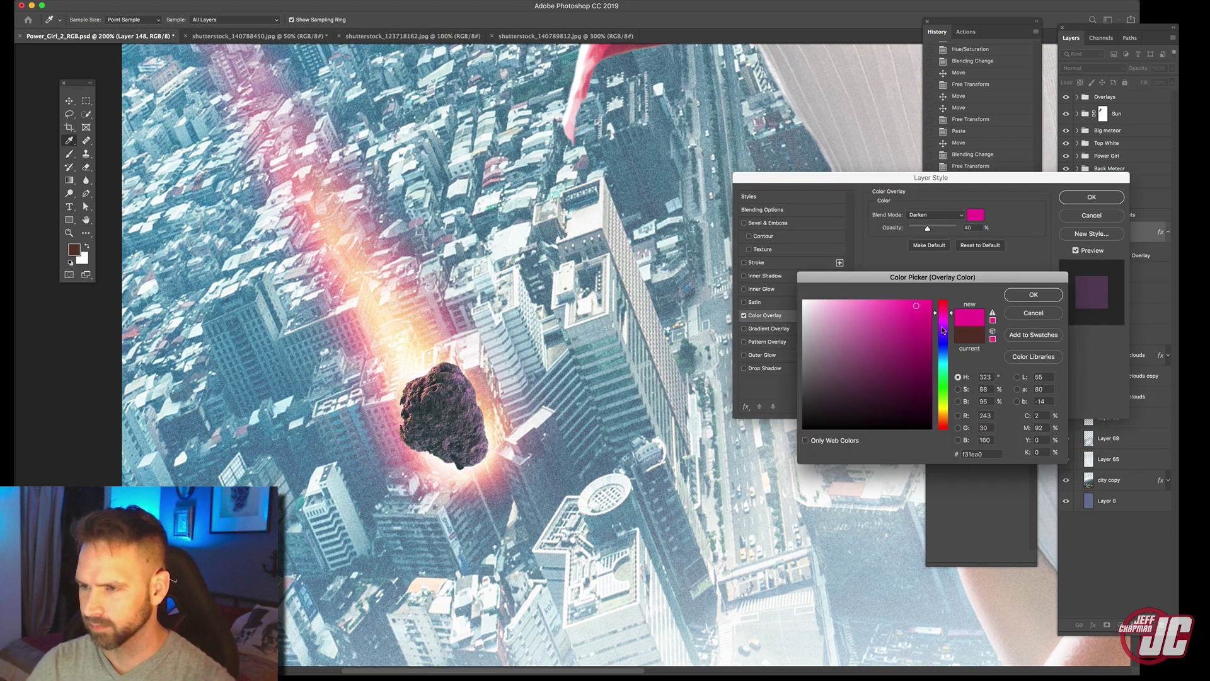
pyautogui.click(945, 429)
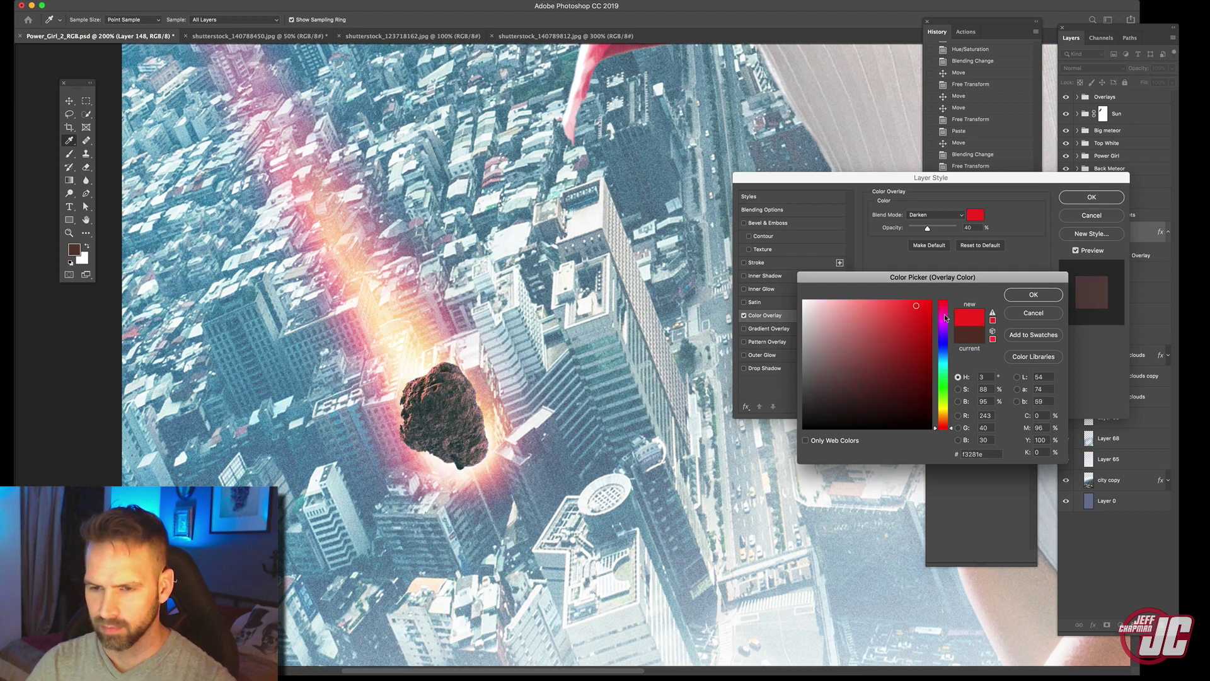
pyautogui.click(945, 422)
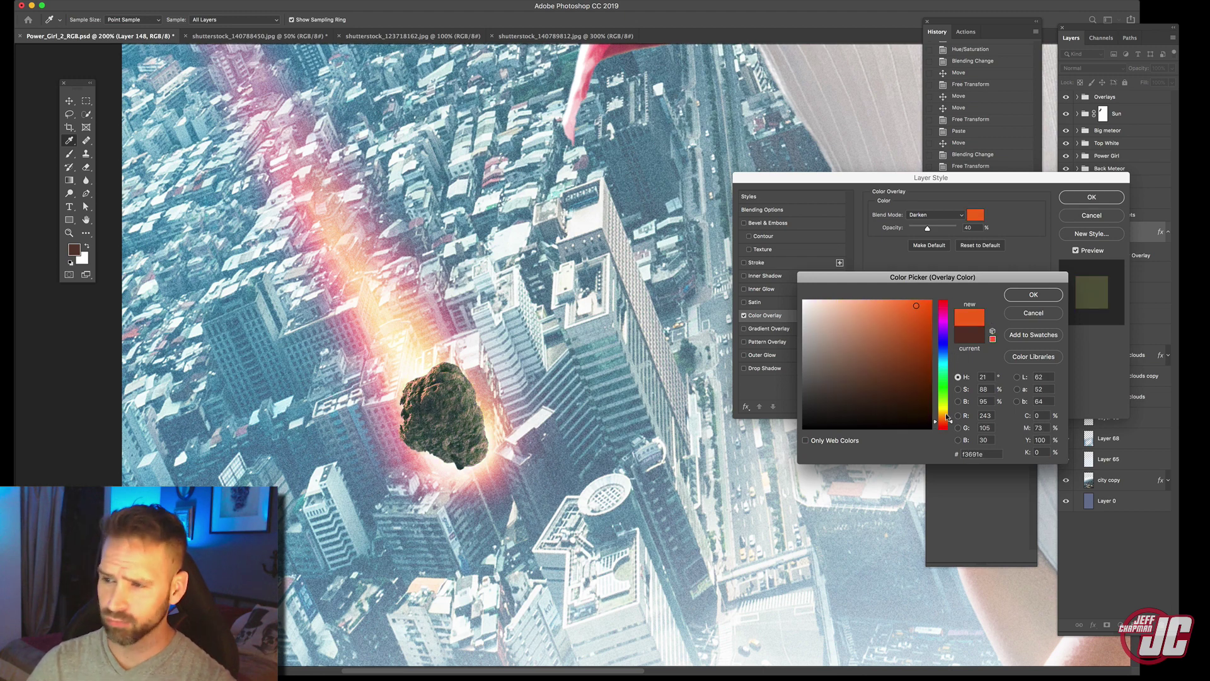
pyautogui.click(1032, 295)
# Set the asteroid's Color Overlay to Overlay blend mode at about 53% opacity and shift its color toward red.
pyautogui.click(935, 215)
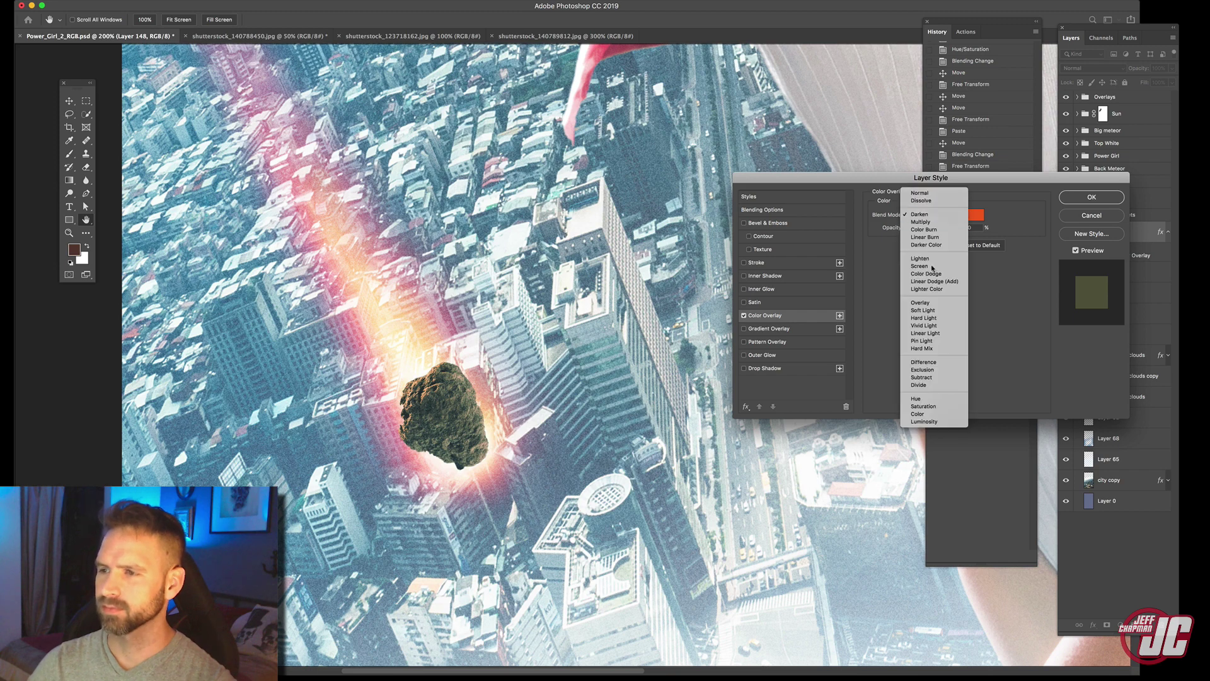
pyautogui.click(925, 303)
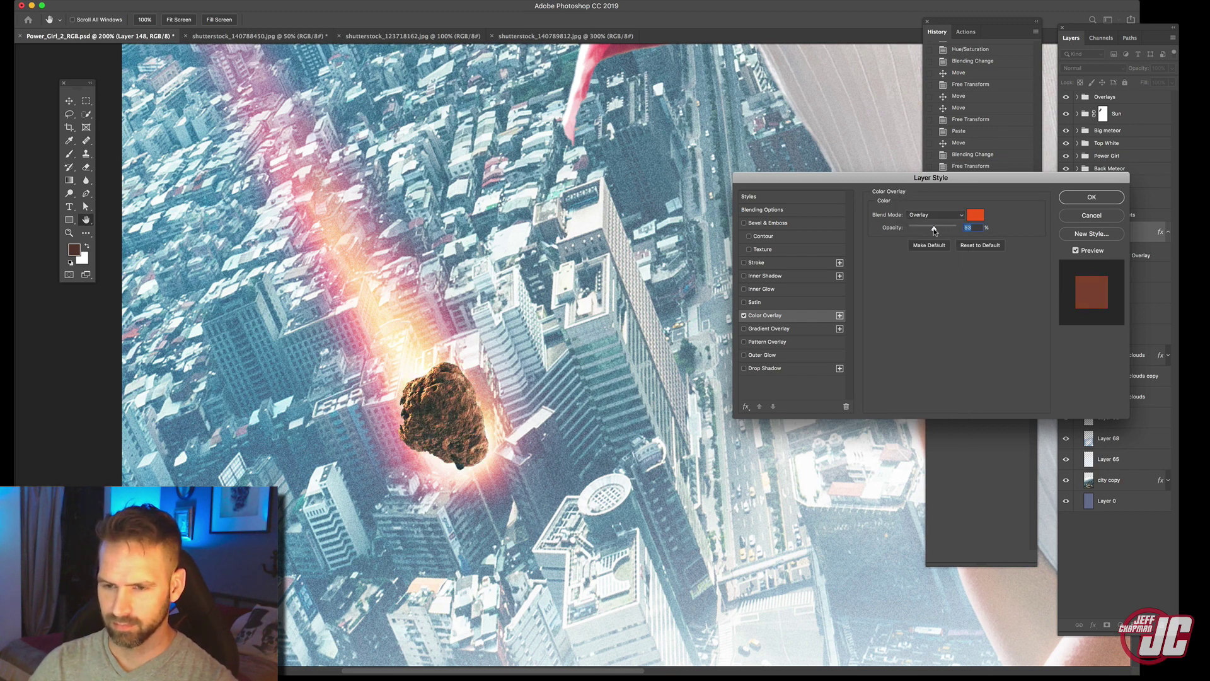
pyautogui.click(977, 218)
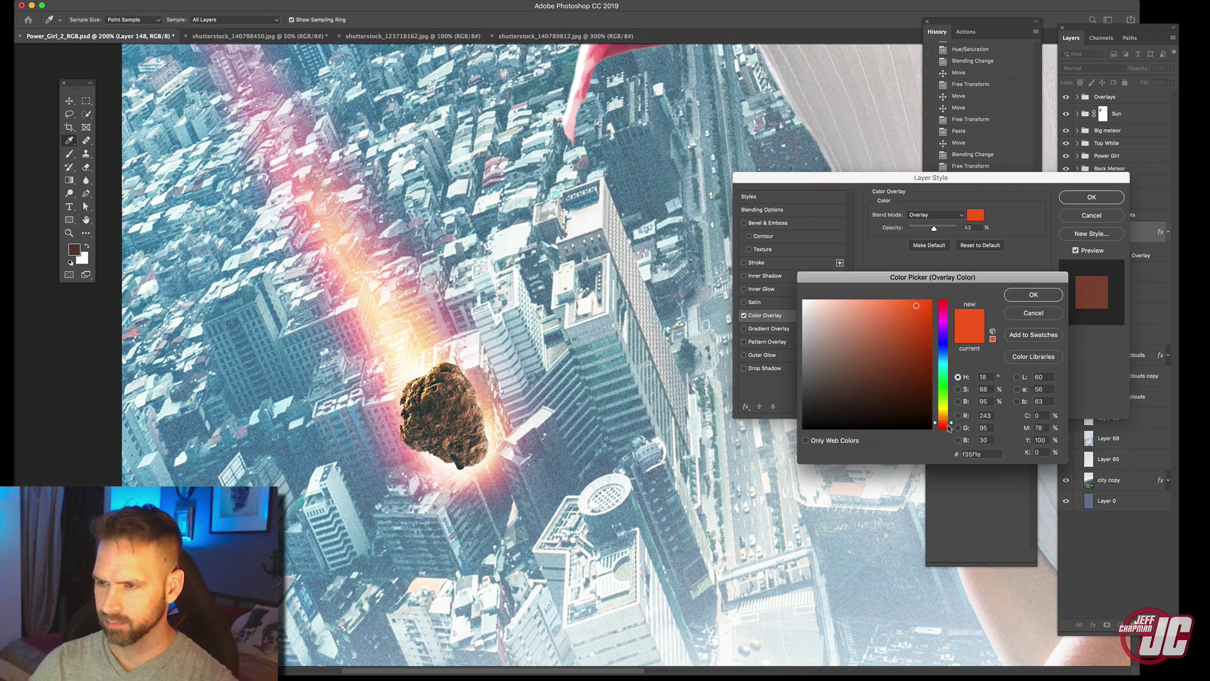
pyautogui.moveTo(954, 422); pyautogui.dragTo(952, 427)
pyautogui.click(1032, 295)
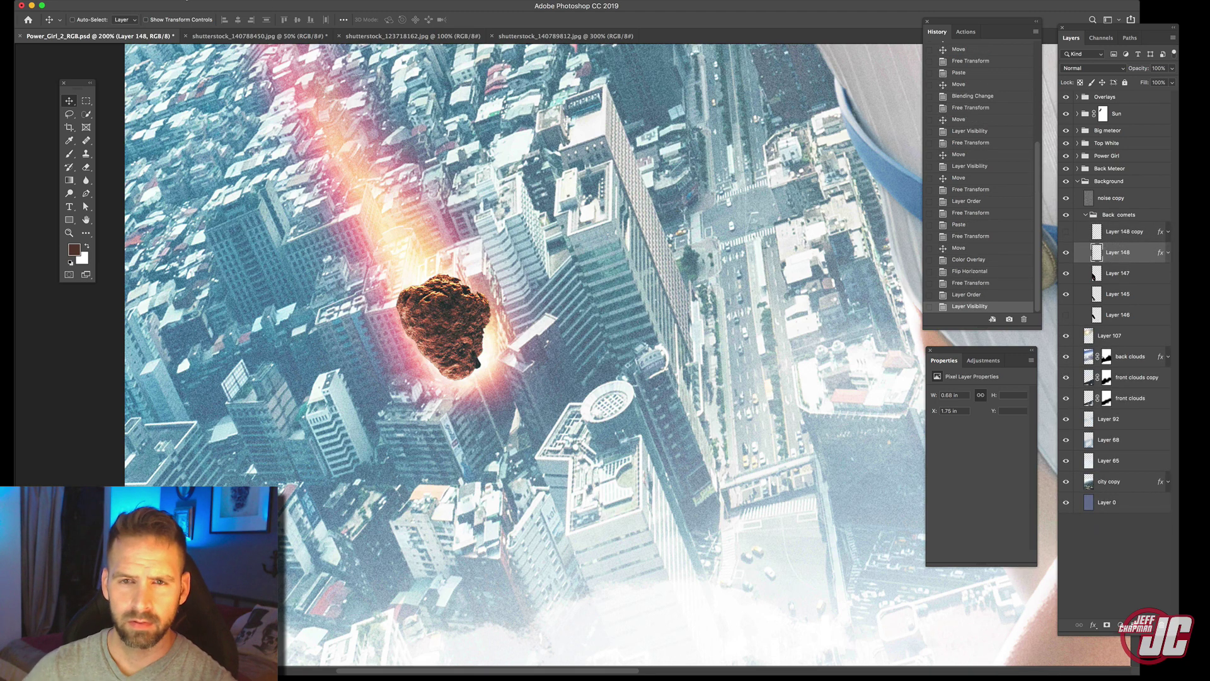
# Apply Motion Blur to the asteroid on Layer 148 at a -69° angle and a distance of about 46 pixels.
pyautogui.click(196, 1)
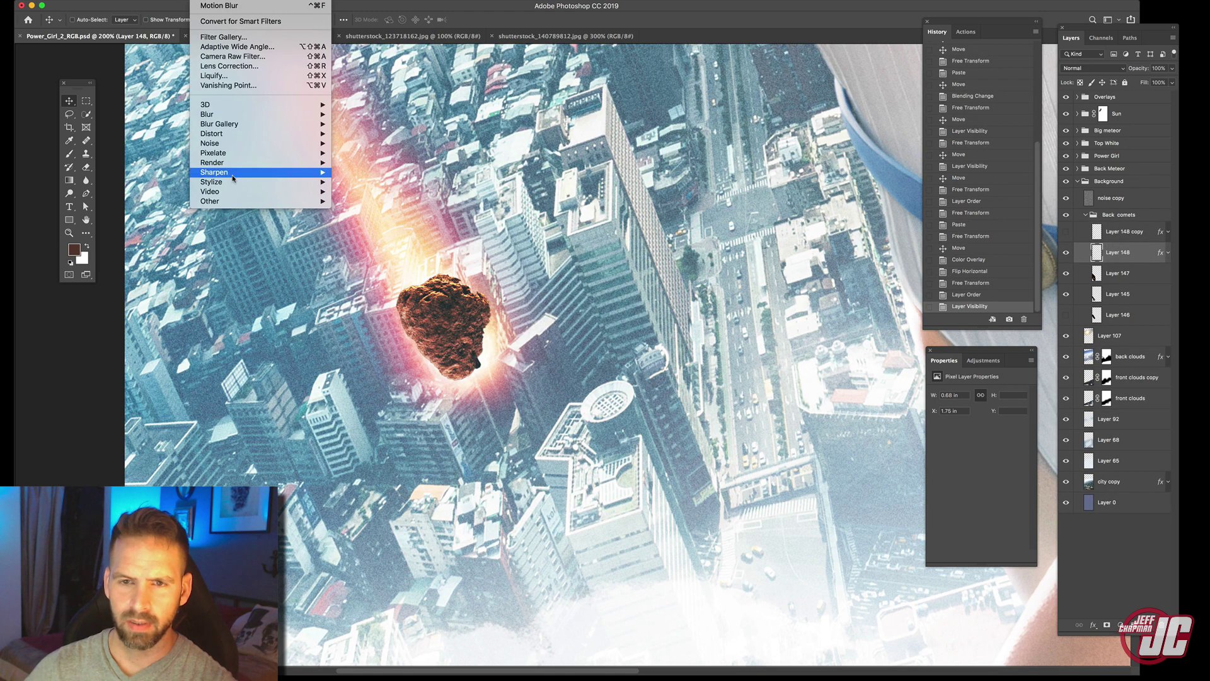
pyautogui.moveTo(231, 115)
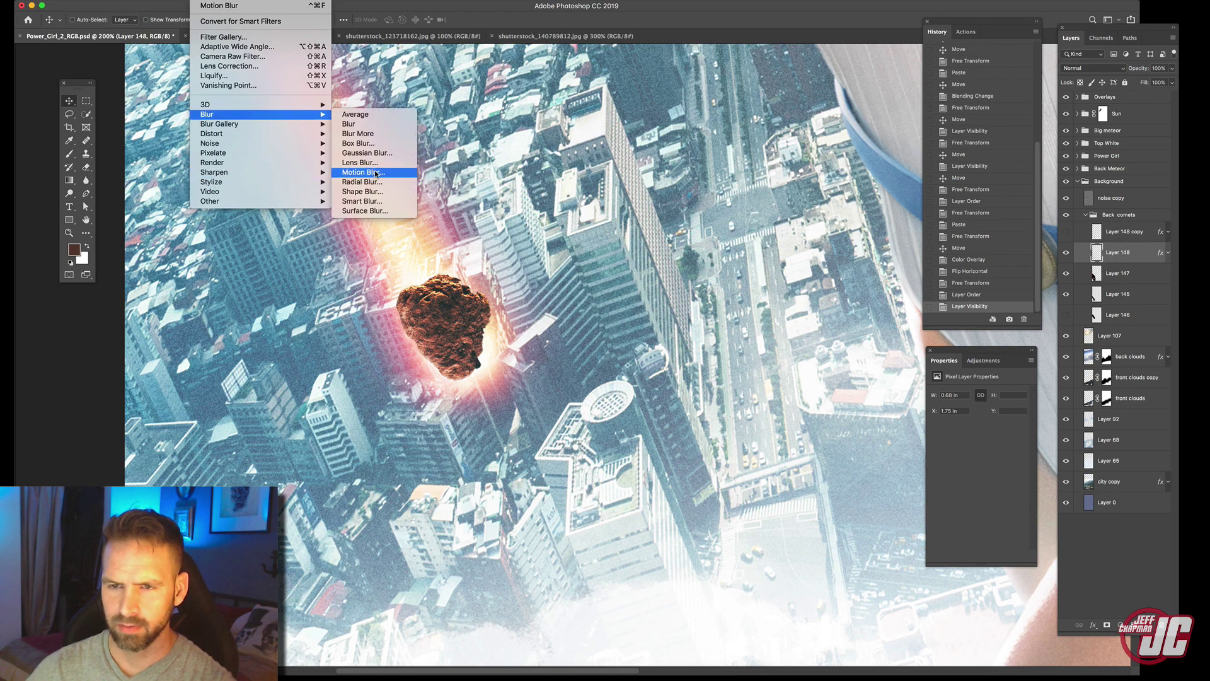
pyautogui.click(375, 172)
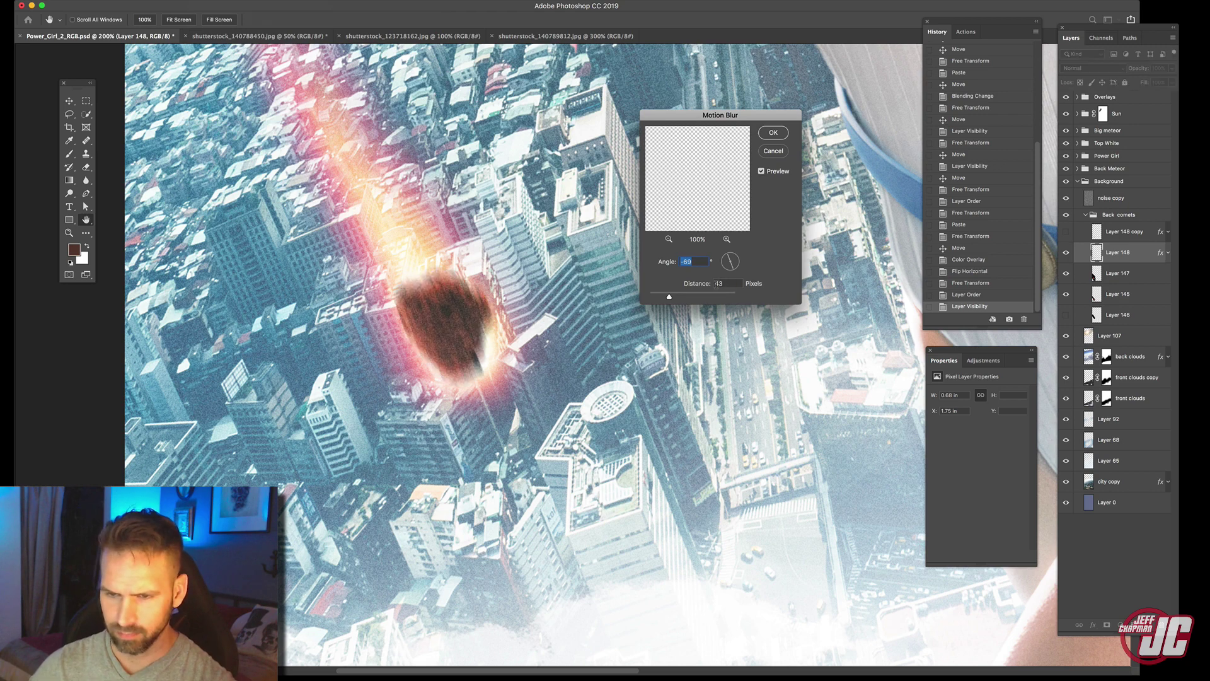
pyautogui.click(676, 299)
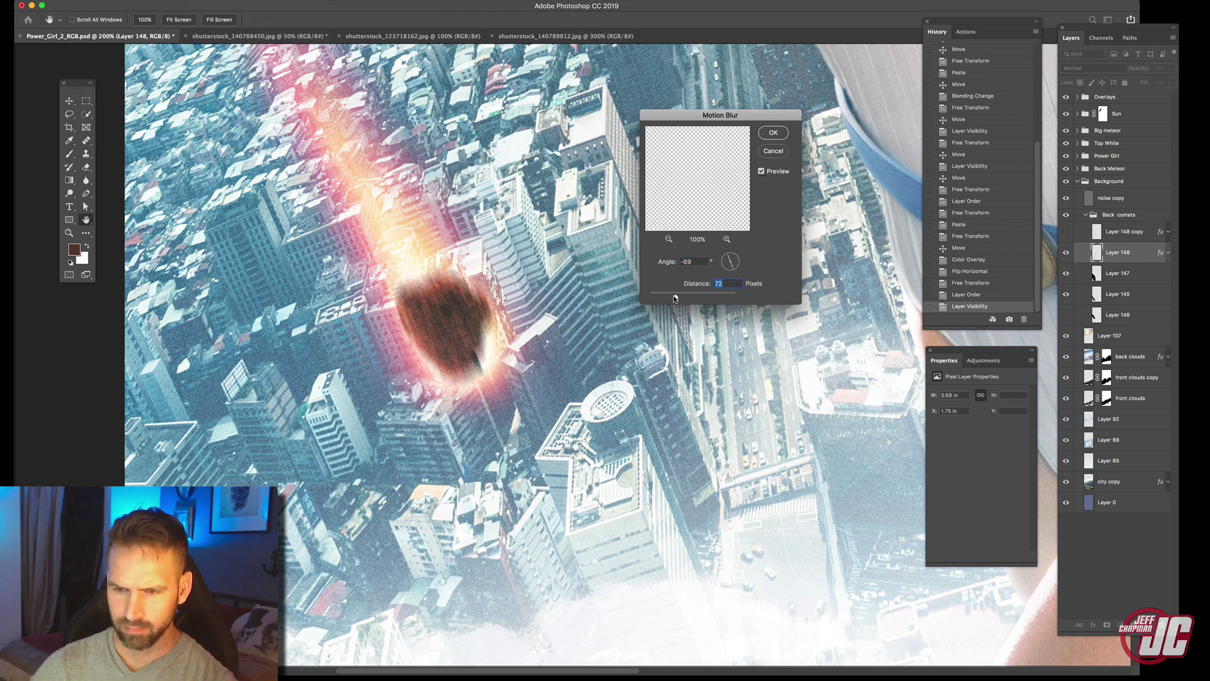
pyautogui.moveTo(674, 299); pyautogui.dragTo(671, 297)
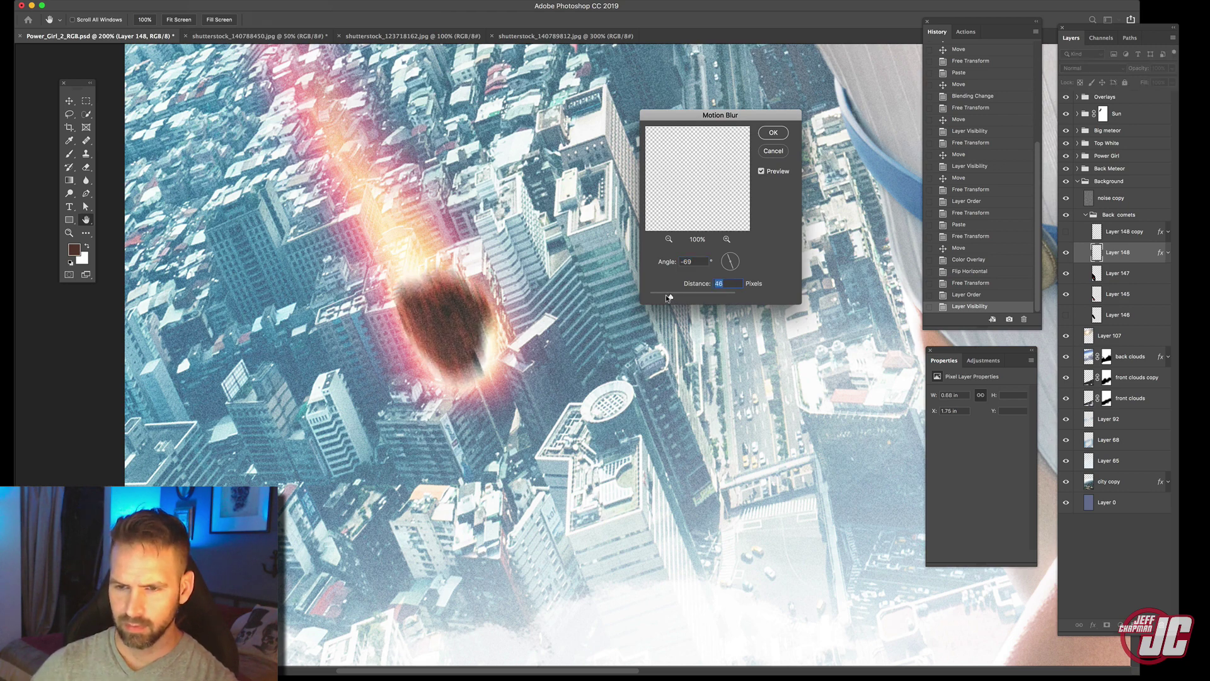
pyautogui.press('Return')
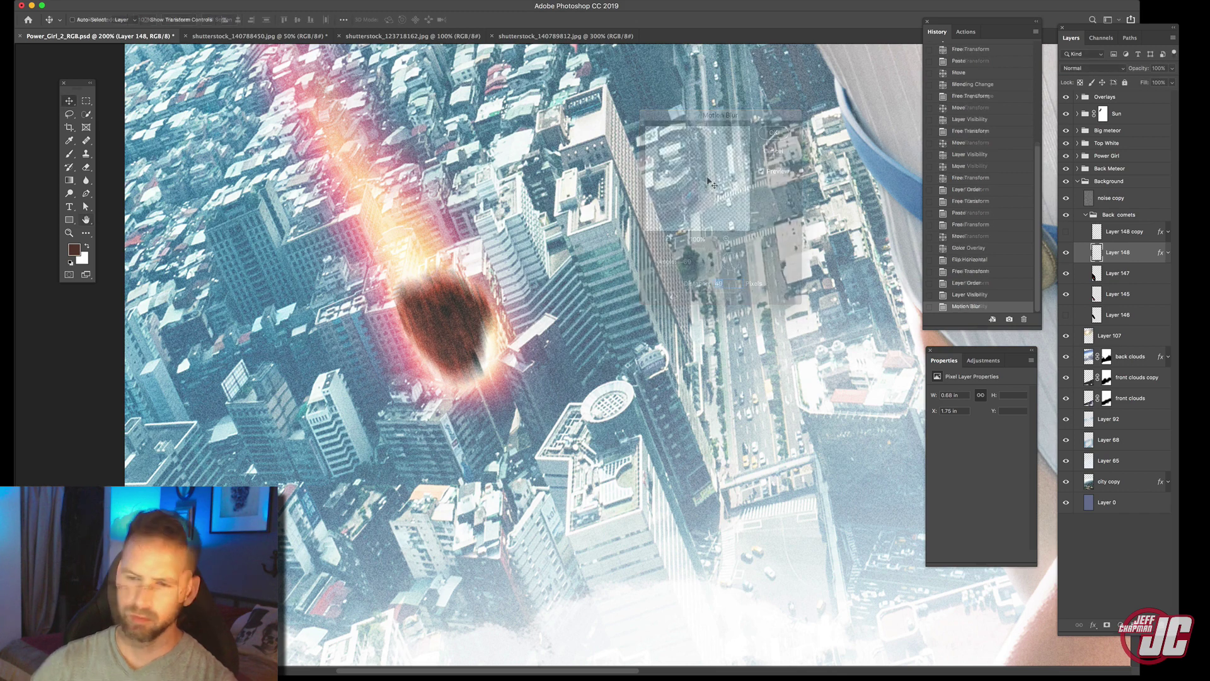
# Reduce the opacity of Layer 148's Color Overlay to about 45%.
pyautogui.doubleClick(1144, 252)
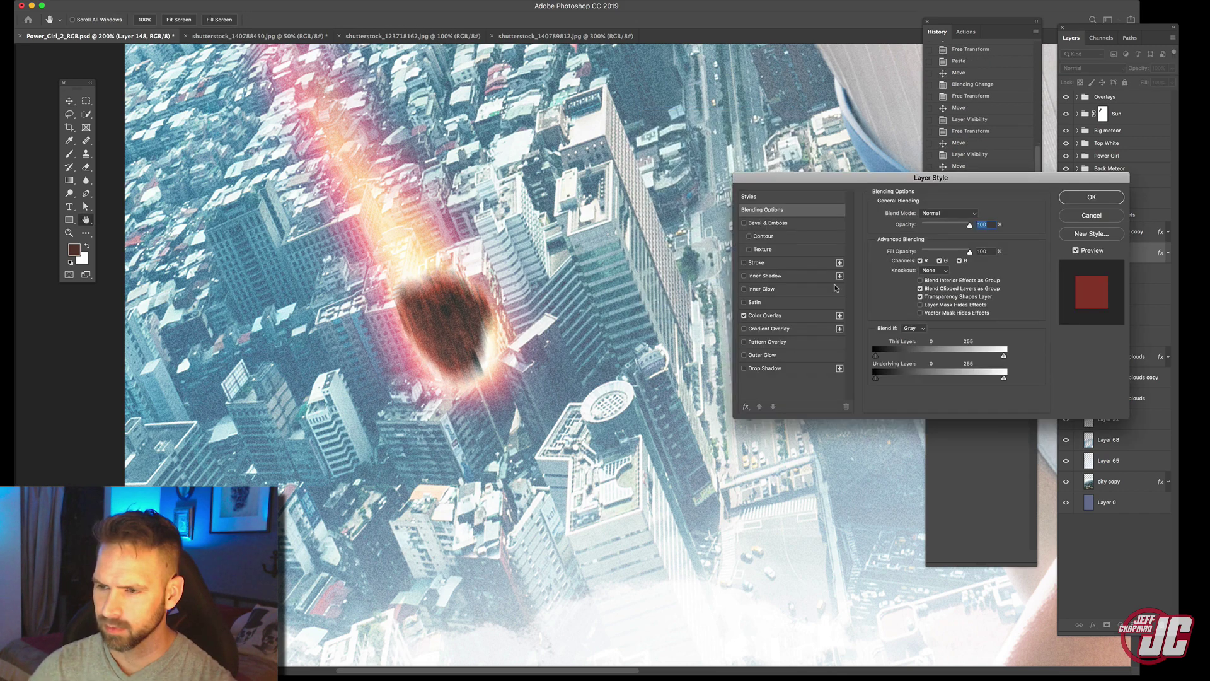
pyautogui.click(805, 315)
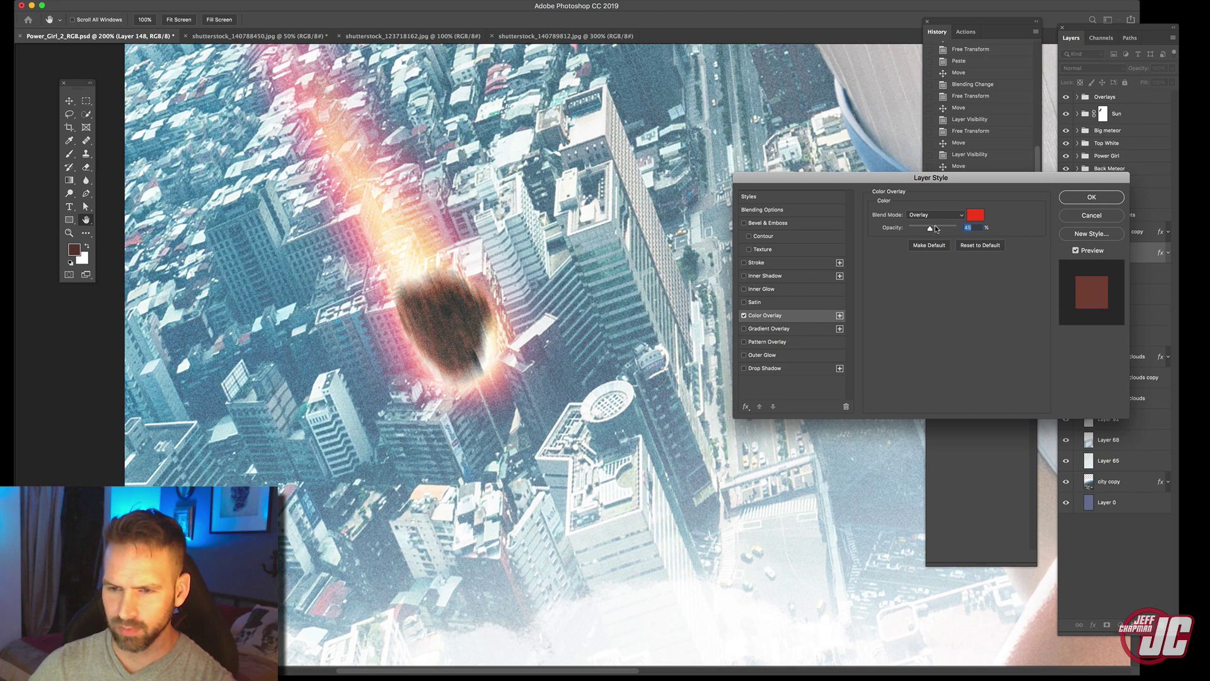
pyautogui.click(1089, 196)
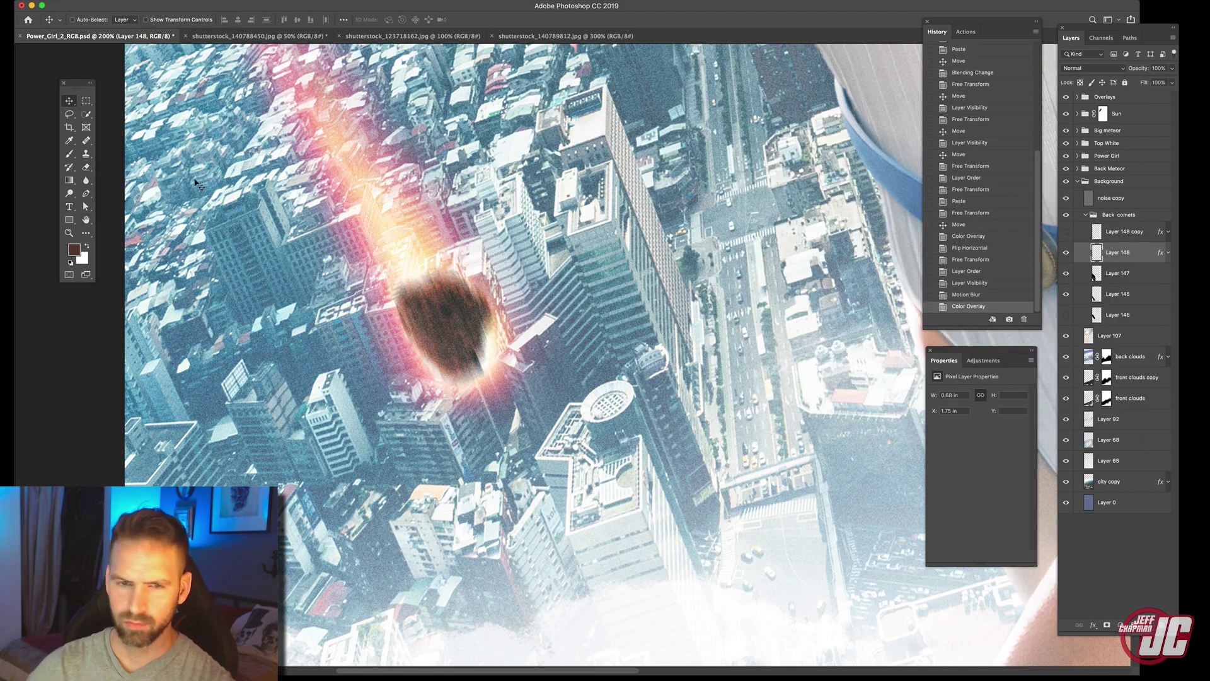
# Lighten the lower-right part of the blurred asteroid with the Dodge tool, switching its range from Midtones to Shadows.
pyautogui.click(70, 193)
pyautogui.rightClick(470, 280)
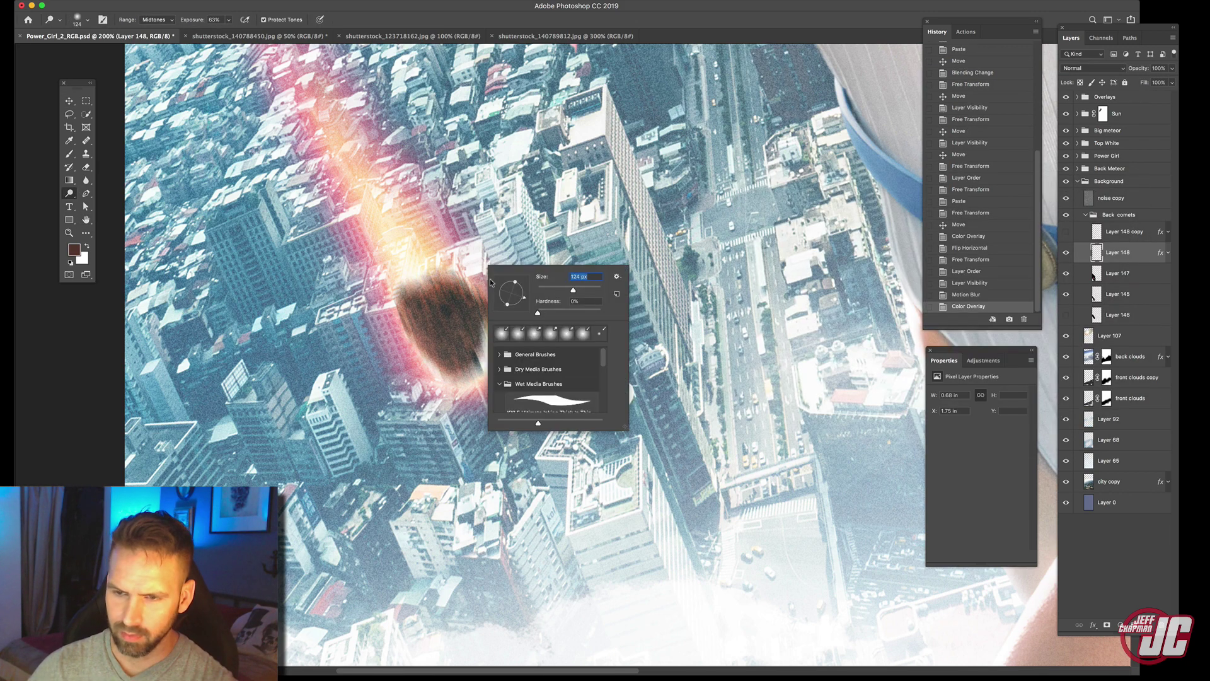
pyautogui.moveTo(445, 284)
pyautogui.mouseDown()
pyautogui.moveTo(474, 288)
pyautogui.moveTo(512, 332)
pyautogui.moveTo(472, 359)
pyautogui.mouseUp()
pyautogui.click(153, 20)
pyautogui.click(154, 10)
pyautogui.moveTo(466, 337); pyautogui.dragTo(485, 366)
pyautogui.moveTo(470, 302)
pyautogui.mouseDown()
pyautogui.moveTo(489, 335)
pyautogui.moveTo(464, 372)
pyautogui.mouseUp()
pyautogui.moveTo(444, 334); pyautogui.dragTo(479, 372)
pyautogui.moveTo(454, 290); pyautogui.dragTo(473, 362)
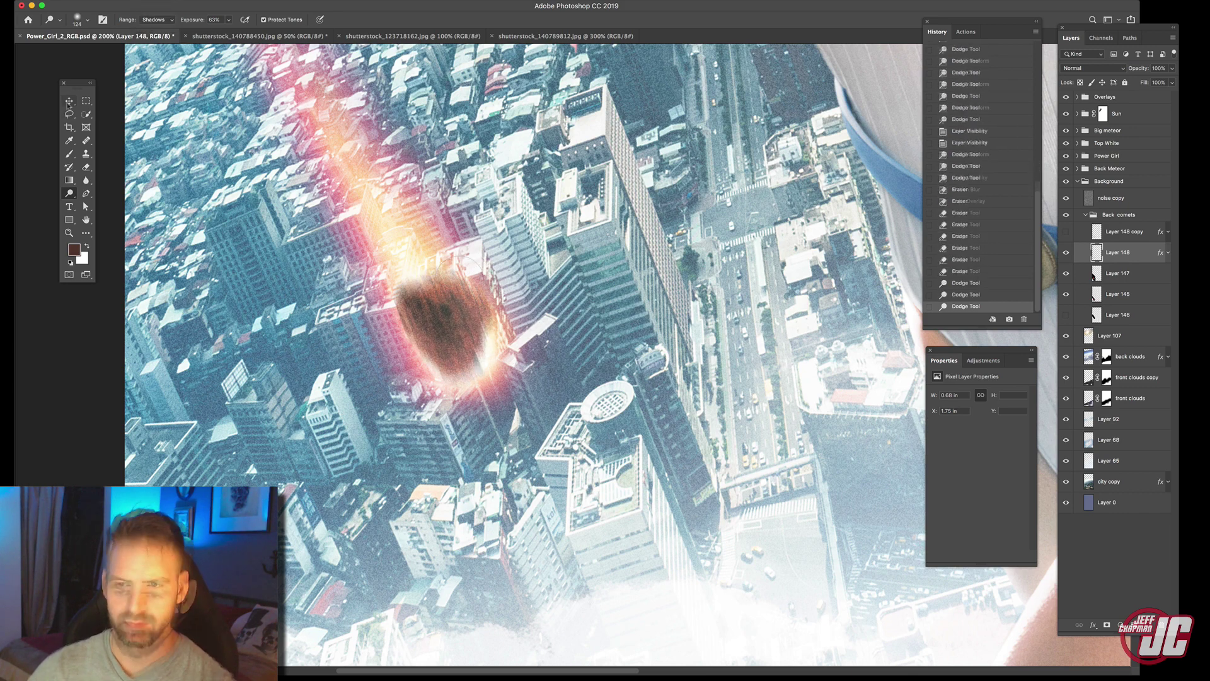
# Duplicate Layer 148 beneath the original and apply Motion Blur to the copy at -69° with a distance of about 183 pixels.
pyautogui.click(69, 102)
pyautogui.moveTo(1111, 243); pyautogui.dragTo(1113, 265)
pyautogui.click(203, 0)
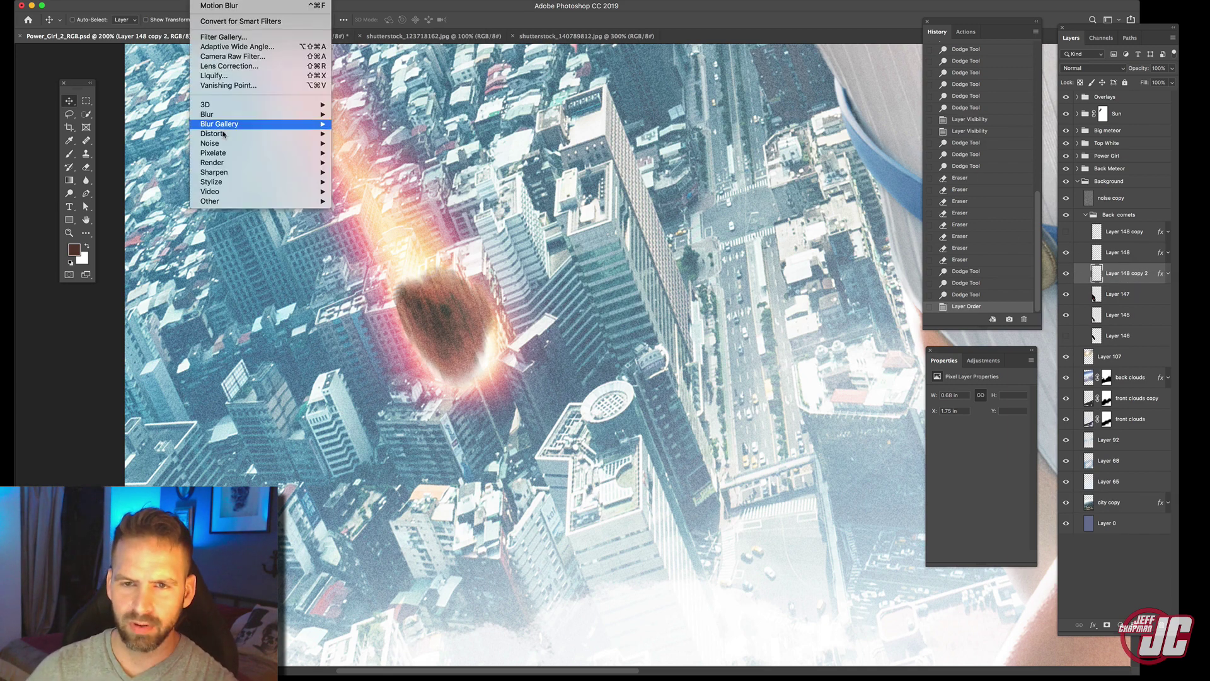
pyautogui.moveTo(252, 114)
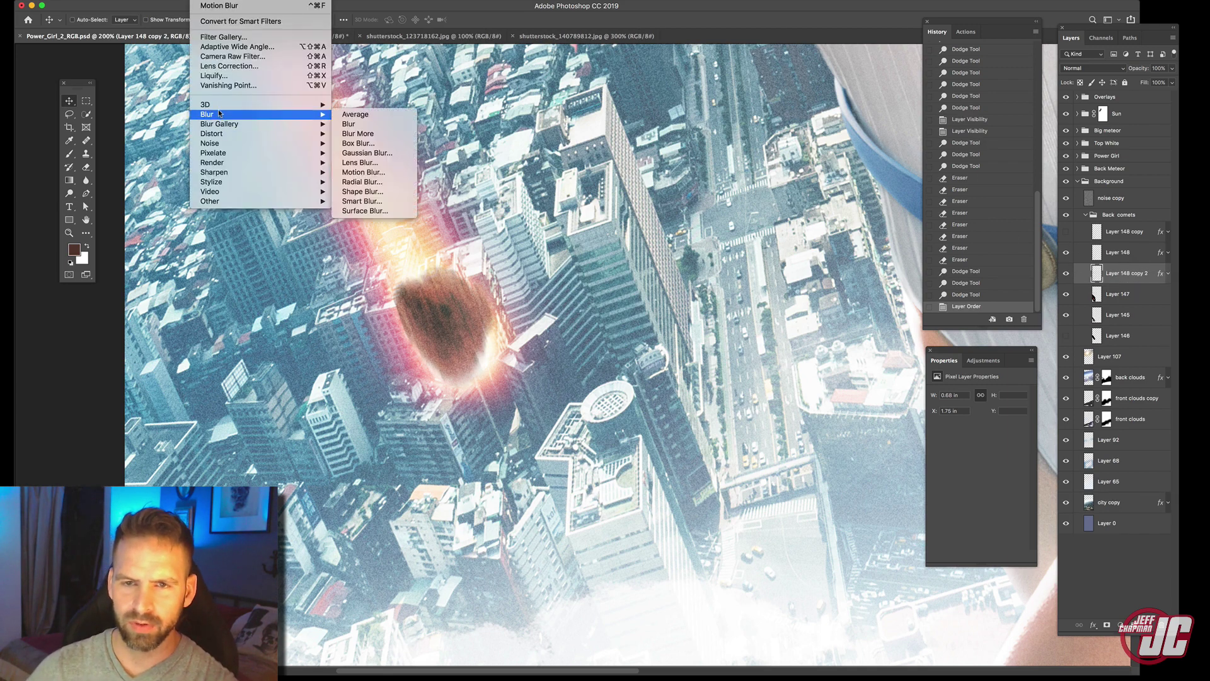
pyautogui.click(381, 173)
pyautogui.moveTo(669, 297); pyautogui.dragTo(684, 298)
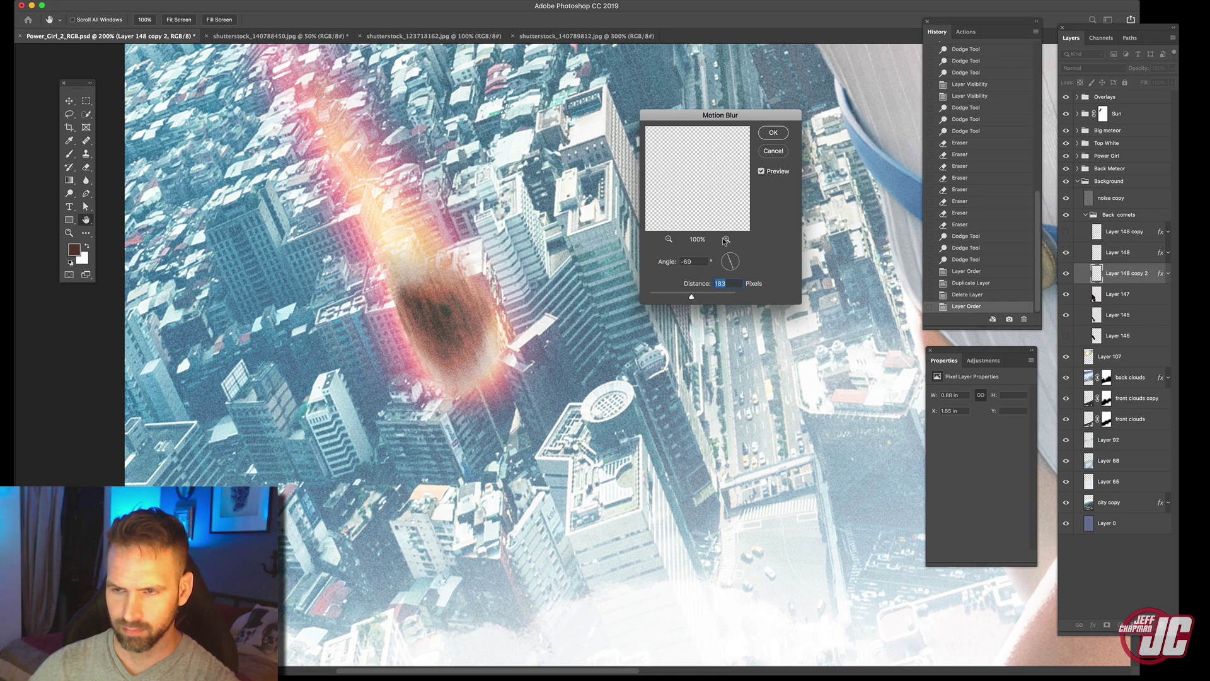
pyautogui.click(775, 133)
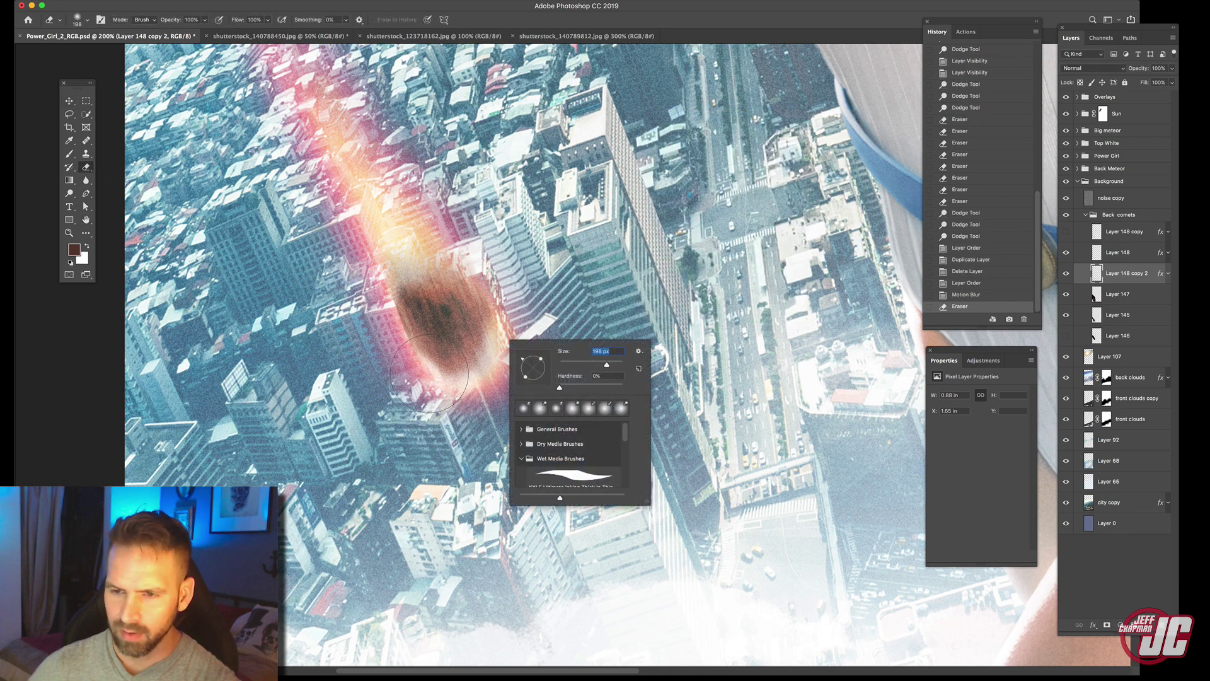
# Erase the copy's blur beyond the asteroid's lower edge and update the Color Overlay on Layer 148 copy 2.
pyautogui.moveTo(451, 384)
pyautogui.mouseDown()
pyautogui.moveTo(493, 368)
pyautogui.moveTo(483, 397)
pyautogui.mouseUp()
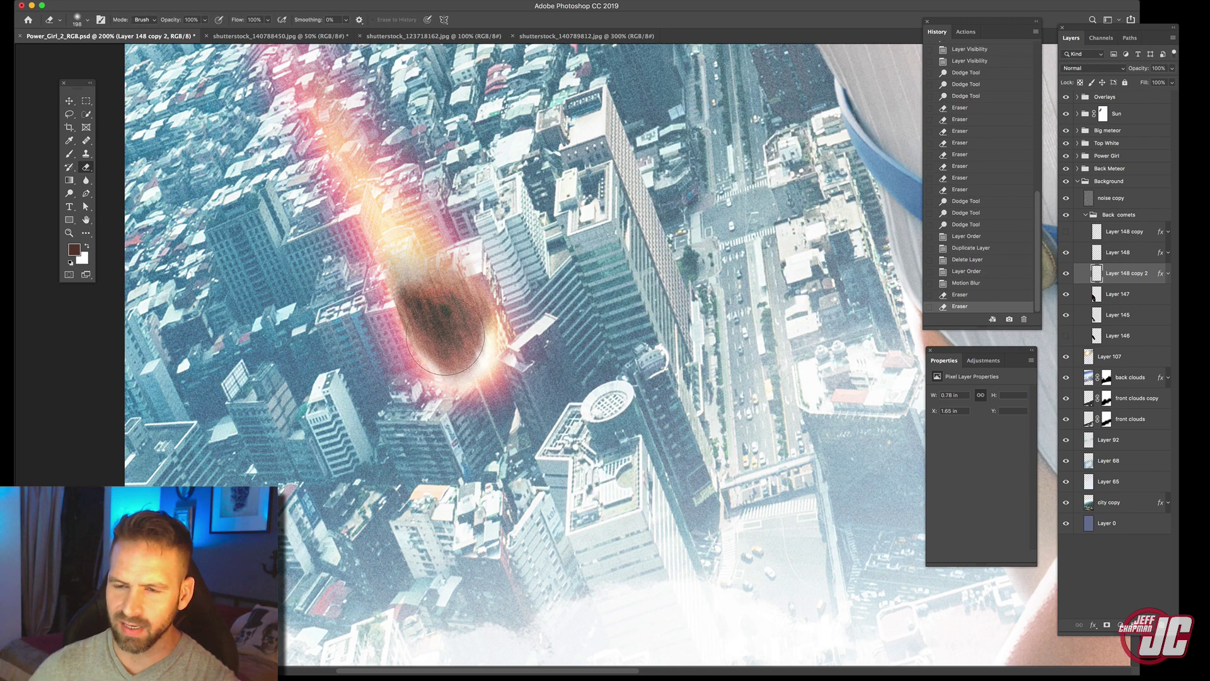
pyautogui.click(70, 101)
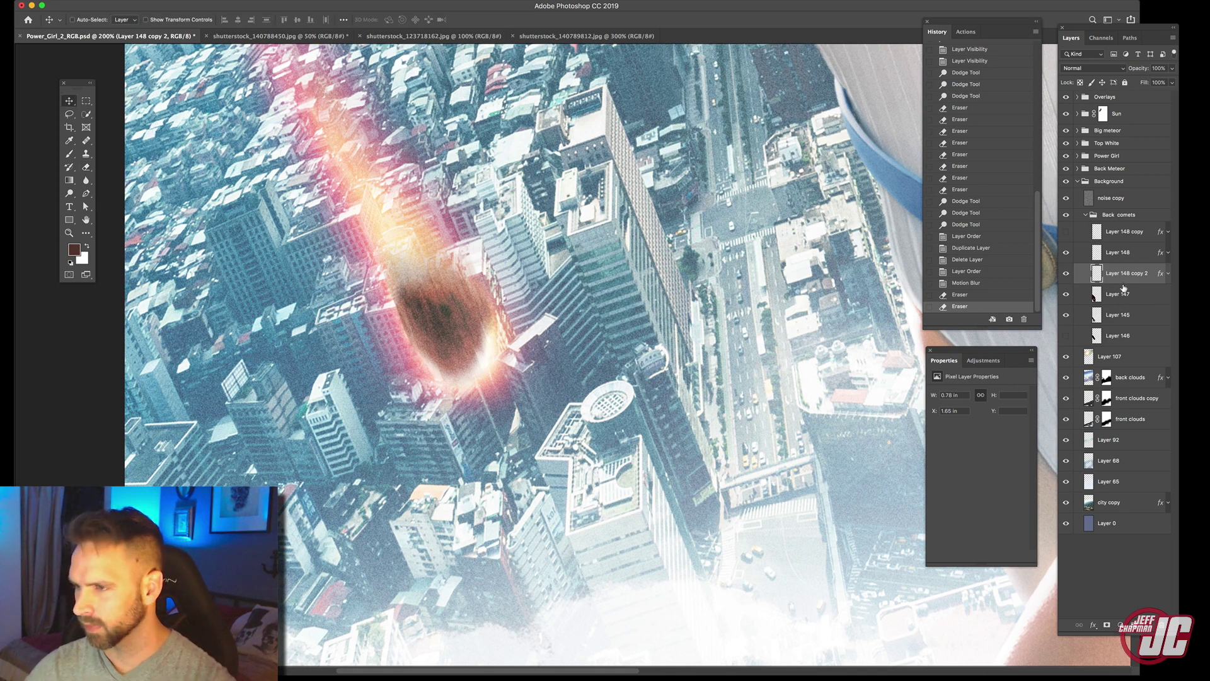
pyautogui.doubleClick(1126, 282)
pyautogui.click(764, 316)
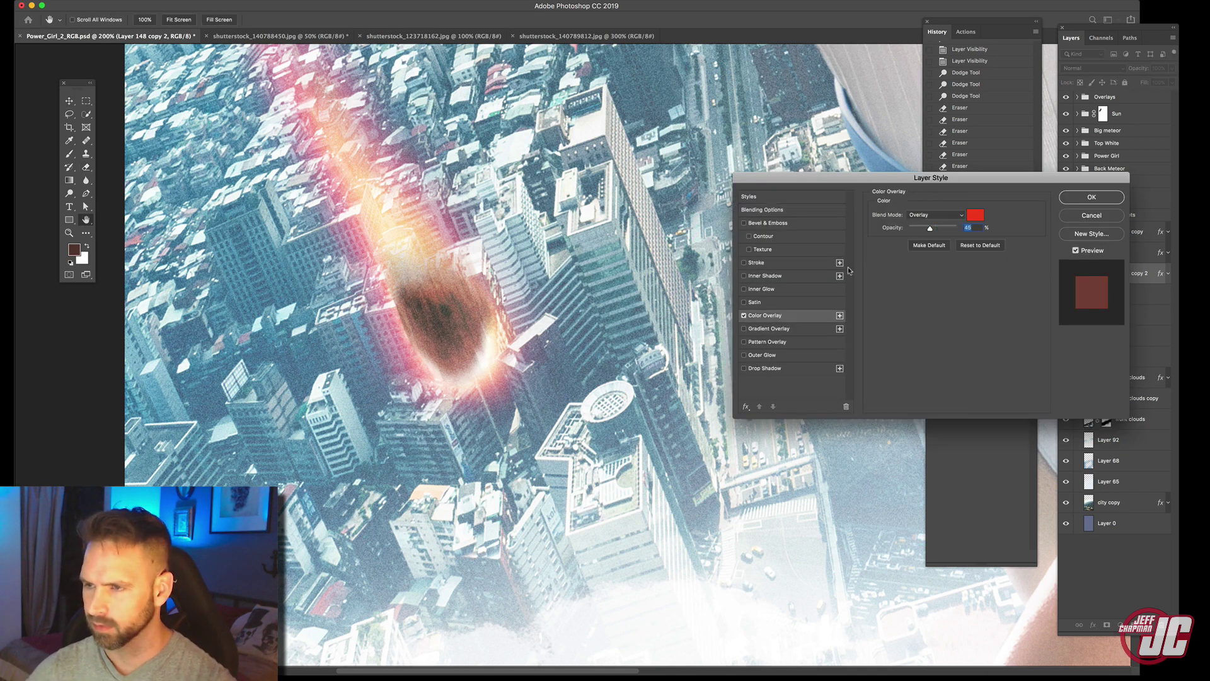
pyautogui.click(1091, 198)
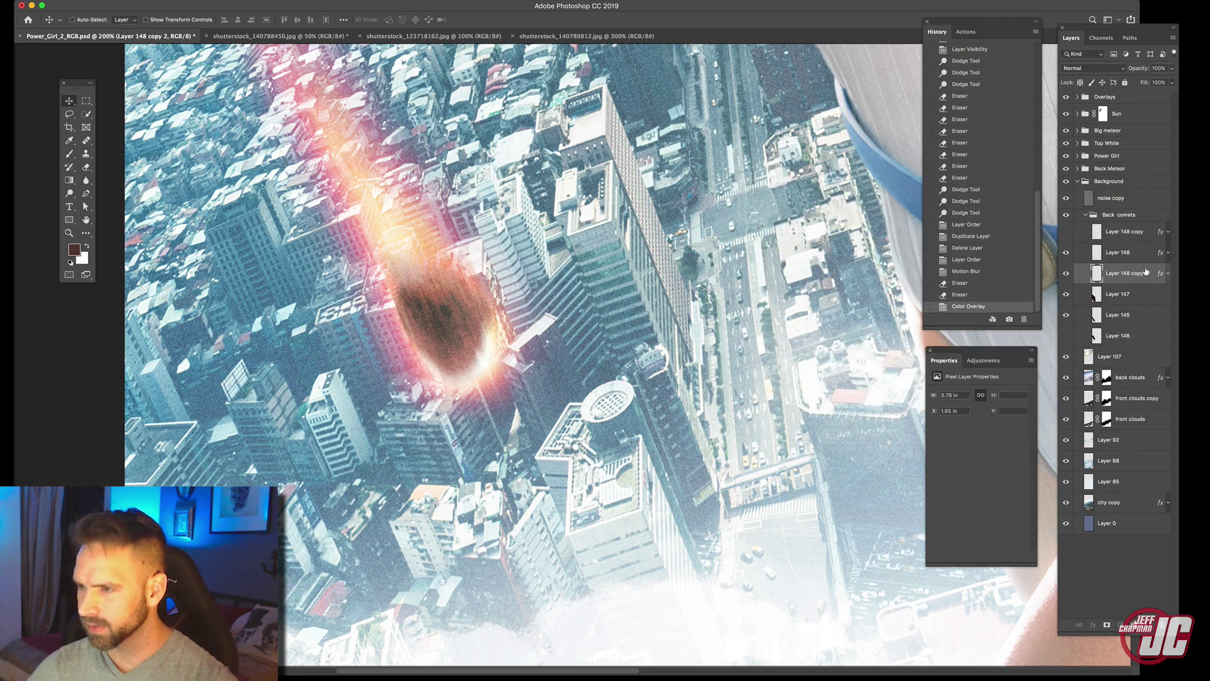
# Duplicate Layer 148 copy 2 directly above itself and merge the two blurred copies into one layer.
pyautogui.moveTo(1149, 270); pyautogui.dragTo(1142, 279)
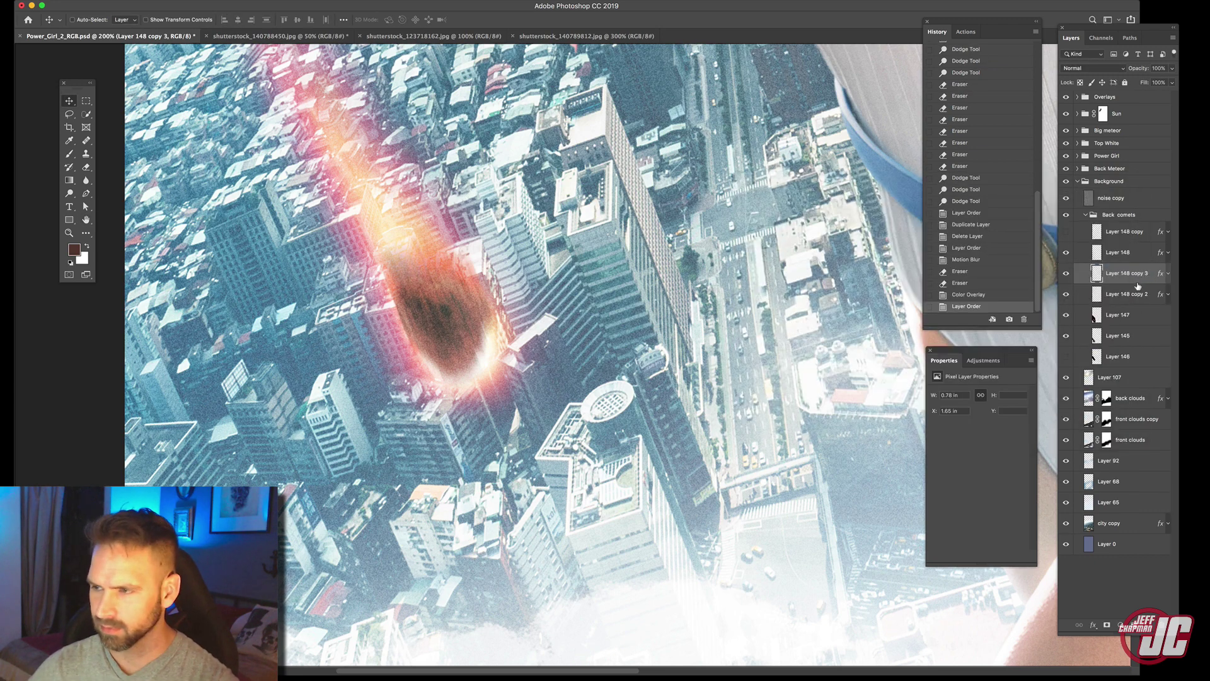
pyautogui.keyDown('shift'); pyautogui.click(1144, 294); pyautogui.keyUp('shift')
pyautogui.click(1137, 281)
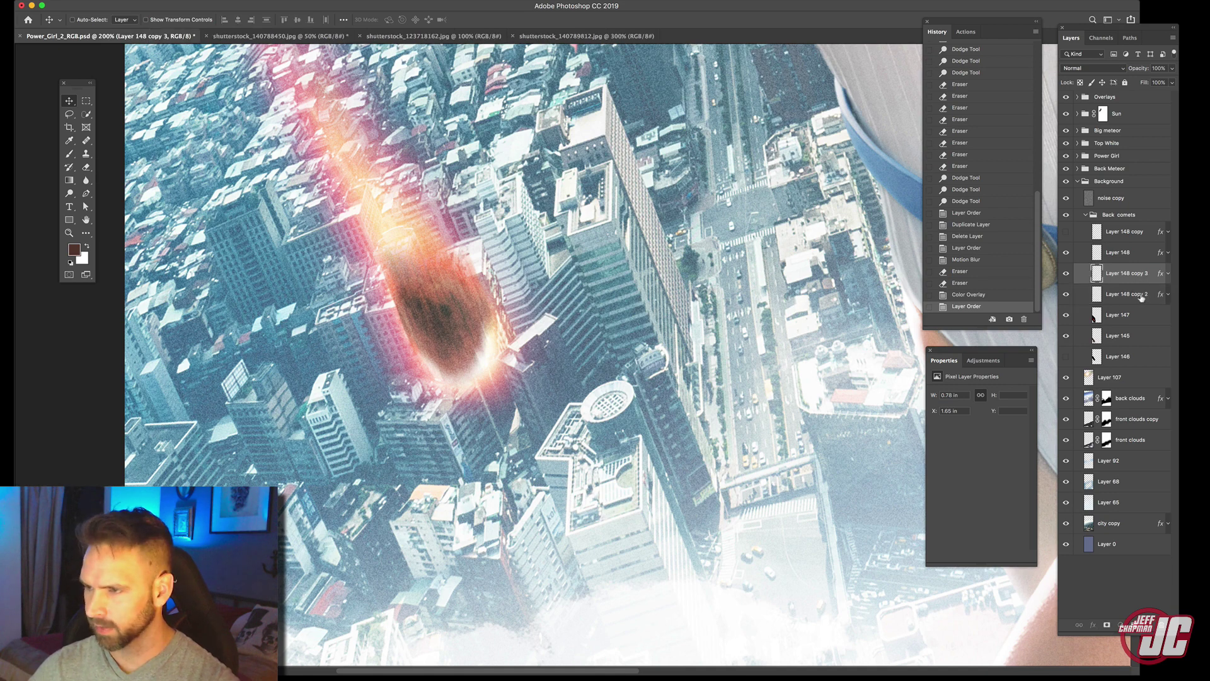
pyautogui.keyDown('shift'); pyautogui.click(1140, 297); pyautogui.keyUp('shift')
pyautogui.press('super+e')
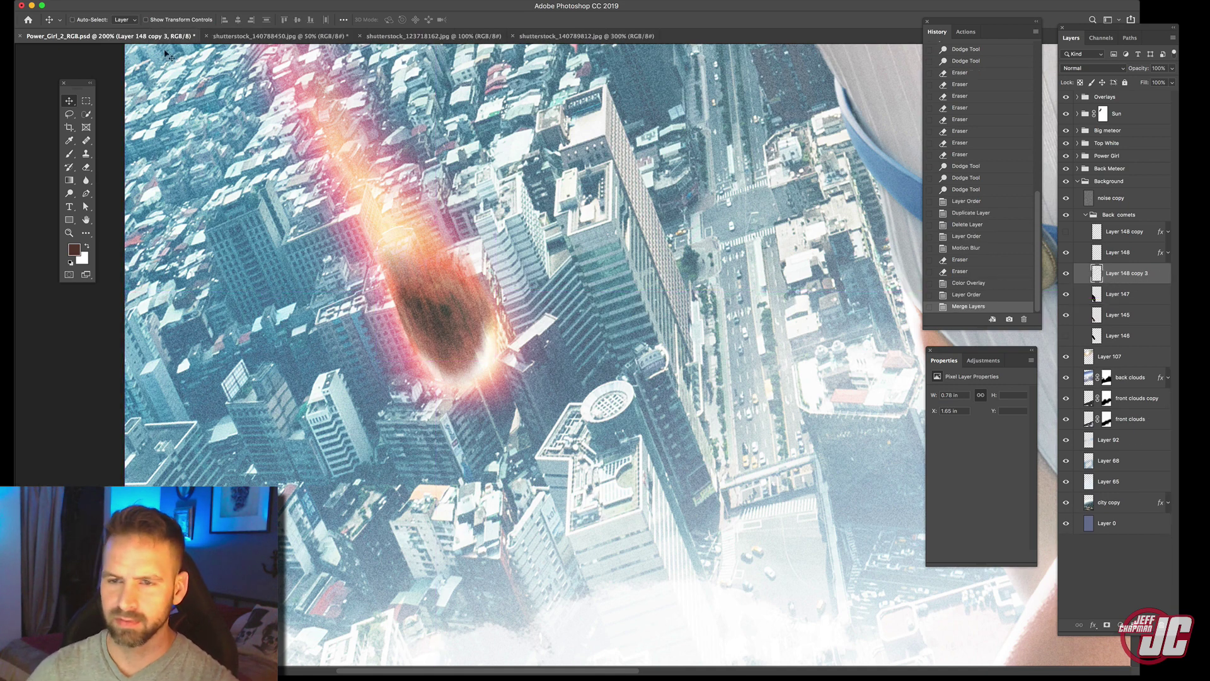
# Warp the merged blur layer so its streak follows the comet's tail above the asteroid.
pyautogui.click(69, 5)
pyautogui.moveTo(126, 227)
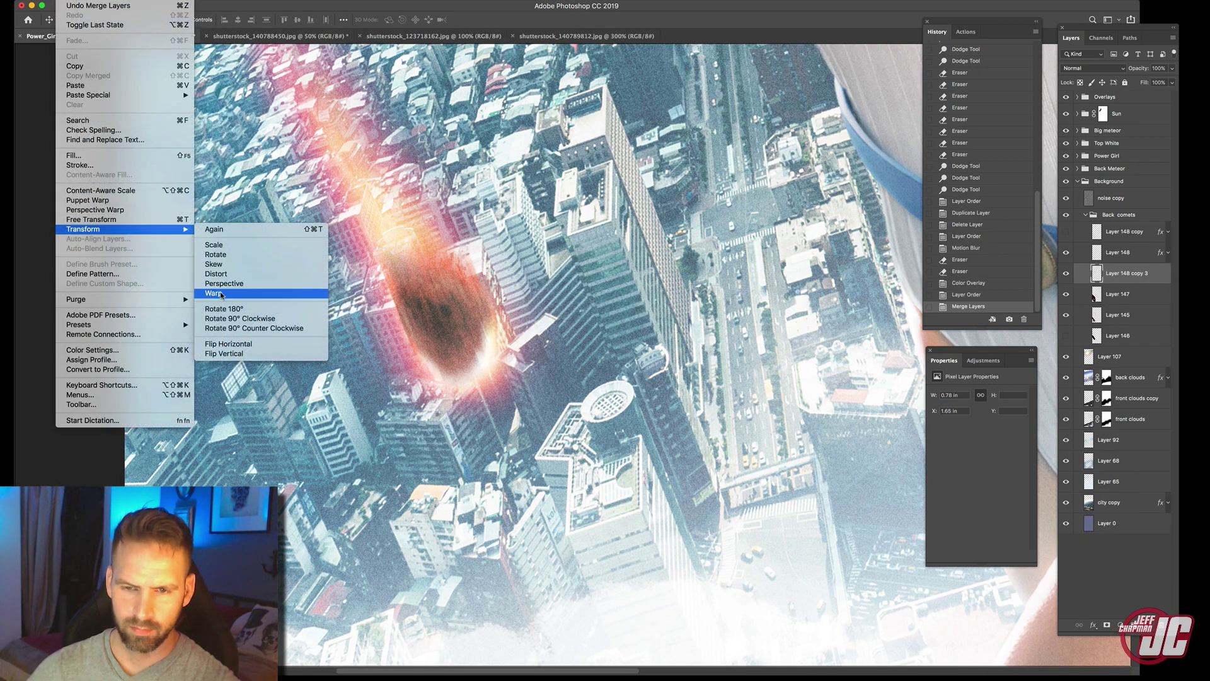
pyautogui.click(283, 282)
pyautogui.moveTo(377, 224); pyautogui.dragTo(348, 159)
pyautogui.moveTo(364, 219); pyautogui.dragTo(391, 211)
pyautogui.moveTo(486, 227); pyautogui.dragTo(465, 230)
pyautogui.press('Return')
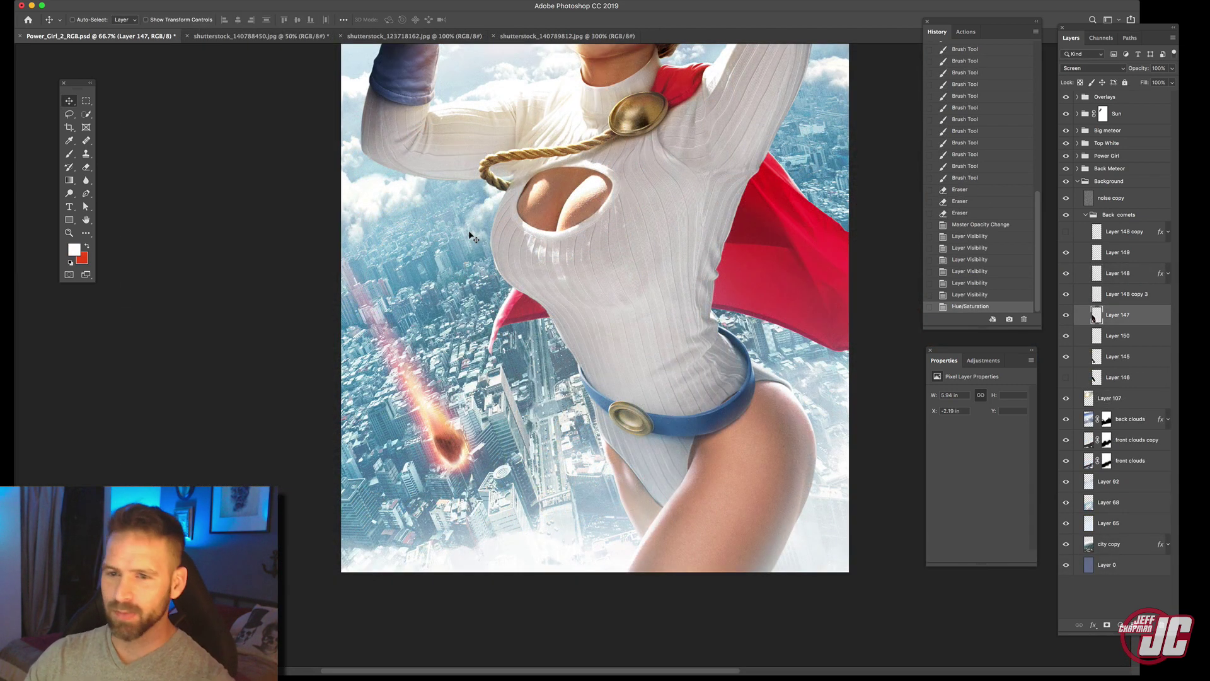
# Duplicate the Back comets group above the first comet, scaling the copy to about 65% and rotating it about -6°.
pyautogui.click(1085, 216)
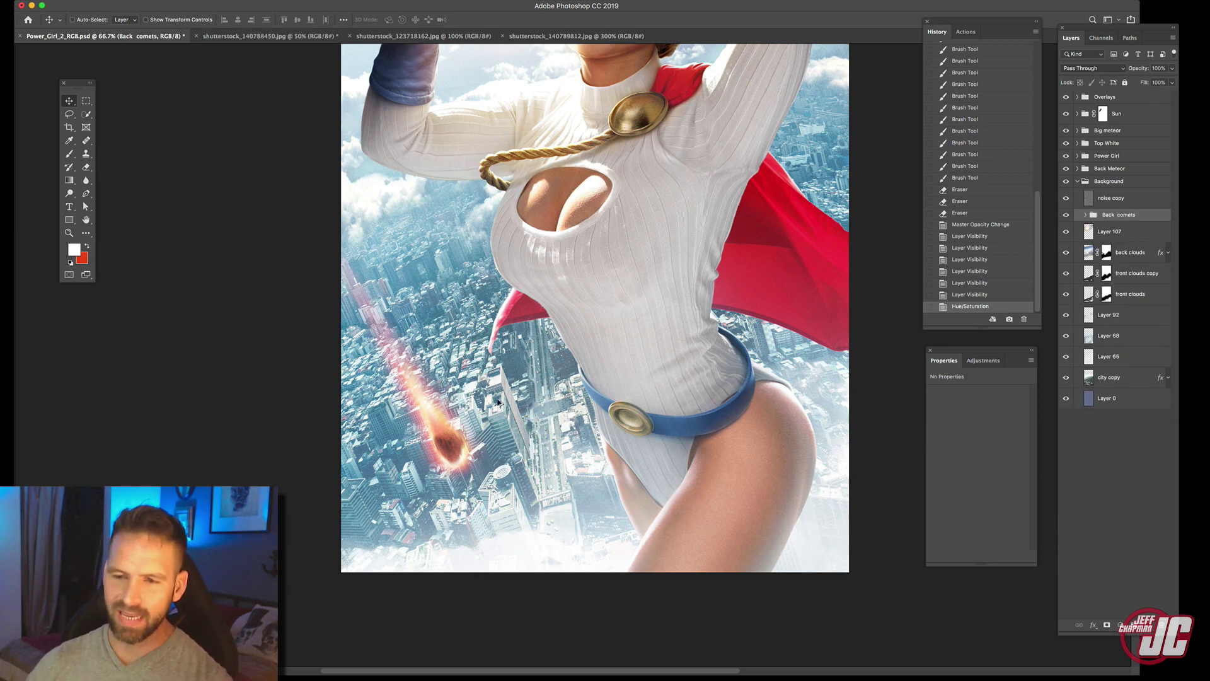
pyautogui.moveTo(475, 398); pyautogui.dragTo(474, 261)
pyautogui.moveTo(475, 261); pyautogui.dragTo(474, 246)
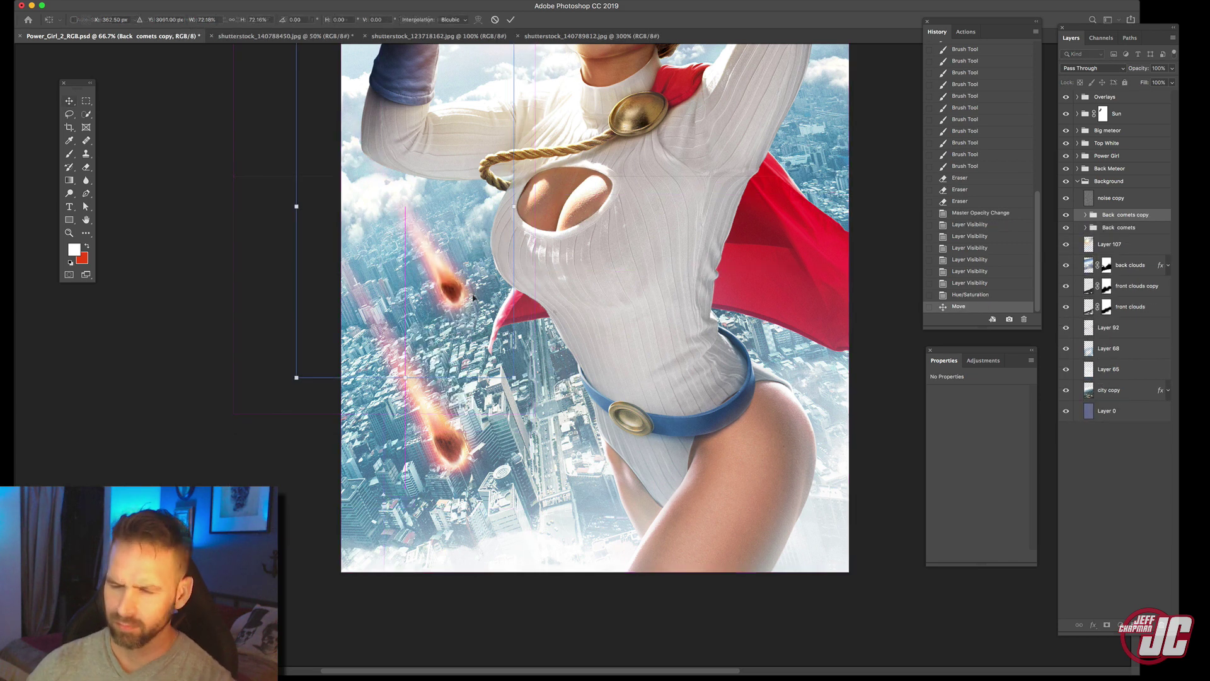
pyautogui.moveTo(517, 384); pyautogui.dragTo(535, 360)
pyautogui.moveTo(485, 277); pyautogui.dragTo(469, 282)
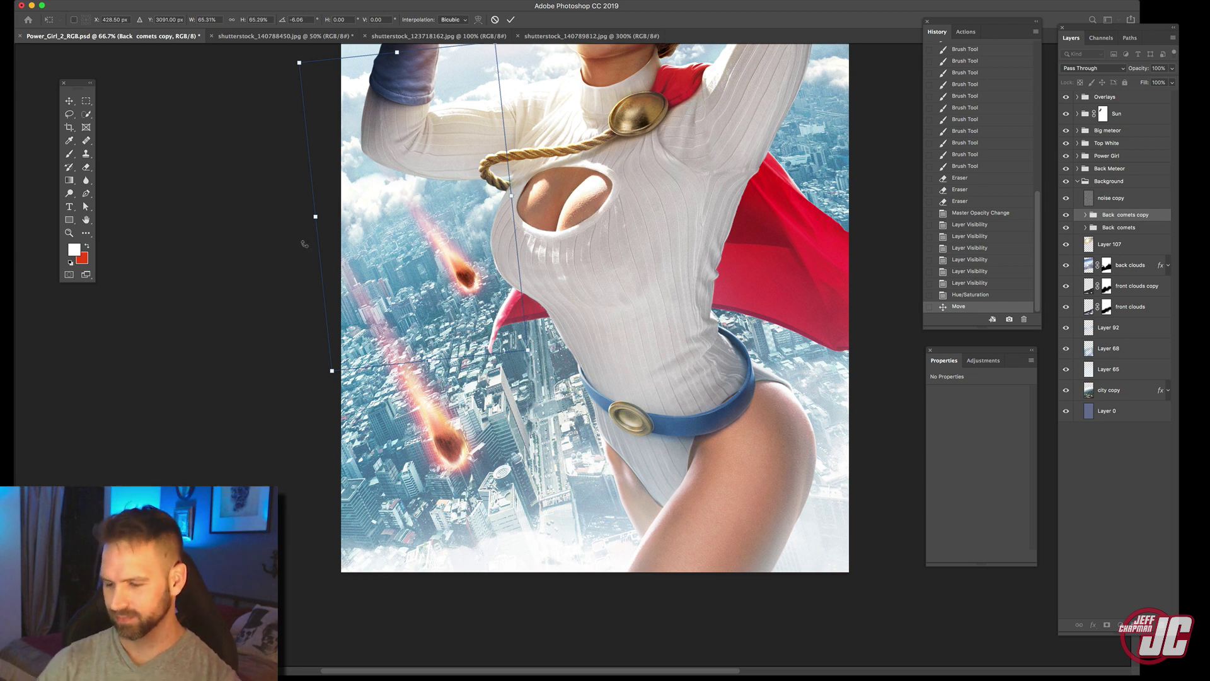
pyautogui.press('Return')
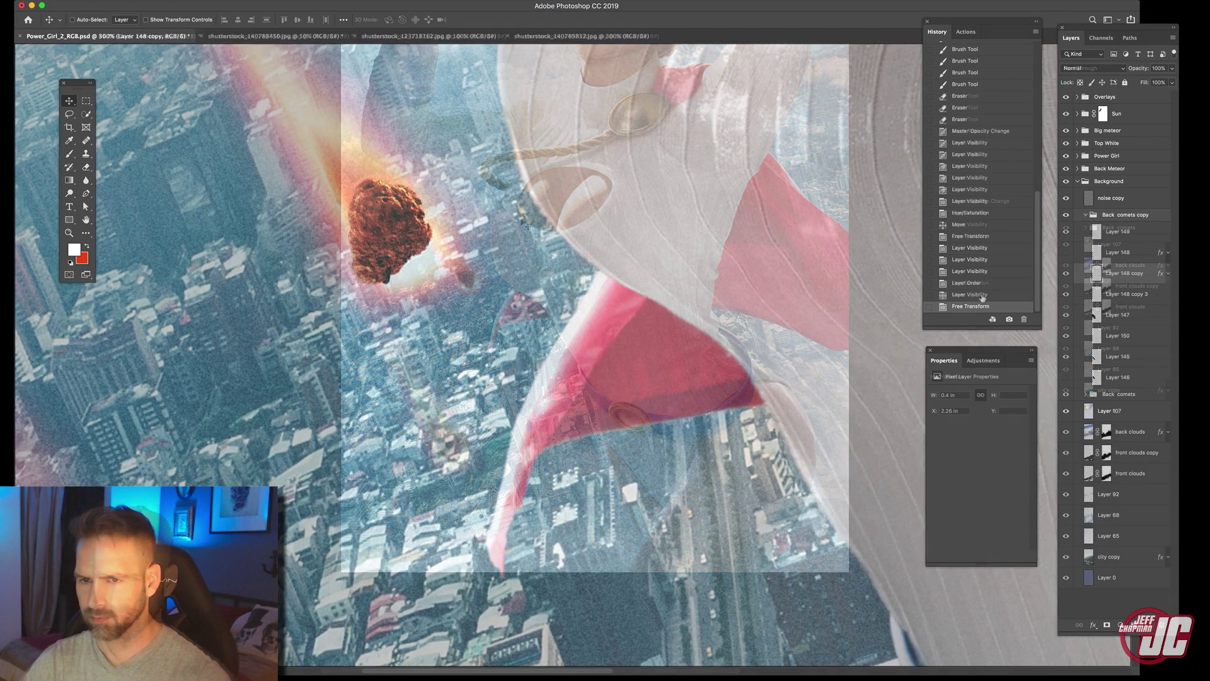
# Revert the last free transform, then duplicate Layer 148 copy and hide the duplicate as a backup.
pyautogui.click(980, 295)
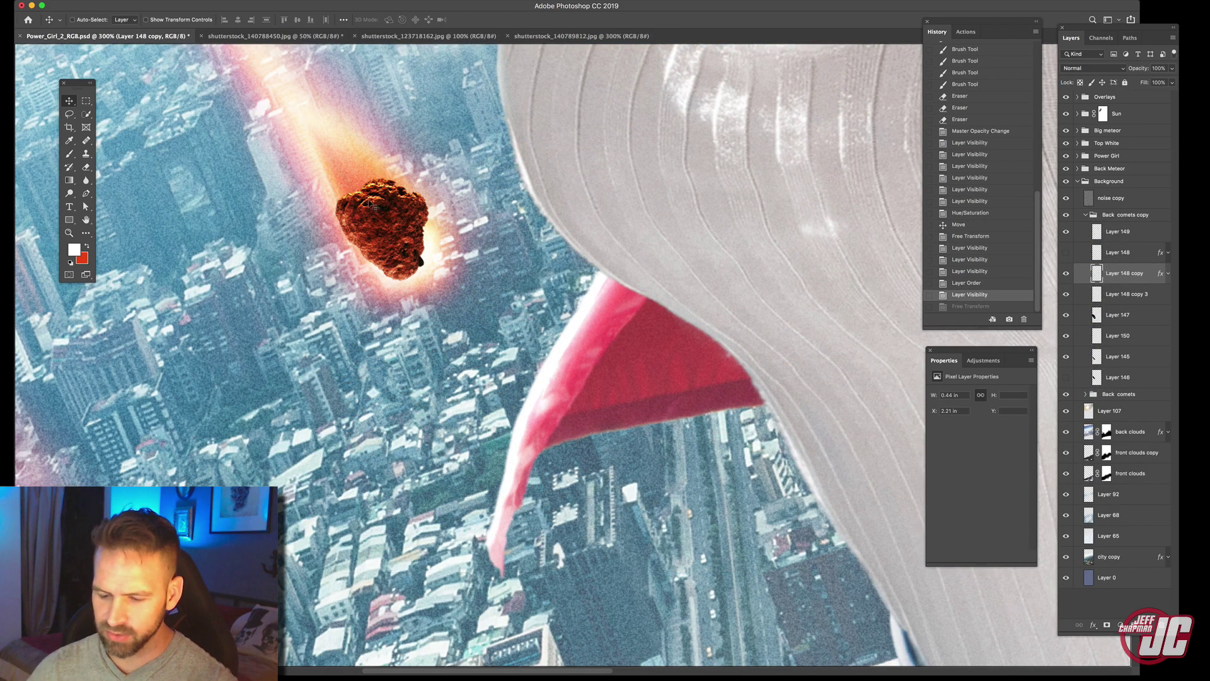
pyautogui.press('super+t')
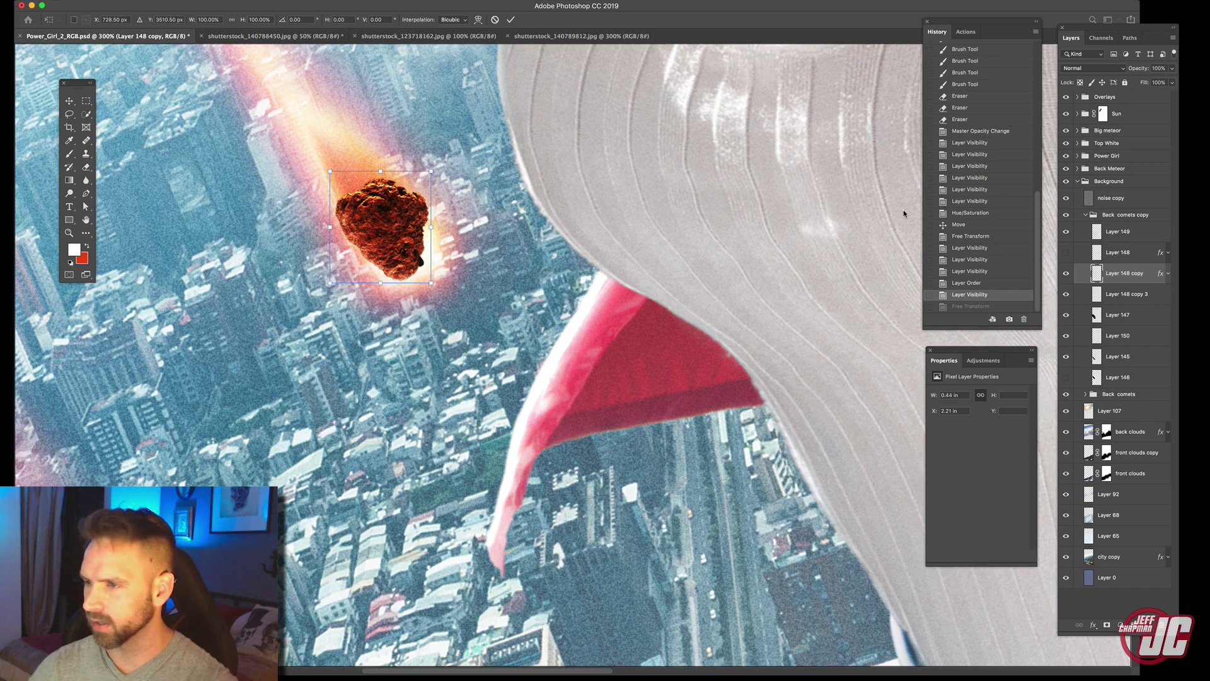
pyautogui.press('Escape')
pyautogui.keyDown('alt'); pyautogui.moveTo(1146, 272); pyautogui.dragTo(1145, 264); pyautogui.keyUp('alt')
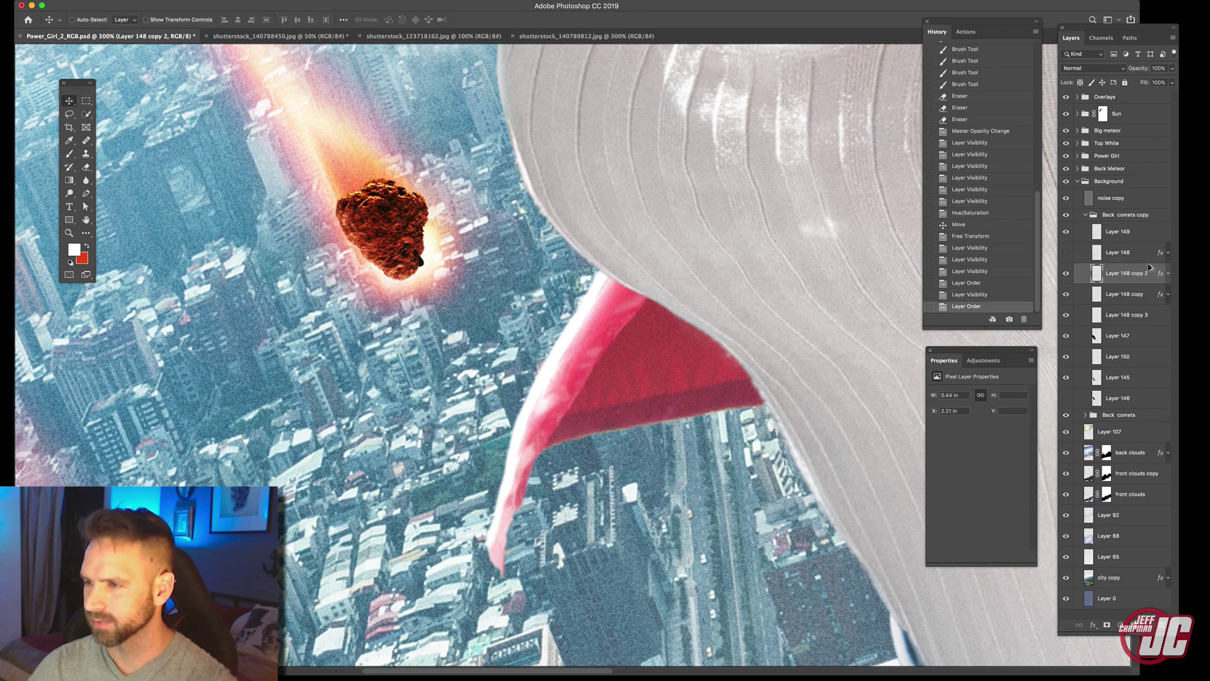
pyautogui.click(1066, 274)
pyautogui.click(1124, 292)
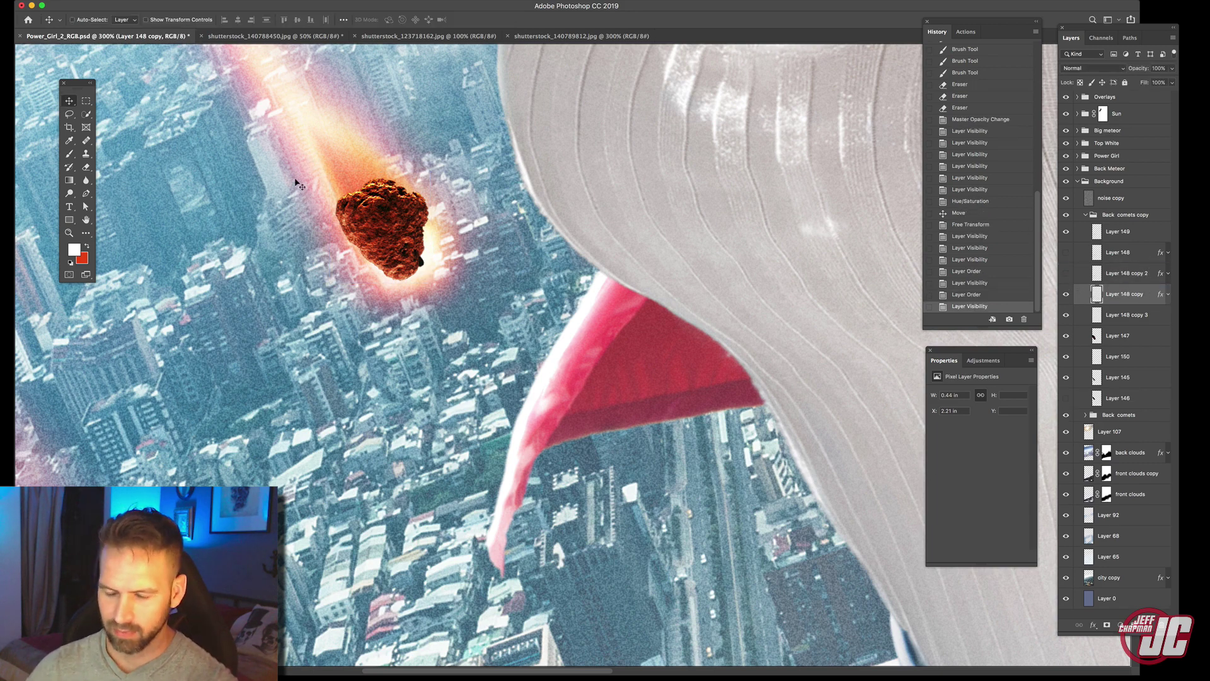
# Rotate the sharp asteroid on Layer 148 copy so its rock differs from the first comet's.
pyautogui.press('super+t')
pyautogui.moveTo(441, 176); pyautogui.dragTo(385, 337)
pyautogui.press('Return')
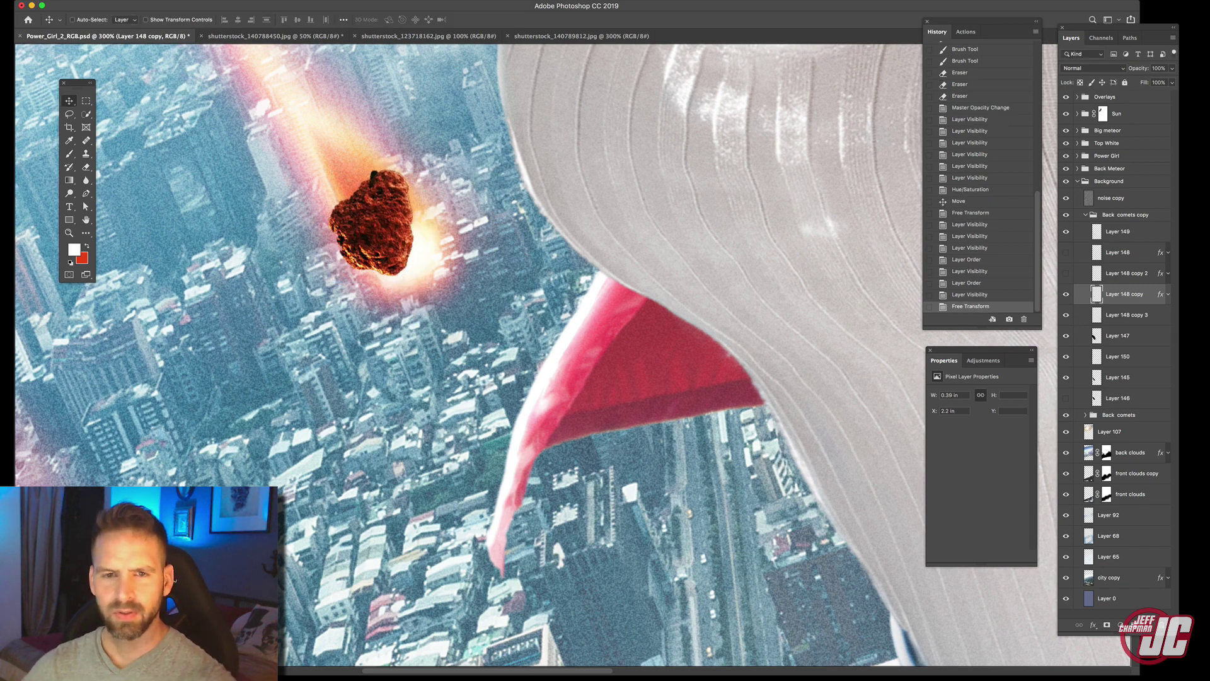
# Warp the rotated asteroid on Layer 148 copy into an elongated shape that fits the comet's glowing head.
pyautogui.click(66, 1)
pyautogui.moveTo(91, 229)
pyautogui.click(236, 294)
pyautogui.moveTo(400, 246); pyautogui.dragTo(413, 255)
pyautogui.moveTo(340, 228); pyautogui.dragTo(346, 225)
pyautogui.press('Return')
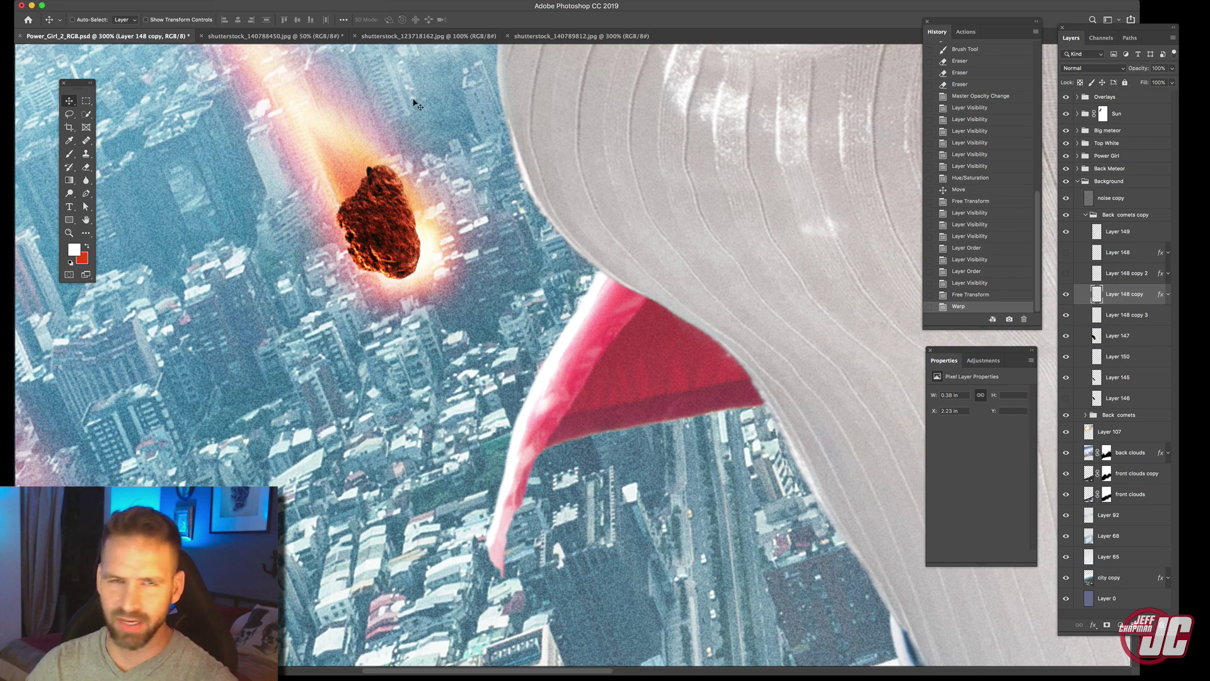
# Apply a short Motion Blur to Layer 148 copy, angled along the comet's tail.
pyautogui.click(199, 0)
pyautogui.moveTo(235, 116)
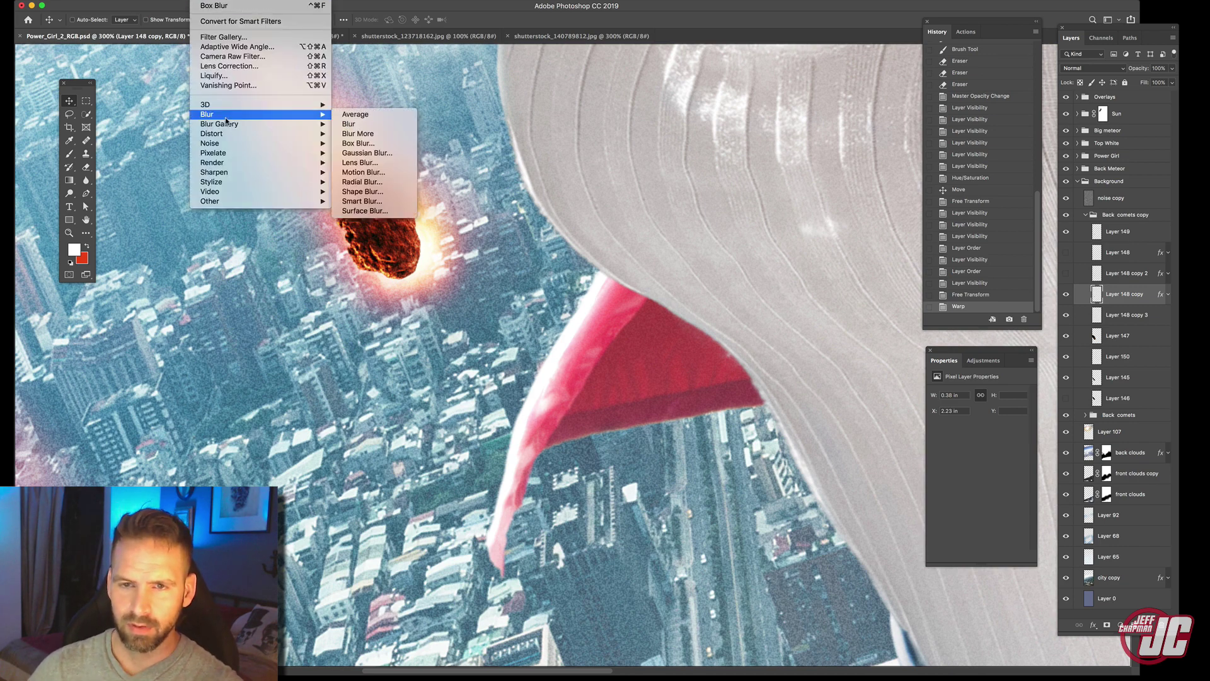
pyautogui.click(366, 172)
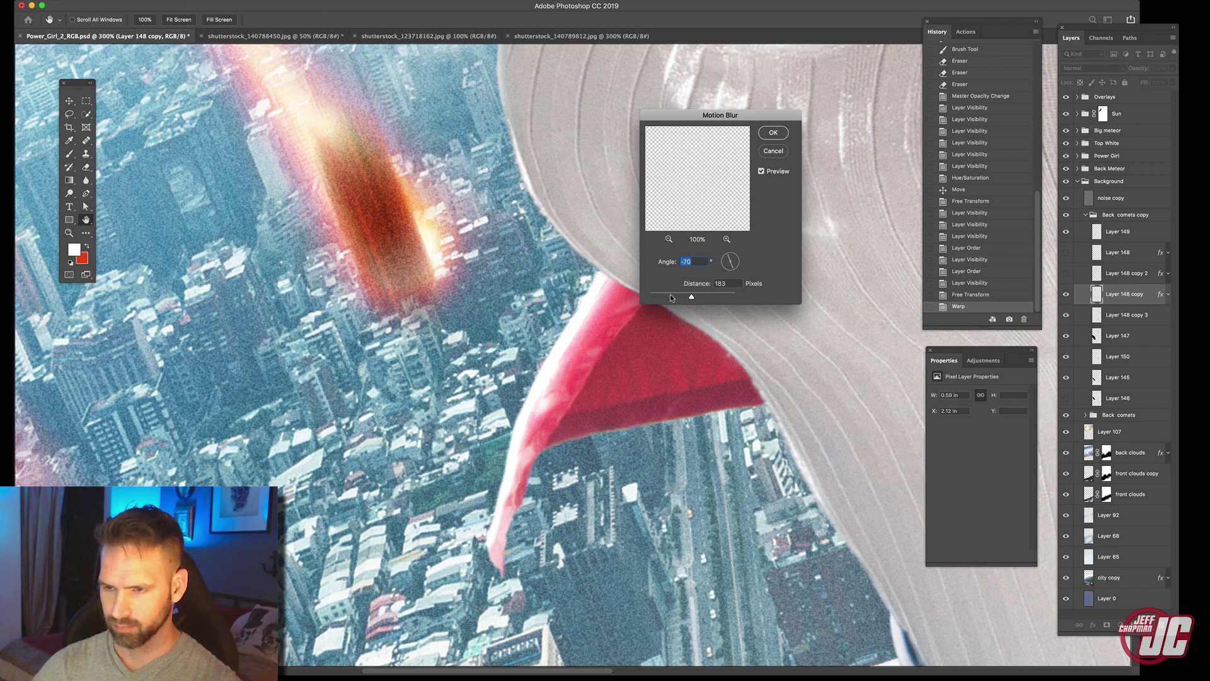
pyautogui.moveTo(670, 297); pyautogui.dragTo(665, 296)
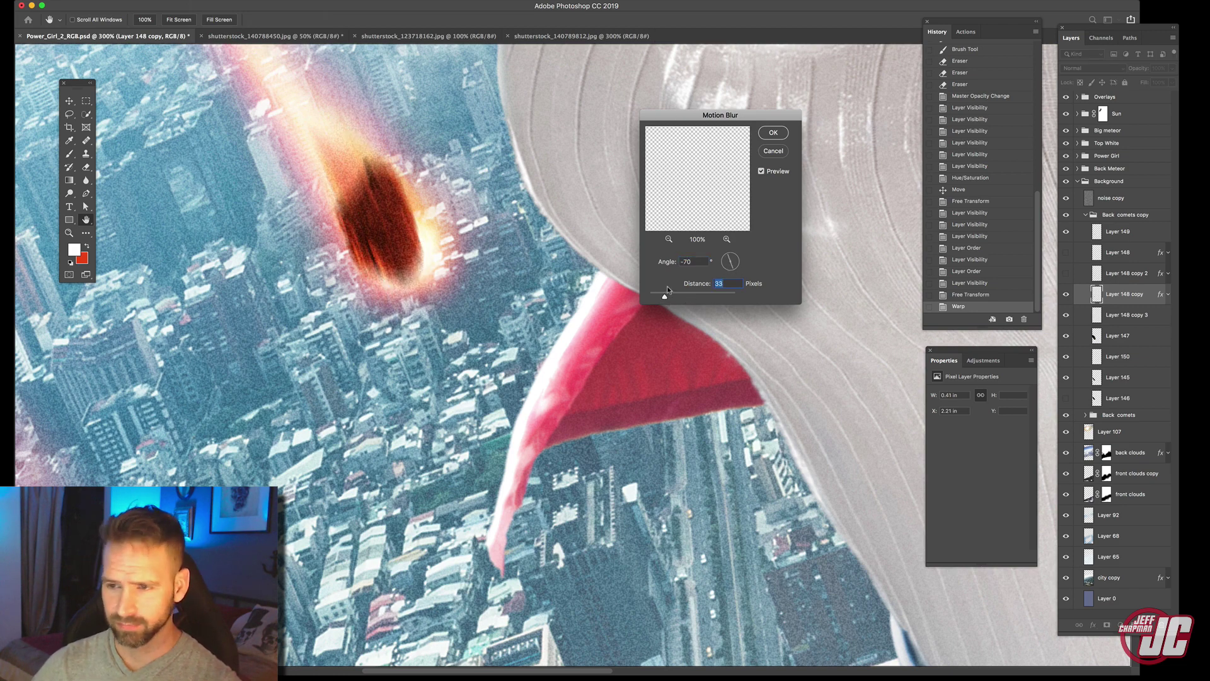
pyautogui.moveTo(733, 269); pyautogui.dragTo(735, 267)
pyautogui.moveTo(667, 297); pyautogui.dragTo(663, 298)
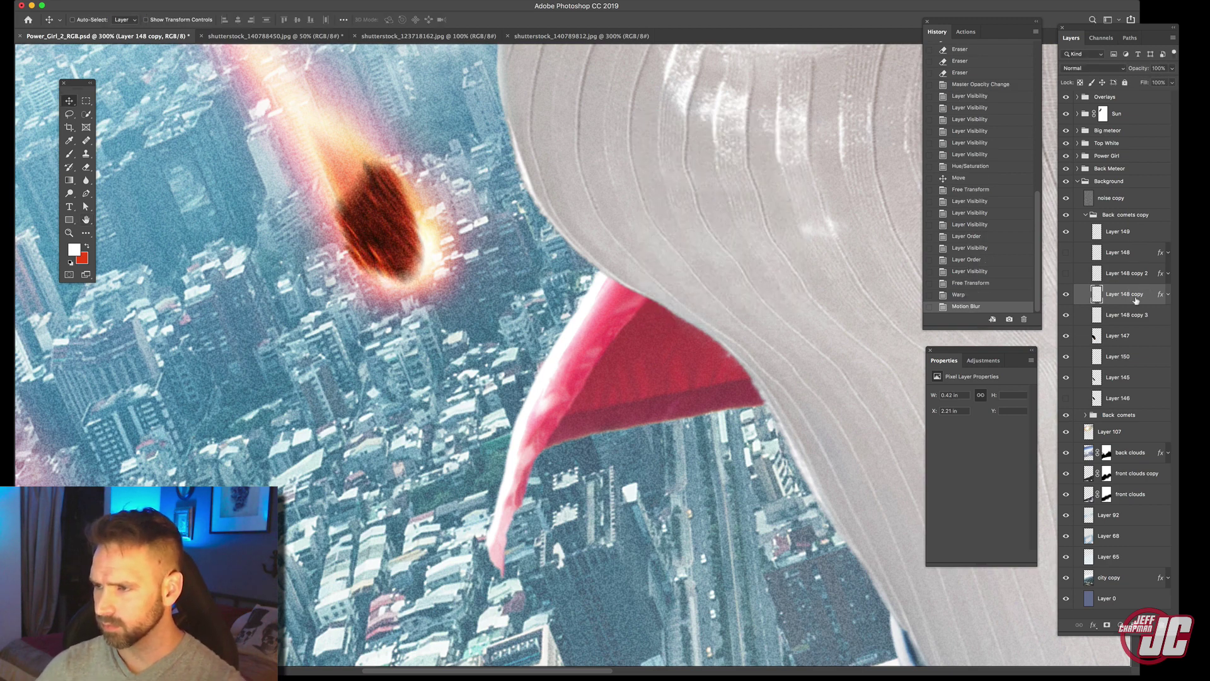
# Reduce the opacity of Layer 148 copy to 76%, judging the asteroid against the whole scene.
pyautogui.moveTo(1158, 82); pyautogui.dragTo(1163, 82)
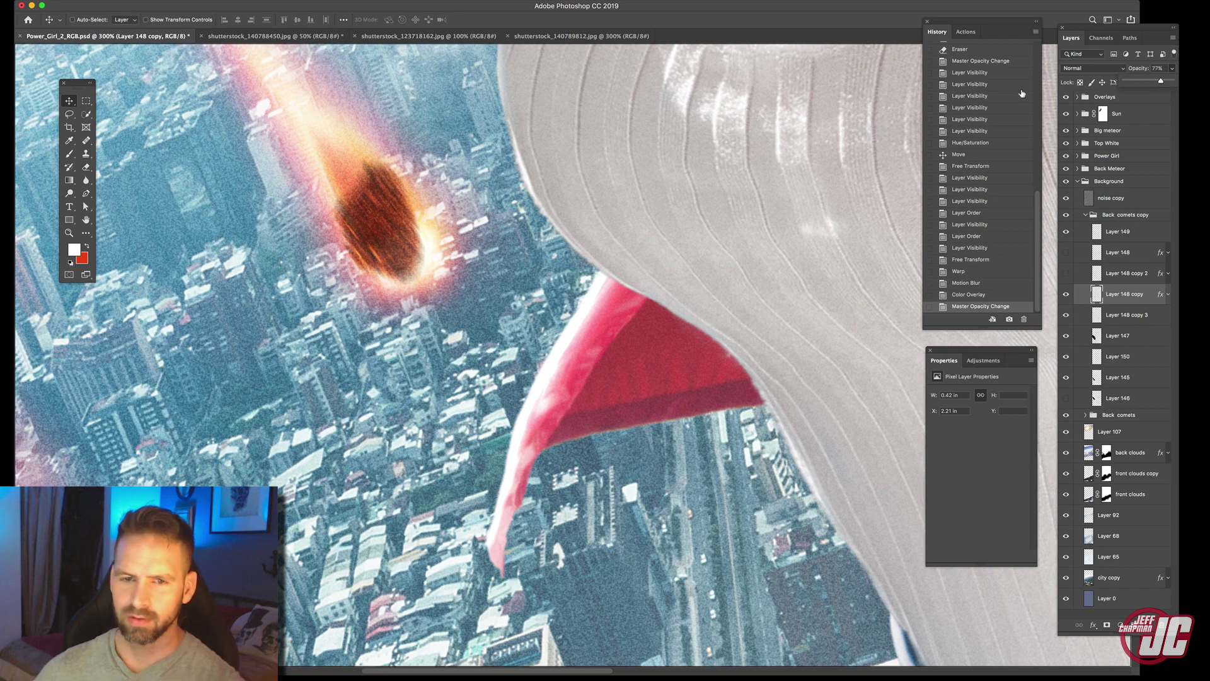
pyautogui.click(70, 233)
pyautogui.keyDown('alt'); pyautogui.click(490, 269); pyautogui.keyUp('alt')
pyautogui.keyDown('alt'); pyautogui.click(490, 269); pyautogui.keyUp('alt')
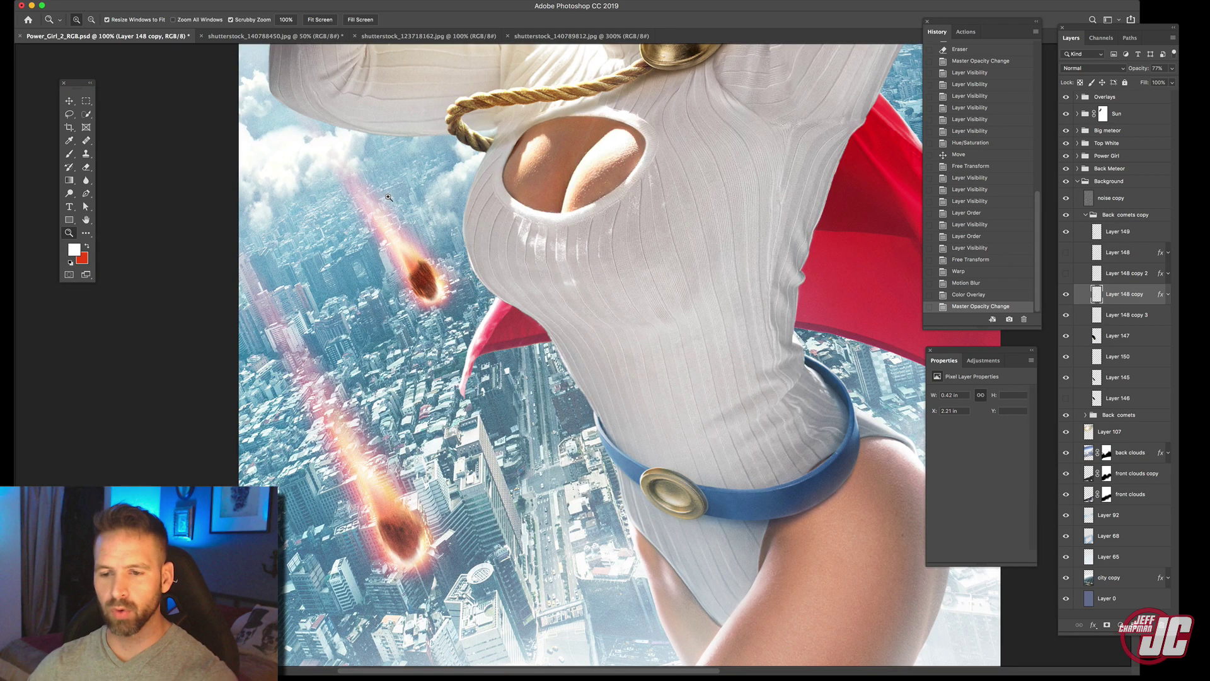
pyautogui.click(1172, 69)
pyautogui.moveTo(1163, 82); pyautogui.dragTo(1149, 84)
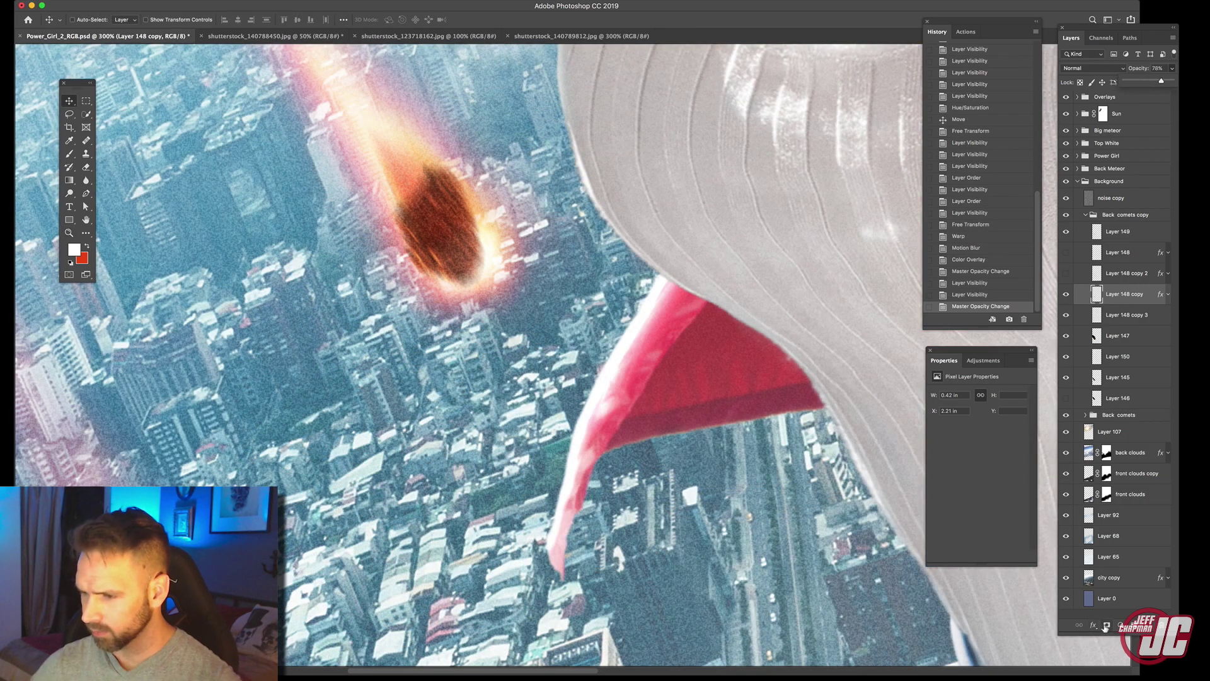
# Add a layer mask to Layer 148 copy and fade the asteroid's edges with a black brush at 31% opacity.
pyautogui.click(1107, 625)
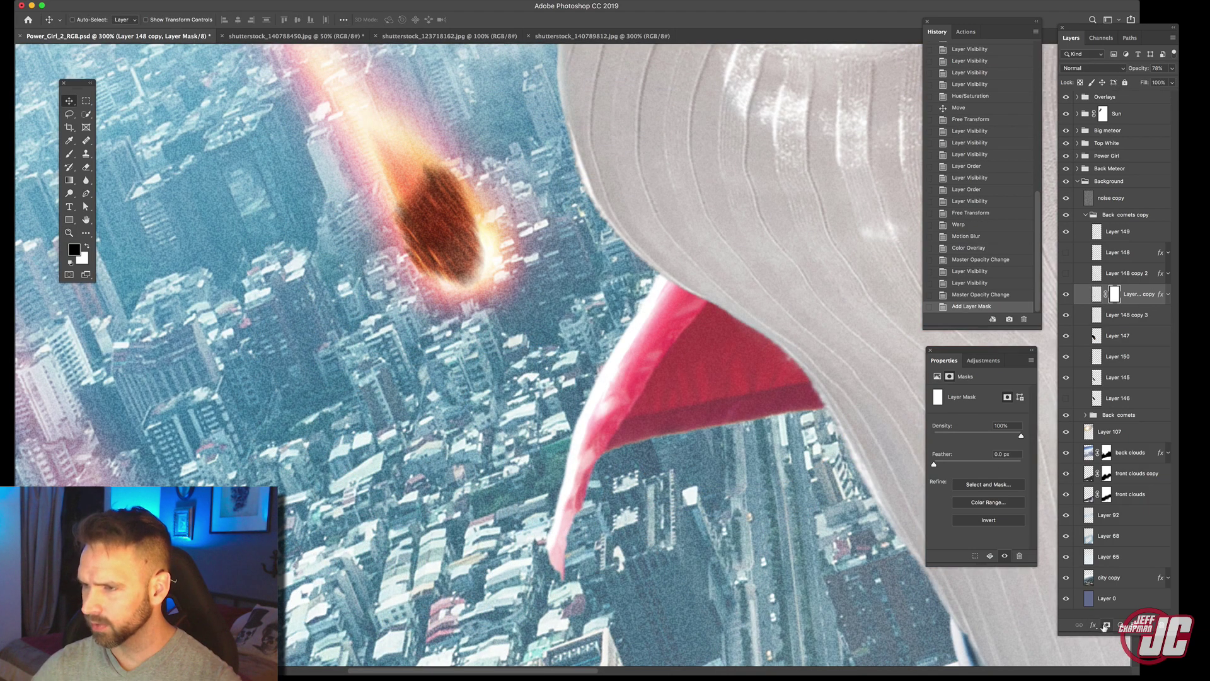
pyautogui.click(69, 153)
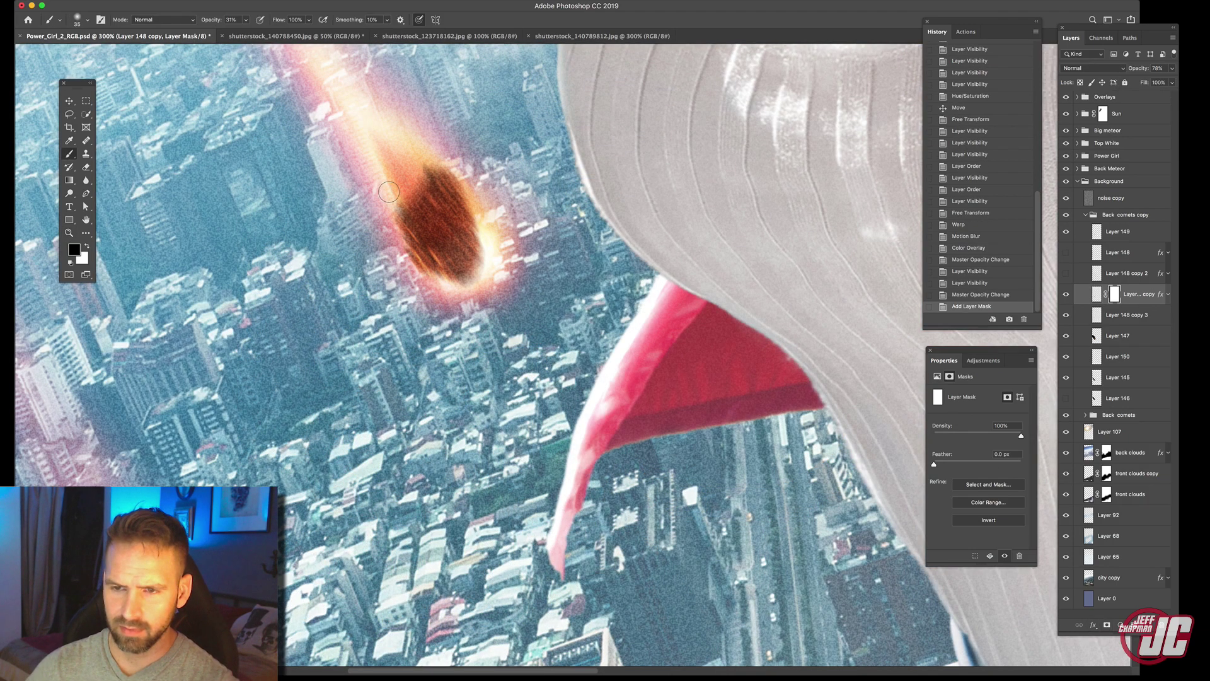
pyautogui.moveTo(388, 189)
pyautogui.mouseDown()
pyautogui.moveTo(398, 265)
pyautogui.moveTo(392, 216)
pyautogui.moveTo(423, 298)
pyautogui.moveTo(409, 274)
pyautogui.mouseUp()
pyautogui.rightClick(482, 214)
pyautogui.click(481, 211)
pyautogui.moveTo(416, 164); pyautogui.dragTo(486, 174)
pyautogui.moveTo(486, 172)
pyautogui.mouseDown()
pyautogui.moveTo(416, 216)
pyautogui.moveTo(460, 249)
pyautogui.mouseUp()
pyautogui.moveTo(379, 177)
pyautogui.mouseDown()
pyautogui.moveTo(454, 256)
pyautogui.moveTo(416, 283)
pyautogui.mouseUp()
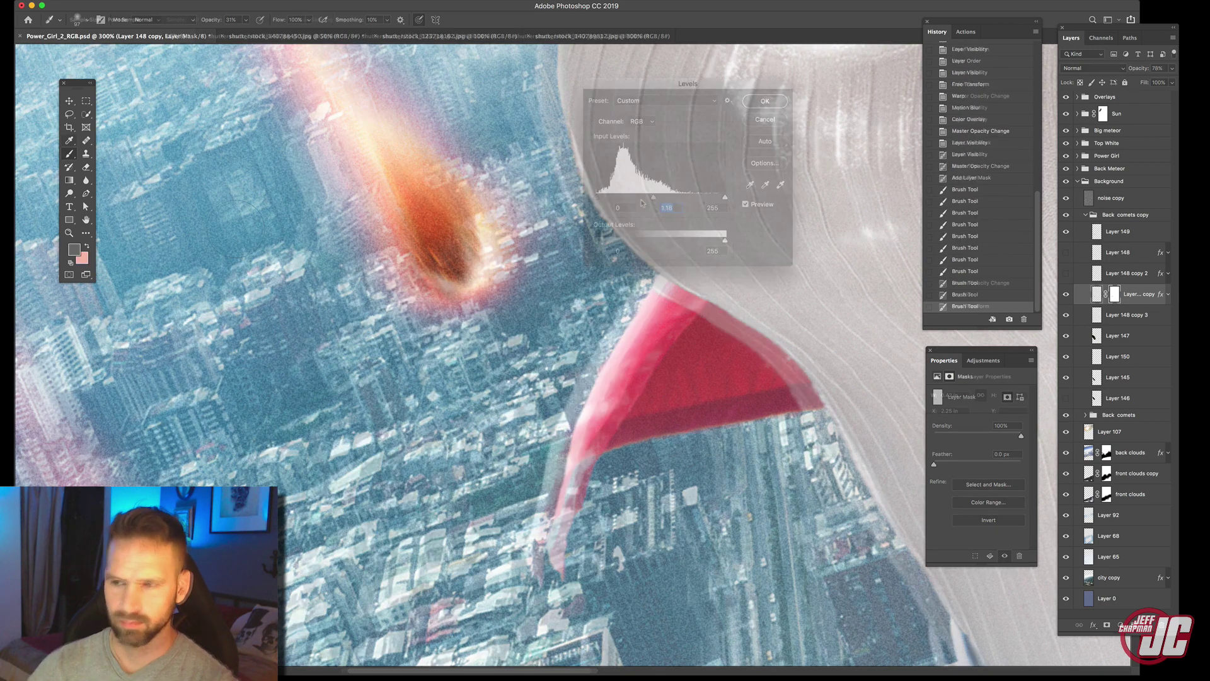
# Lighten Layer 148 copy with Levels: midtones 1.87, input white 163 and output black 25.
pyautogui.moveTo(660, 198); pyautogui.dragTo(633, 197)
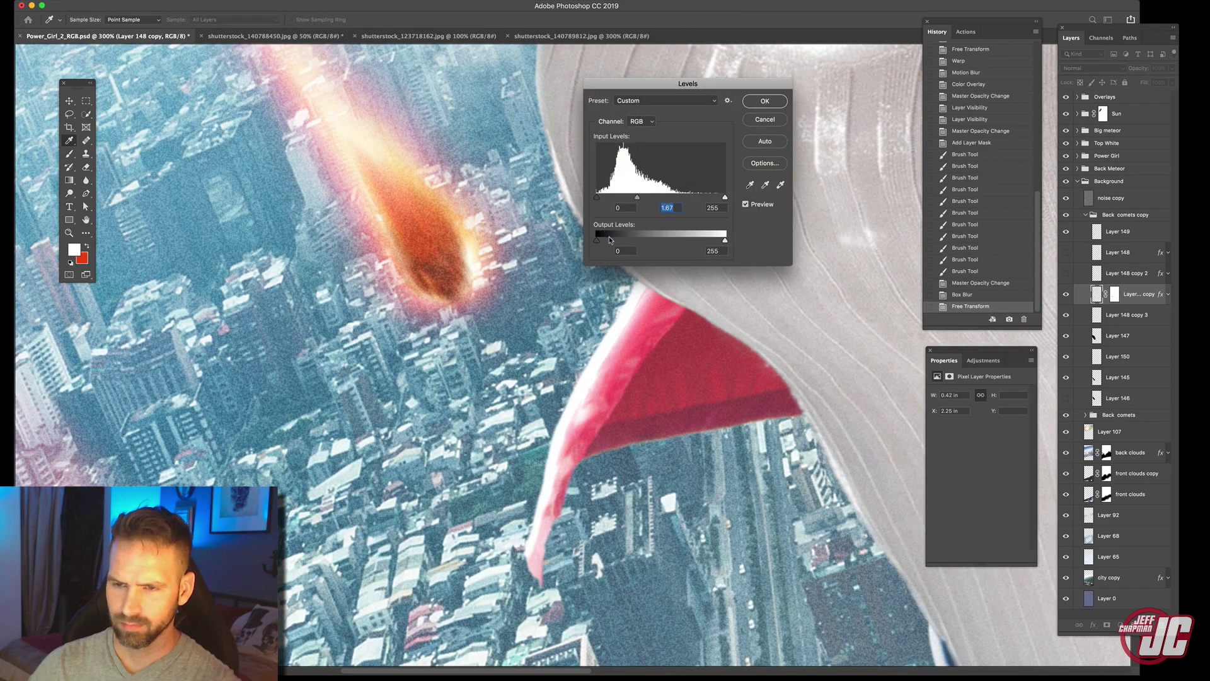
pyautogui.moveTo(597, 239); pyautogui.dragTo(609, 240)
pyautogui.moveTo(725, 197); pyautogui.dragTo(690, 197)
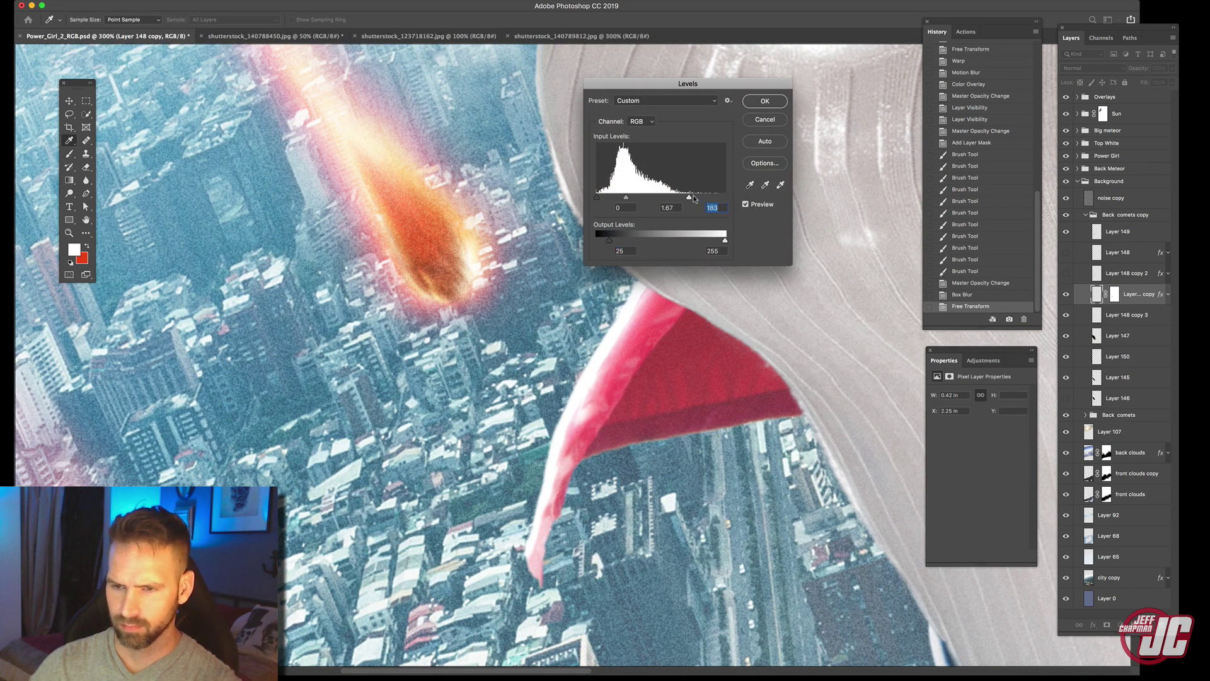
pyautogui.click(765, 101)
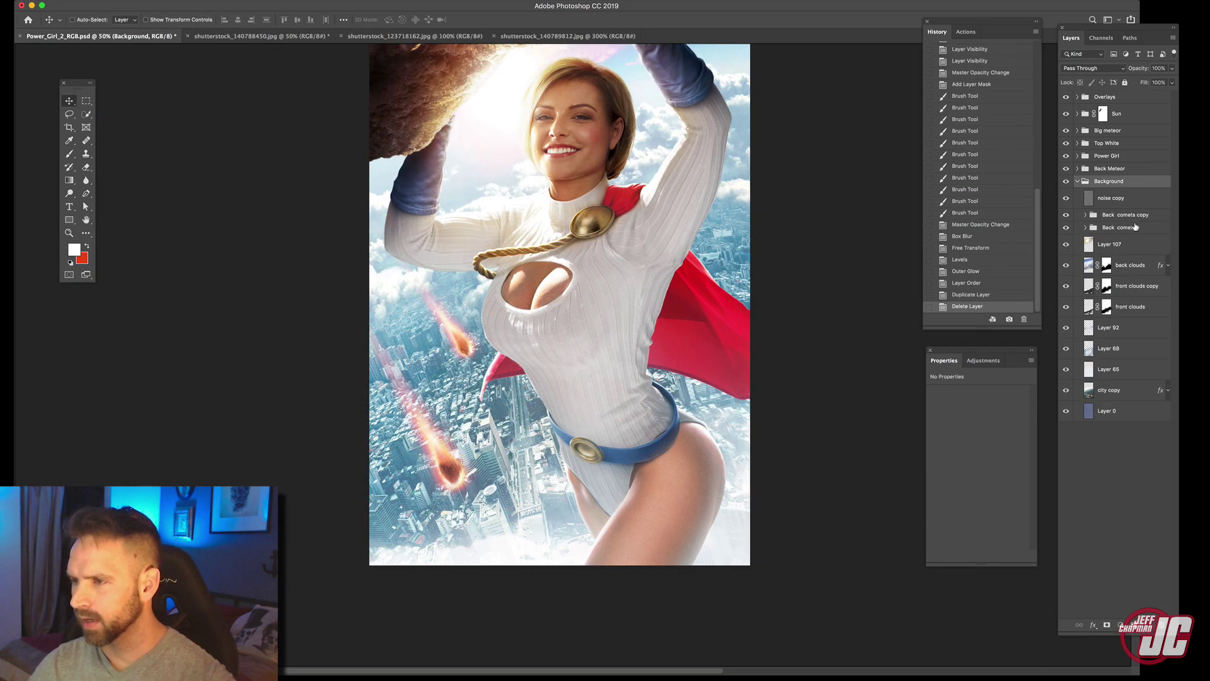
# Duplicate the Back comets group, place the copy beside the raised arm above the cape, and scale it down.
pyautogui.click(1135, 228)
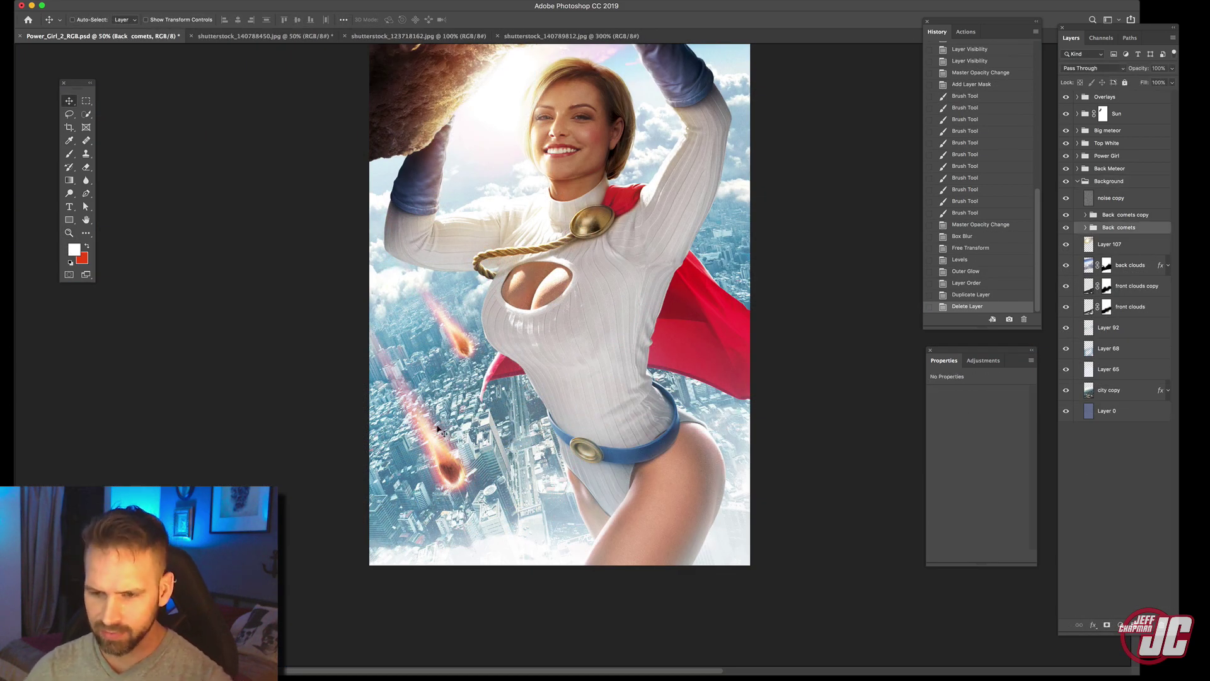
pyautogui.keyDown('alt'); pyautogui.moveTo(670, 211); pyautogui.dragTo(704, 237); pyautogui.keyUp('alt')
pyautogui.press('super+t')
pyautogui.keyDown('alt'); pyautogui.moveTo(774, 322); pyautogui.dragTo(725, 235); pyautogui.keyUp('alt')
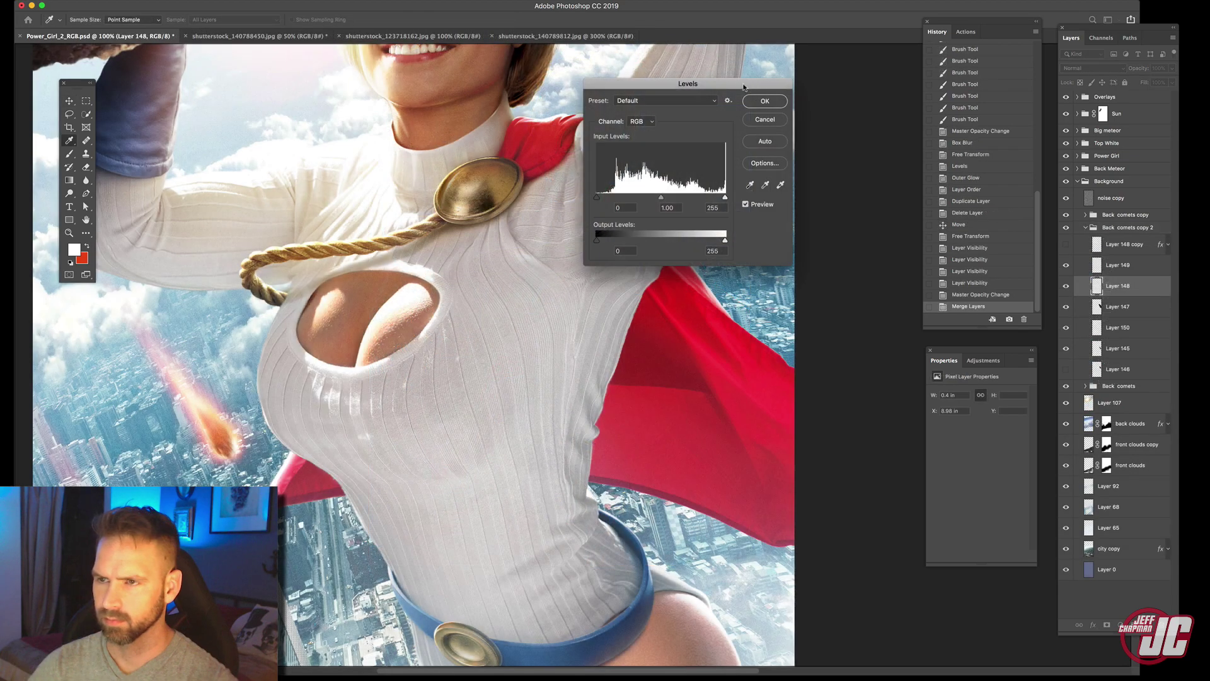
# Lighten Layer 148 in the Back comets copy 2 group with Levels, raising the output black and lowering the input white.
pyautogui.moveTo(688, 84); pyautogui.dragTo(870, 63)
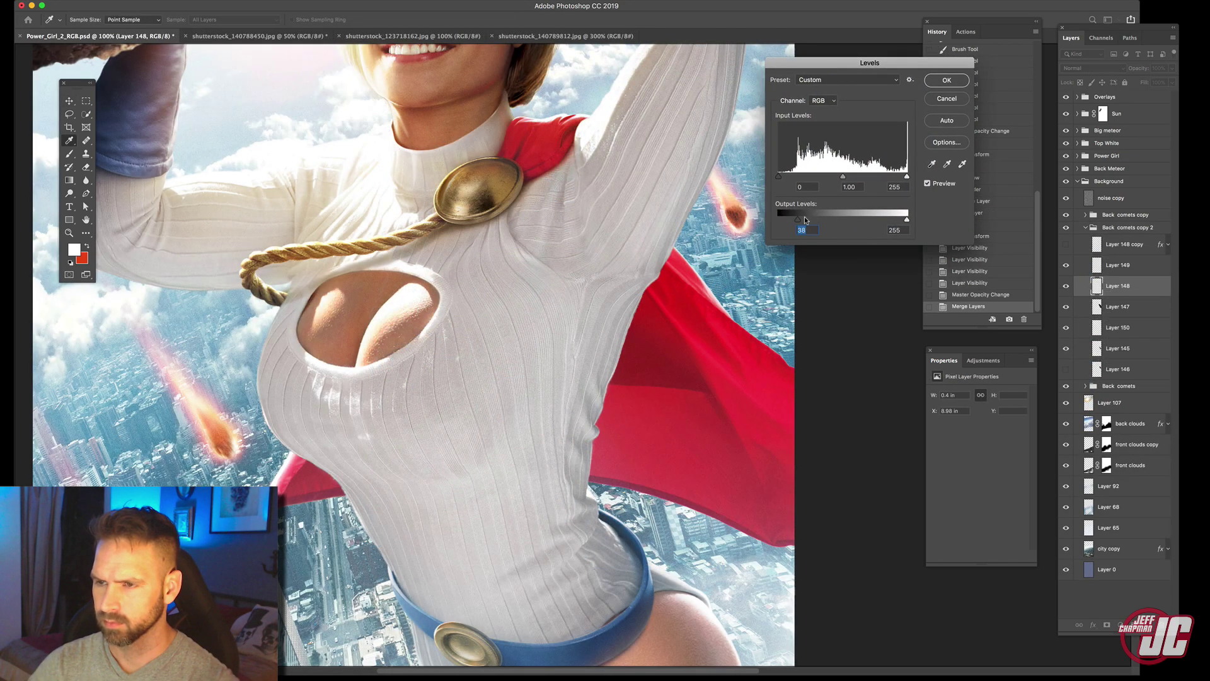
pyautogui.moveTo(798, 219); pyautogui.dragTo(810, 219)
pyautogui.moveTo(838, 63); pyautogui.dragTo(873, 58)
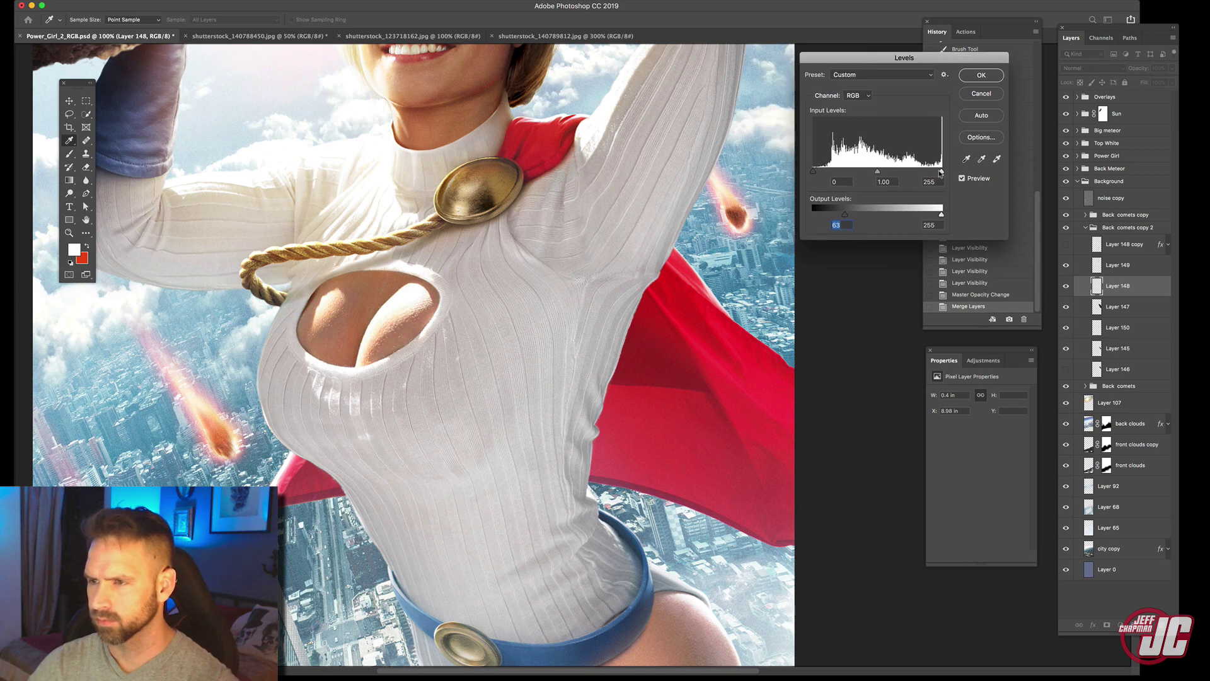
pyautogui.moveTo(940, 172); pyautogui.dragTo(913, 173)
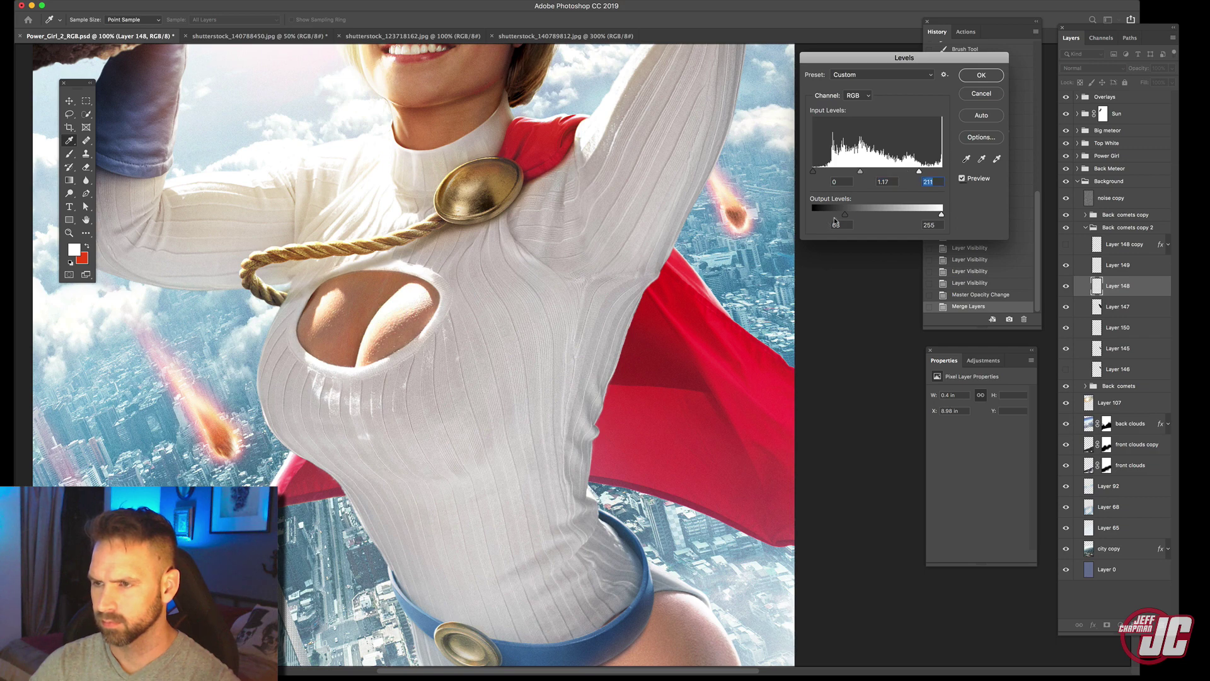
pyautogui.moveTo(842, 219); pyautogui.dragTo(864, 216)
pyautogui.moveTo(911, 172); pyautogui.dragTo(900, 171)
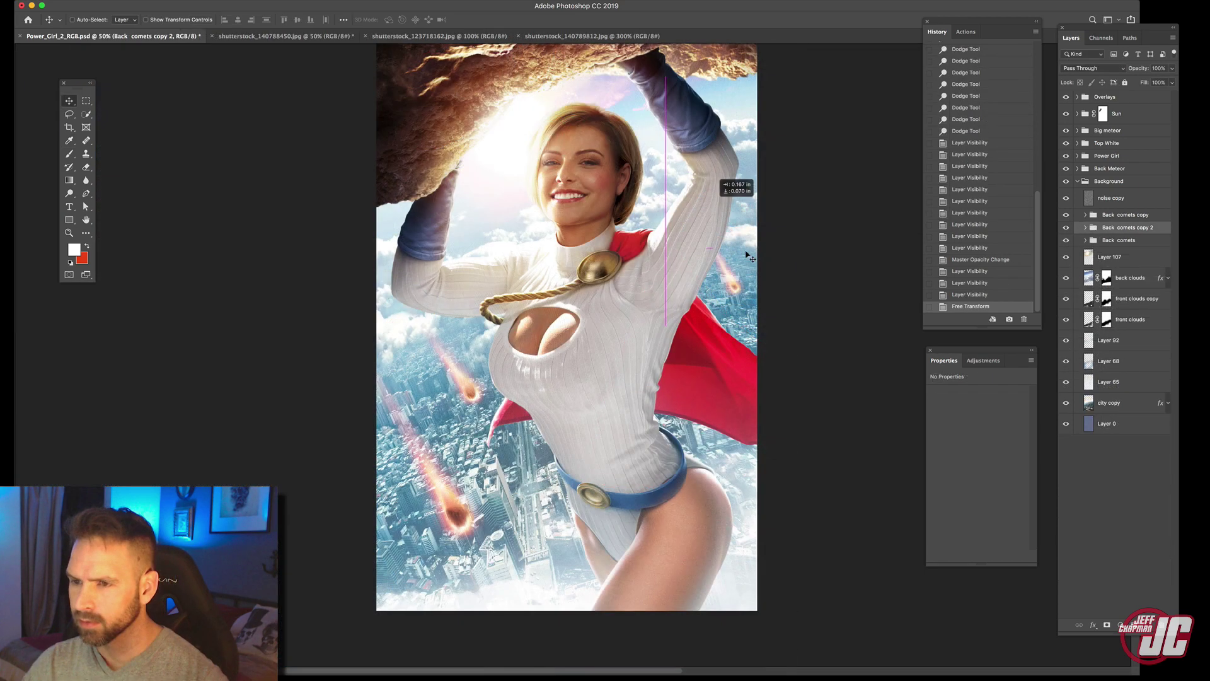
# Move the Back comets copy 2 group up into the sky above the raised arm, near the image's upper-right corner.
pyautogui.moveTo(749, 255); pyautogui.dragTo(735, 65)
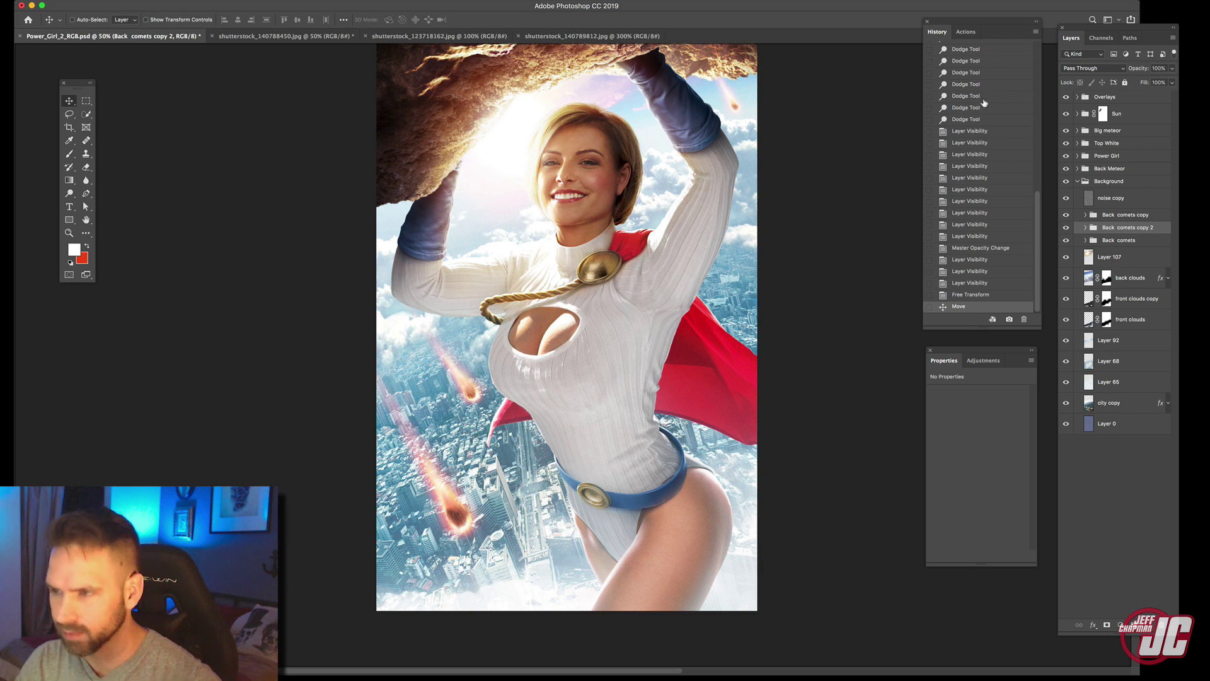
# Adjust the opacity of the Back comets copy 2 group and collapse the Background group.
pyautogui.click(1173, 69)
pyautogui.moveTo(1166, 82); pyautogui.dragTo(1171, 82)
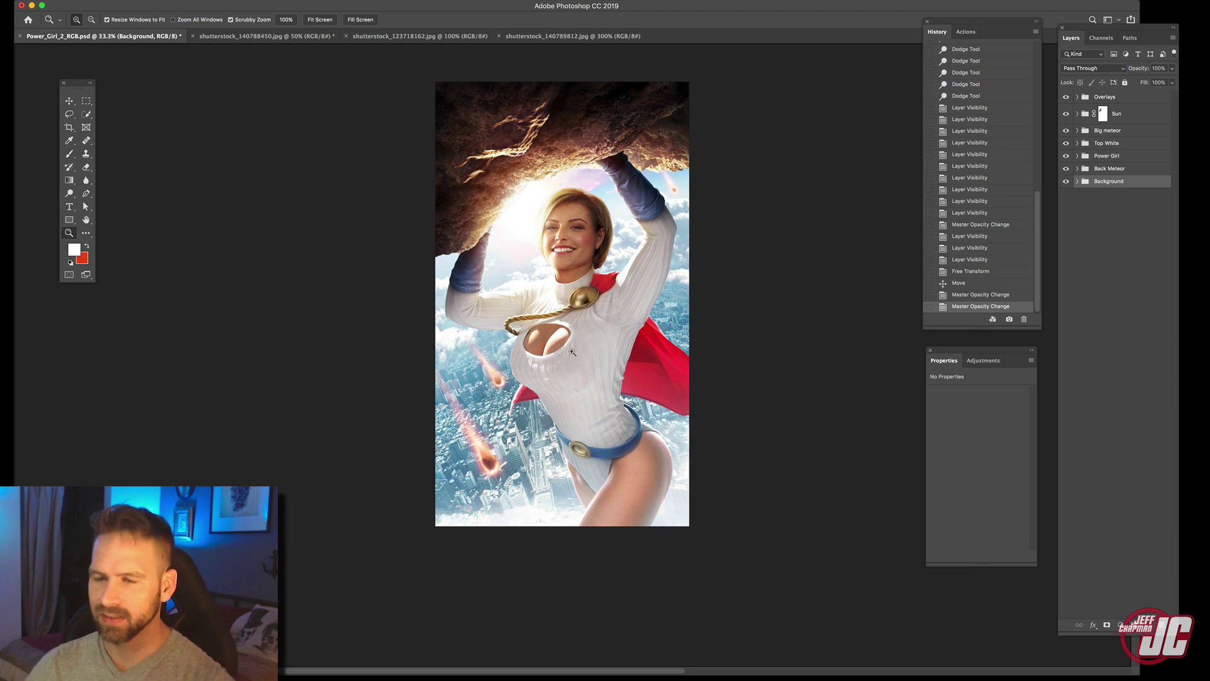
pyautogui.click(572, 351)
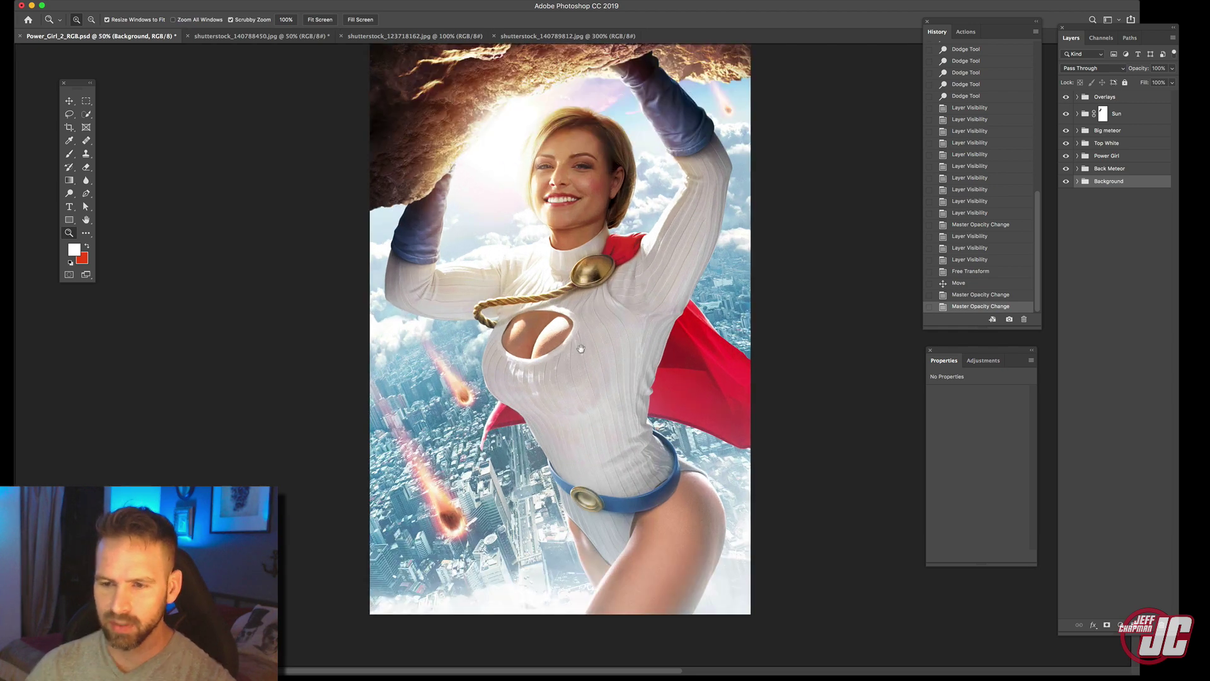
pyautogui.scroll(-2, 796, 337)
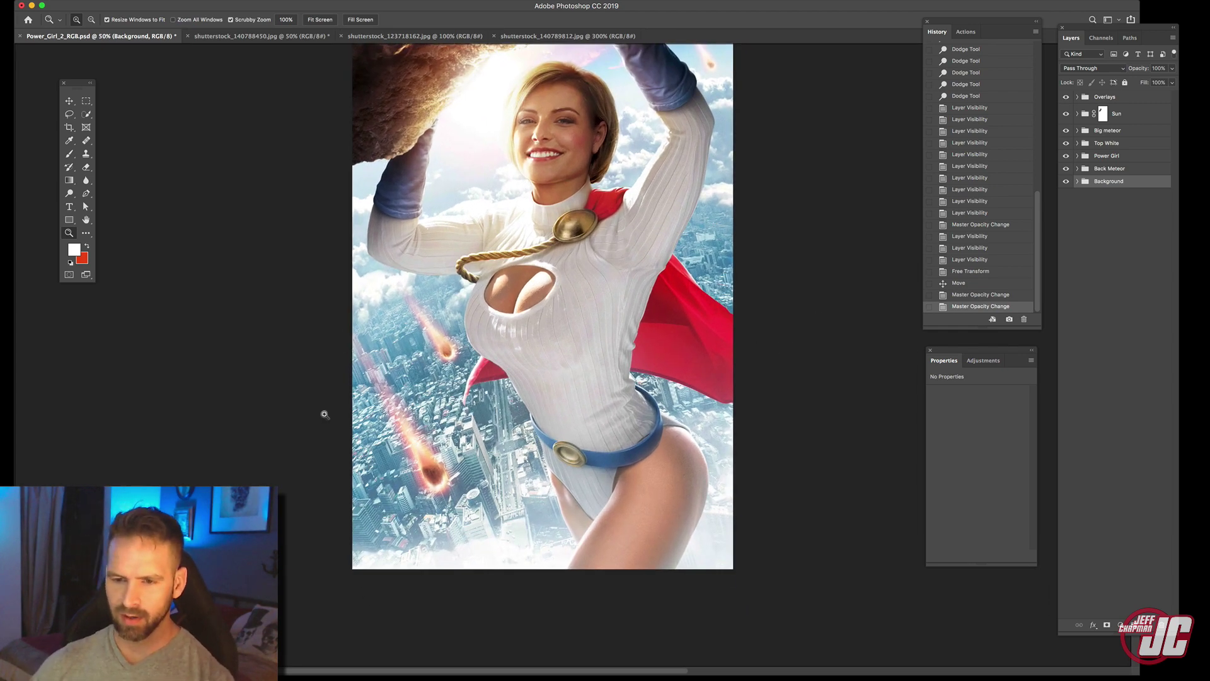
# Create a new layer above Layer 107 and set up a soft white brush of about 412 px with 0% hardness.
pyautogui.click(1078, 181)
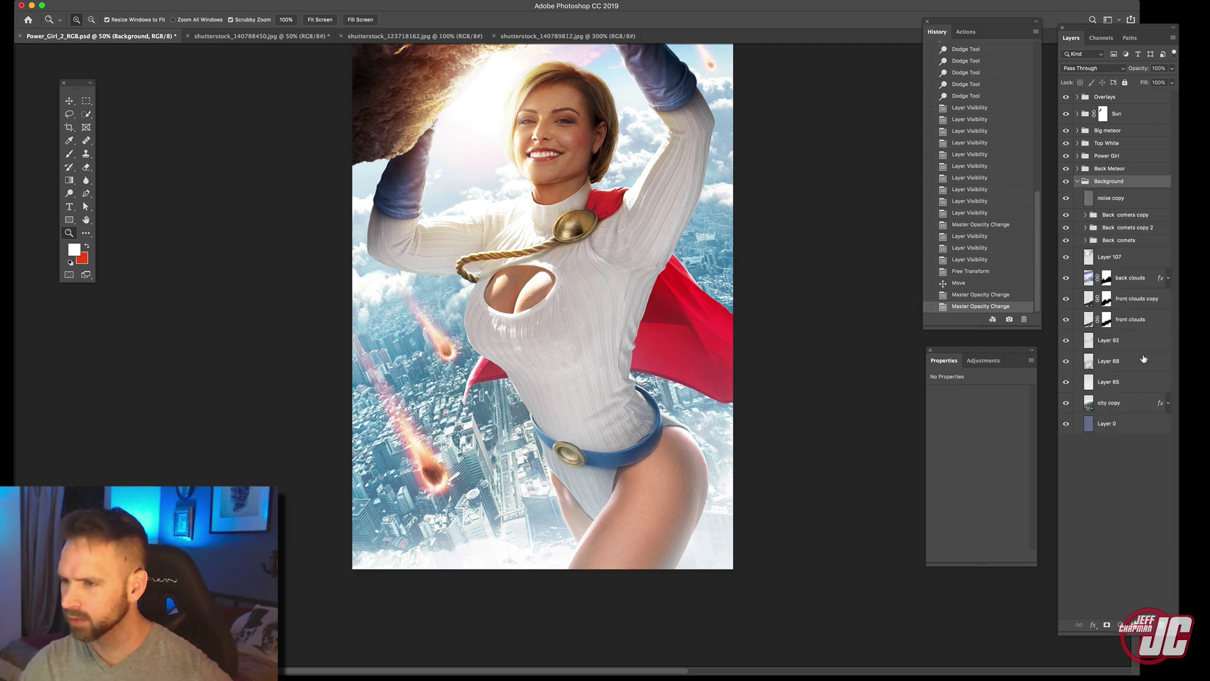
pyautogui.click(1134, 258)
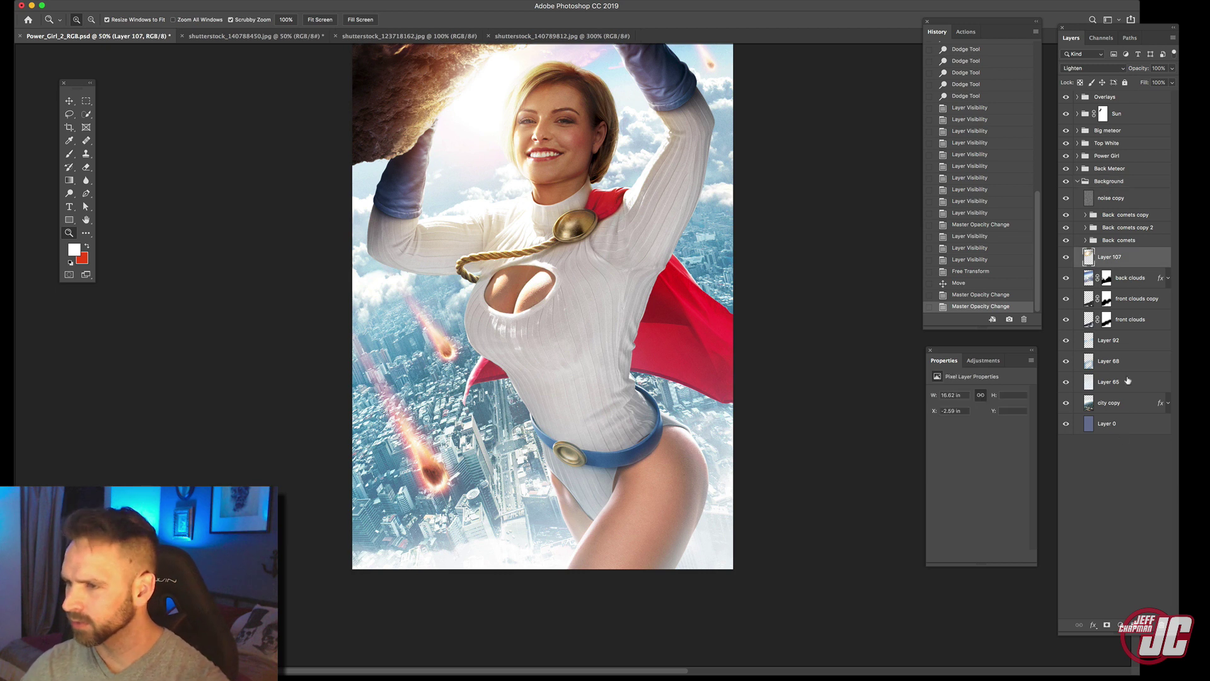
pyautogui.press('alt+shift+super+n')
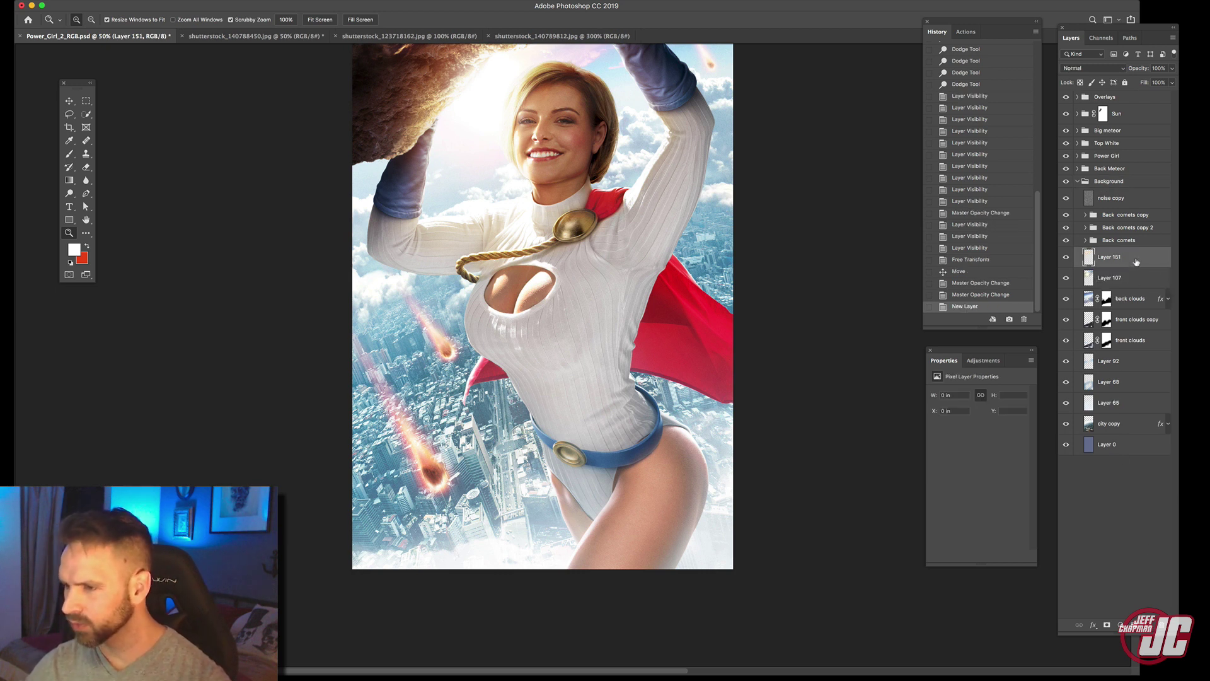
pyautogui.press('b')
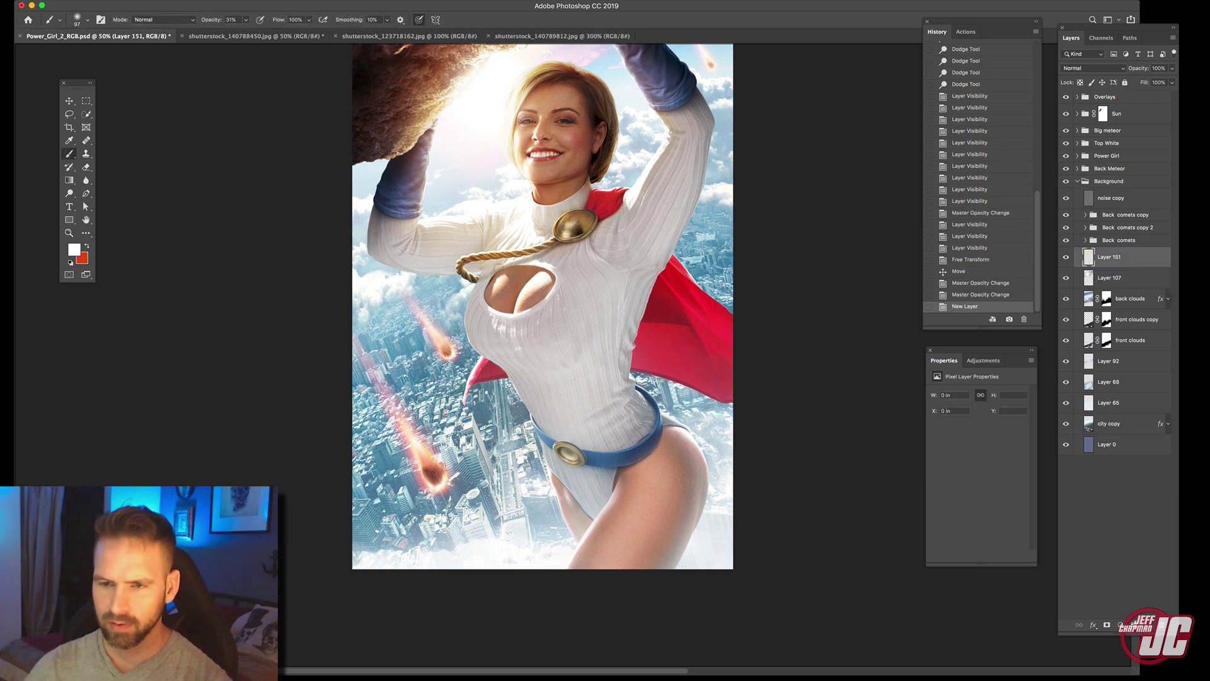
pyautogui.rightClick(499, 262)
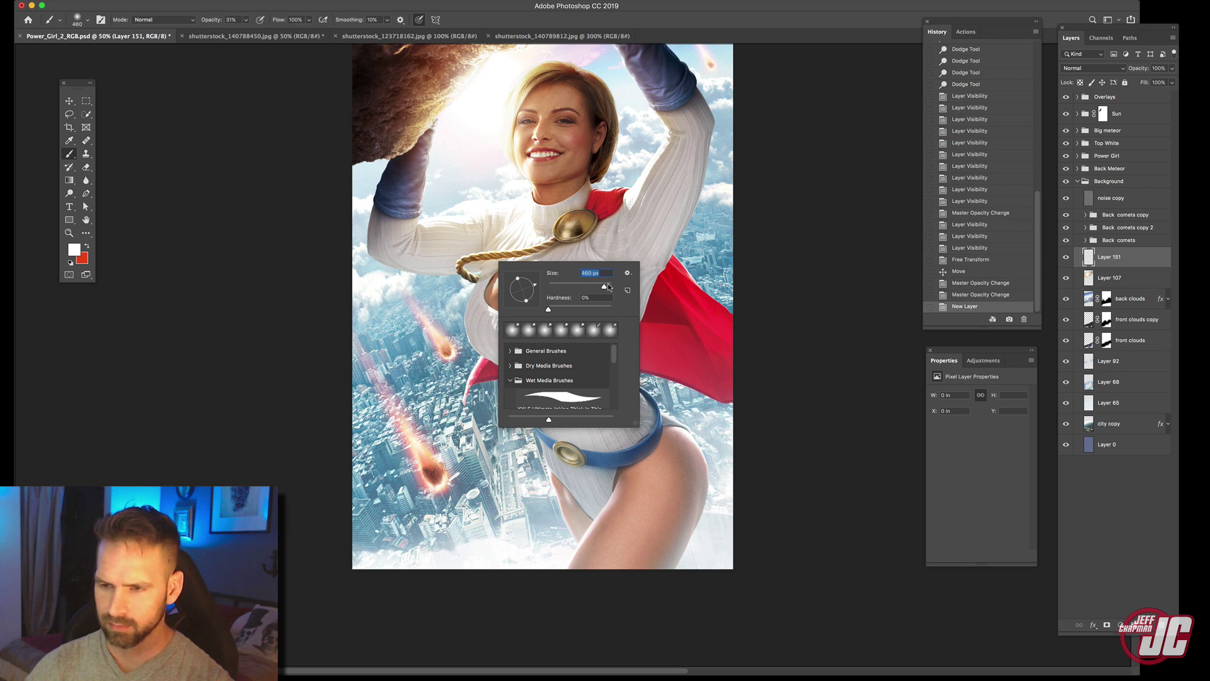
pyautogui.moveTo(607, 288); pyautogui.dragTo(606, 286)
# Paint soft white haze over the city along the image's left edge and lower-left corner.
pyautogui.moveTo(338, 348); pyautogui.dragTo(353, 509)
pyautogui.moveTo(411, 573); pyautogui.dragTo(355, 495)
pyautogui.moveTo(390, 548); pyautogui.dragTo(343, 514)
pyautogui.moveTo(343, 382)
pyautogui.mouseDown()
pyautogui.moveTo(438, 537)
pyautogui.moveTo(350, 509)
pyautogui.mouseUp()
pyautogui.moveTo(346, 529); pyautogui.dragTo(460, 561)
pyautogui.moveTo(406, 539); pyautogui.dragTo(463, 562)
pyautogui.moveTo(404, 518); pyautogui.dragTo(421, 537)
# Paint white haze along the image's right edge beside the cape and leg, and lower Layer 151's opacity to 83%.
pyautogui.moveTo(713, 198); pyautogui.dragTo(726, 242)
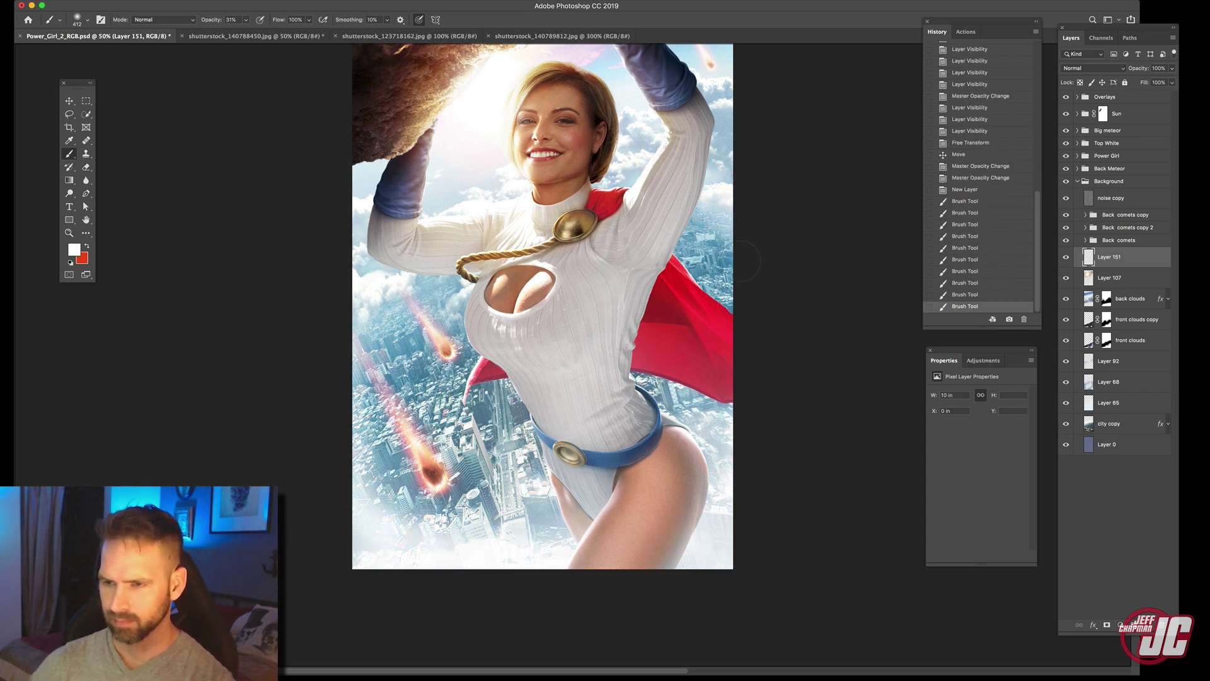
pyautogui.moveTo(725, 201); pyautogui.dragTo(725, 312)
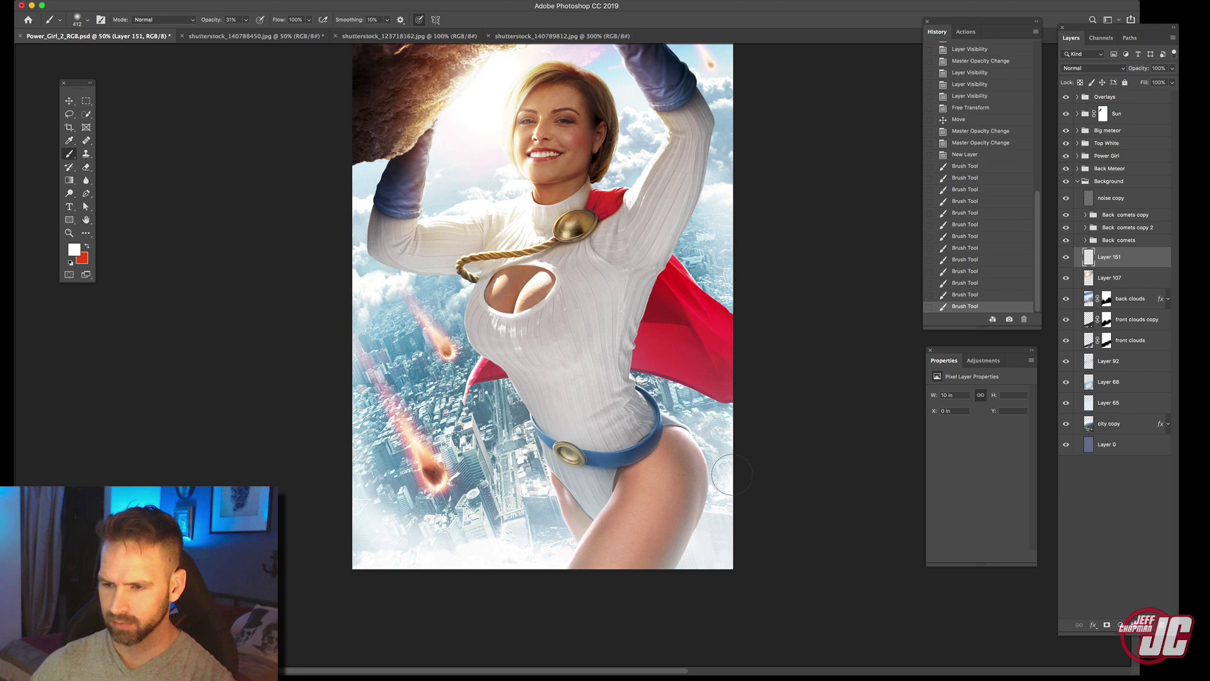
pyautogui.moveTo(733, 457); pyautogui.dragTo(725, 410)
pyautogui.moveTo(728, 467)
pyautogui.mouseDown()
pyautogui.moveTo(723, 583)
pyautogui.moveTo(713, 548)
pyautogui.mouseUp()
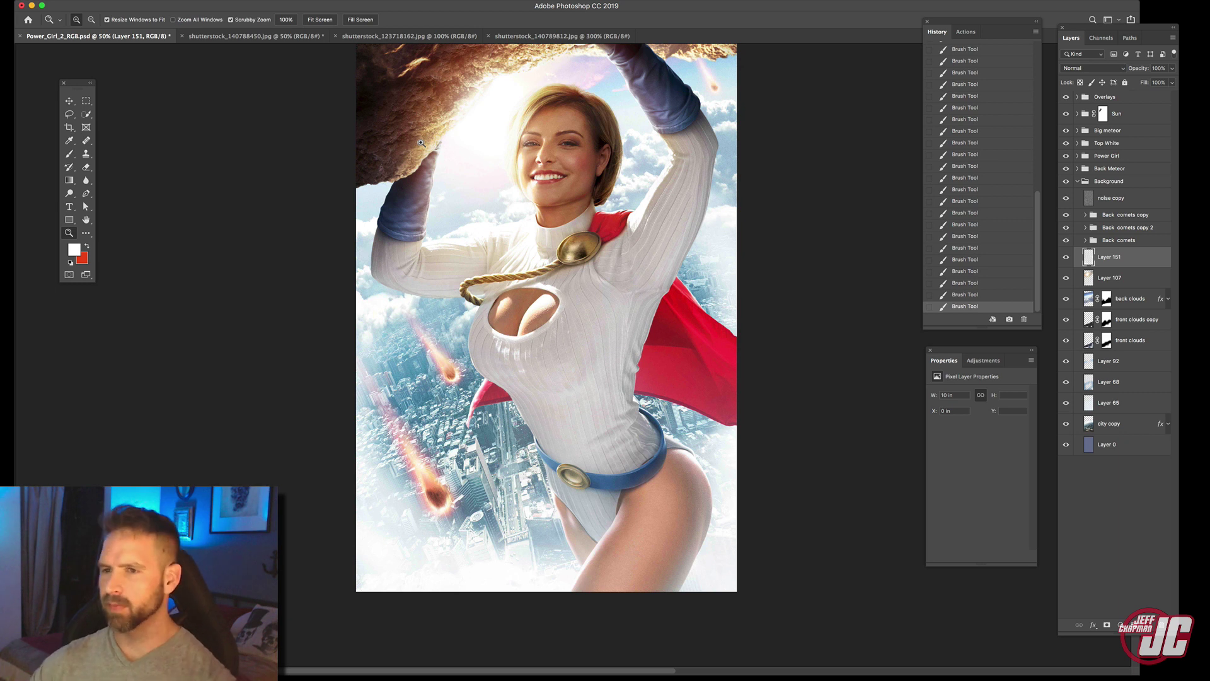
pyautogui.moveTo(549, 337); pyautogui.dragTo(533, 295)
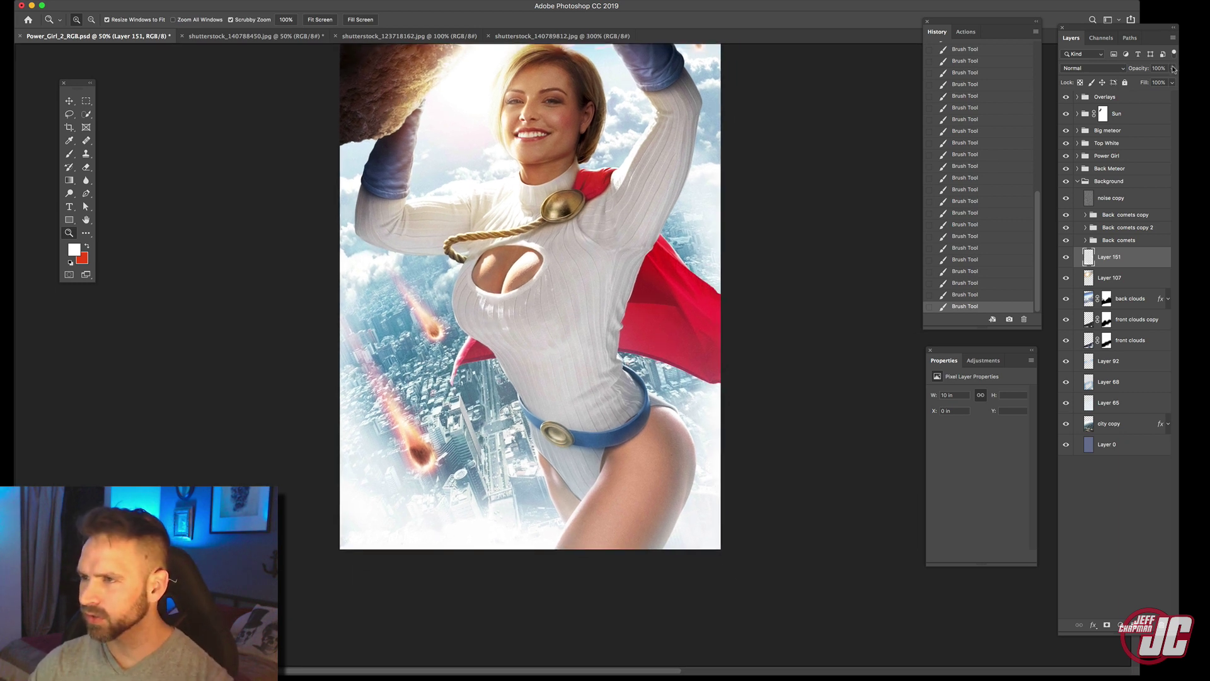
pyautogui.moveTo(1172, 68); pyautogui.dragTo(1165, 84)
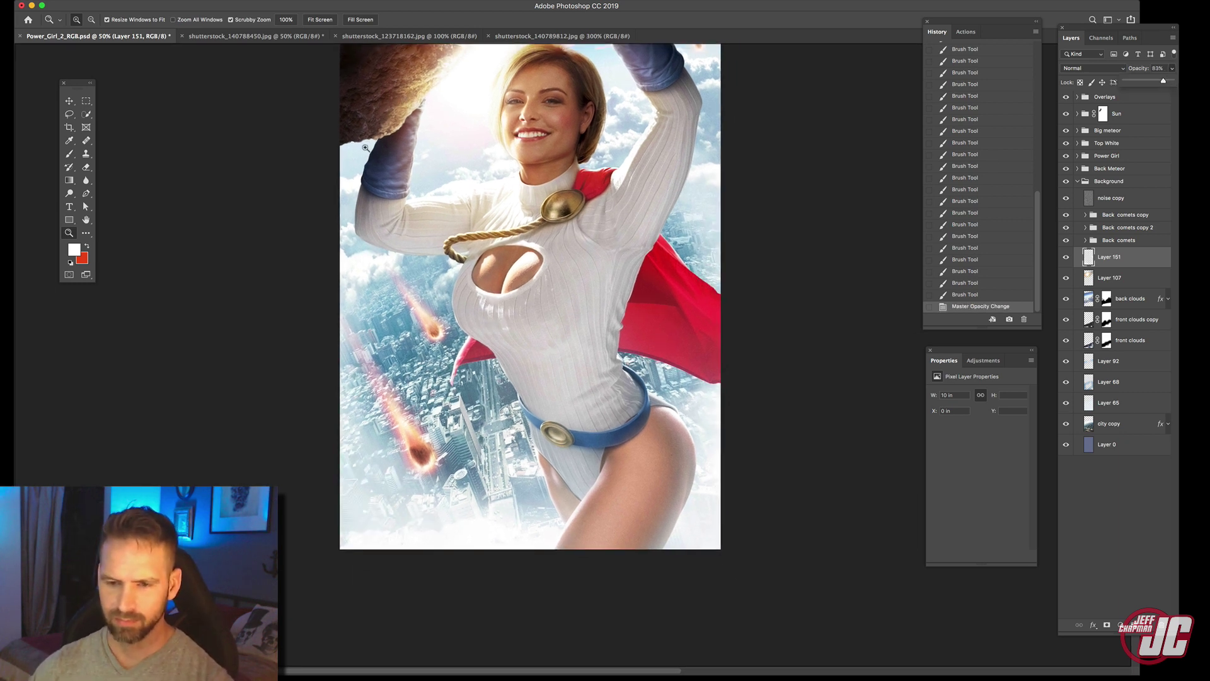
# Erase some of the haze over the large lower-left comet with a soft eraser of about 460 px.
pyautogui.click(86, 167)
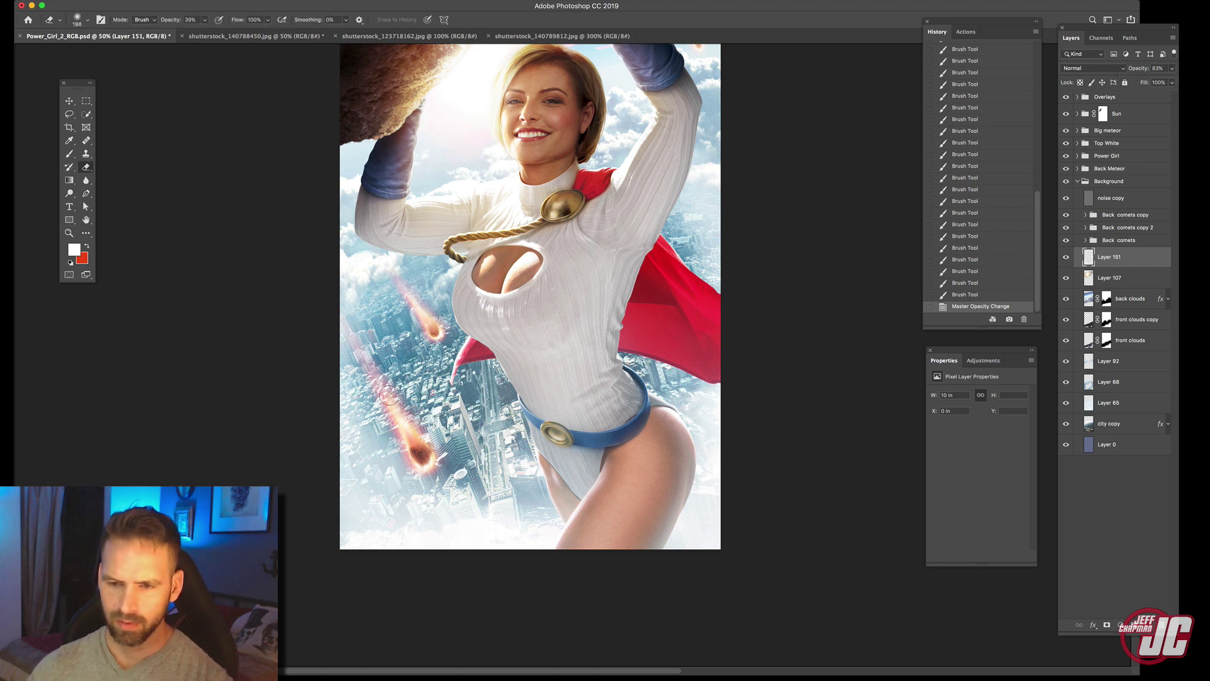
pyautogui.rightClick(450, 364)
pyautogui.moveTo(557, 387); pyautogui.dragTo(554, 387)
pyautogui.moveTo(381, 417); pyautogui.dragTo(382, 438)
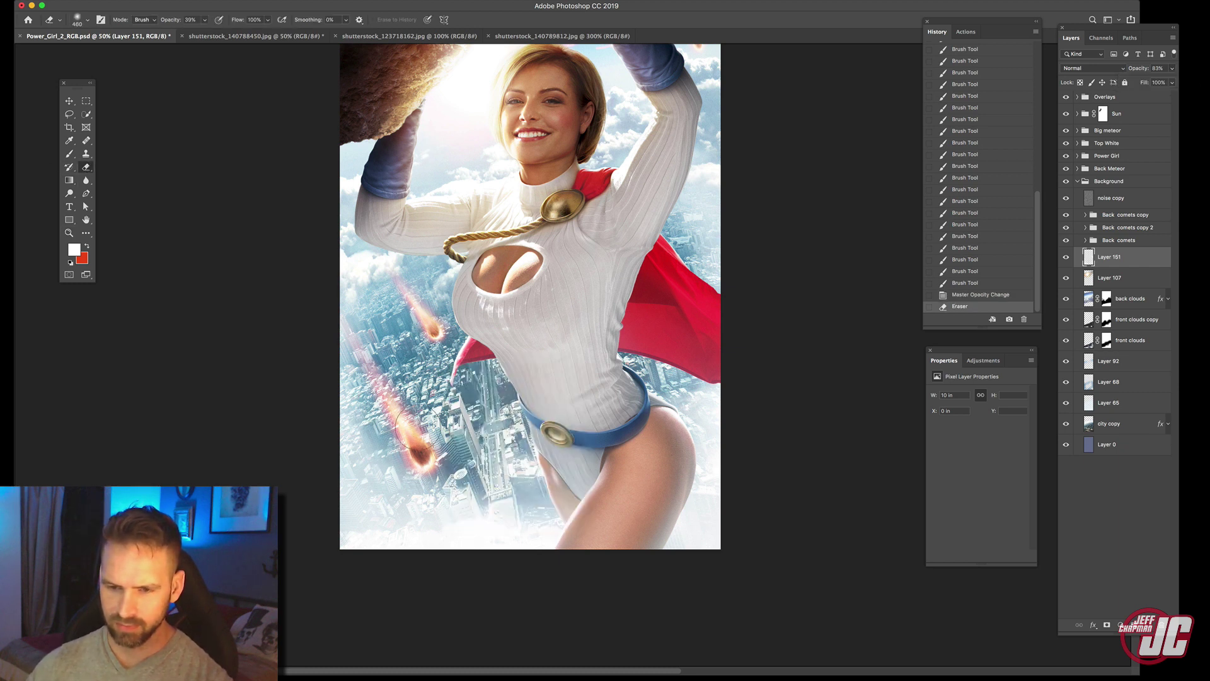
# Lower the eraser opacity to 21% and thin the haze around the large comet and beside the cape.
pyautogui.click(205, 21)
pyautogui.moveTo(205, 31); pyautogui.dragTo(194, 32)
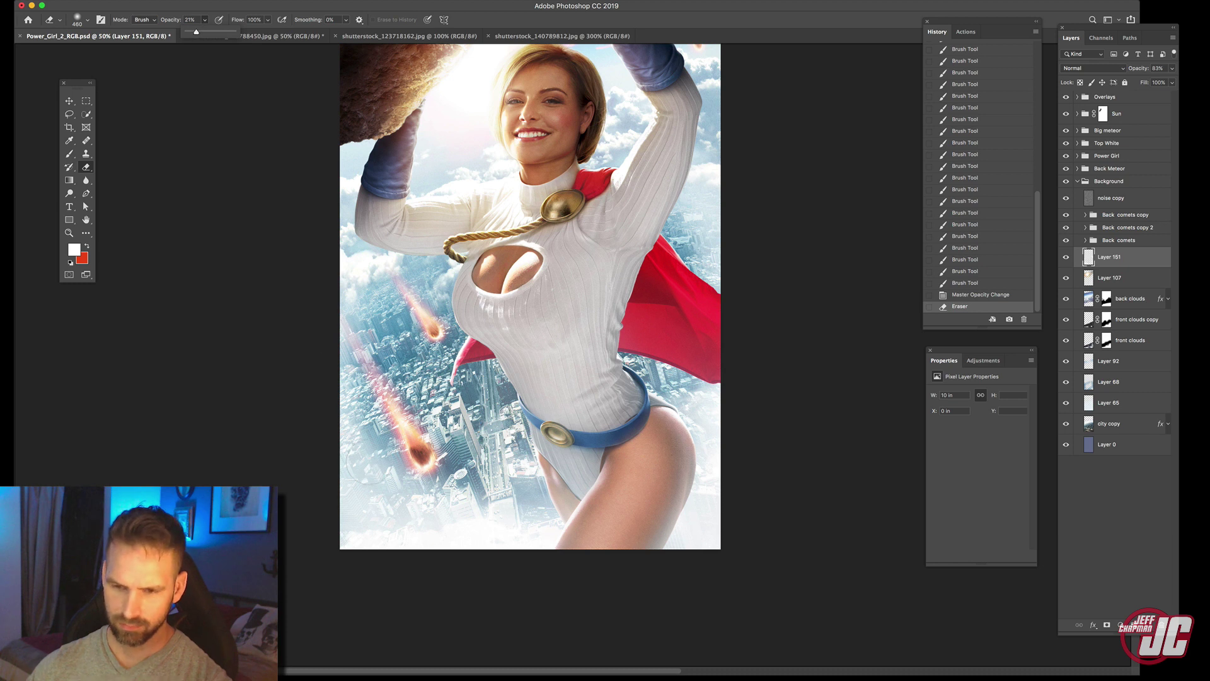
pyautogui.moveTo(356, 424); pyautogui.dragTo(421, 469)
pyautogui.moveTo(383, 449); pyautogui.dragTo(418, 465)
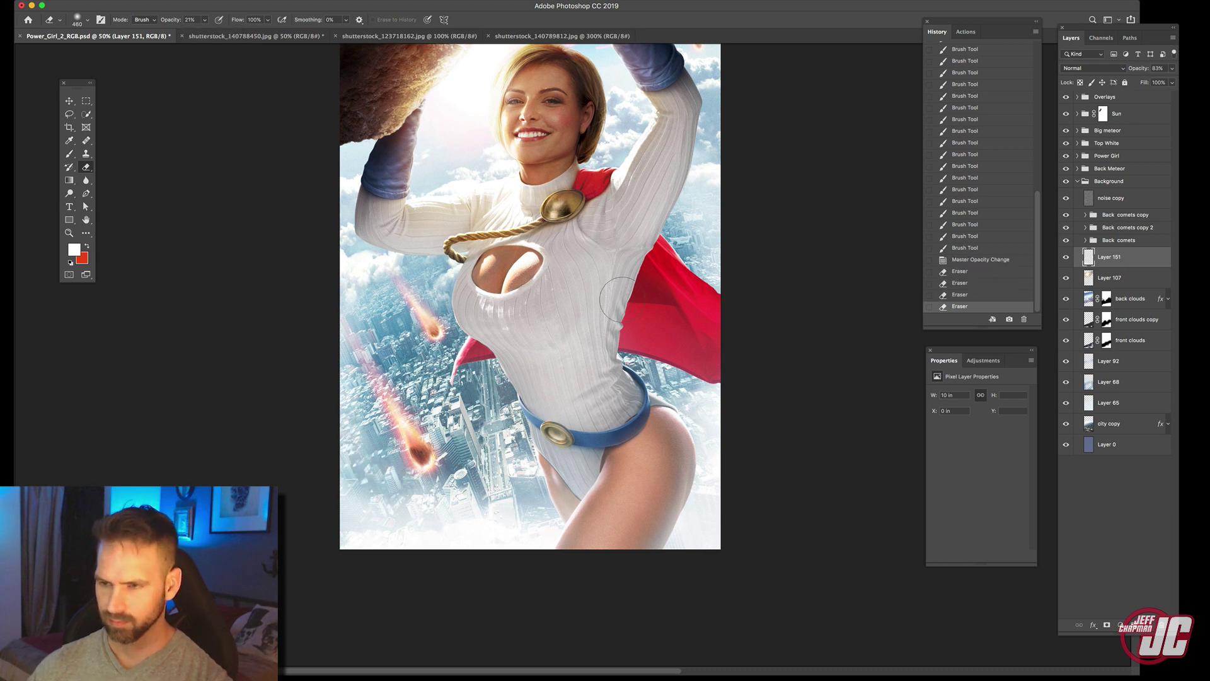
pyautogui.moveTo(619, 284); pyautogui.dragTo(704, 240)
pyautogui.moveTo(725, 225); pyautogui.dragTo(730, 258)
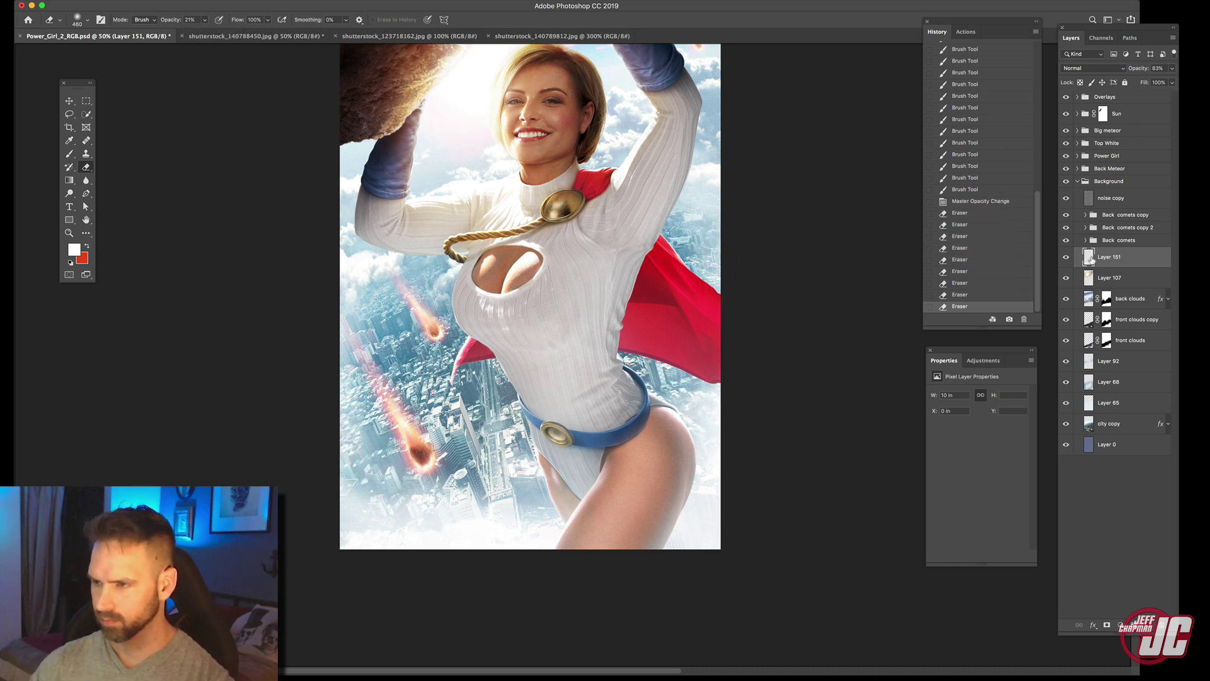
# Compare the image with and without Layer 151, and reduce the layer's opacity to 73%.
pyautogui.click(1066, 257)
pyautogui.click(1068, 258)
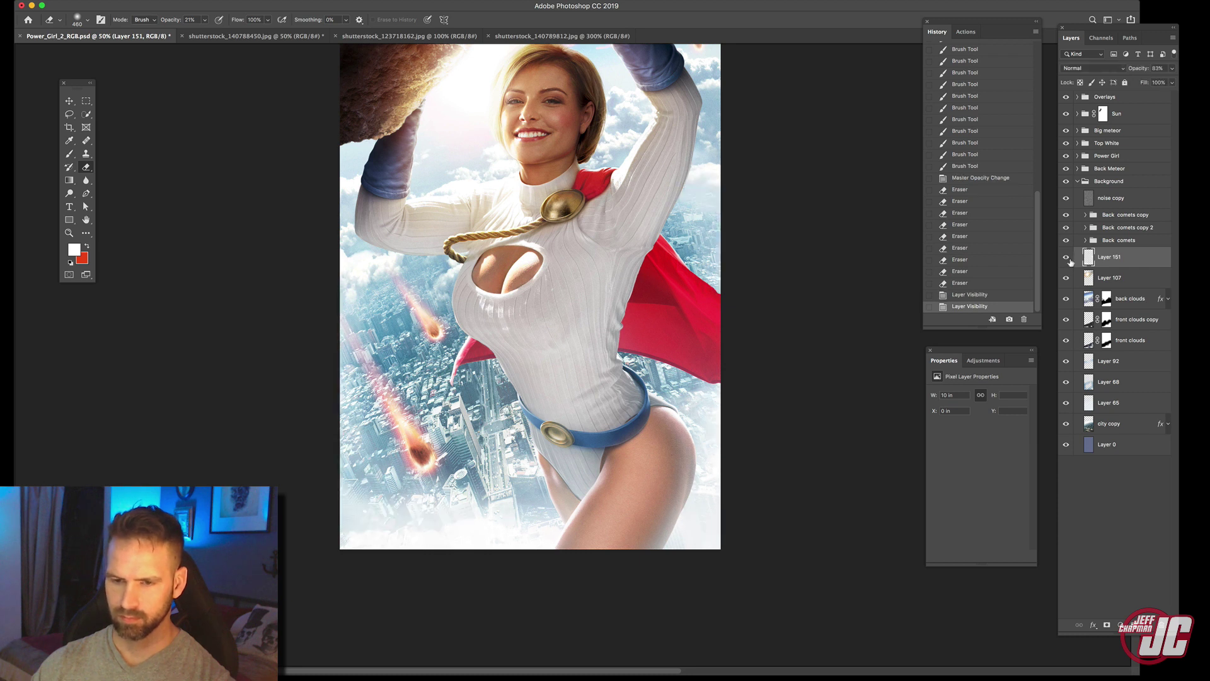
pyautogui.moveTo(1173, 71); pyautogui.dragTo(1150, 81)
pyautogui.click(69, 233)
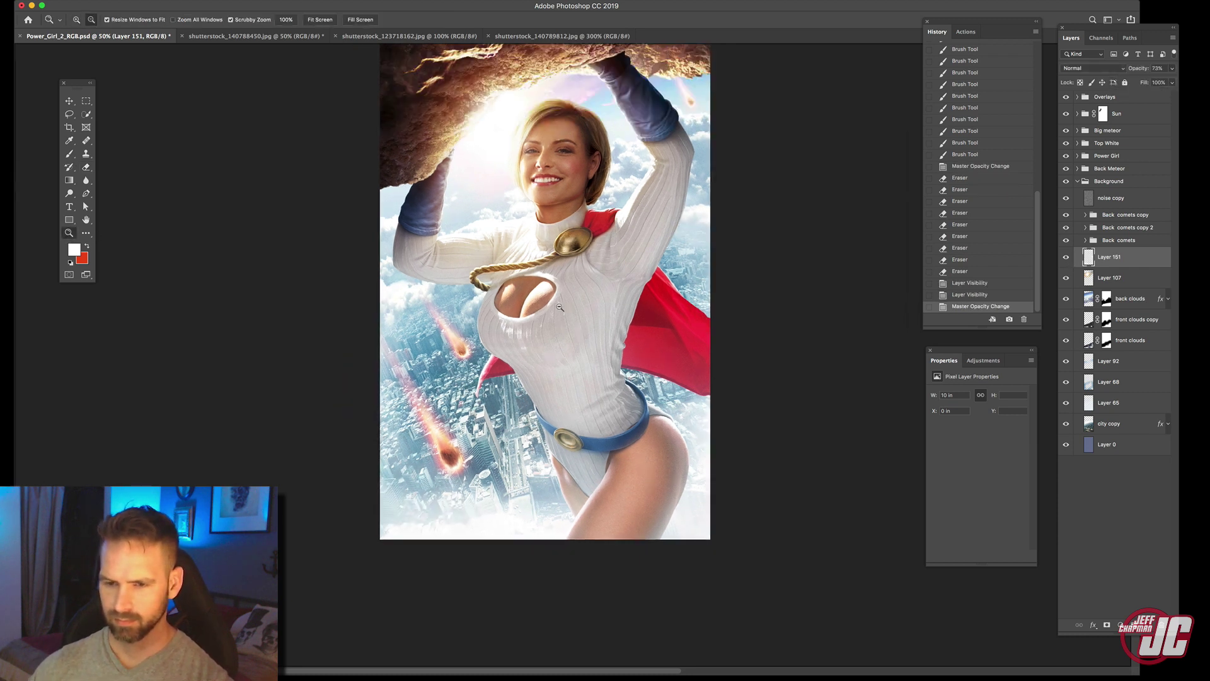
pyautogui.keyDown('alt'); pyautogui.click(548, 310); pyautogui.keyUp('alt')
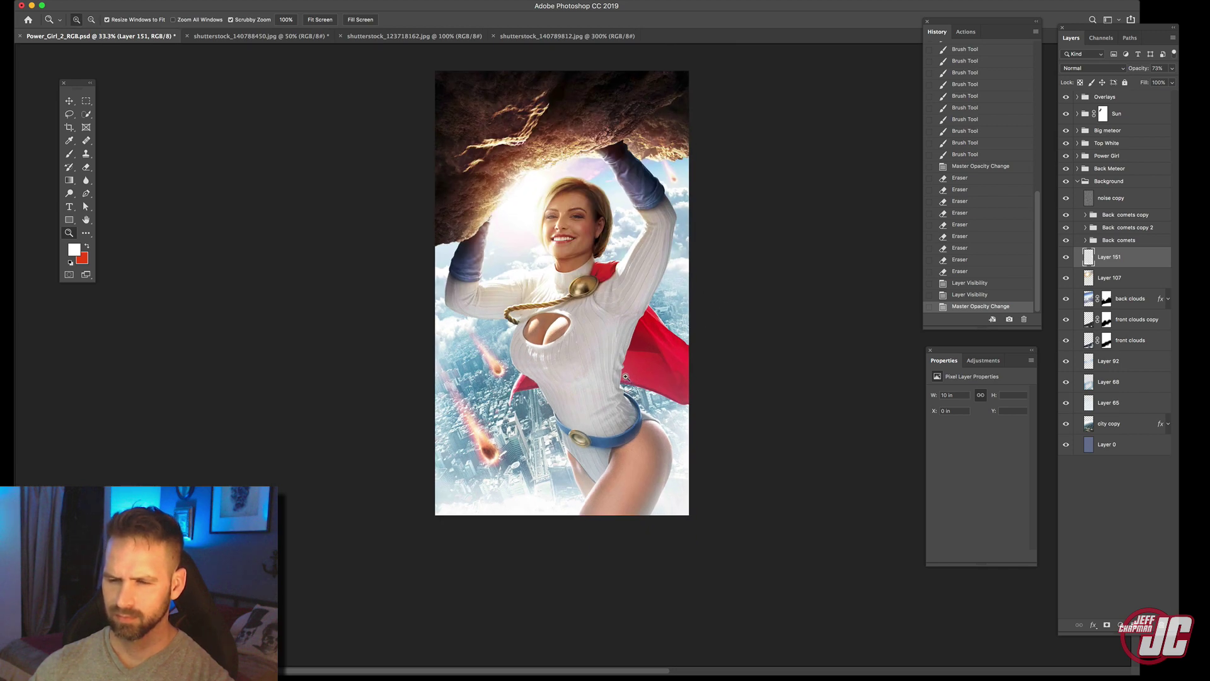
pyautogui.click(600, 392)
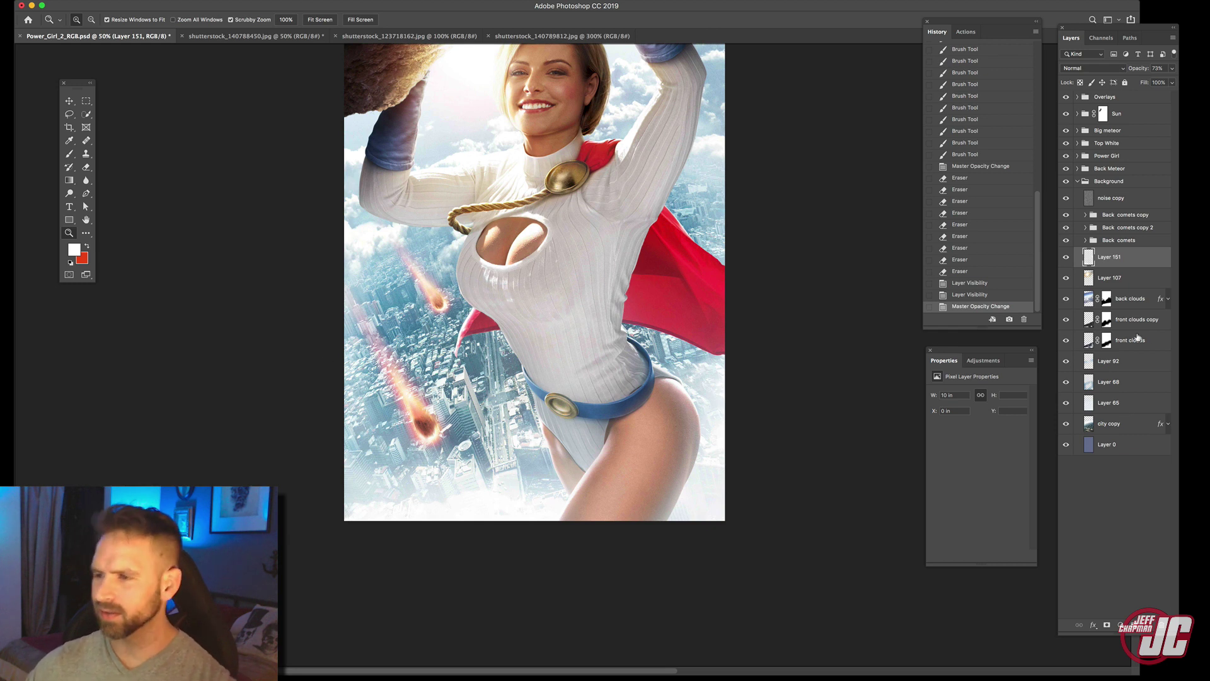
# Create a new layer above Layer 92 and set the foreground color to bright blue #10a2e6.
pyautogui.click(1140, 369)
pyautogui.press('super+shift+alt+n')
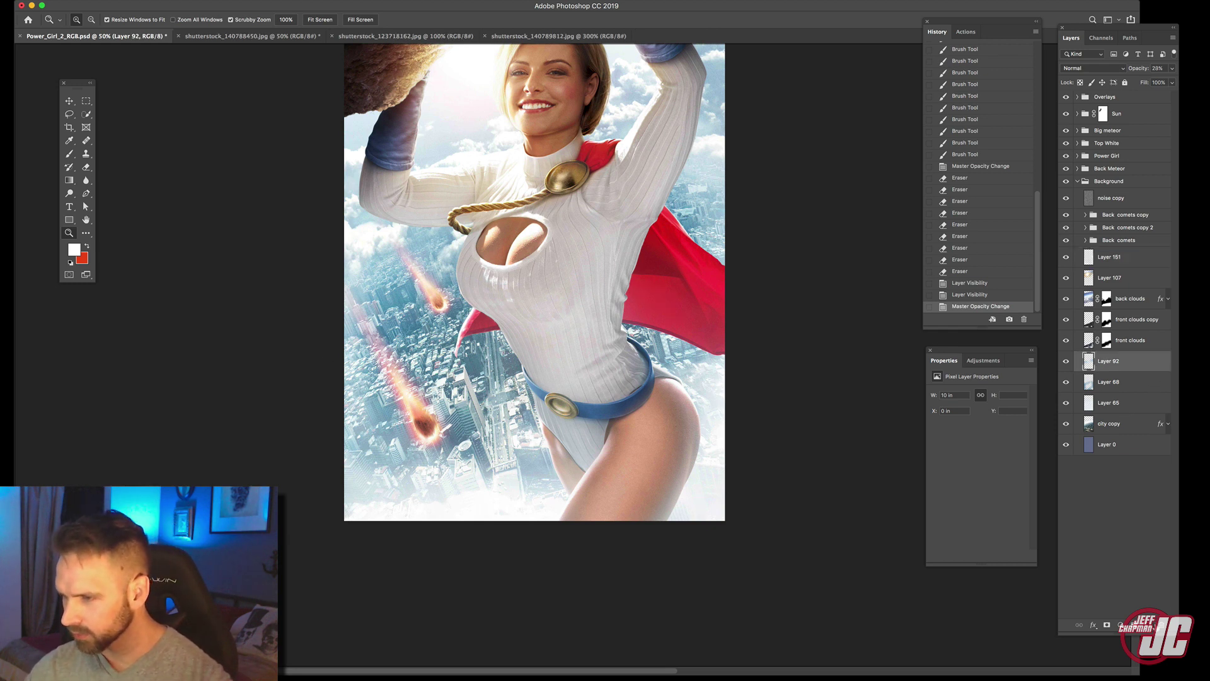
pyautogui.click(75, 250)
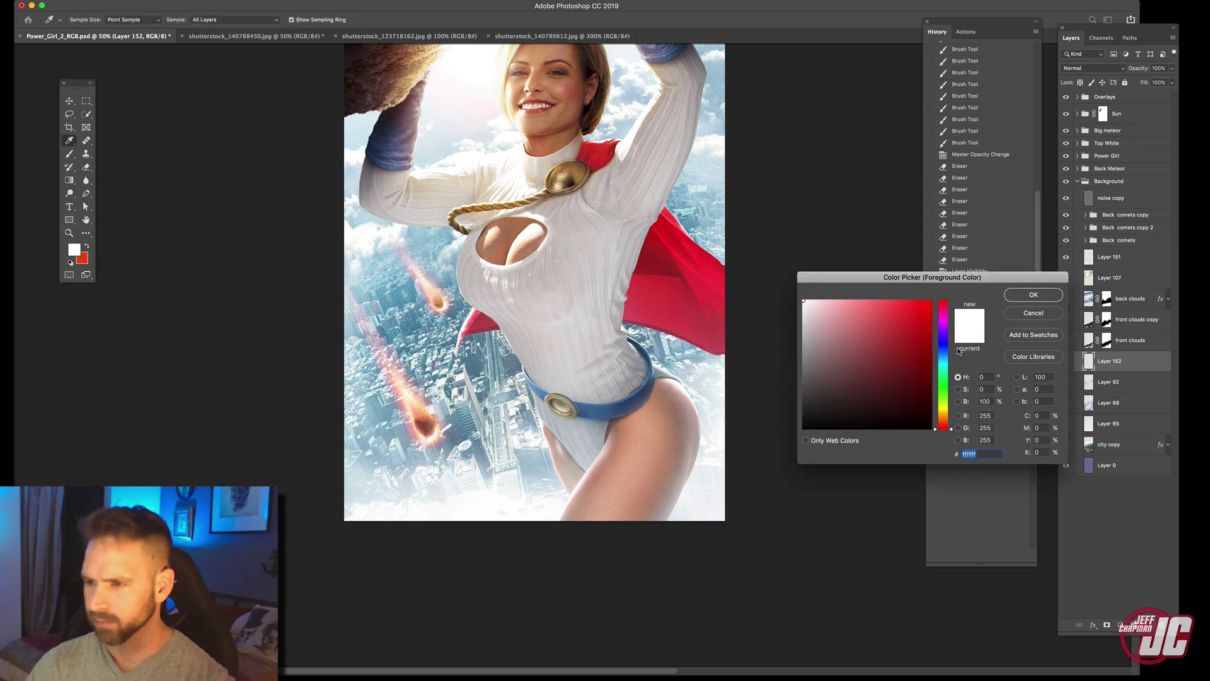
pyautogui.click(942, 353)
pyautogui.click(911, 307)
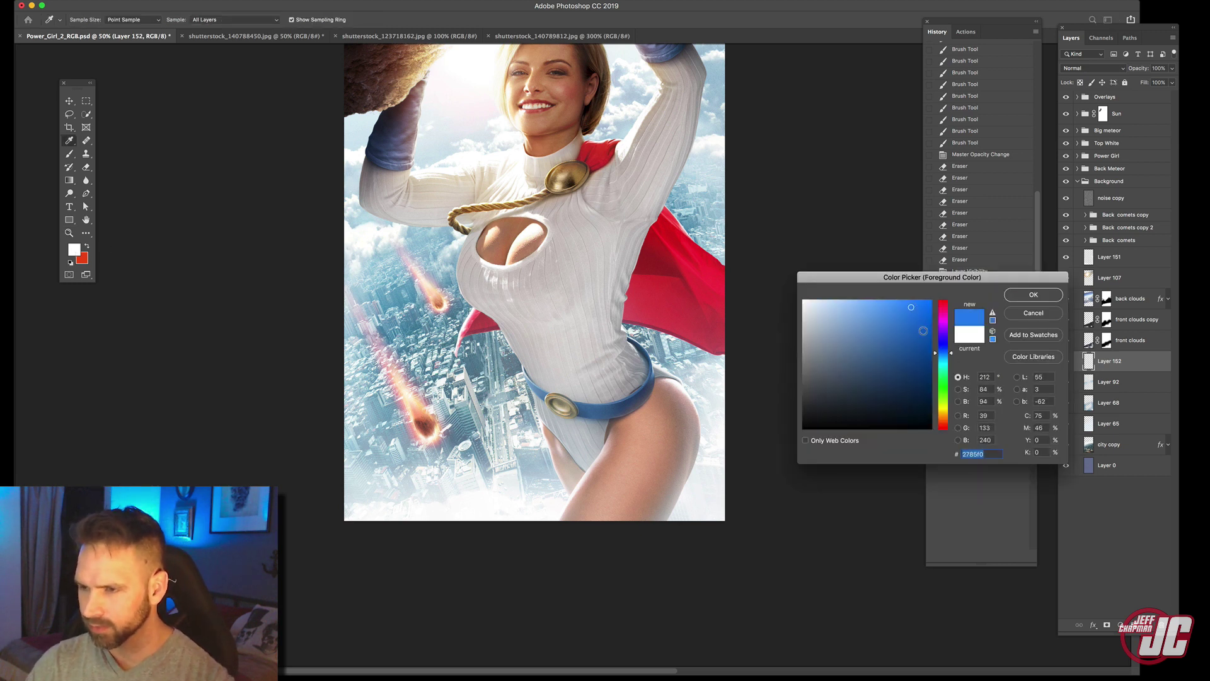
pyautogui.click(943, 358)
pyautogui.click(923, 312)
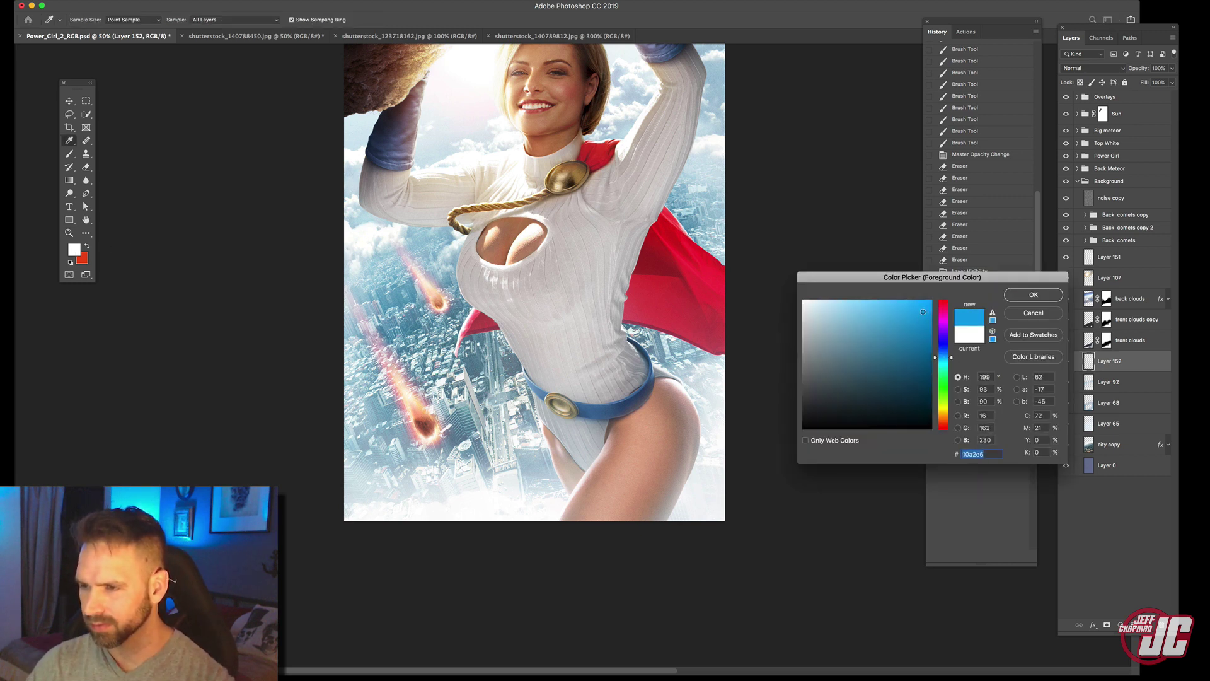
pyautogui.click(1032, 295)
# Paint soft blue over the city around the comets and behind Power Girl's waist with the Brush tool.
pyautogui.press('b')
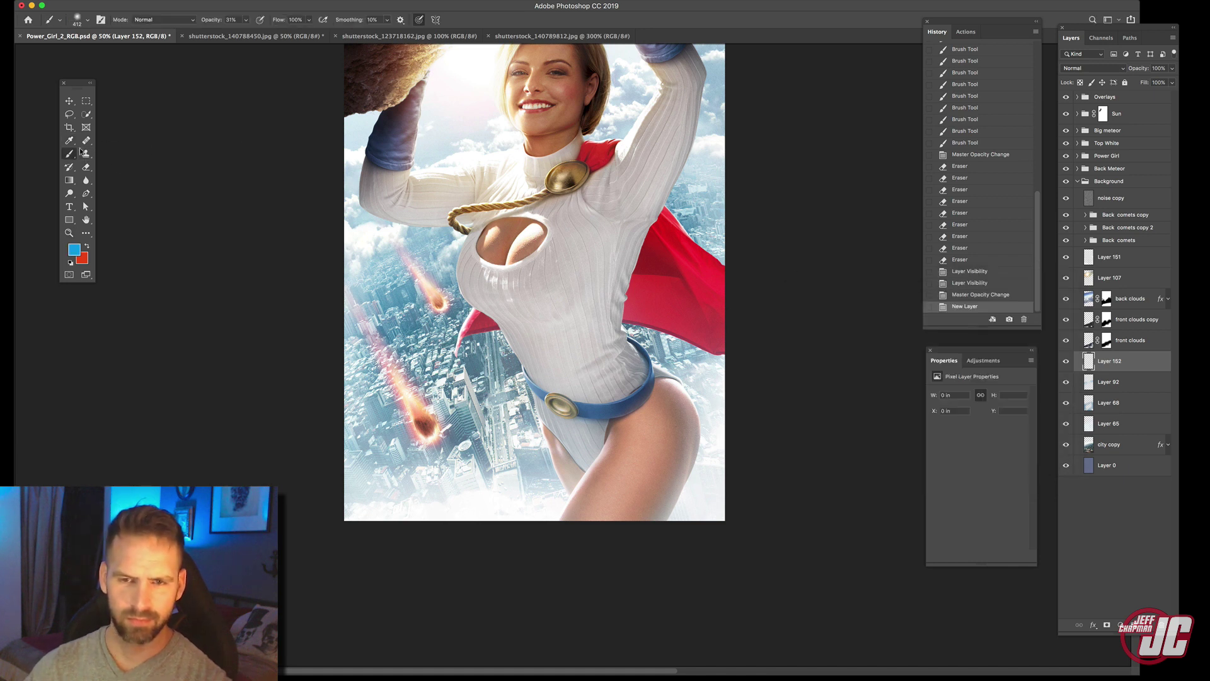
pyautogui.rightClick(550, 269)
pyautogui.moveTo(454, 314); pyautogui.dragTo(528, 367)
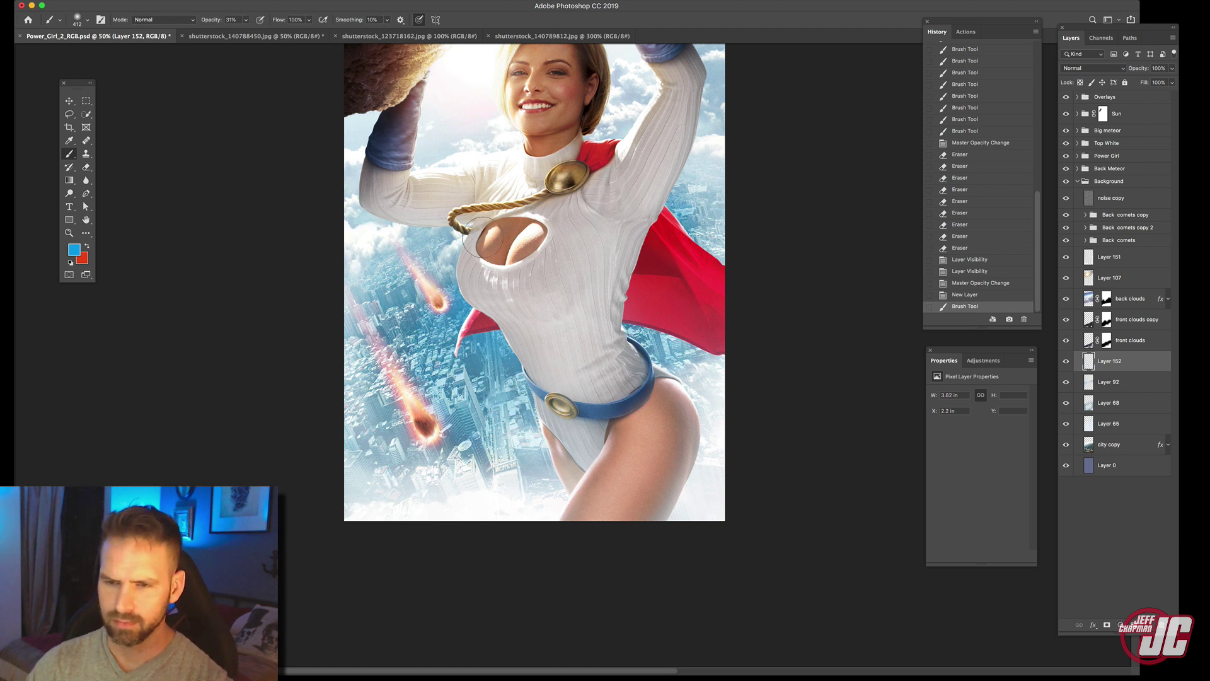
pyautogui.moveTo(411, 315)
pyautogui.mouseDown()
pyautogui.moveTo(513, 423)
pyautogui.moveTo(546, 436)
pyautogui.moveTo(513, 330)
pyautogui.mouseUp()
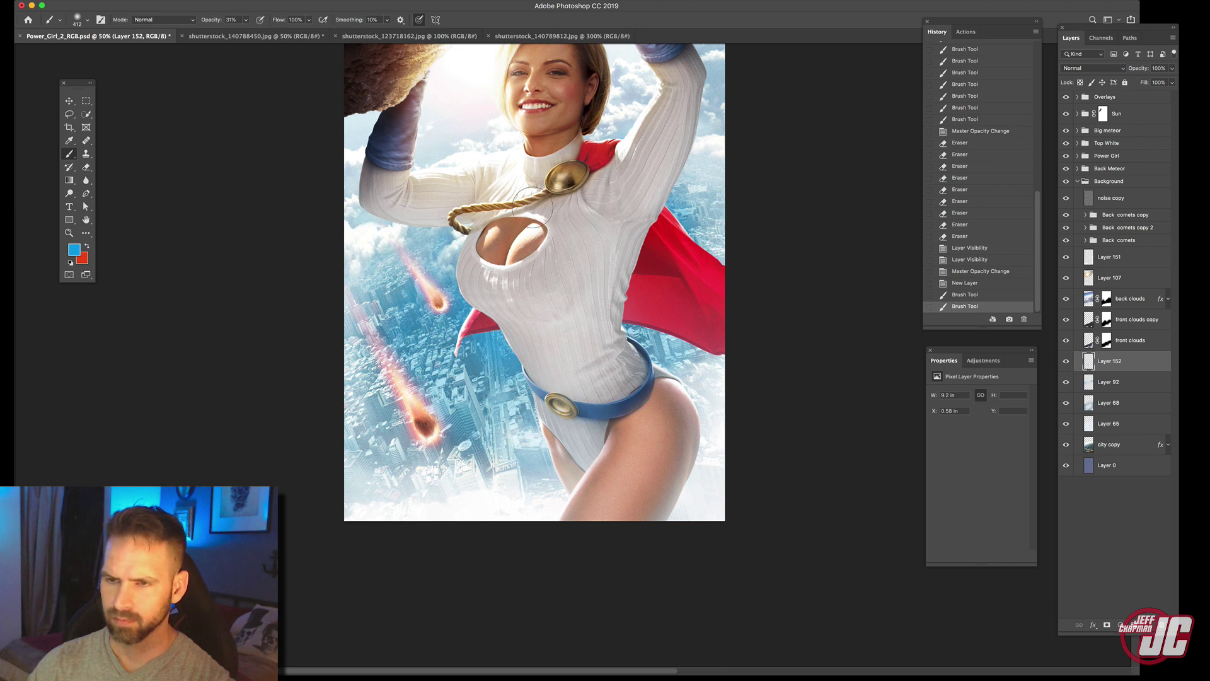
pyautogui.click(577, 167)
# Move Layer 152 above the back clouds layer in the Background group.
pyautogui.doubleClick(1139, 354)
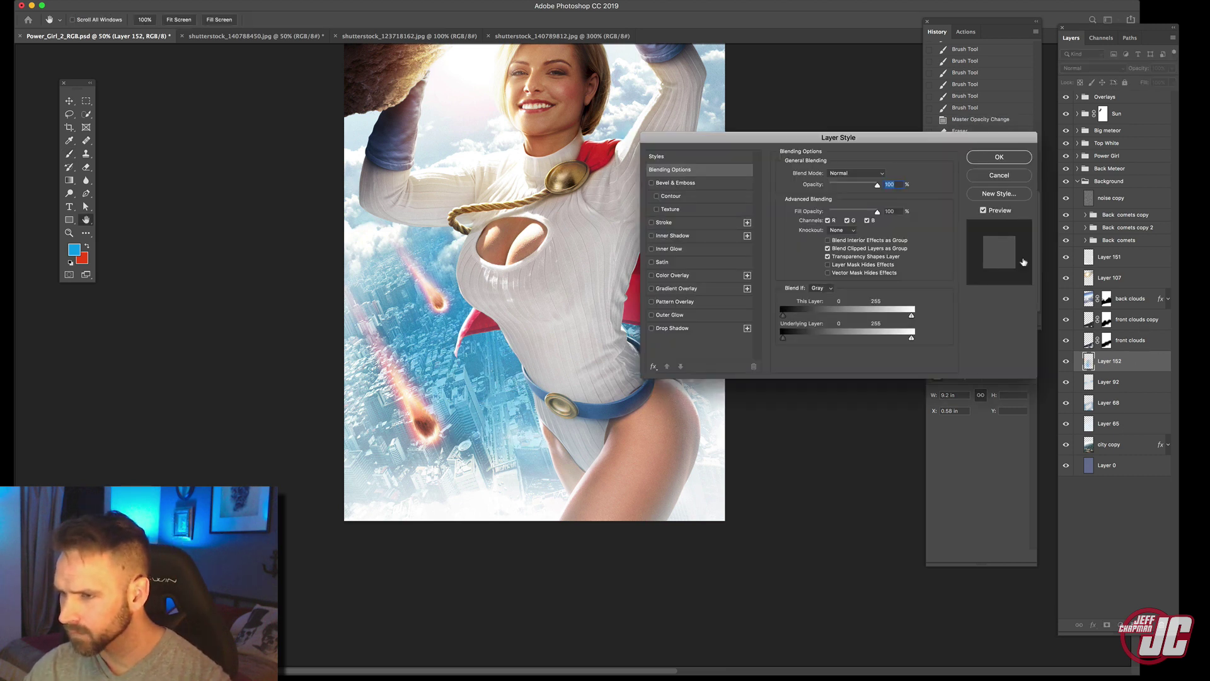
pyautogui.press('Escape')
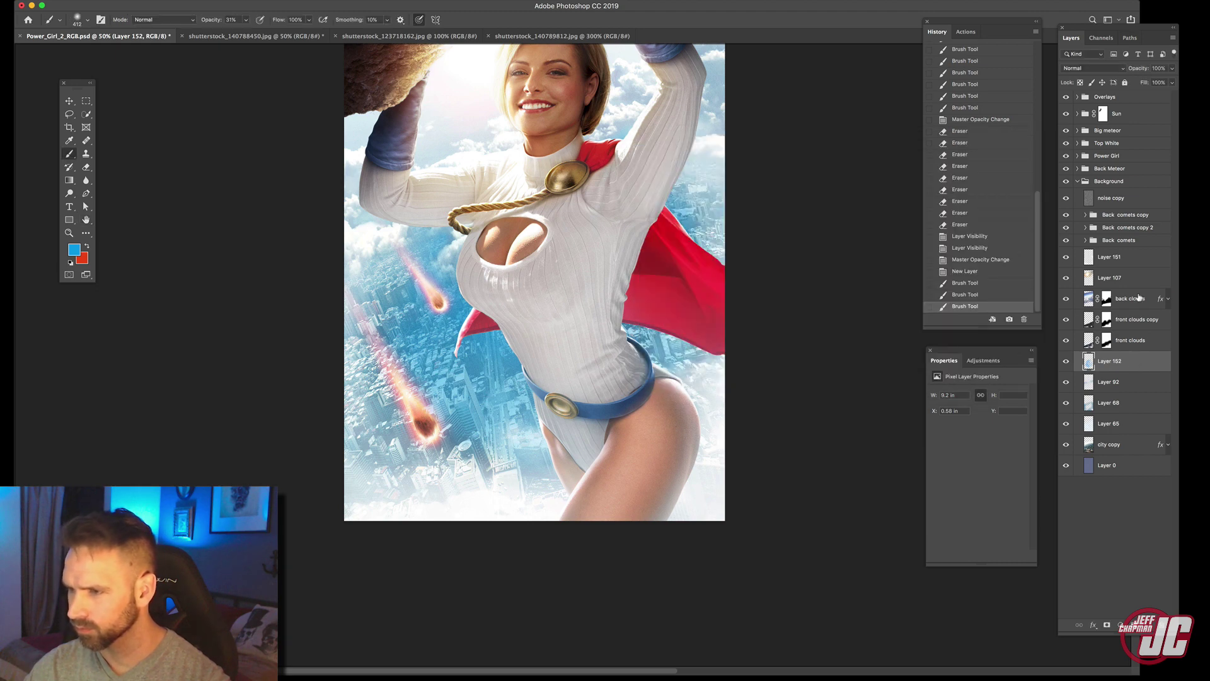
pyautogui.moveTo(1138, 291); pyautogui.dragTo(1132, 297)
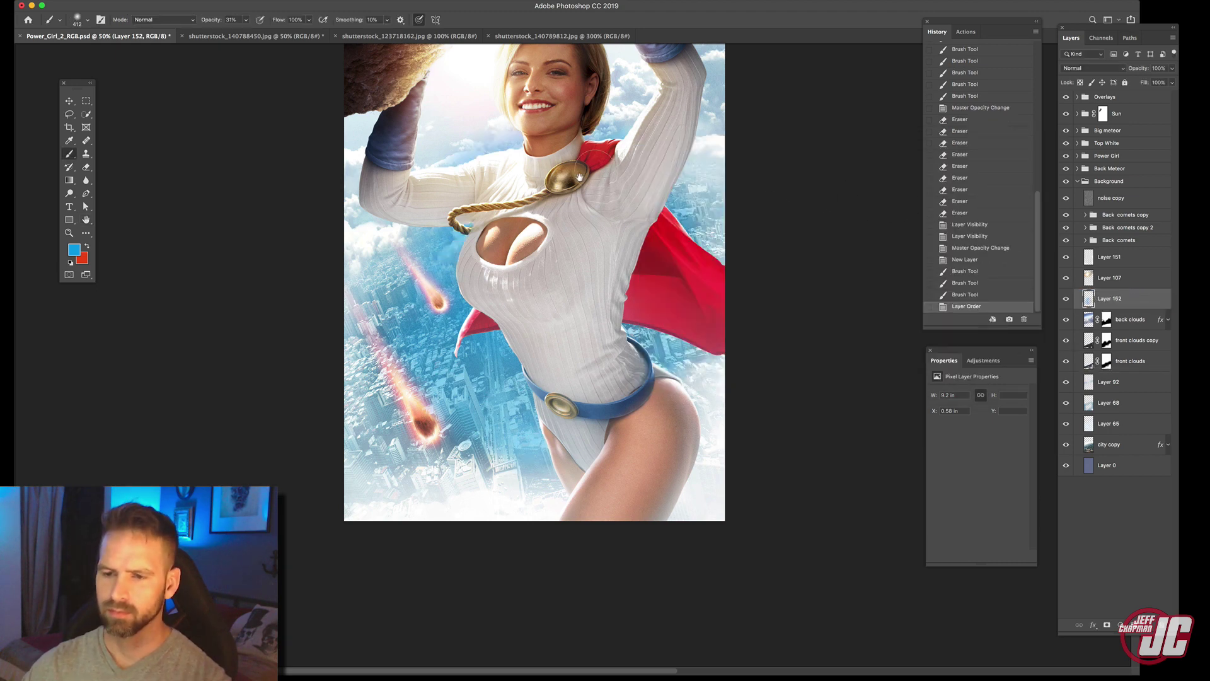
# Try the Soft Light blend mode on Layer 152, and switch it to Overlay.
pyautogui.scroll(3, 530, 232)
pyautogui.click(1121, 70)
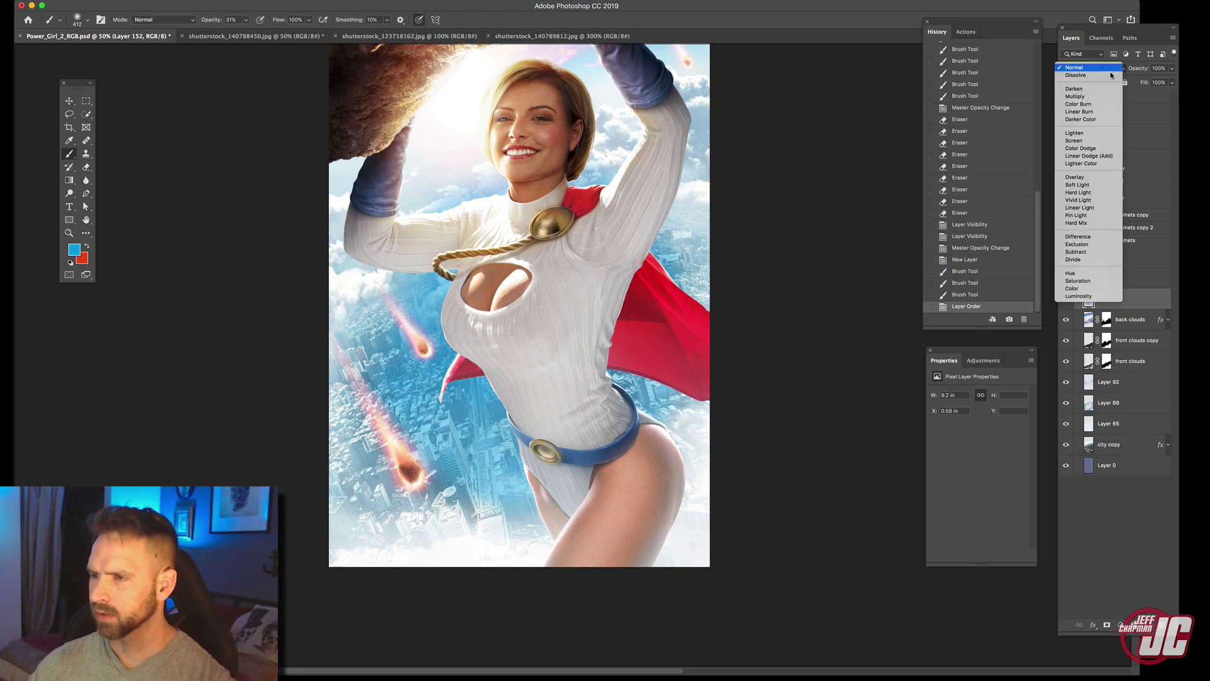
pyautogui.click(1085, 187)
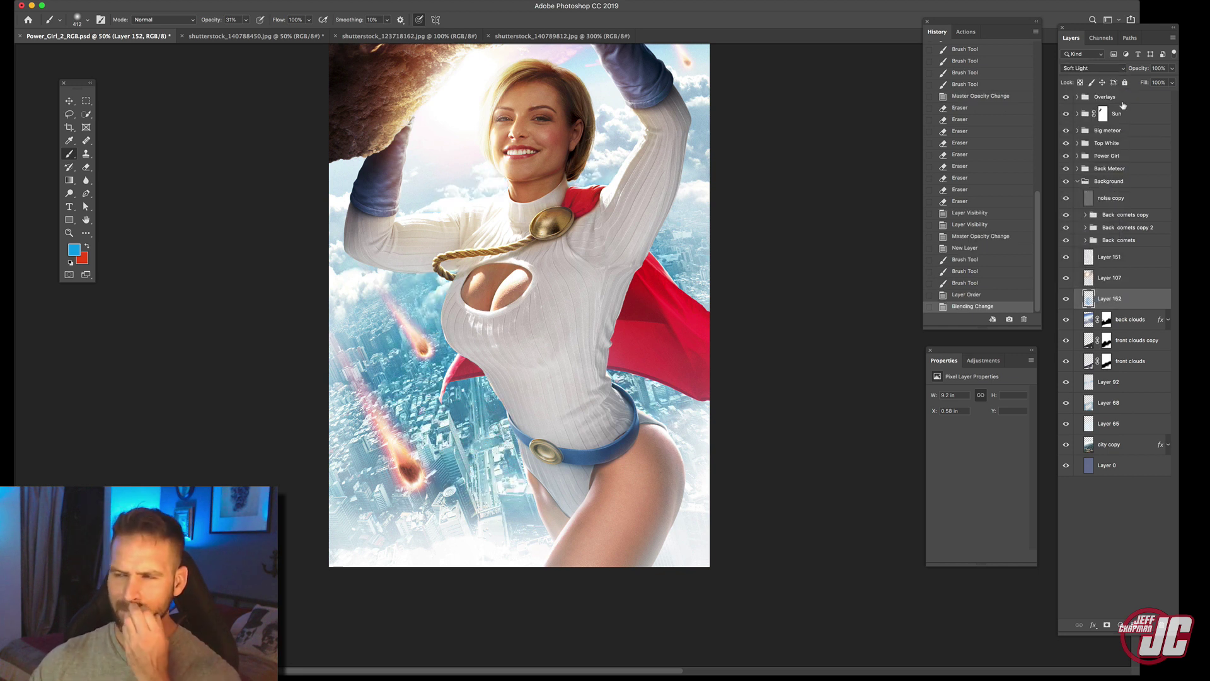
pyautogui.click(1108, 69)
pyautogui.click(1087, 61)
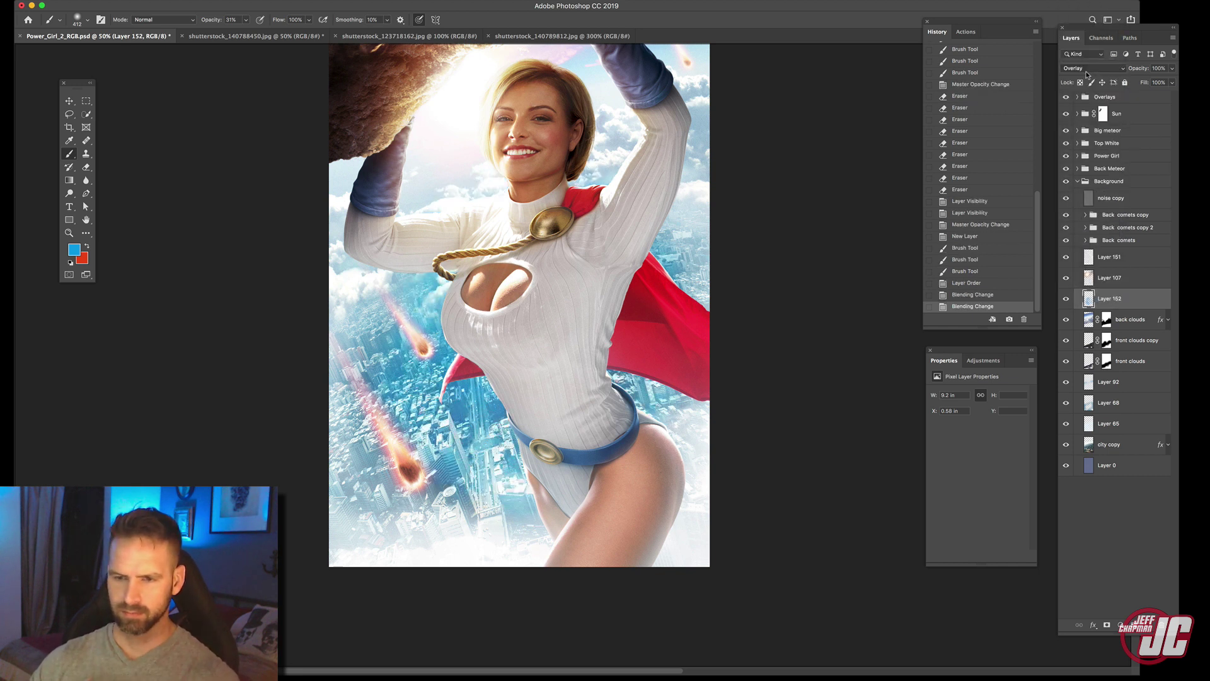
# Set Layer 152 to the Soft Light blend mode and lower its opacity to 54%.
pyautogui.click(1102, 72)
pyautogui.click(1090, 80)
pyautogui.click(1172, 68)
pyautogui.moveTo(1174, 82); pyautogui.dragTo(1150, 82)
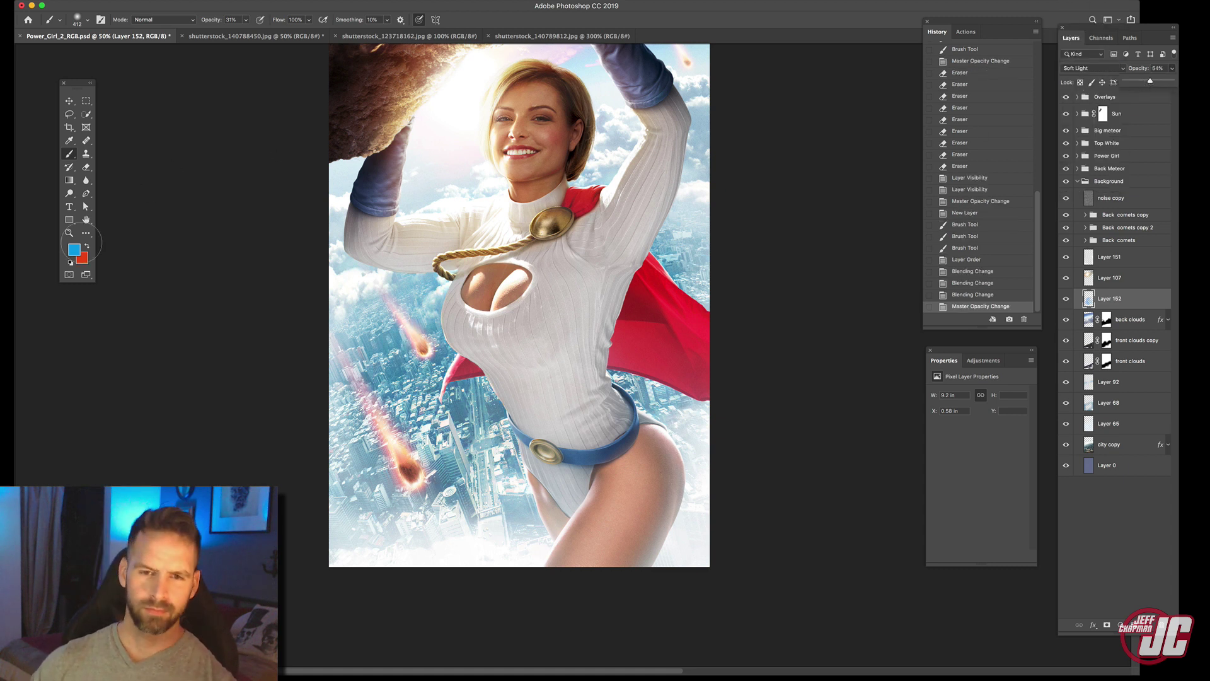
pyautogui.press('z')
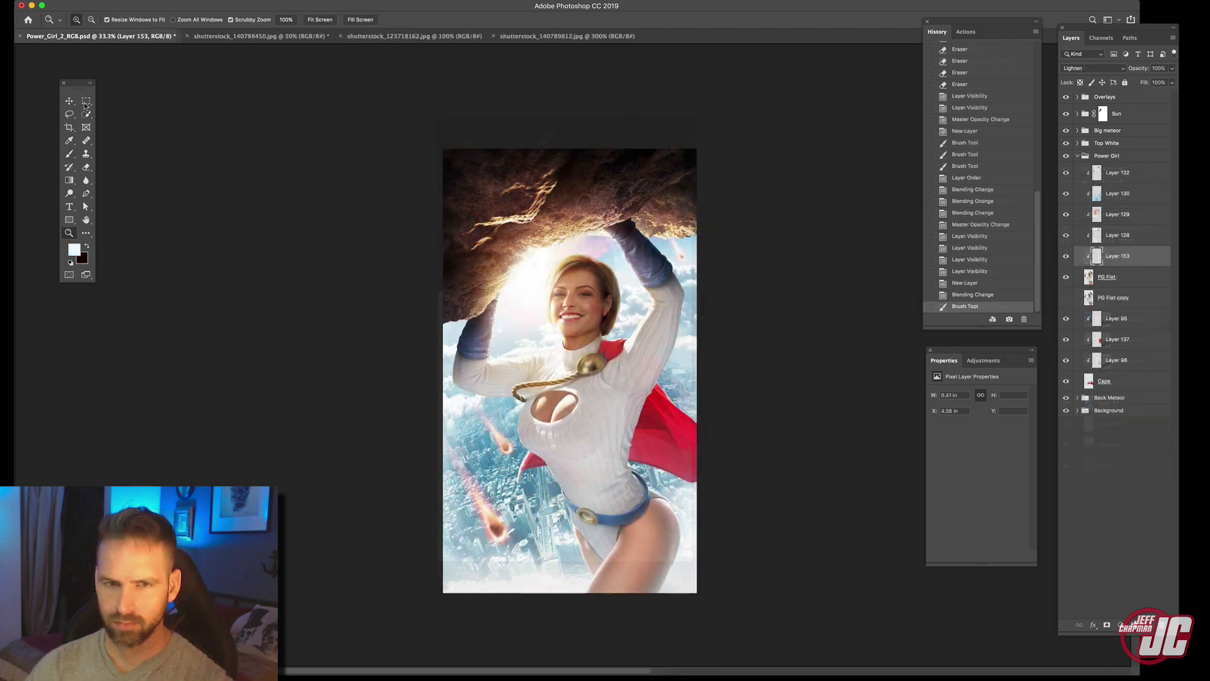
# Add a Color Lookup adjustment layer above Layer 135 in the Overlays group.
pyautogui.press('v')
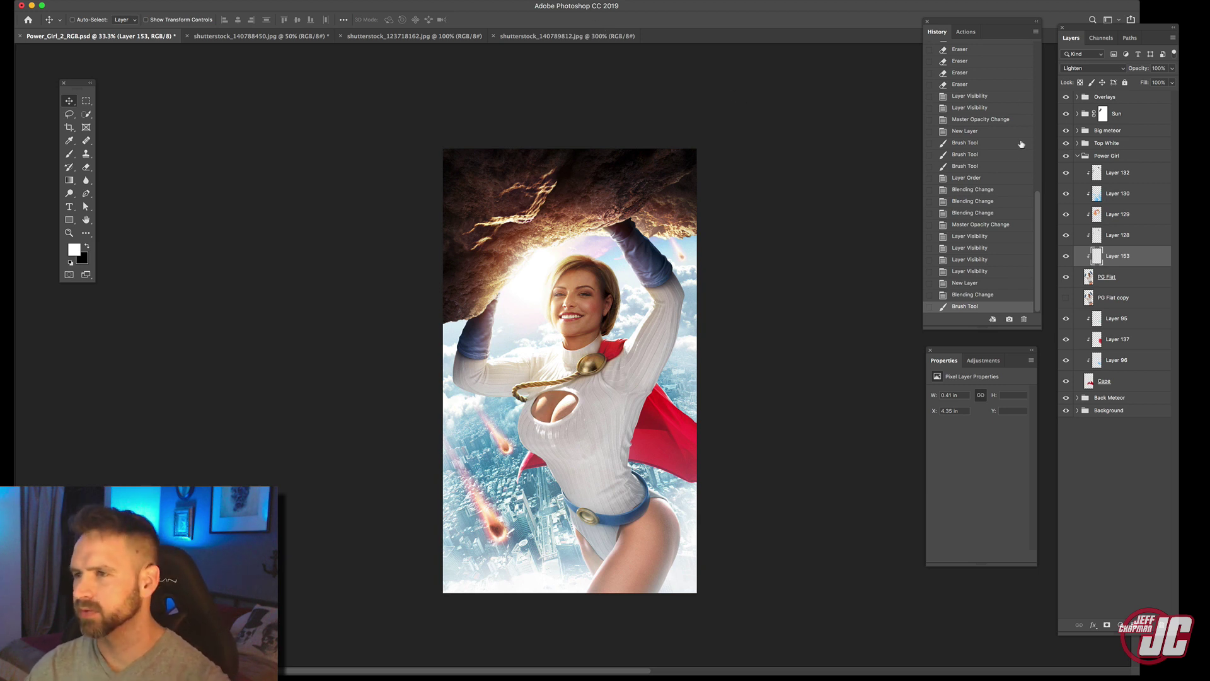
pyautogui.click(1077, 156)
pyautogui.click(1097, 98)
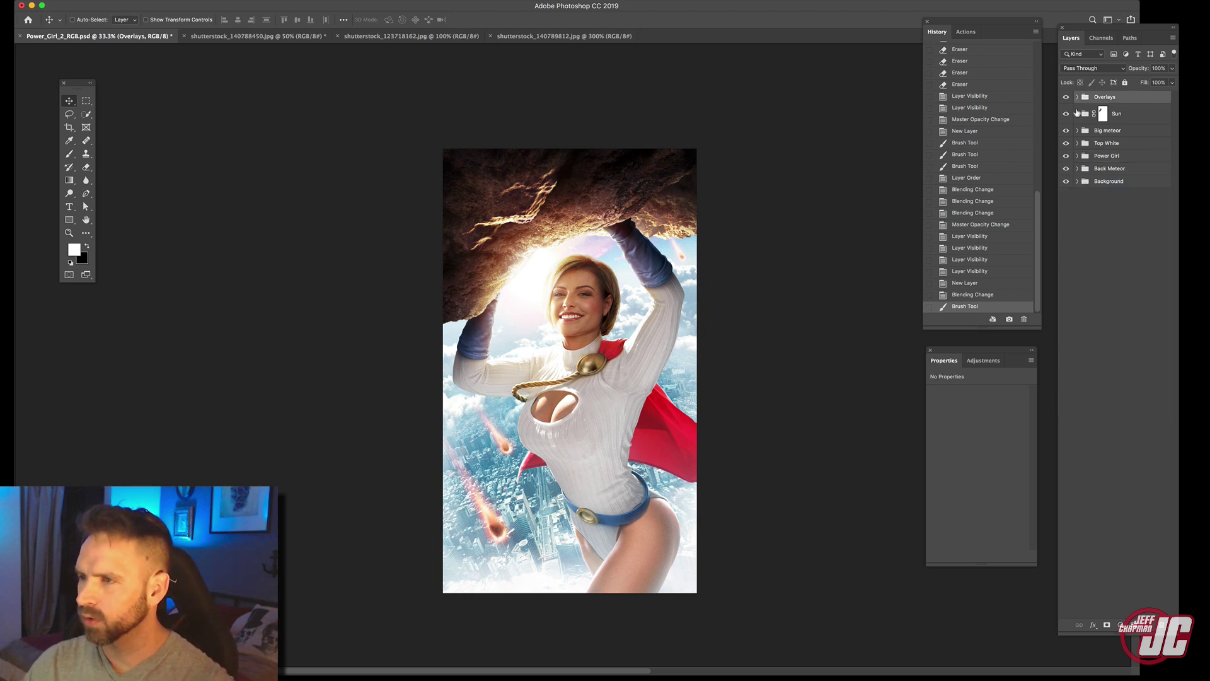
pyautogui.click(1077, 96)
pyautogui.click(1132, 134)
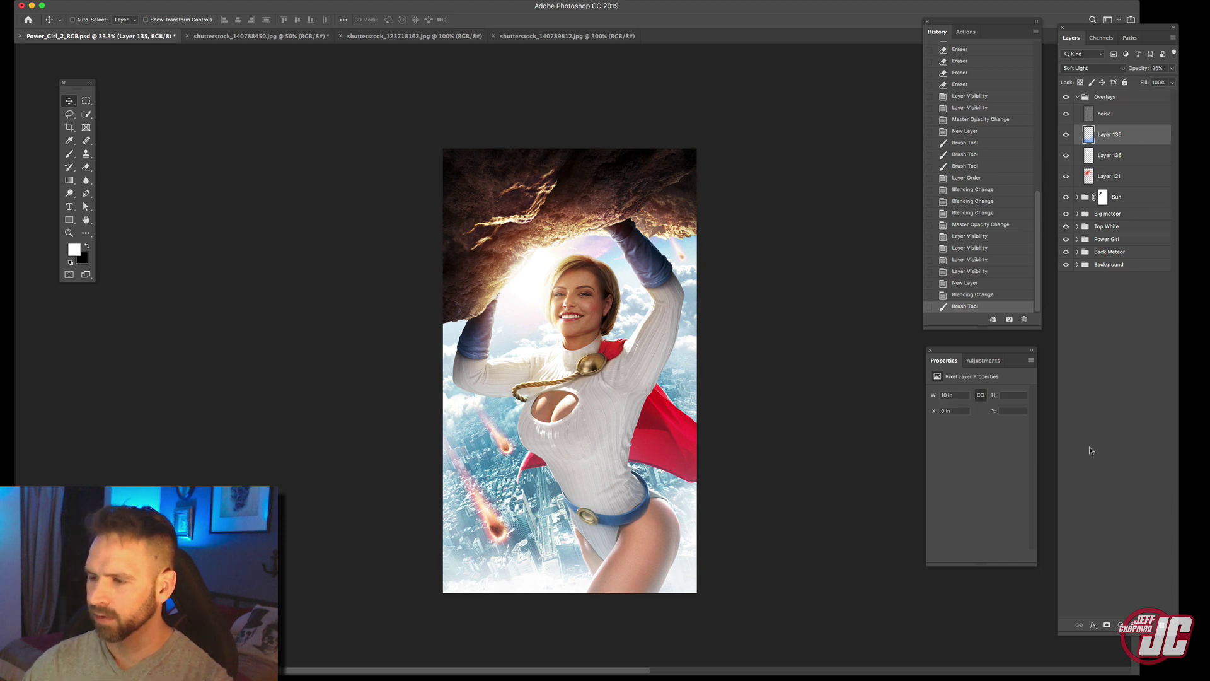
pyautogui.click(1122, 626)
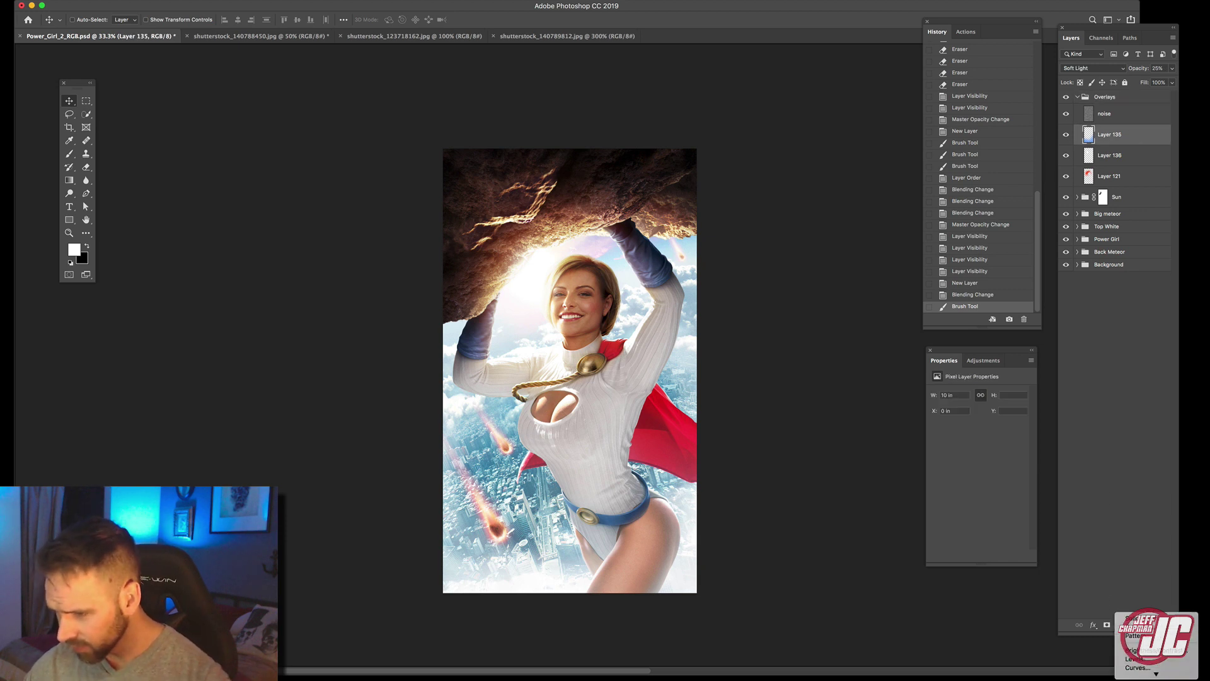
pyautogui.click(1142, 624)
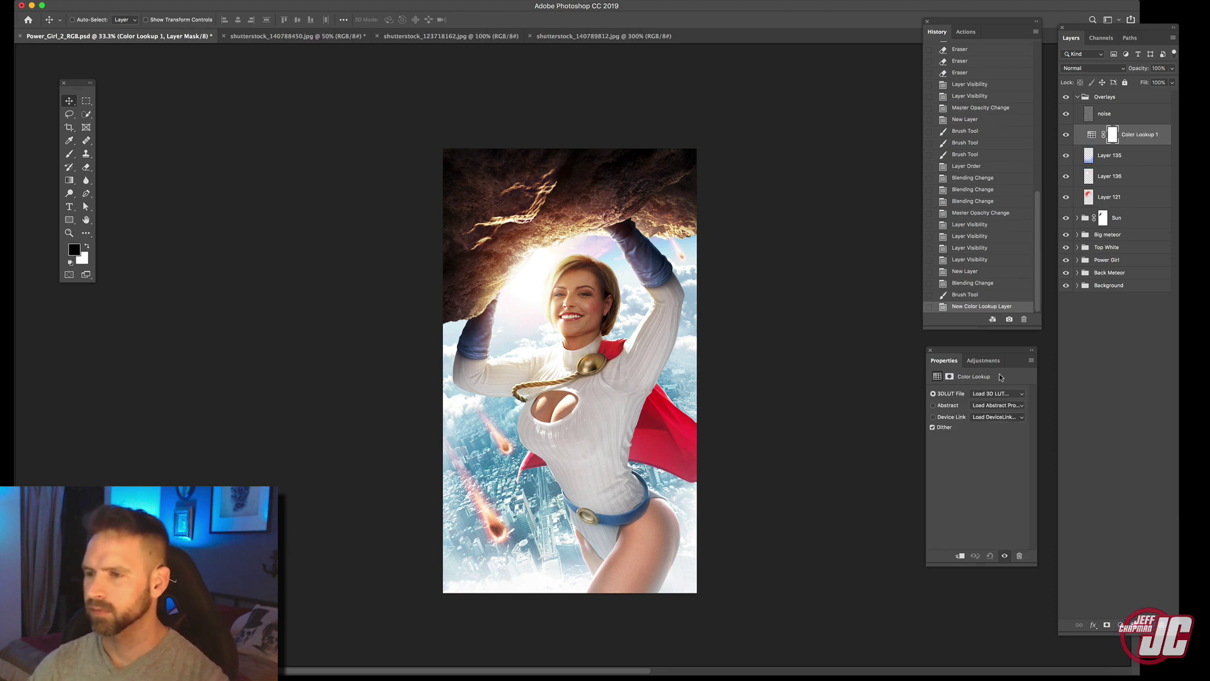
# Try the filmstock_50.3dl 3D LUT on the Color Lookup layer and switch it to Crisp_Warm.look.
pyautogui.moveTo(998, 348); pyautogui.dragTo(865, 89)
pyautogui.click(886, 134)
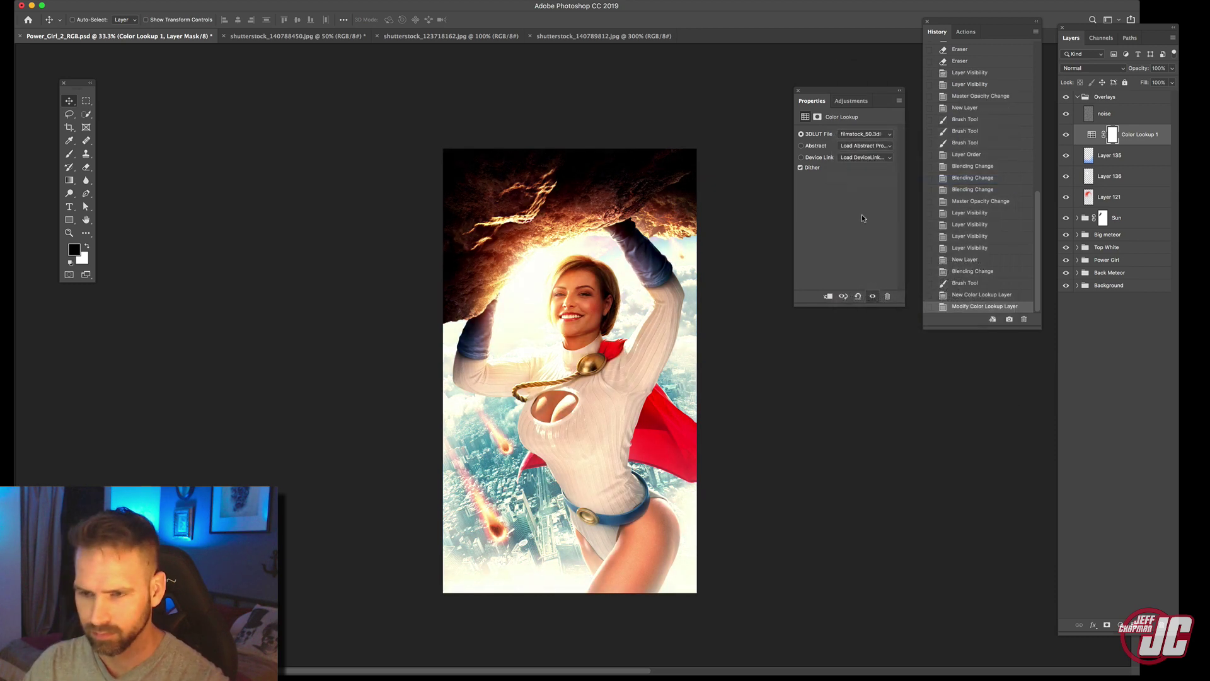
pyautogui.click(884, 133)
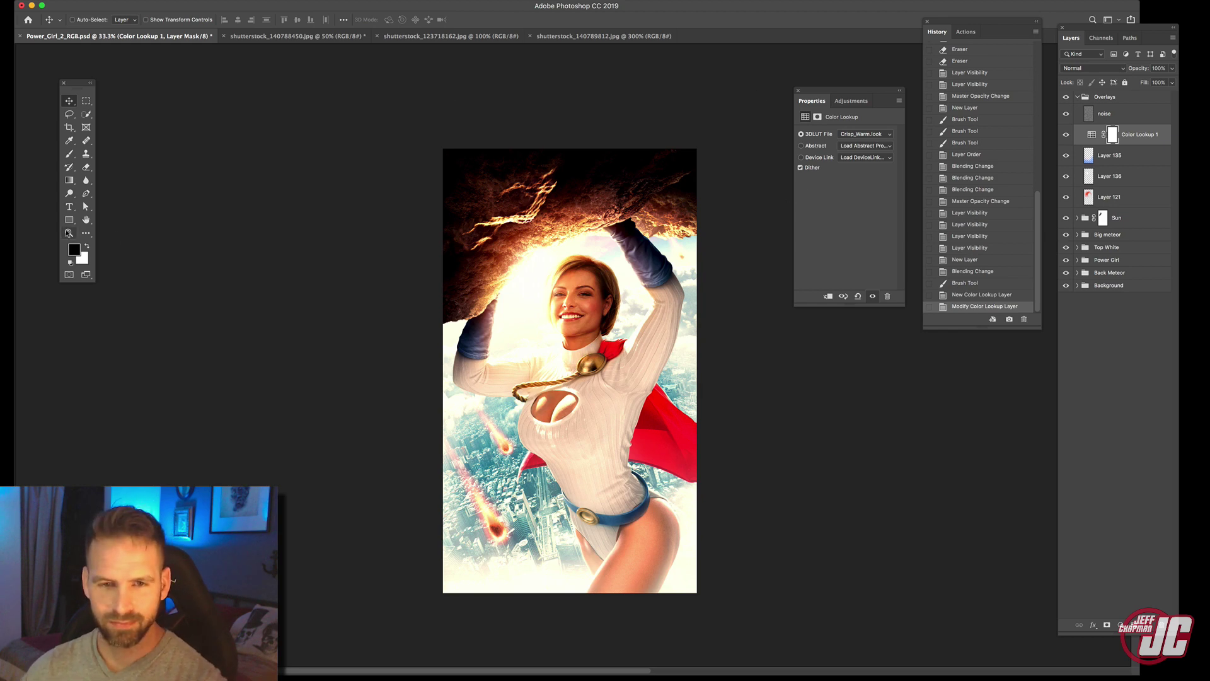
pyautogui.click(69, 233)
pyautogui.click(583, 315)
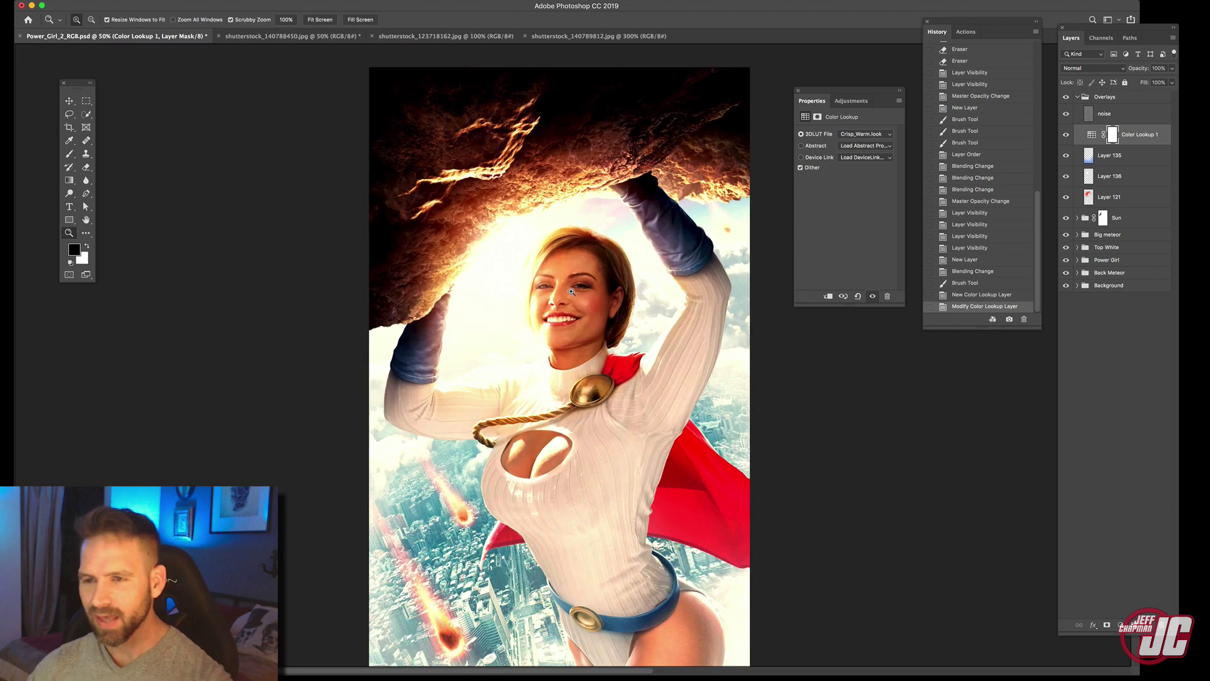
pyautogui.keyDown('alt'); pyautogui.click(525, 242); pyautogui.keyUp('alt')
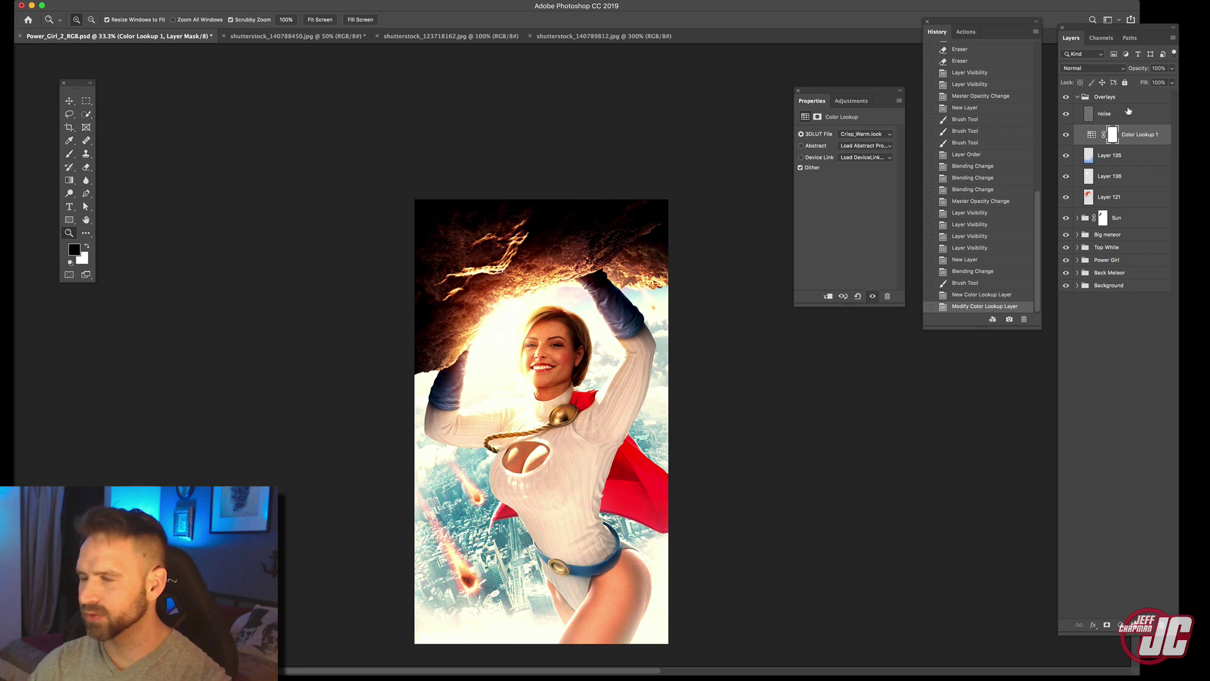
# Reduce the Color Lookup layer's opacity to 43% and compare the image with and without the adjustment.
pyautogui.moveTo(1170, 68); pyautogui.dragTo(1165, 82)
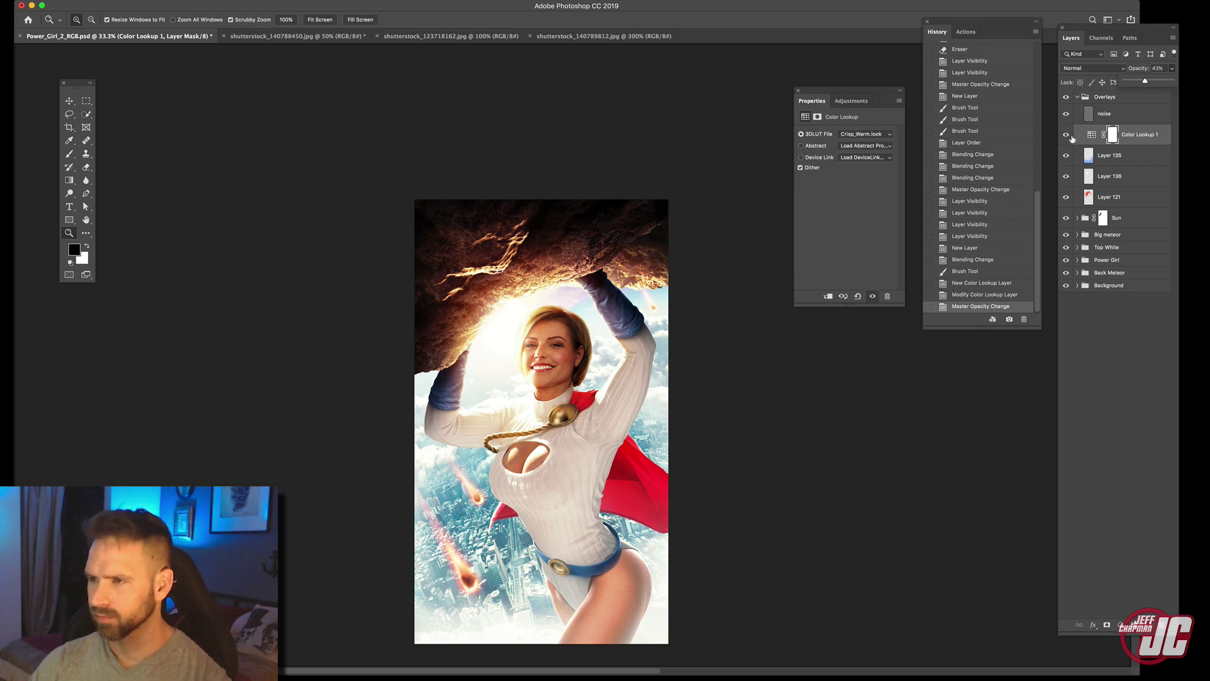
pyautogui.click(1067, 135)
pyautogui.click(1067, 135)
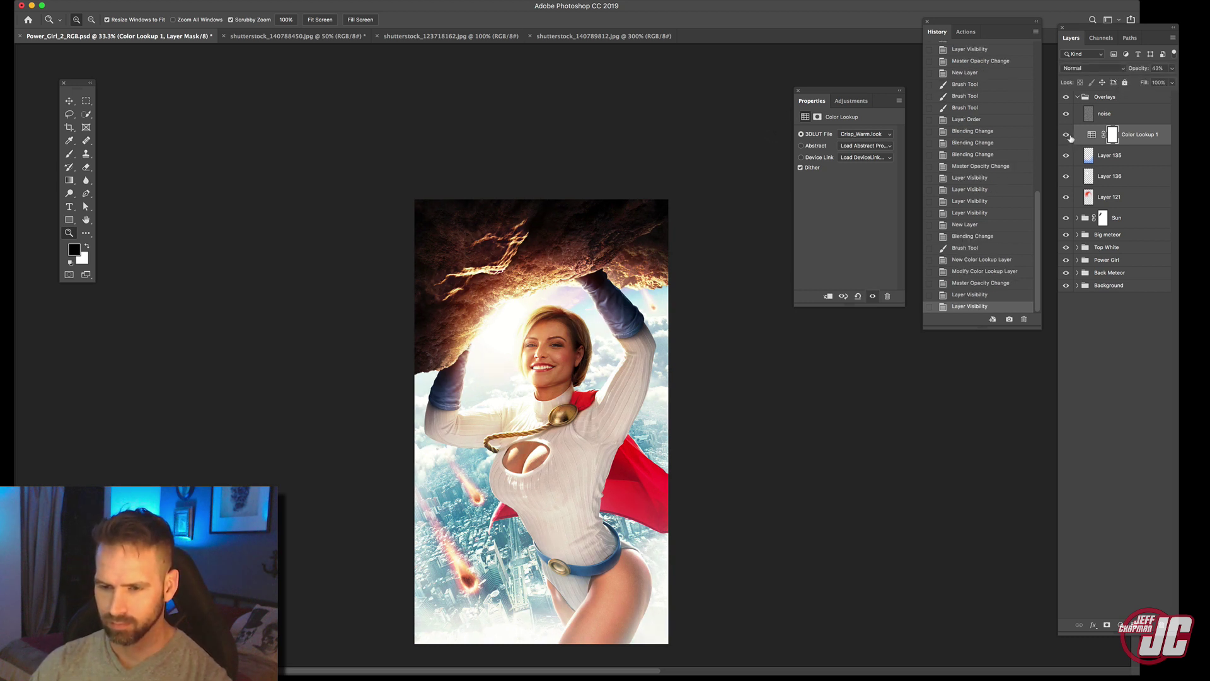
# Compare the image with and without the Color Lookup layer at 32% opacity, and raise its opacity to 83%.
pyautogui.click(1171, 68)
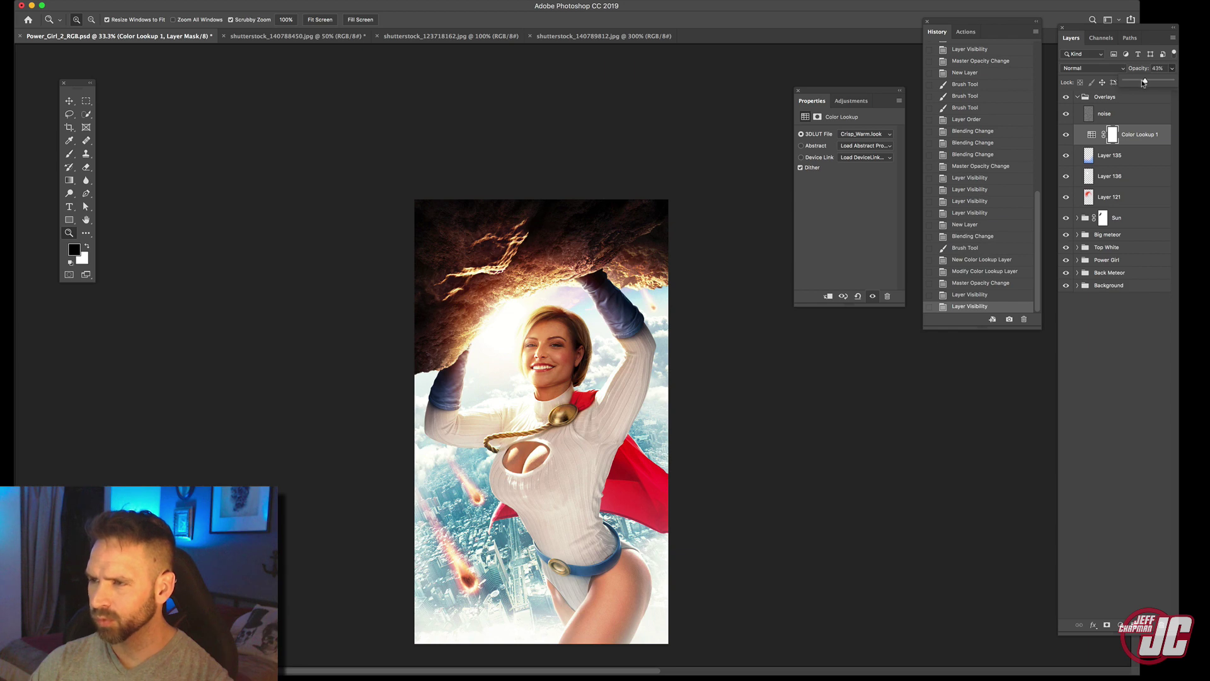
pyautogui.moveTo(1144, 82); pyautogui.dragTo(1139, 81)
pyautogui.click(579, 344)
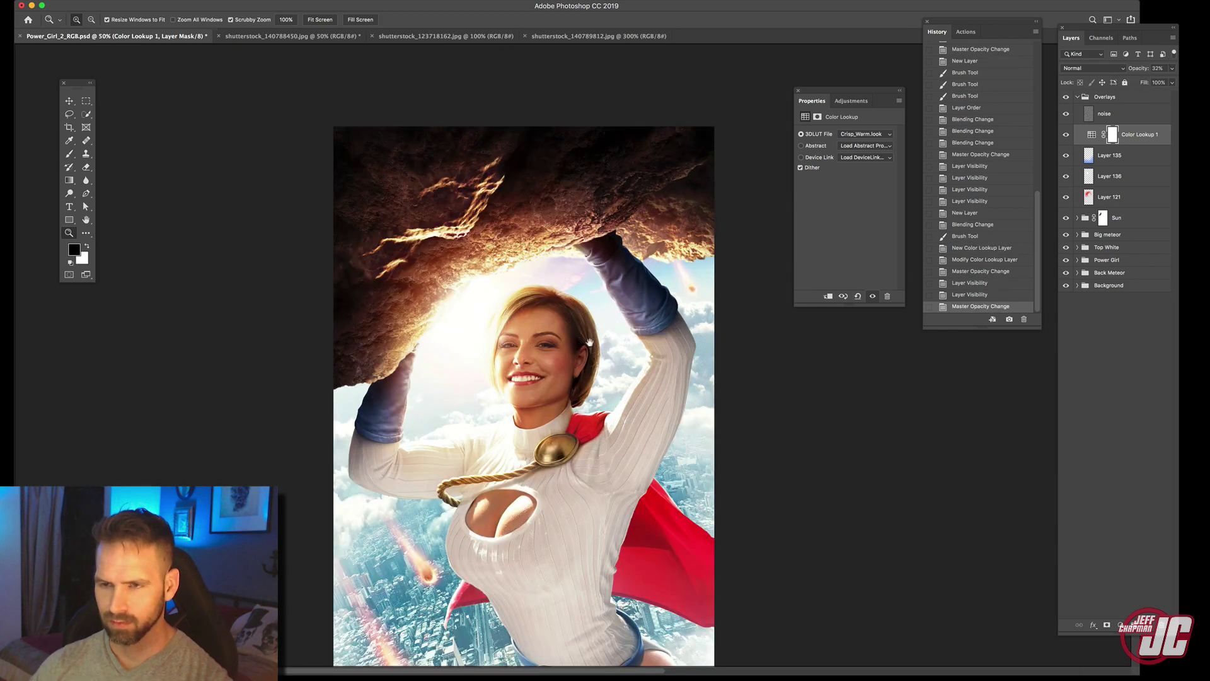
pyautogui.moveTo(591, 344); pyautogui.dragTo(590, 245)
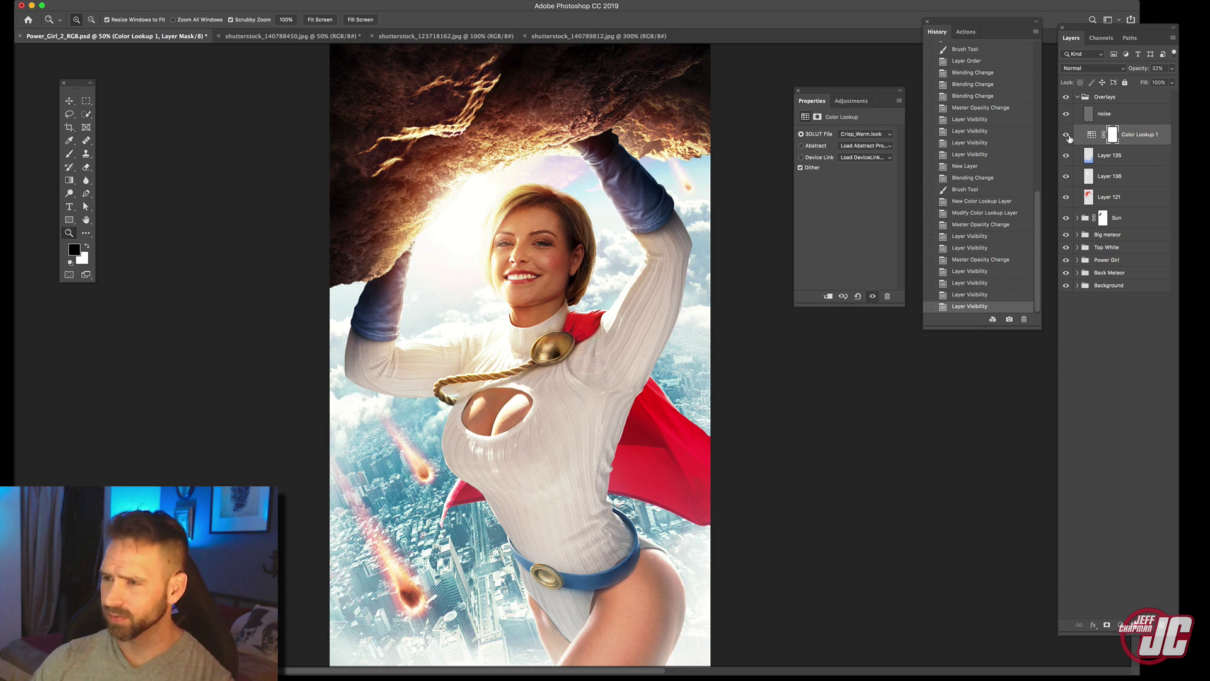
pyautogui.click(1066, 135)
pyautogui.click(1066, 135)
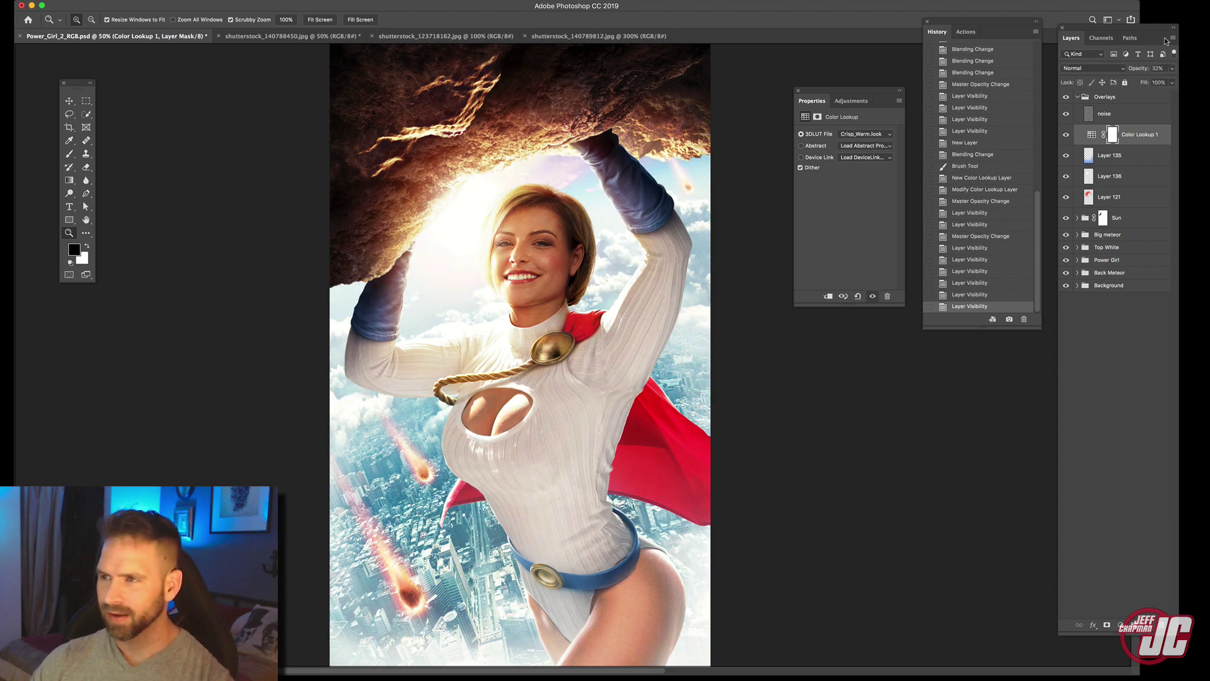
pyautogui.click(1170, 70)
pyautogui.click(1163, 81)
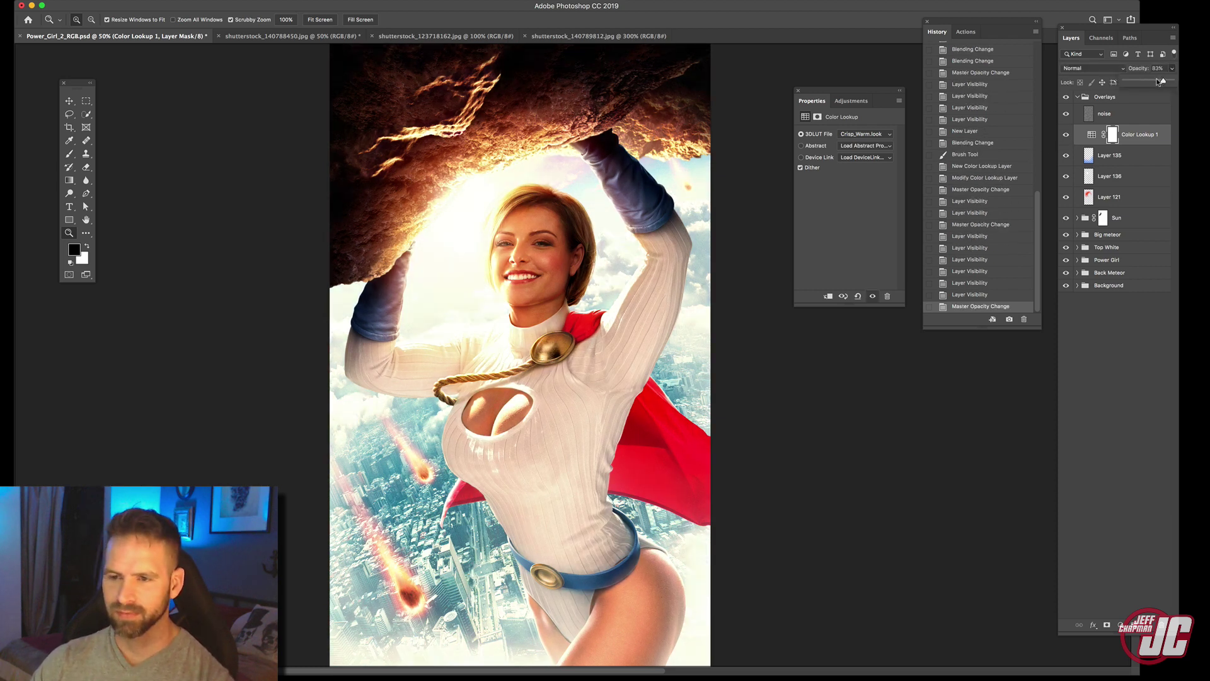
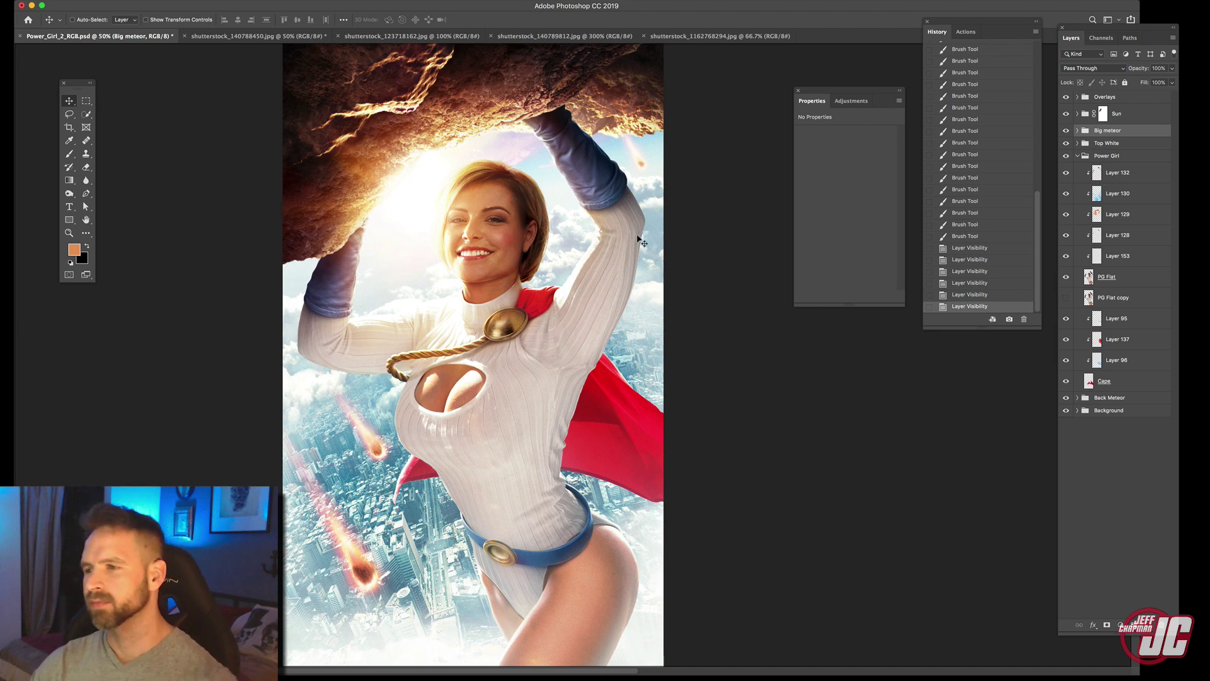
# Convert the PG Flat layer in the Power Girl group to a Smart Object.
pyautogui.scroll(-3, 546, 297)
pyautogui.click(1127, 278)
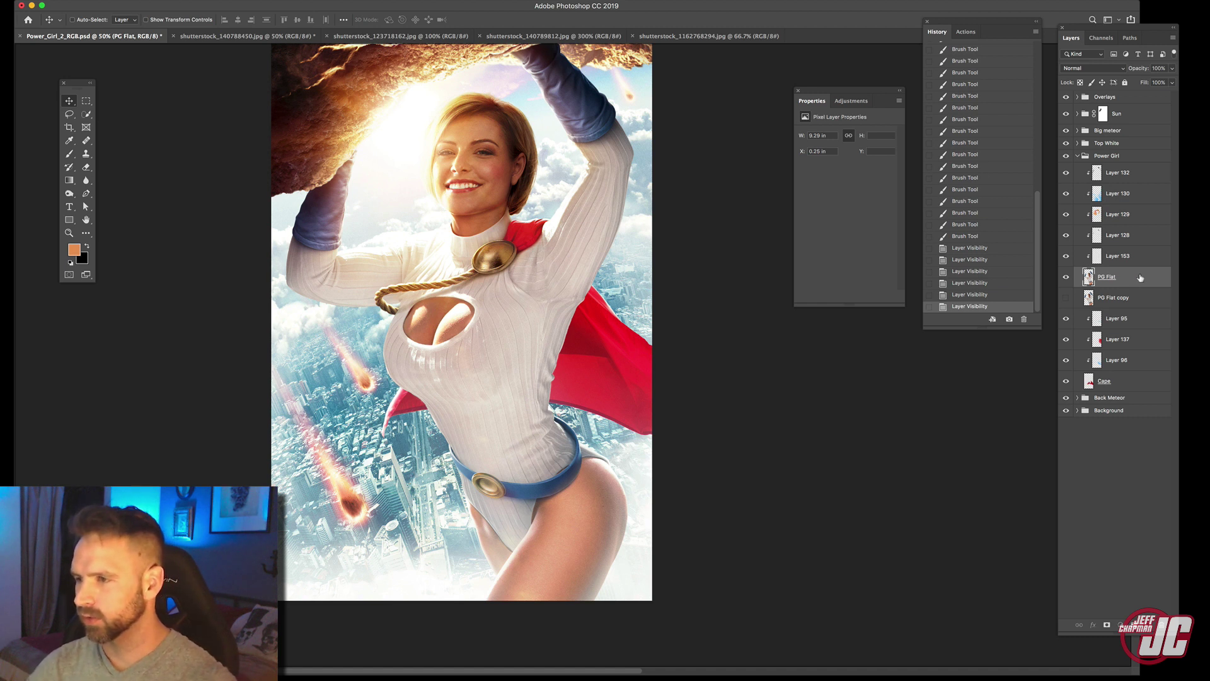
pyautogui.click(208, 1)
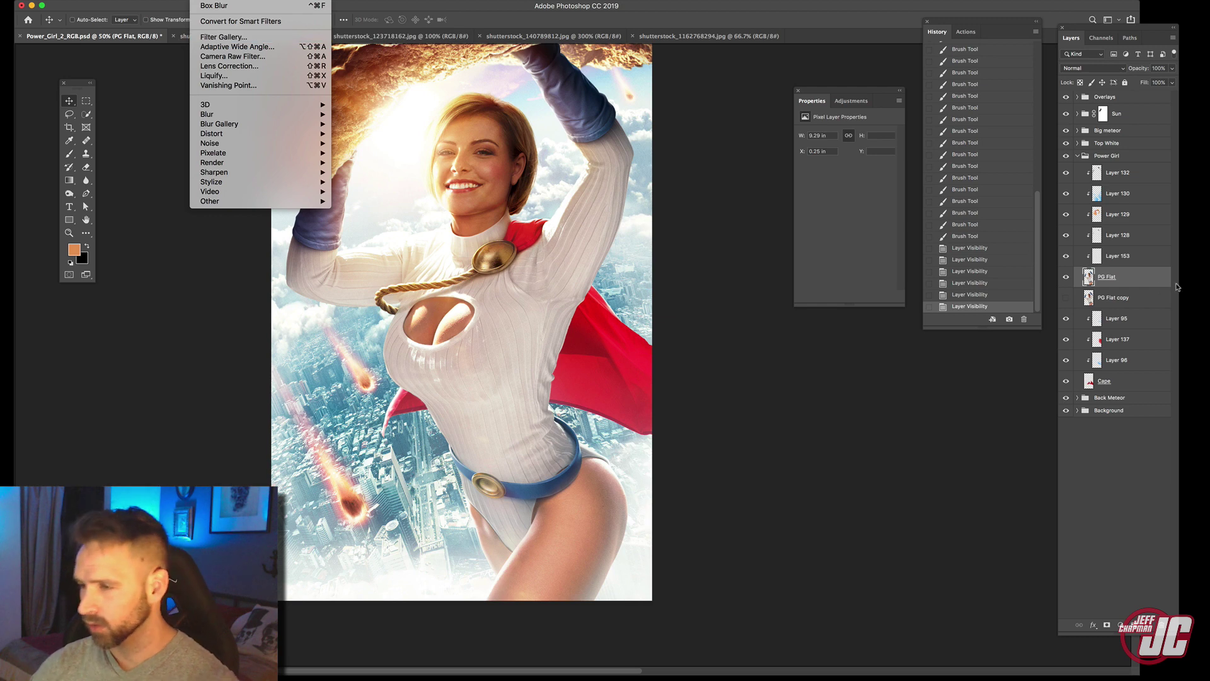
pyautogui.click(1142, 276)
pyautogui.rightClick(1140, 277)
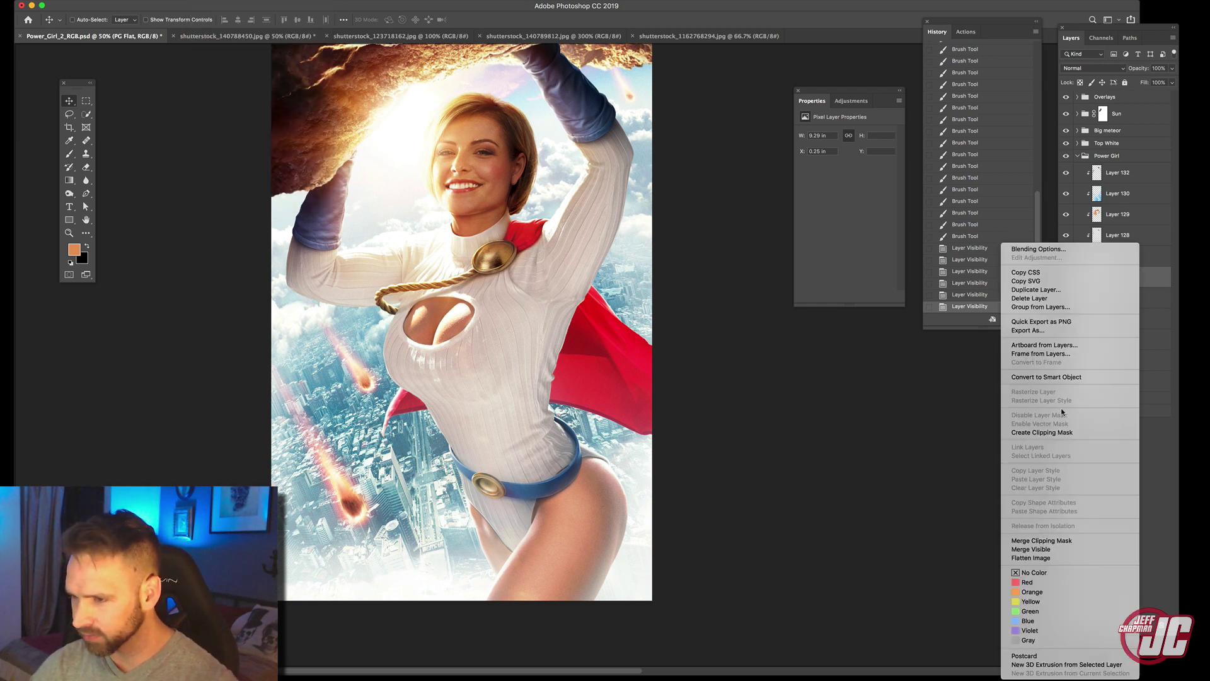
pyautogui.click(1065, 377)
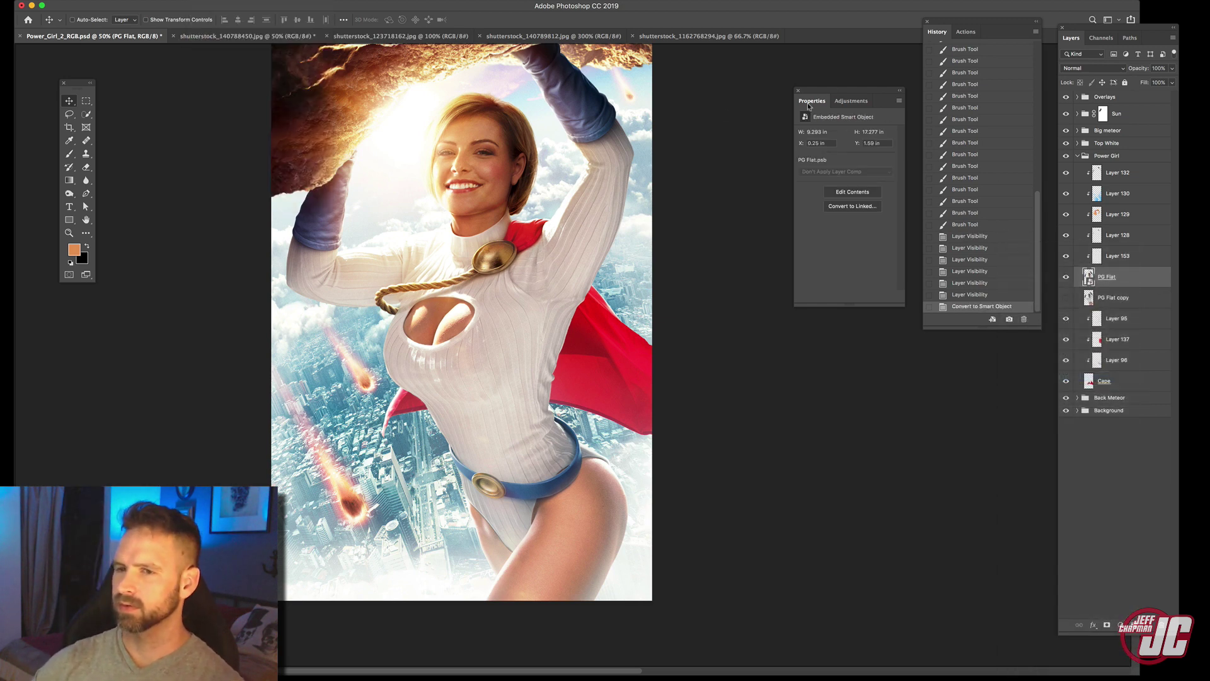
# Start a Field Blur on the PG Flat smart object and move its blur pin onto Power Girl's face.
pyautogui.click(204, 1)
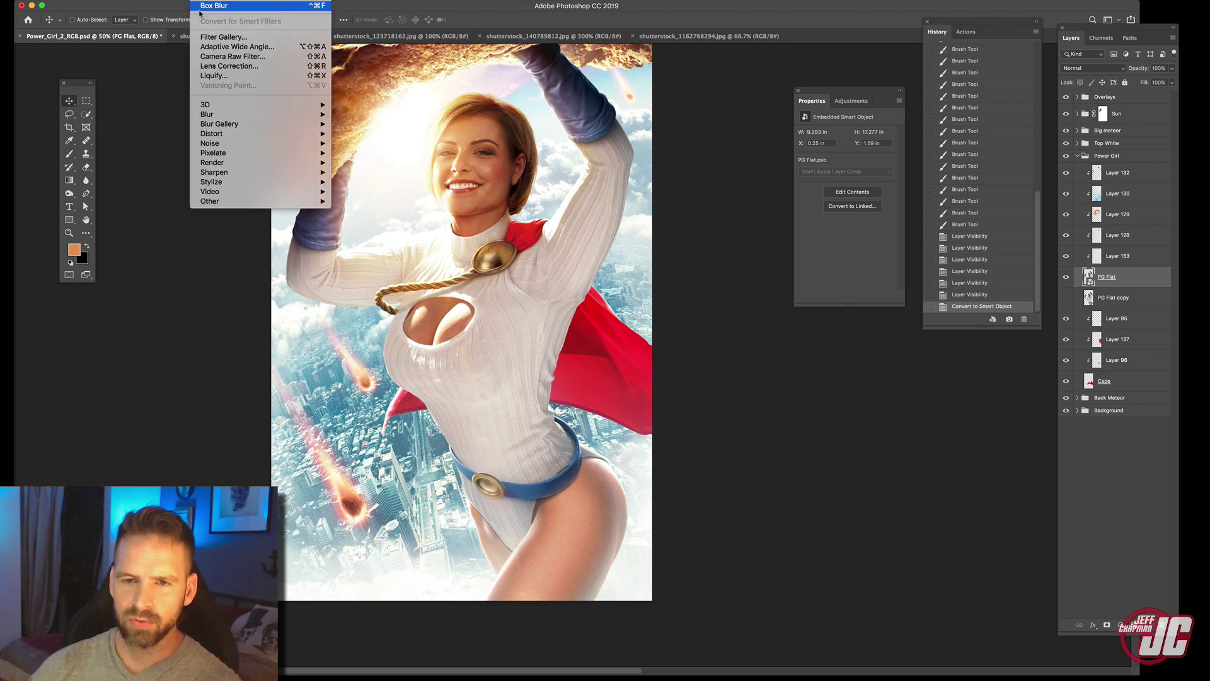
pyautogui.moveTo(224, 127)
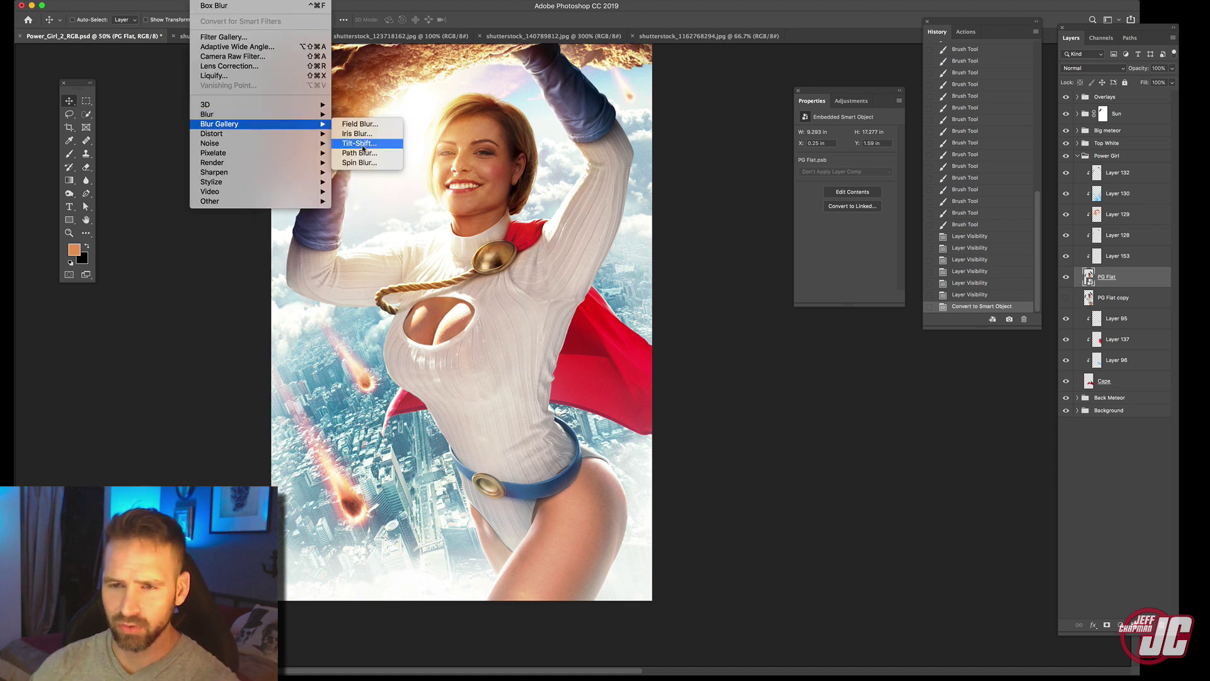
pyautogui.click(371, 126)
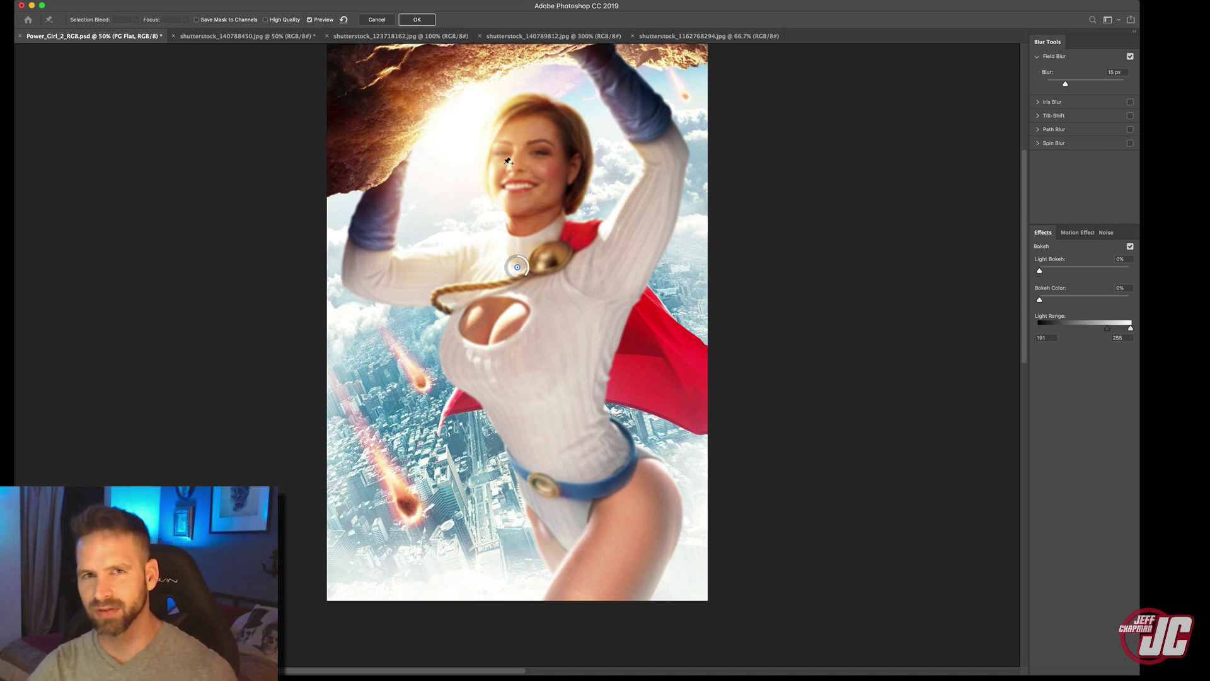
pyautogui.moveTo(516, 268); pyautogui.dragTo(531, 143)
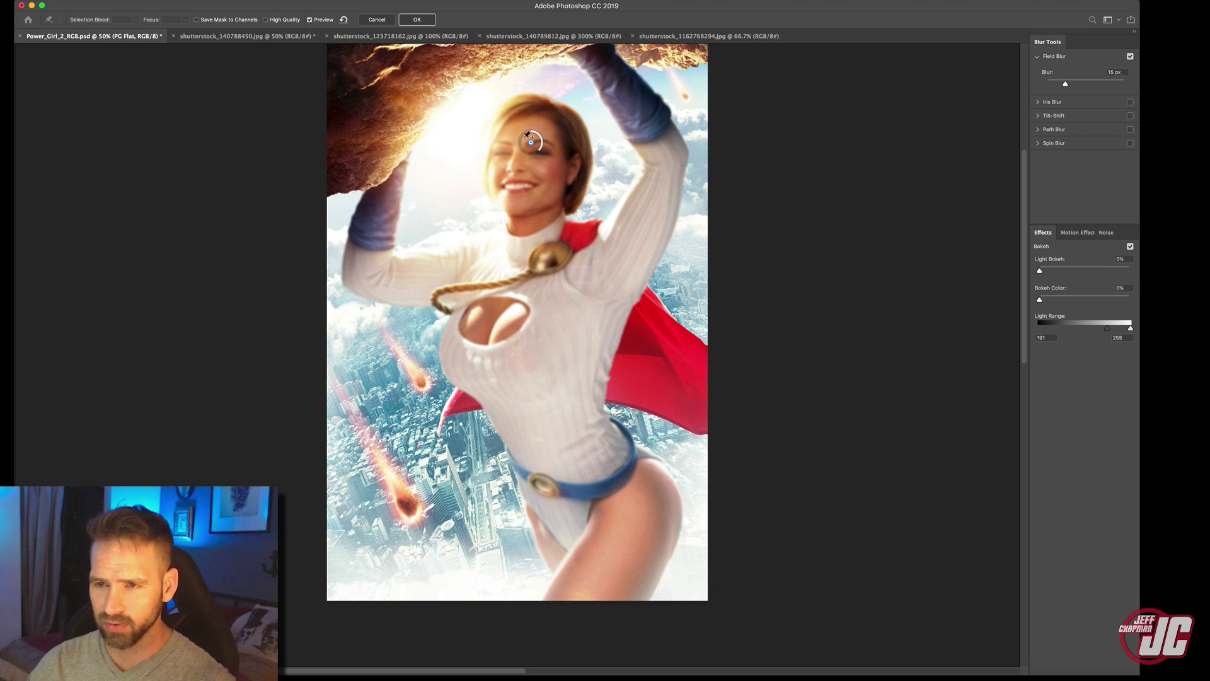
# Add Field Blur pins on Power Girl's right arm, on her chest and beside her left upper arm.
pyautogui.click(424, 263)
pyautogui.click(539, 329)
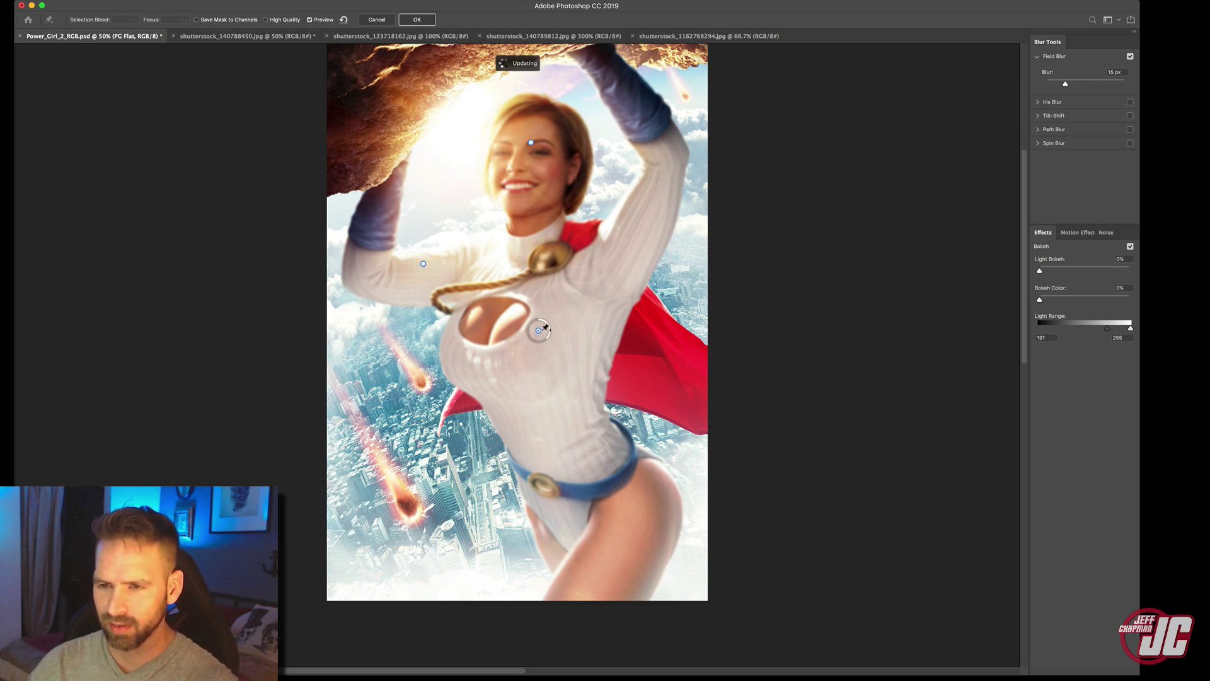
pyautogui.click(618, 200)
# Set the Field Blur to 0 px at the face pin and at the pin beside her left upper arm.
pyautogui.click(531, 142)
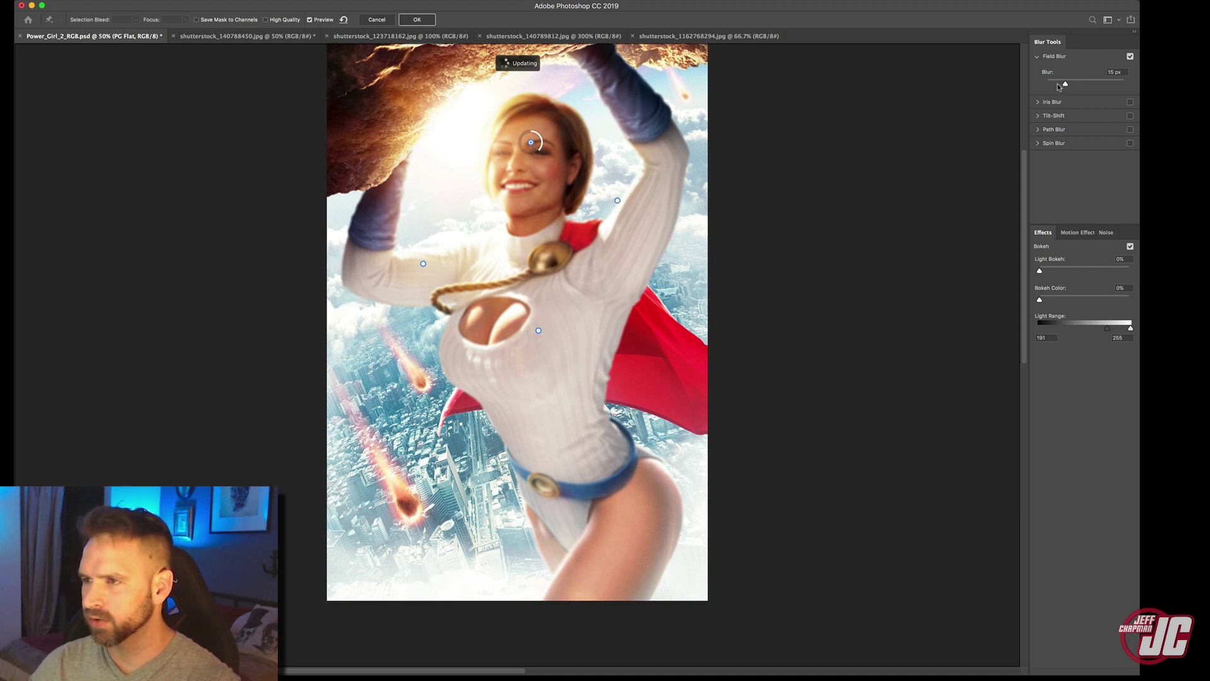
pyautogui.moveTo(1059, 84); pyautogui.dragTo(1045, 85)
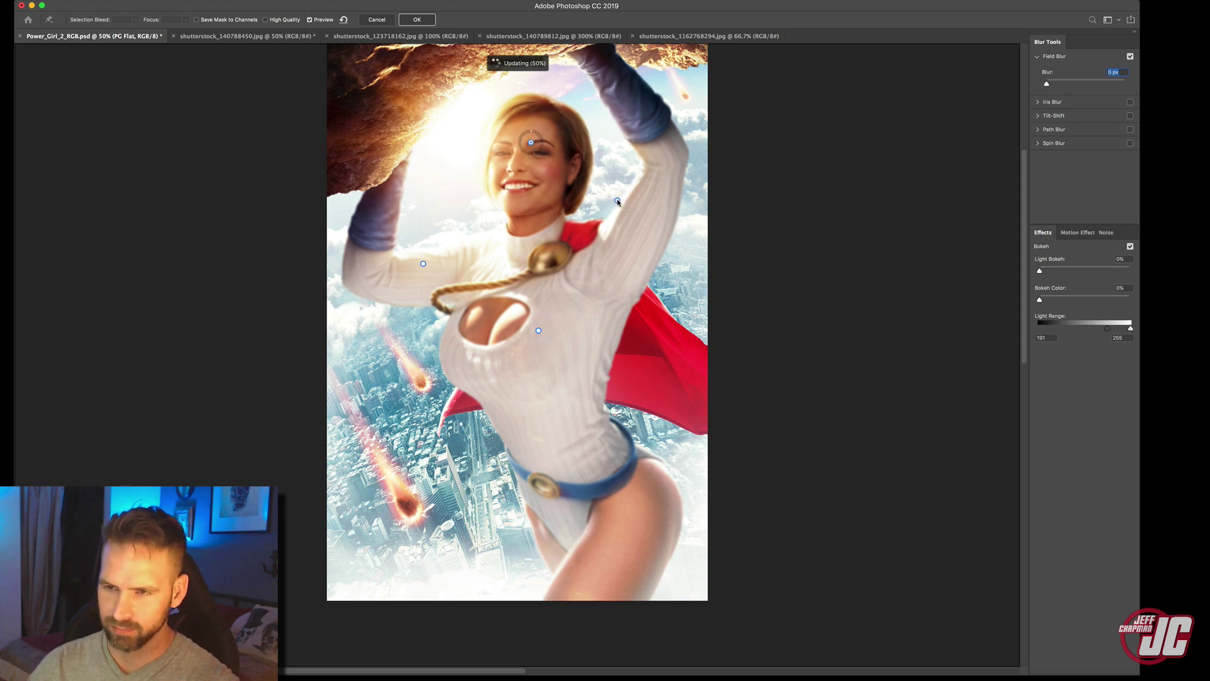
pyautogui.click(618, 201)
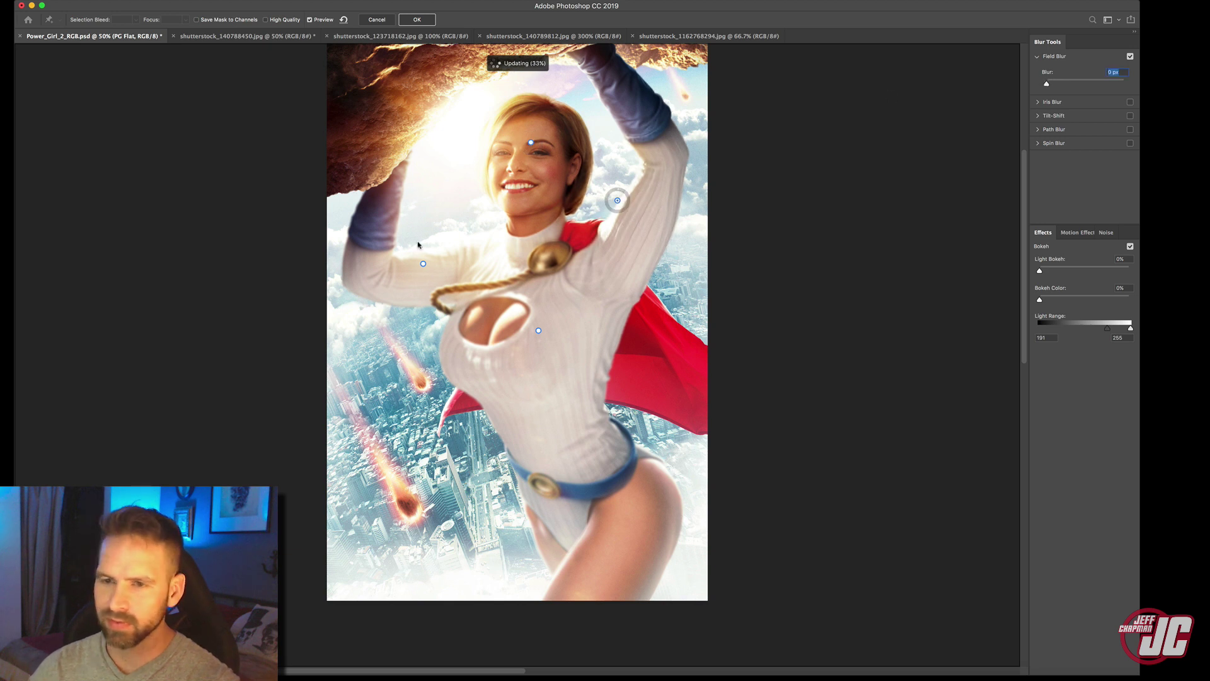
# Reduce the blur at the right arm's pin and set the chest pin's blur to 1 px.
pyautogui.click(423, 264)
pyautogui.moveTo(1065, 84); pyautogui.dragTo(1055, 84)
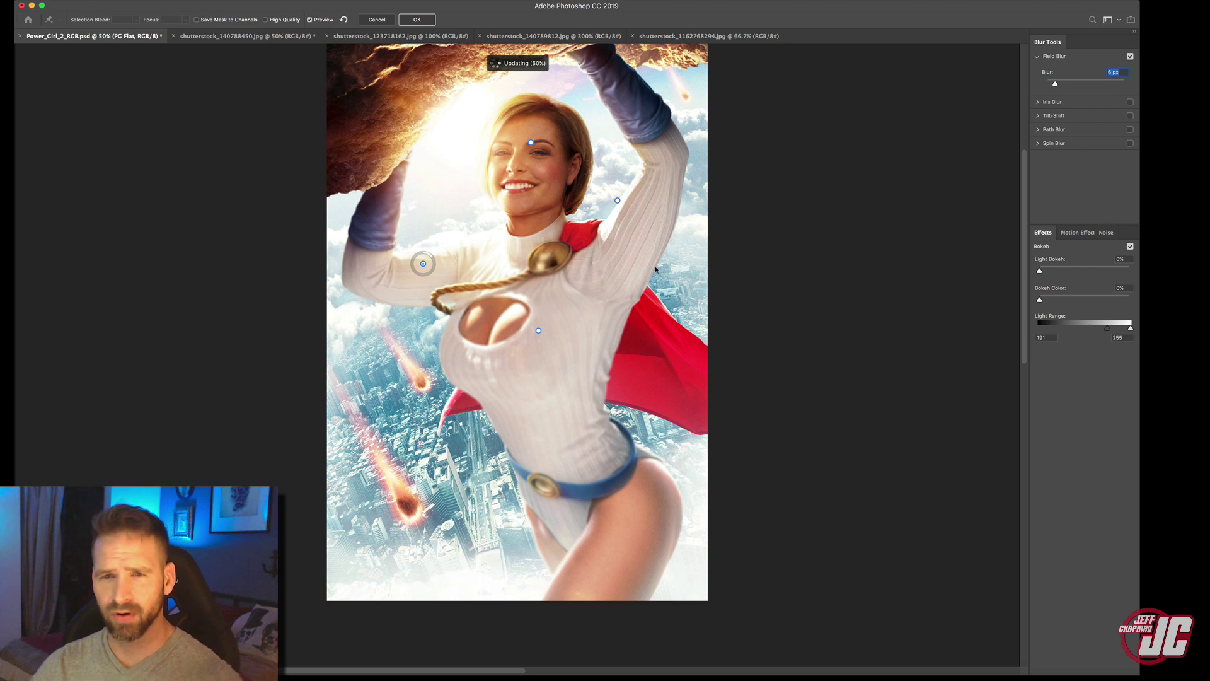
pyautogui.click(538, 330)
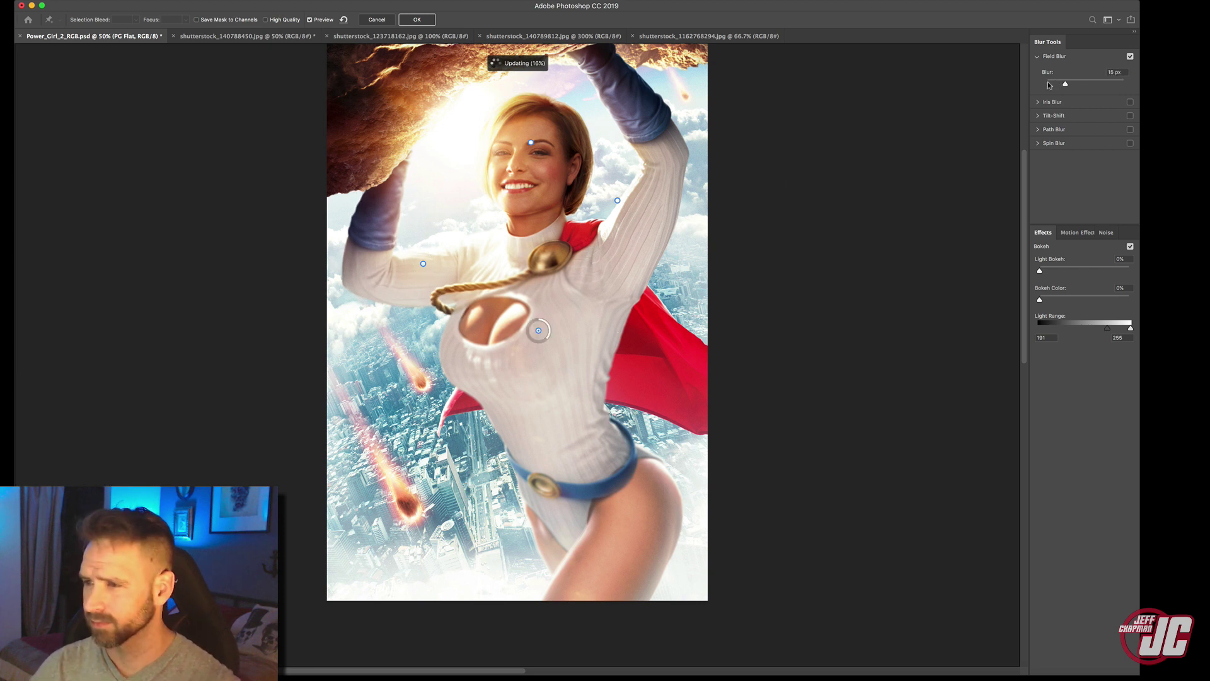
pyautogui.moveTo(1055, 84); pyautogui.dragTo(1047, 84)
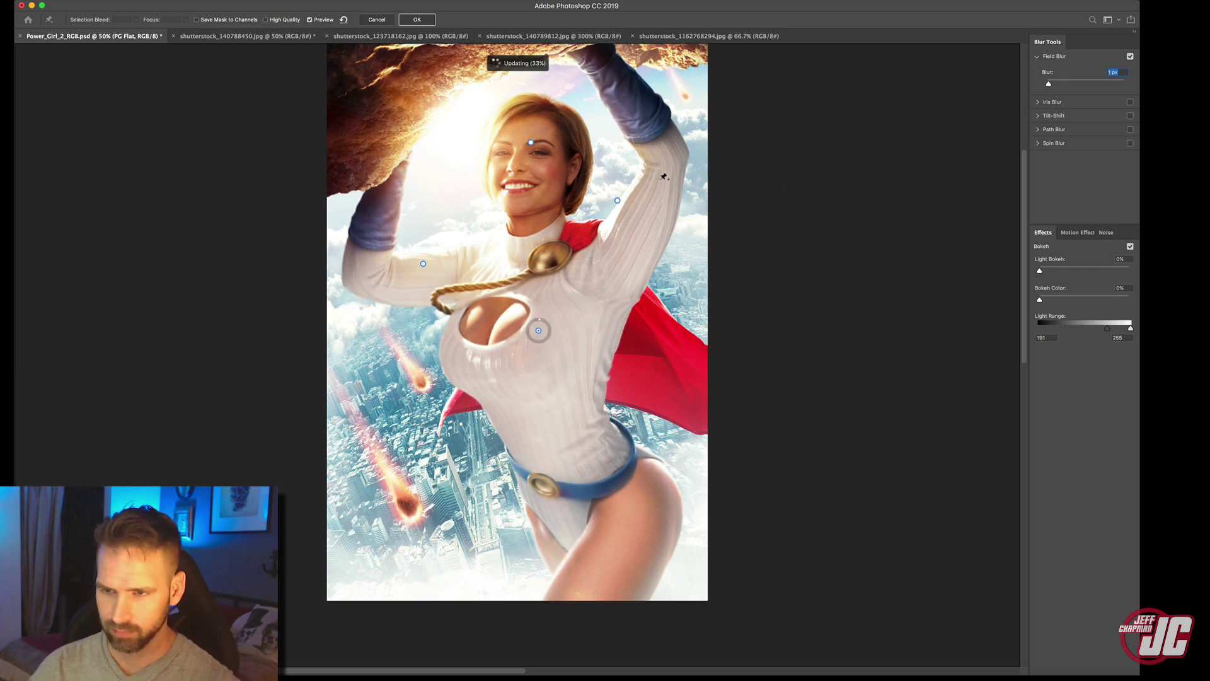
# Add a Field Blur pin on Power Girl's waist just above the belt and reduce its blur.
pyautogui.click(567, 474)
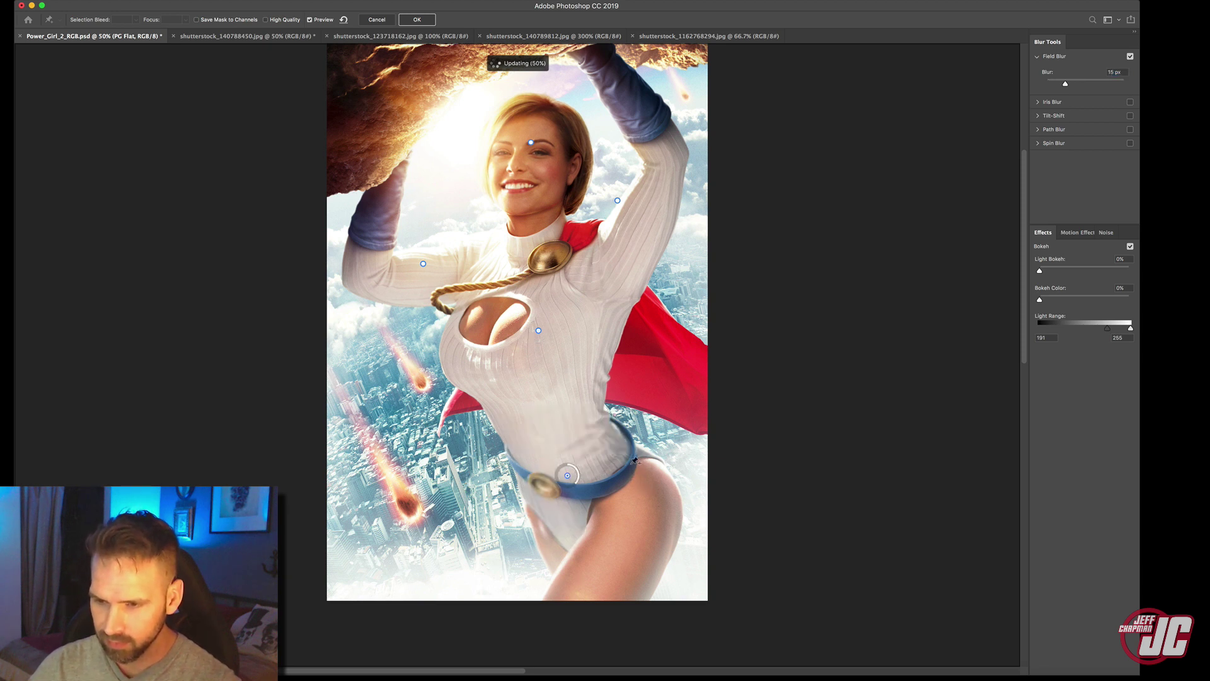
pyautogui.moveTo(1065, 84); pyautogui.dragTo(1058, 85)
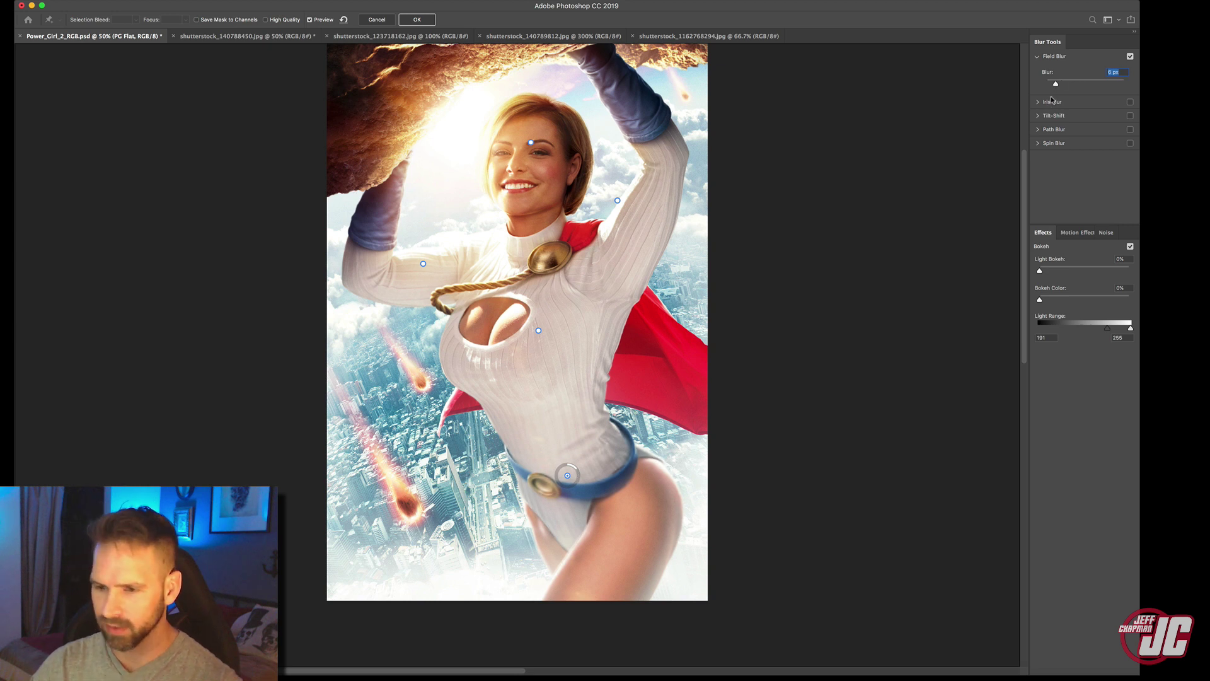
pyautogui.moveTo(1058, 86); pyautogui.dragTo(1050, 84)
# Add Field Blur pins on Power Girl's hip and lower thigh, reducing the blur to 4 px and 5 px respectively.
pyautogui.click(649, 496)
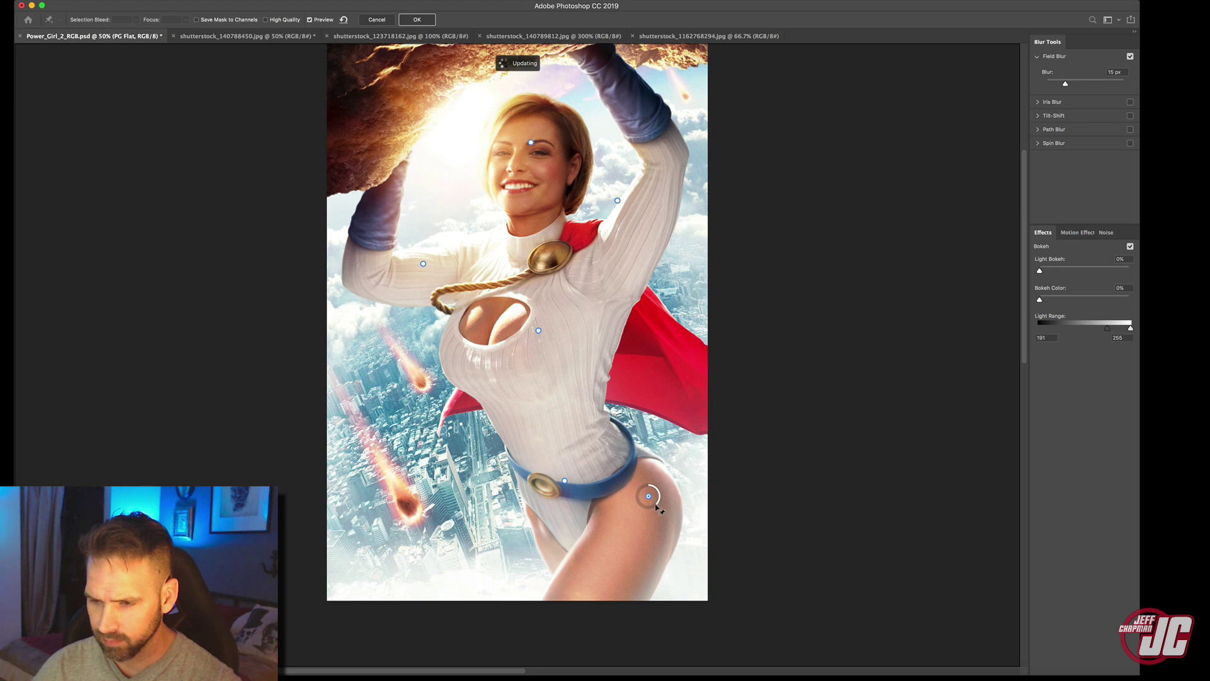
pyautogui.moveTo(649, 497); pyautogui.dragTo(644, 509)
pyautogui.moveTo(1065, 83); pyautogui.dragTo(1053, 86)
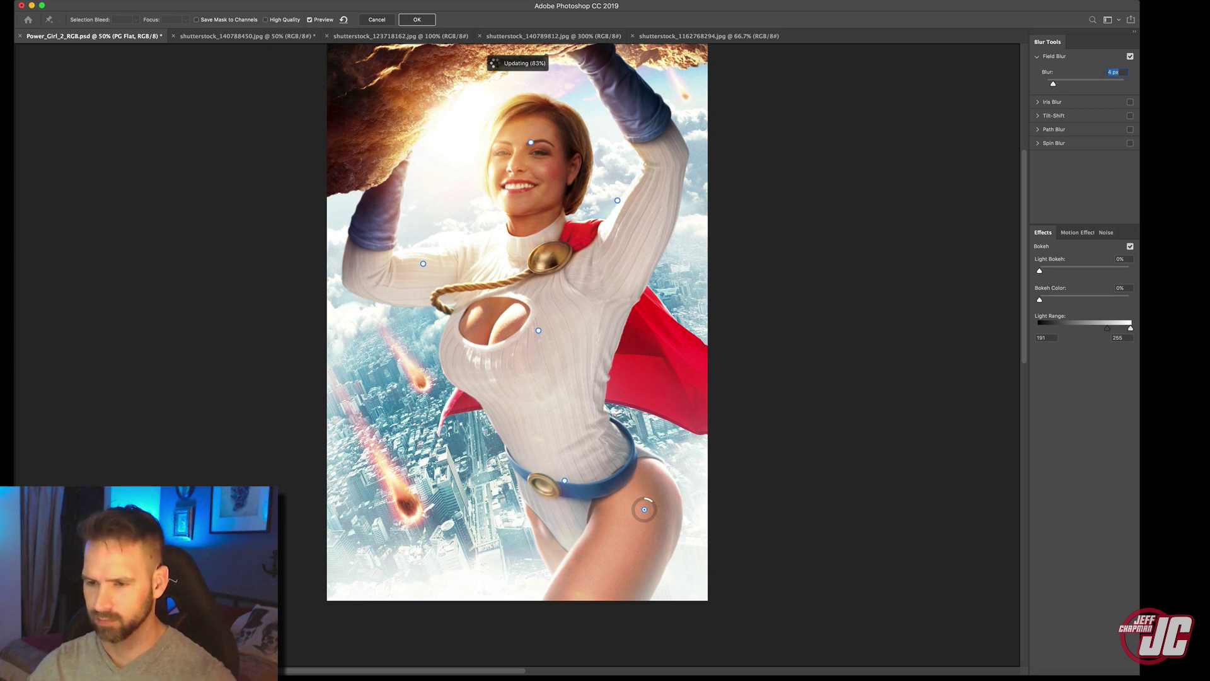
pyautogui.write('15')
pyautogui.click(598, 588)
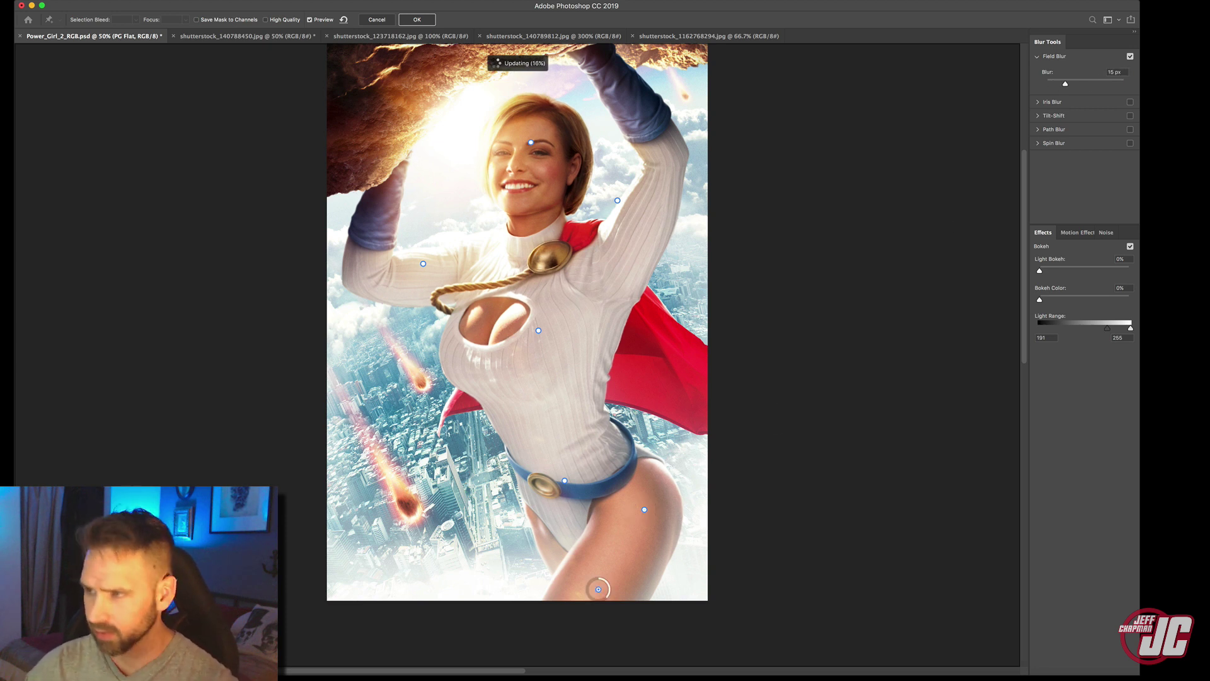
pyautogui.moveTo(1065, 84); pyautogui.dragTo(1057, 84)
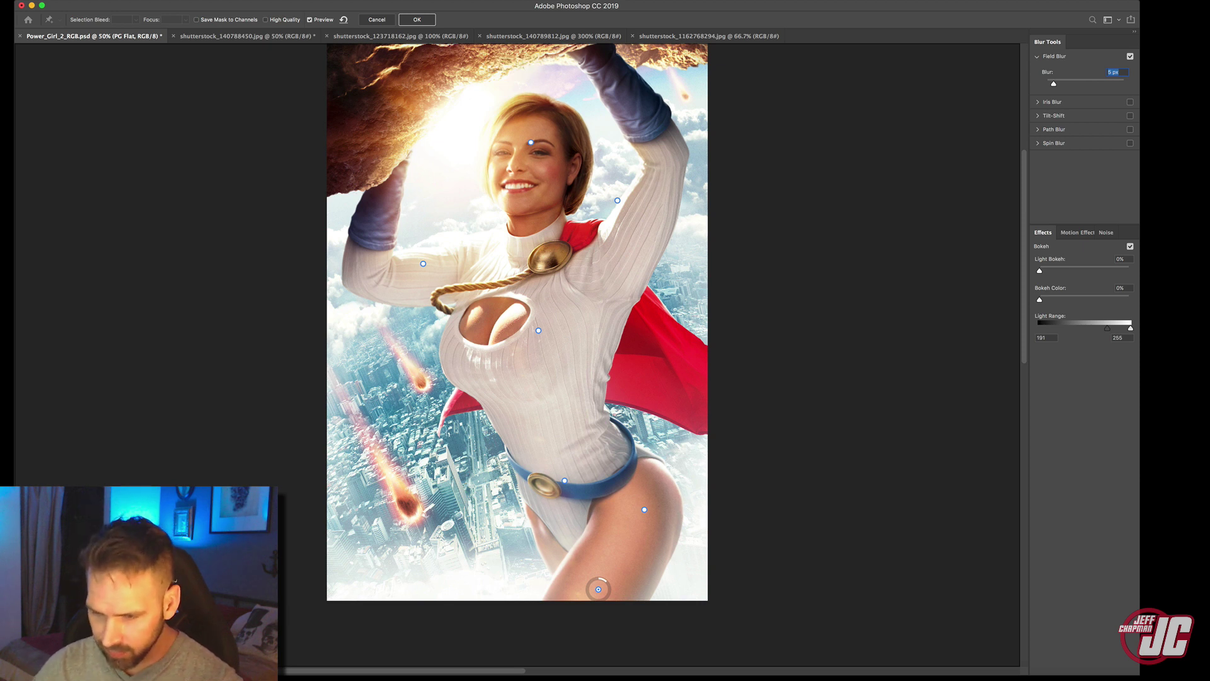
# Add blur pins beside the lower thigh and the hip, setting the hip-side pin to 26 px and moving it to the canvas edge.
pyautogui.click(672, 590)
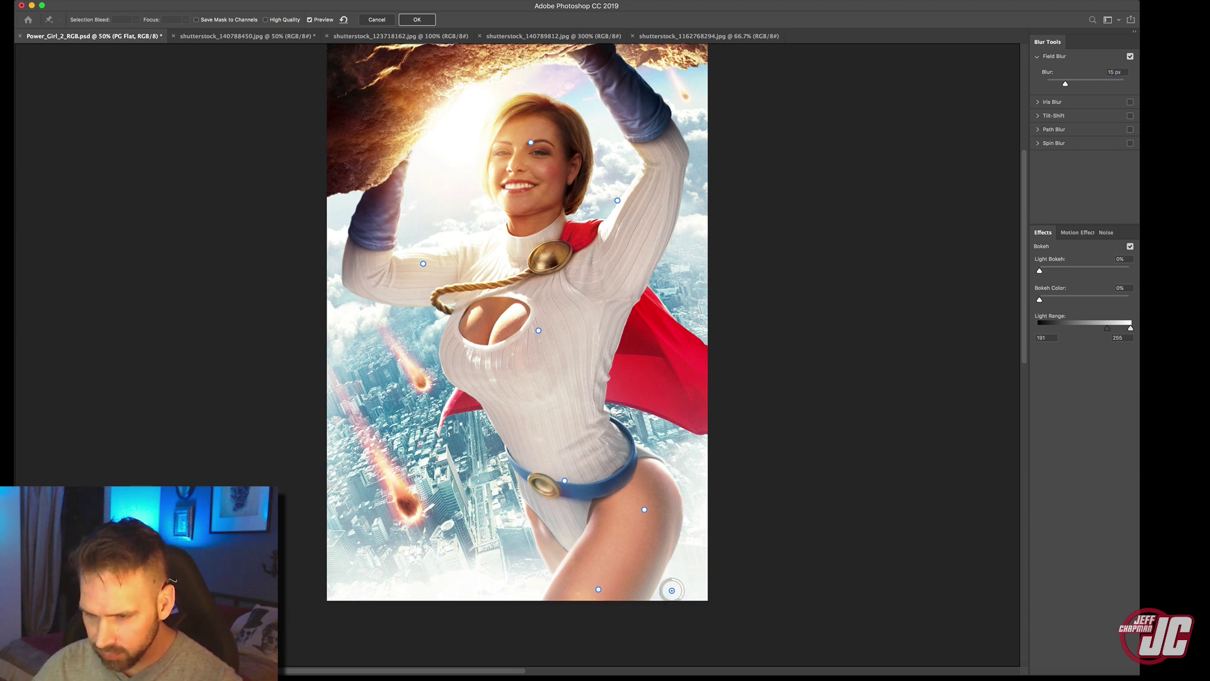
pyautogui.click(698, 500)
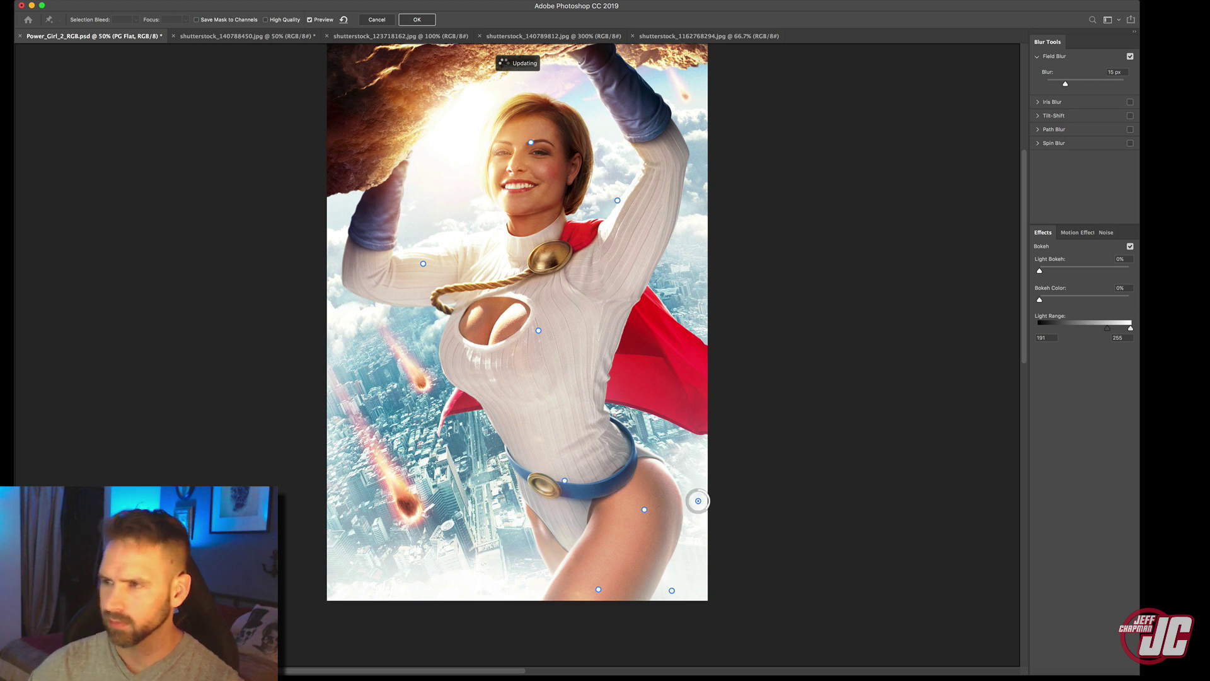
pyautogui.moveTo(1065, 84); pyautogui.dragTo(1072, 84)
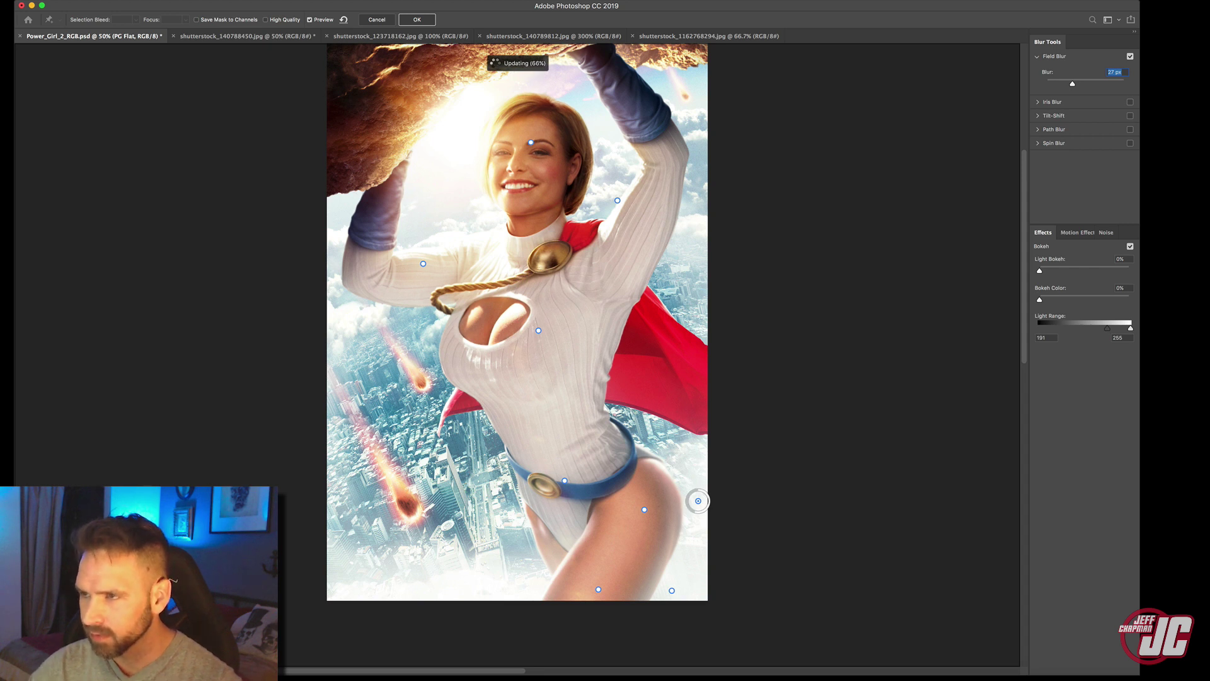
pyautogui.press('Down')
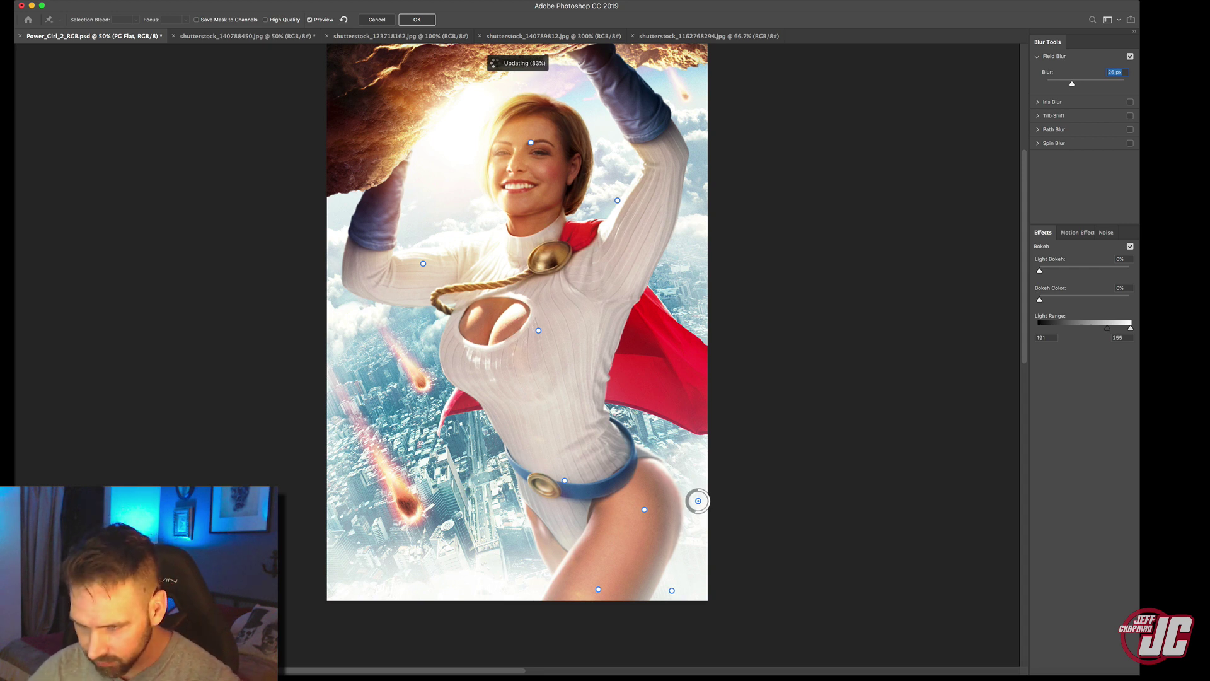
pyautogui.moveTo(698, 500); pyautogui.dragTo(709, 501)
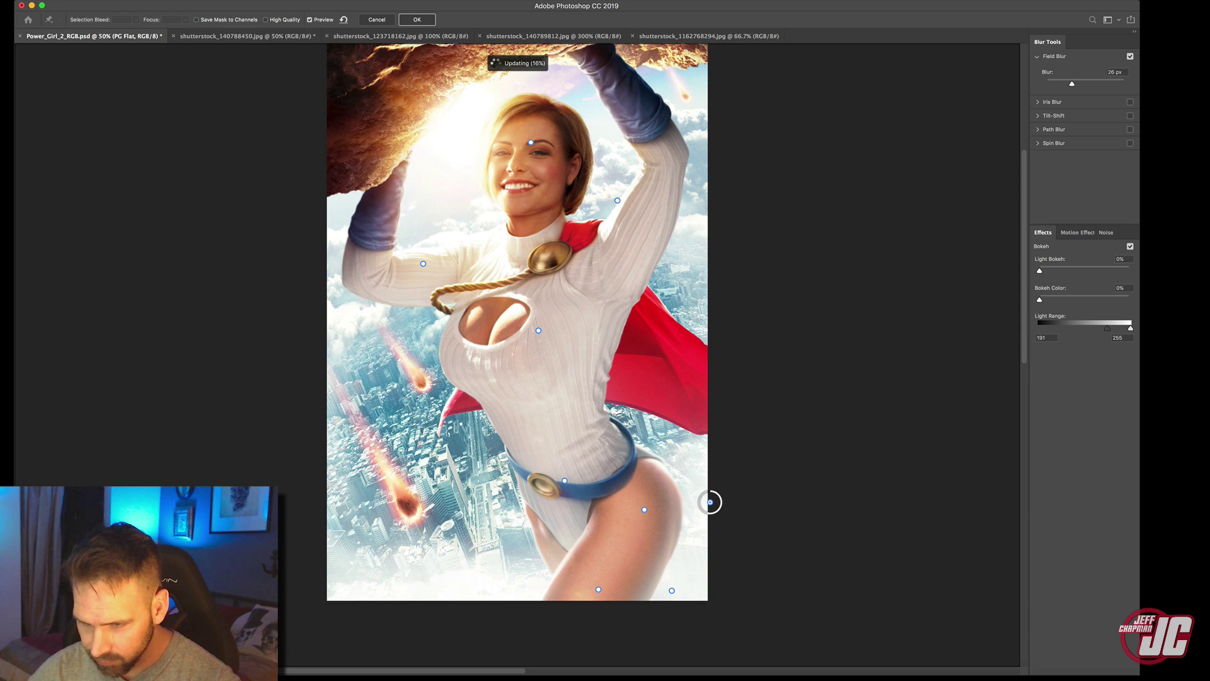
# Add a Field Blur pin over the clouds on the belt-buckle side of the legs and set it to 16 px.
pyautogui.click(520, 549)
pyautogui.hotkey('shift', 'Up')
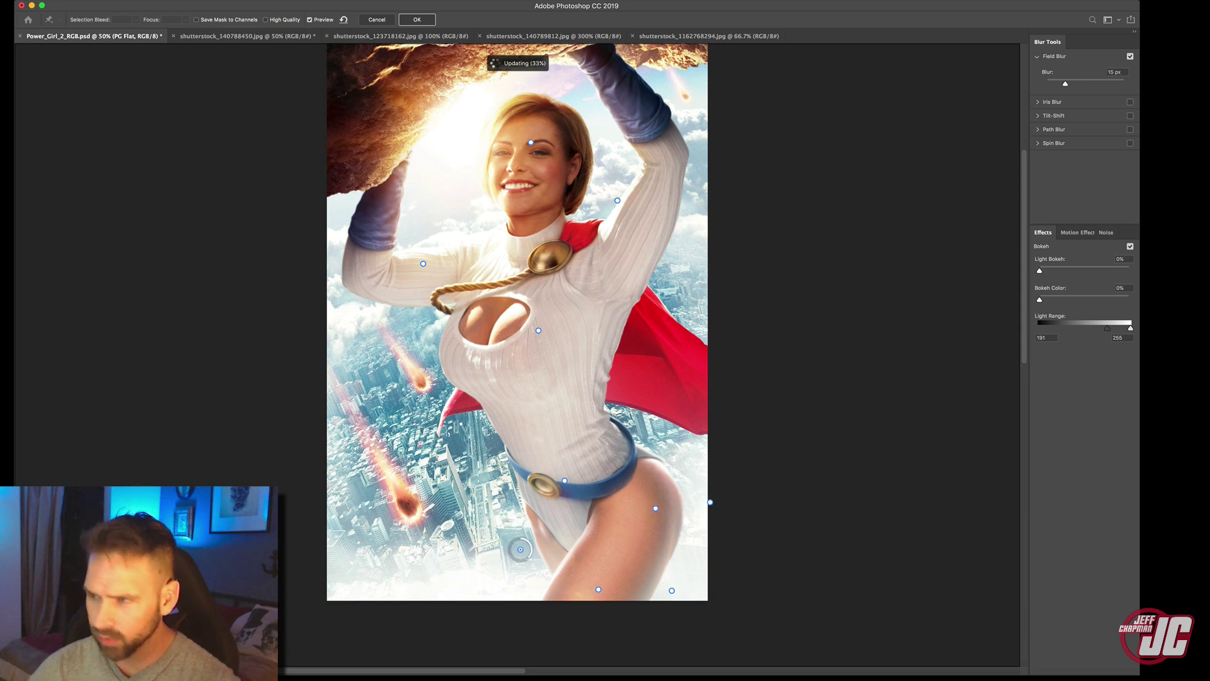
pyautogui.press('Up')
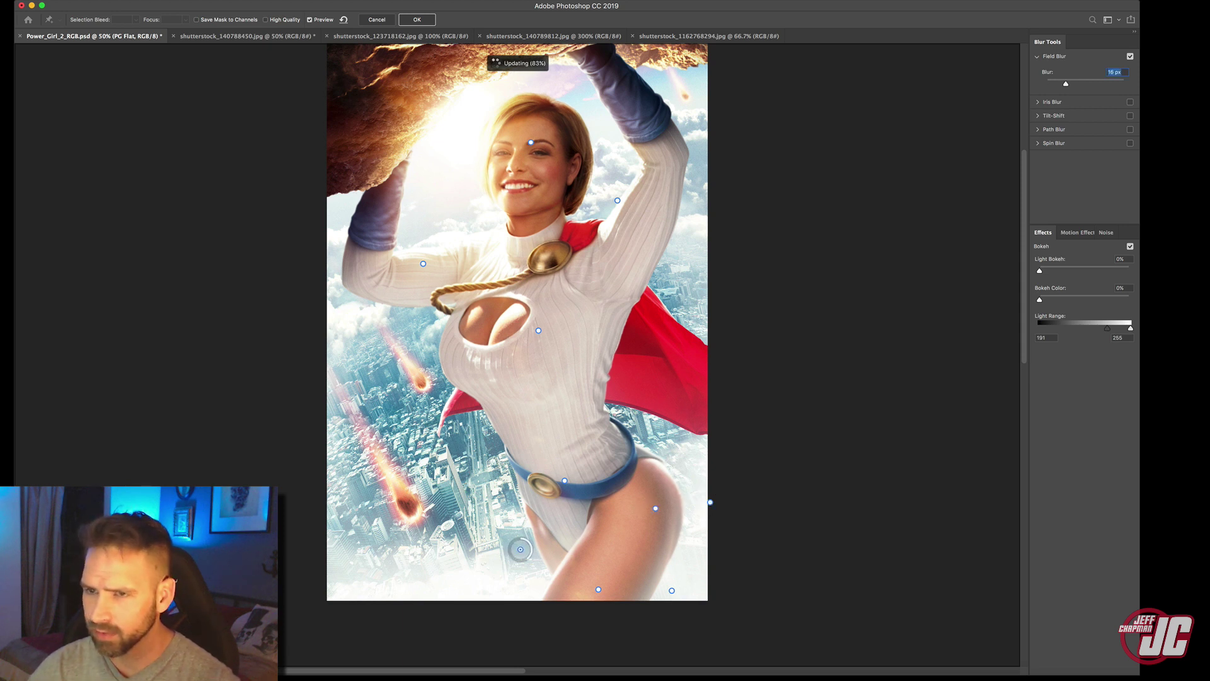
# Place a 0 px blur pin by the raised right hand and apply the Field Blur to PG Flat.
pyautogui.click(418, 150)
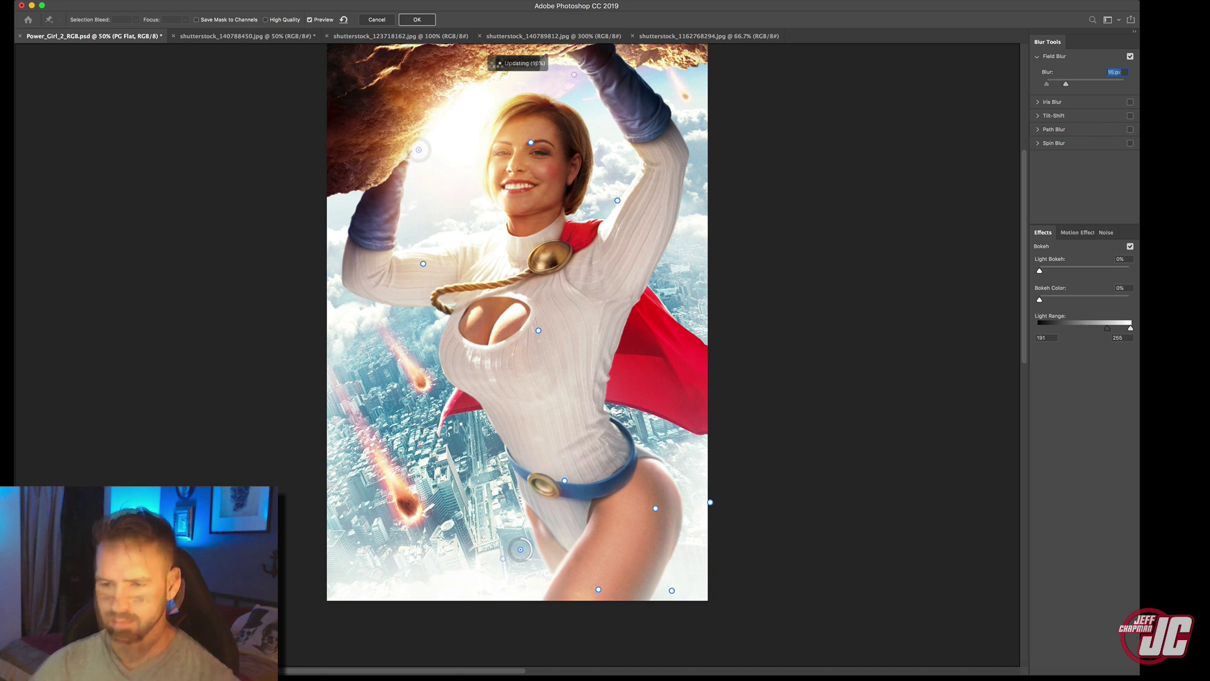
pyautogui.moveTo(431, 153); pyautogui.dragTo(418, 139)
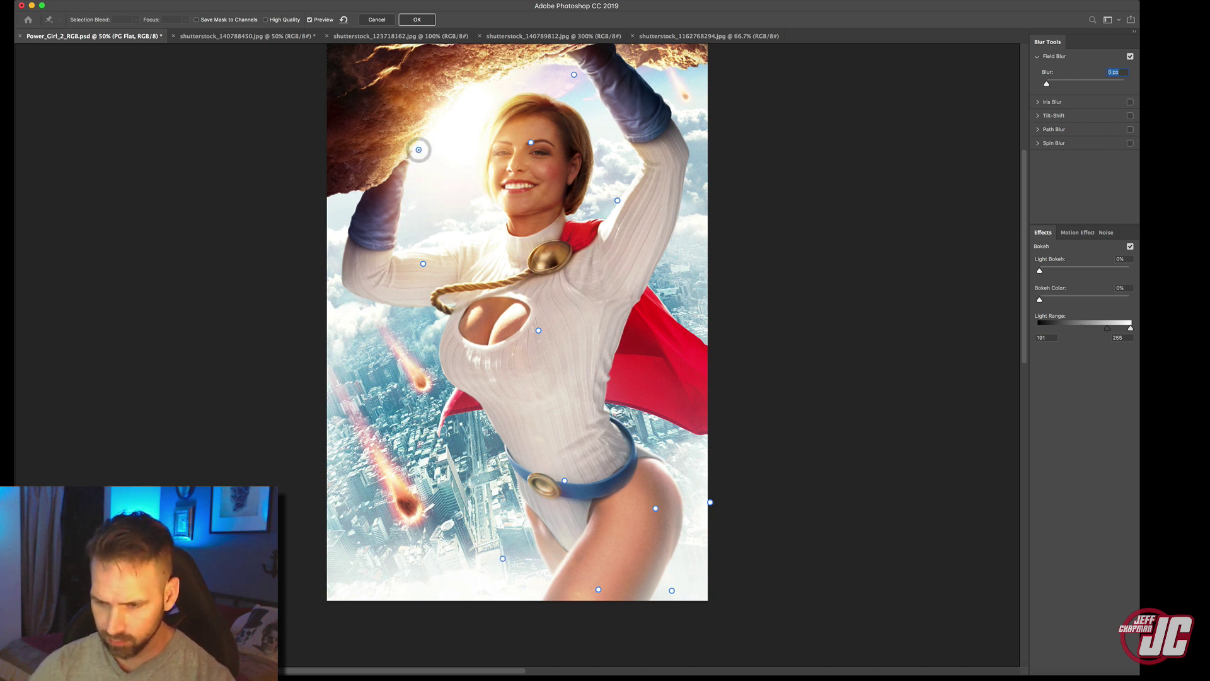
pyautogui.click(672, 590)
pyautogui.click(710, 502)
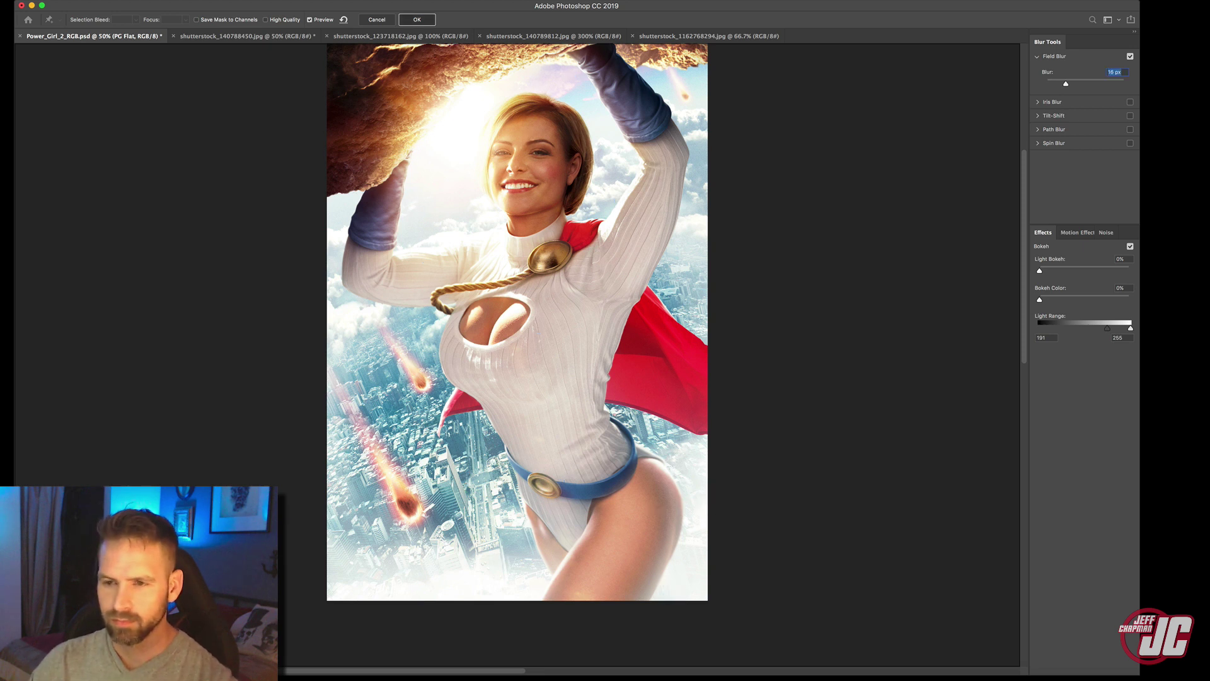
pyautogui.press('Return')
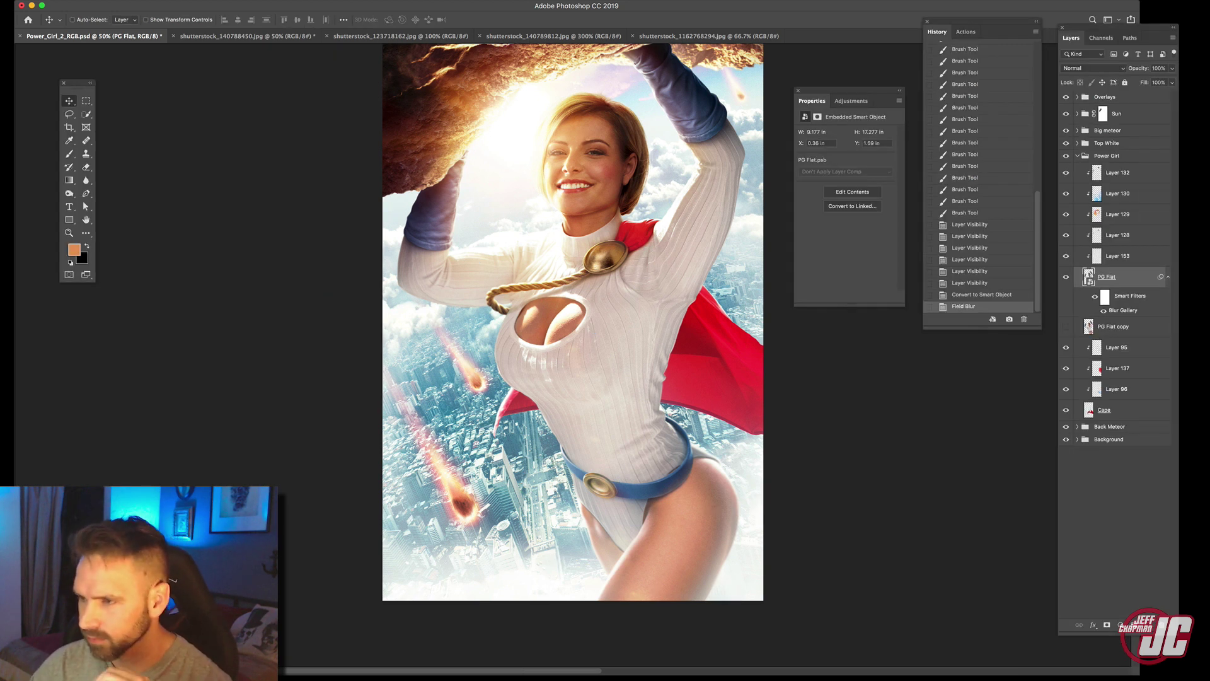
# Convert the city copy layer in the Background group to a Smart Object.
pyautogui.press('z')
pyautogui.click(681, 357)
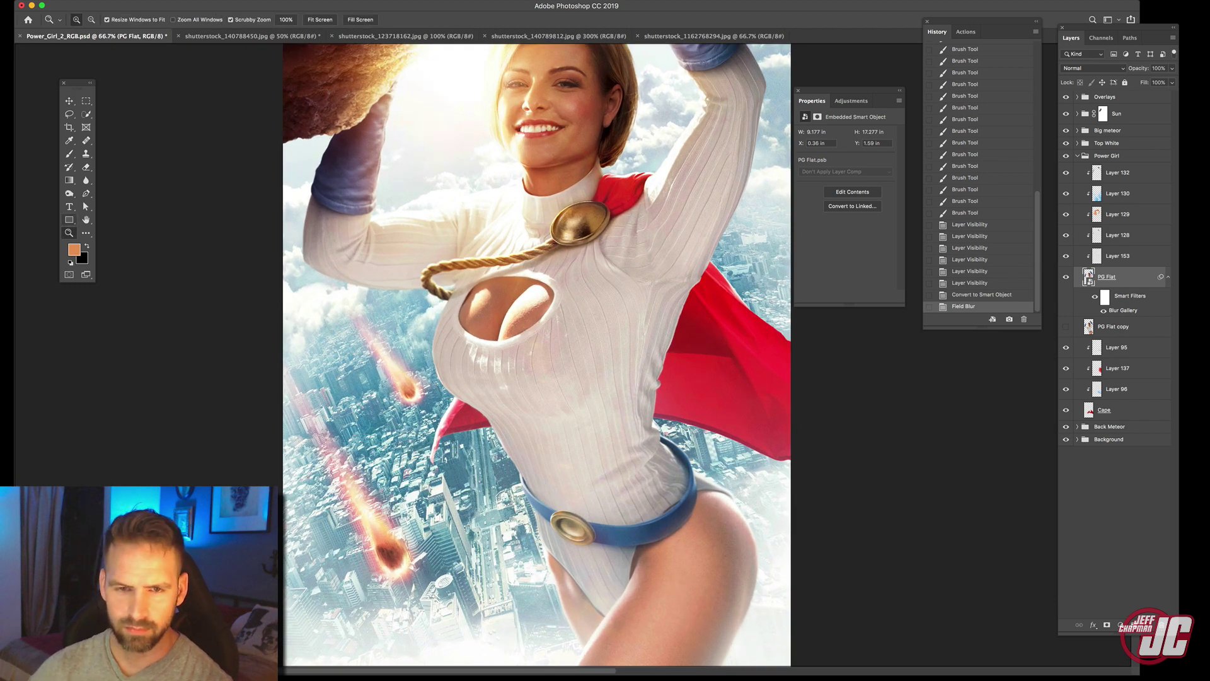
pyautogui.scroll(-3, 536, 353)
pyautogui.hscroll(3, 536, 353)
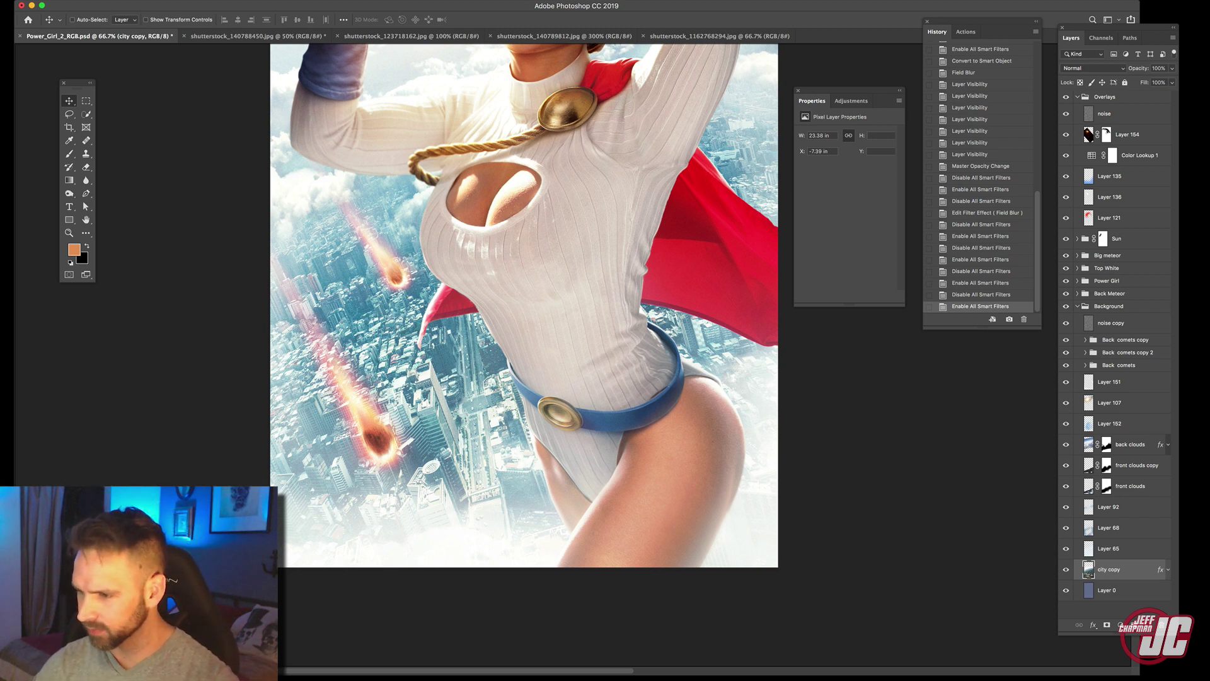
pyautogui.rightClick(1134, 569)
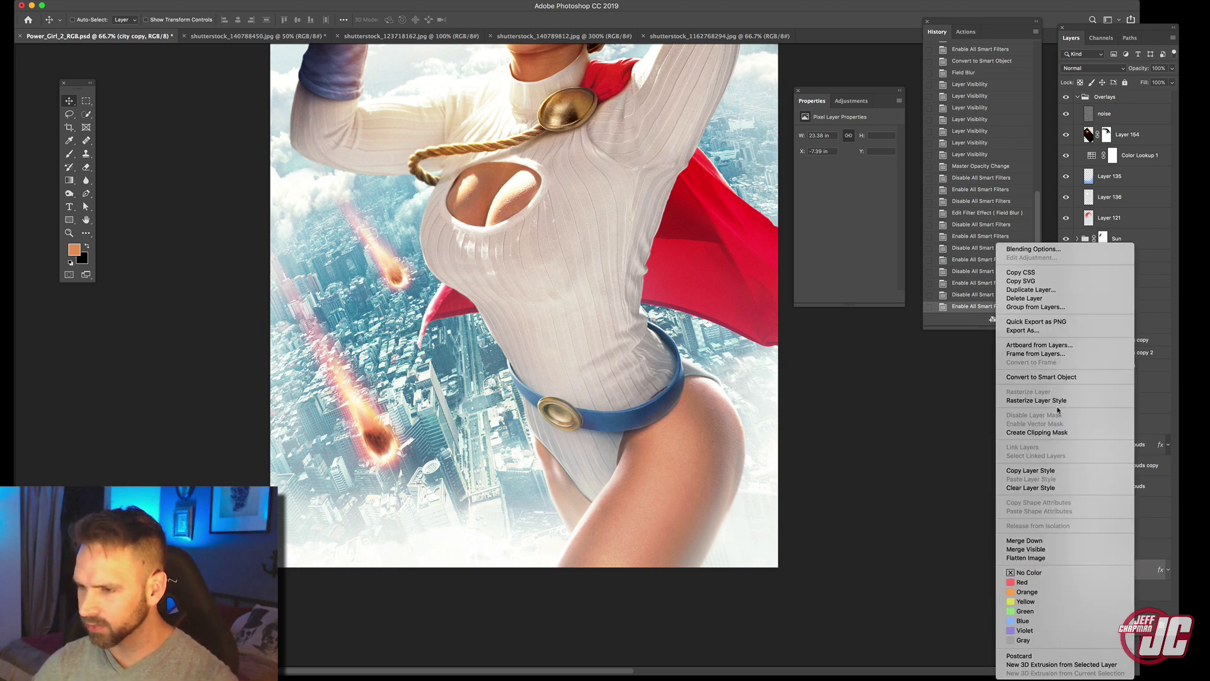
pyautogui.click(1054, 377)
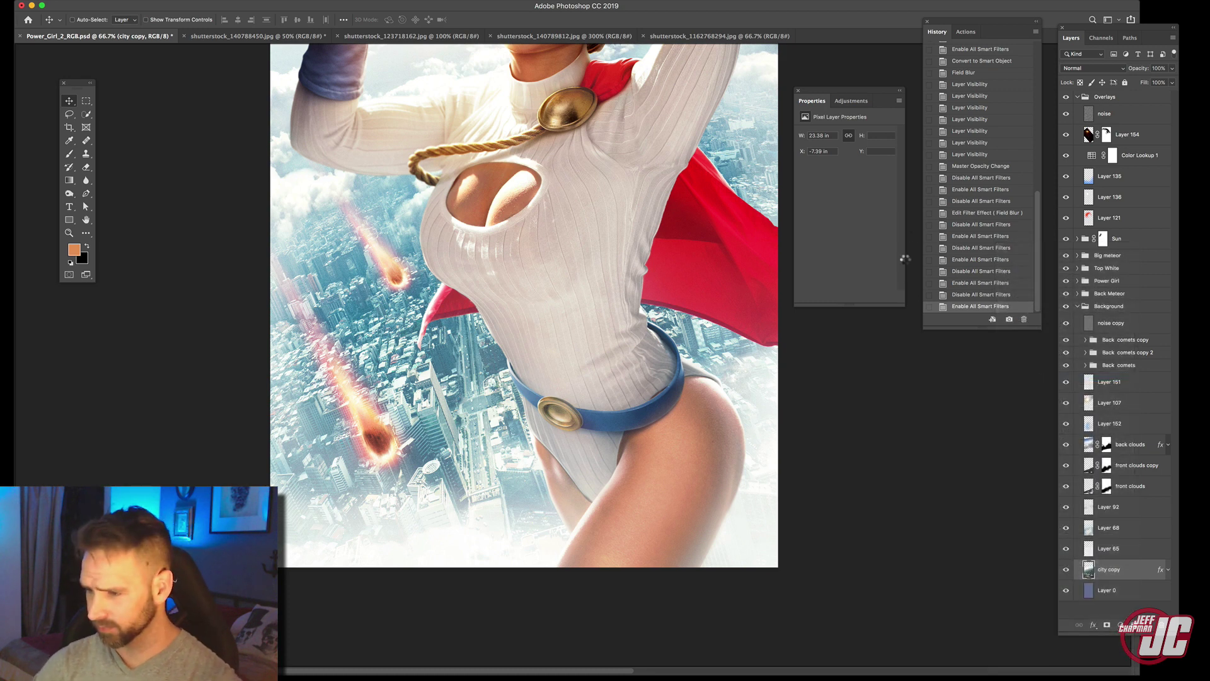
# Apply a Box Blur with a 6-pixel radius to the city copy layer.
pyautogui.click(203, 1)
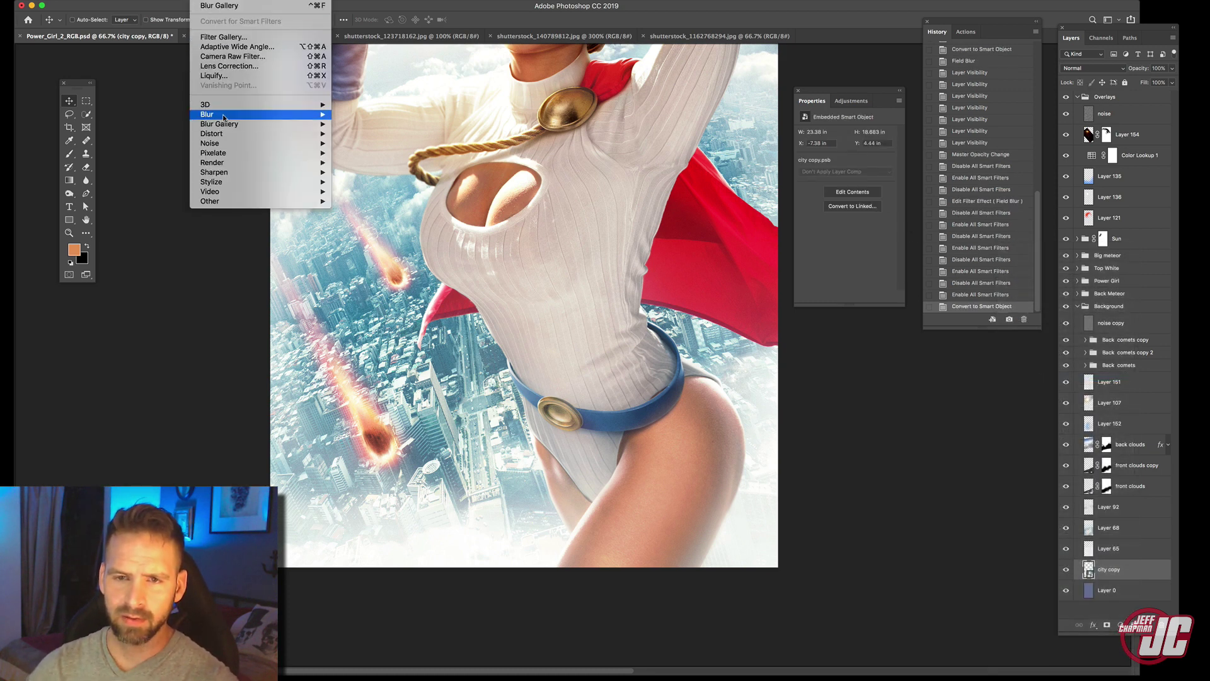
pyautogui.moveTo(217, 114)
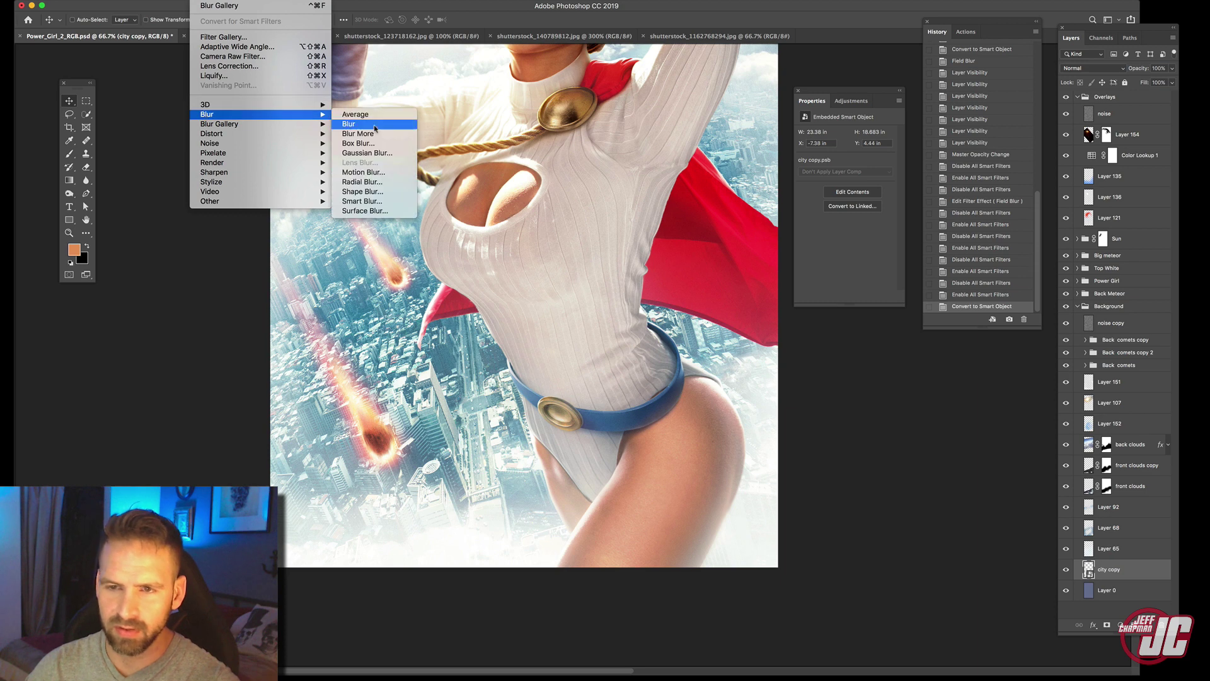
pyautogui.click(358, 143)
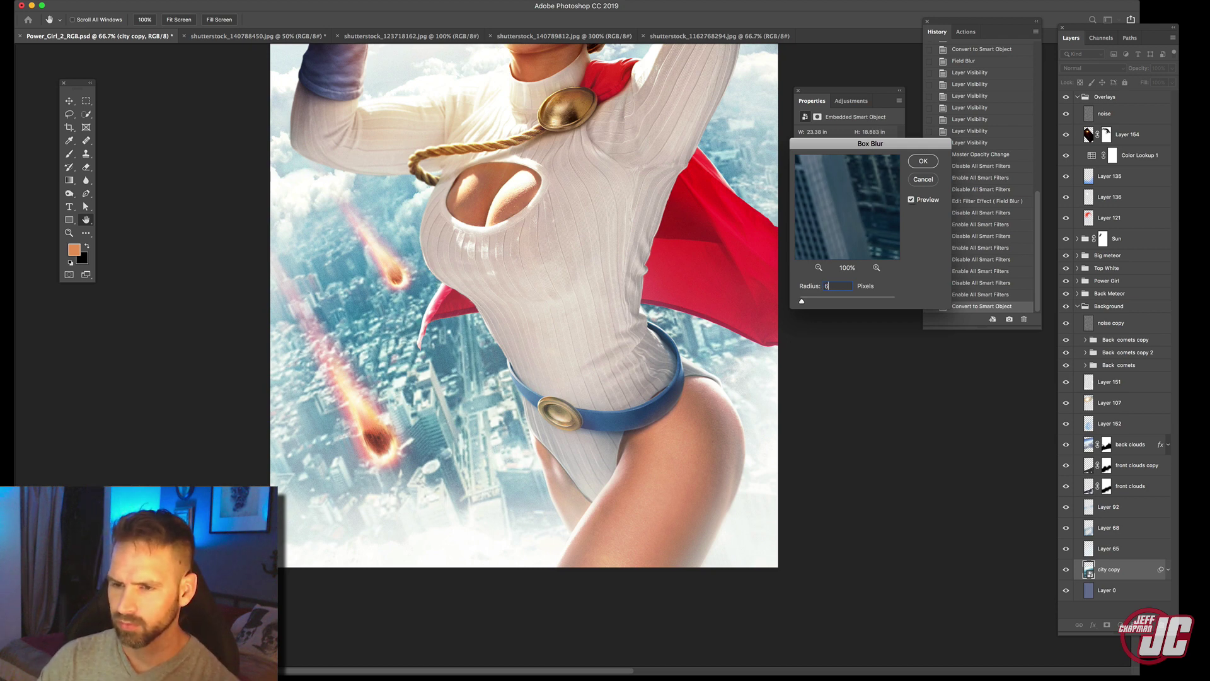
pyautogui.press('Return')
# Review the composite with the panels hidden, then switch to Preview and compare the two dirt-explosion stock photos.
pyautogui.press('z')
pyautogui.keyDown('alt'); pyautogui.click(519, 307); pyautogui.keyUp('alt')
pyautogui.moveTo(518, 308); pyautogui.dragTo(534, 398)
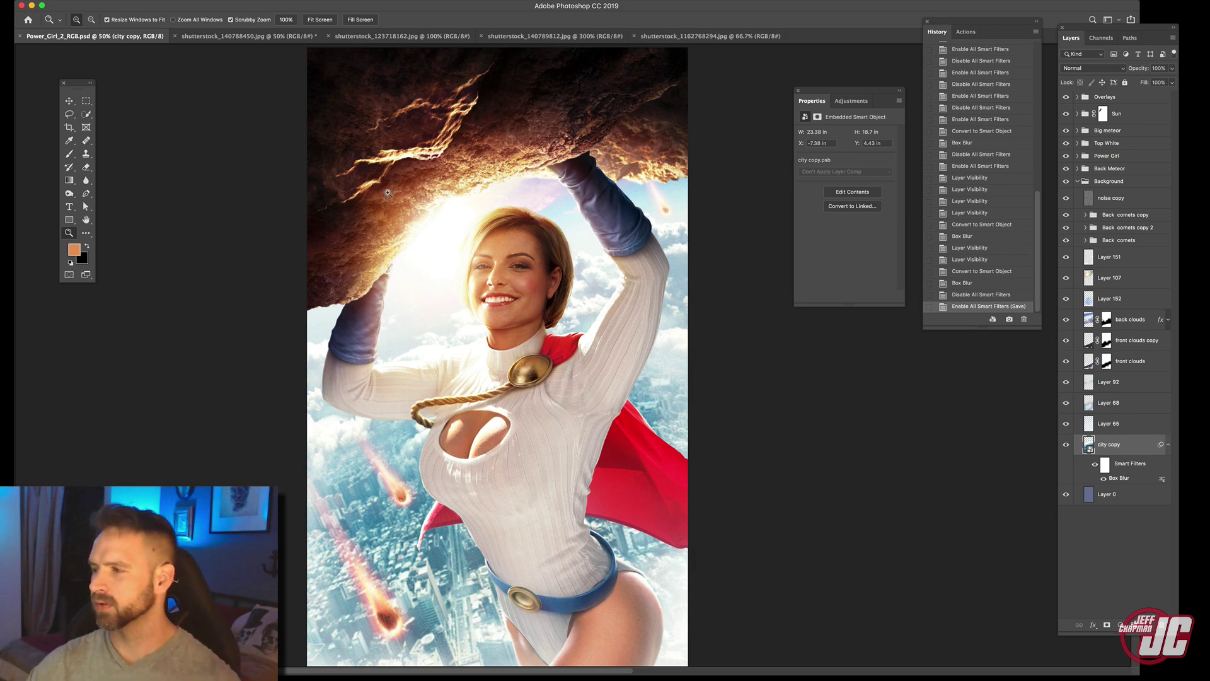
pyautogui.press('Tab')
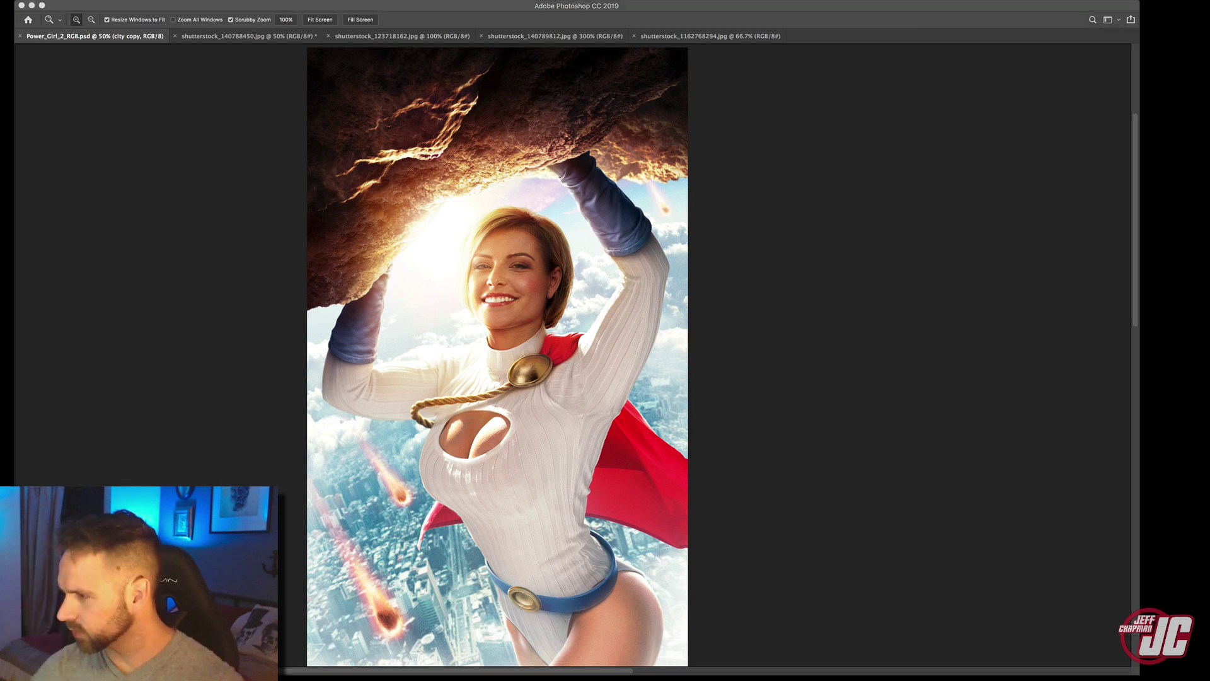
pyautogui.press('super+Tab')
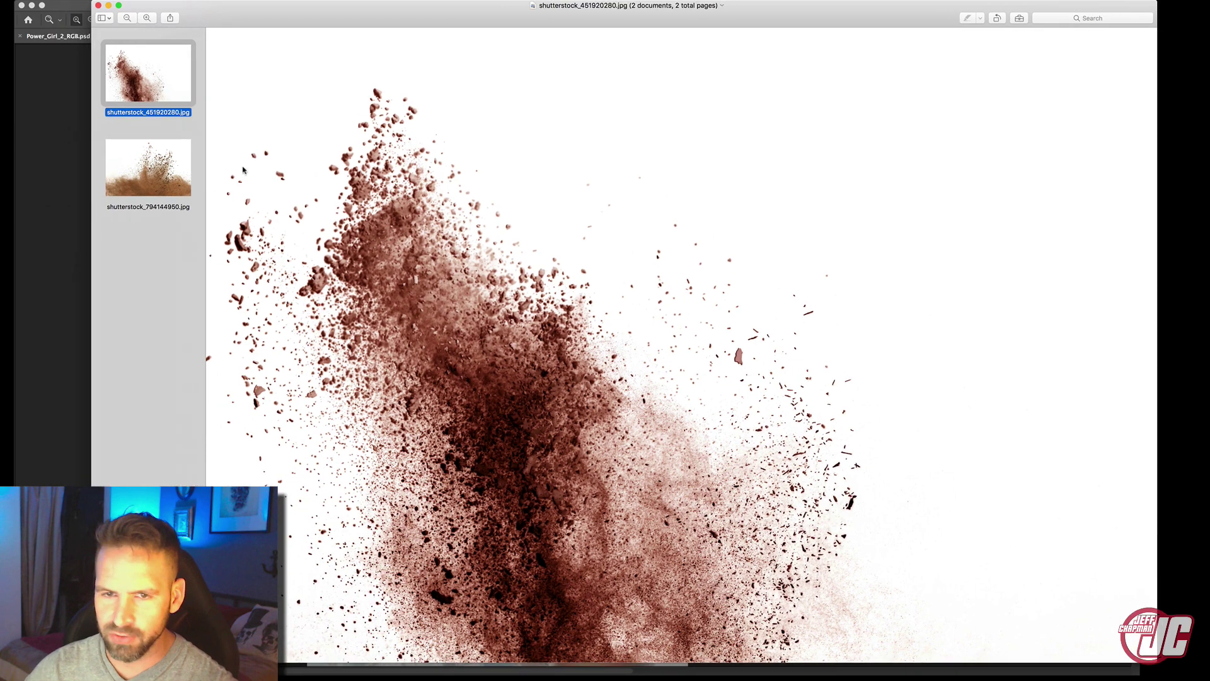
pyautogui.click(29, 177)
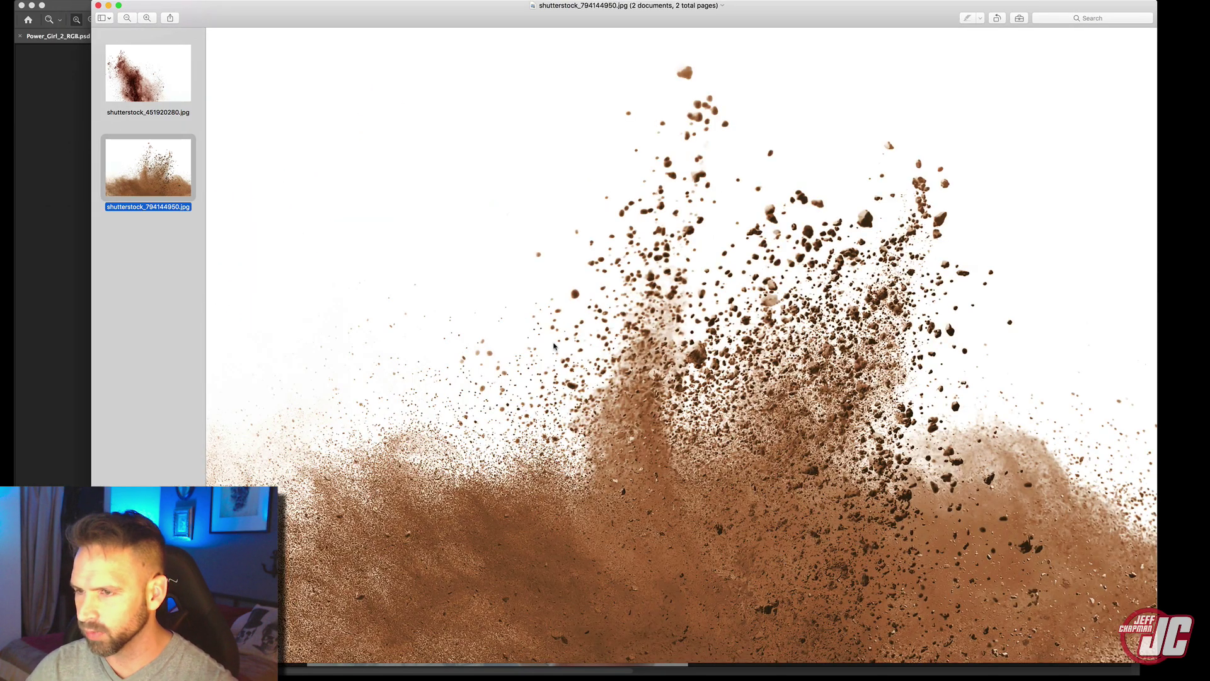
pyautogui.click(161, 92)
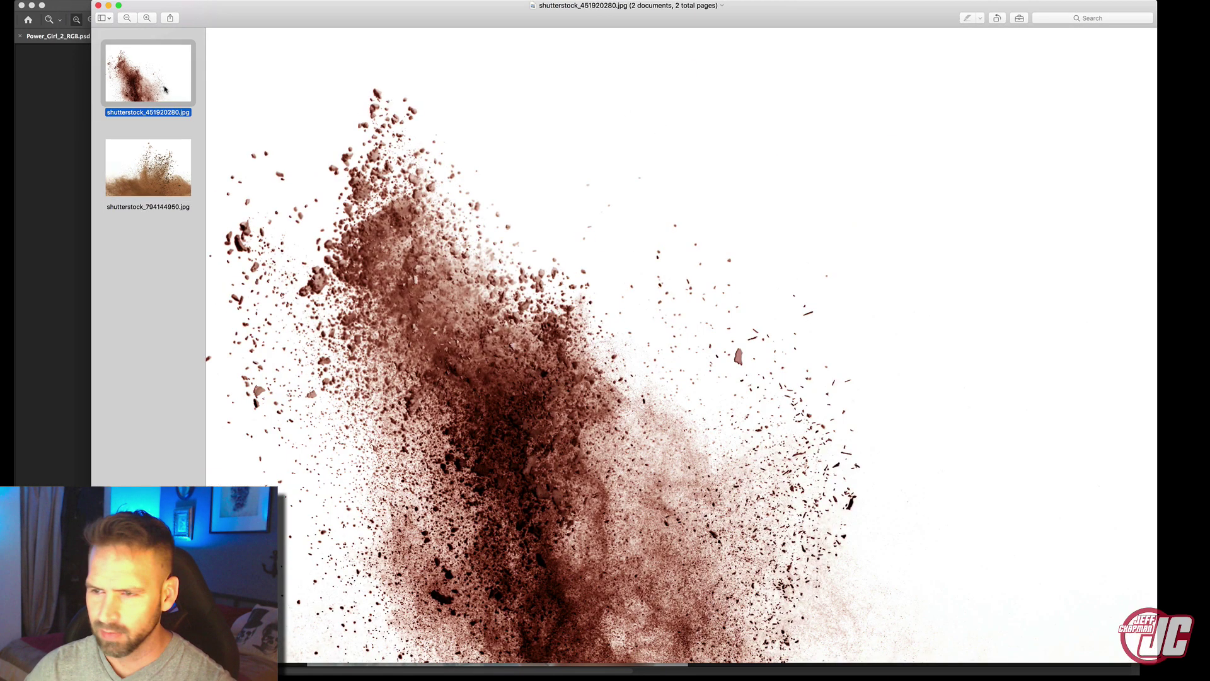
pyautogui.click(153, 158)
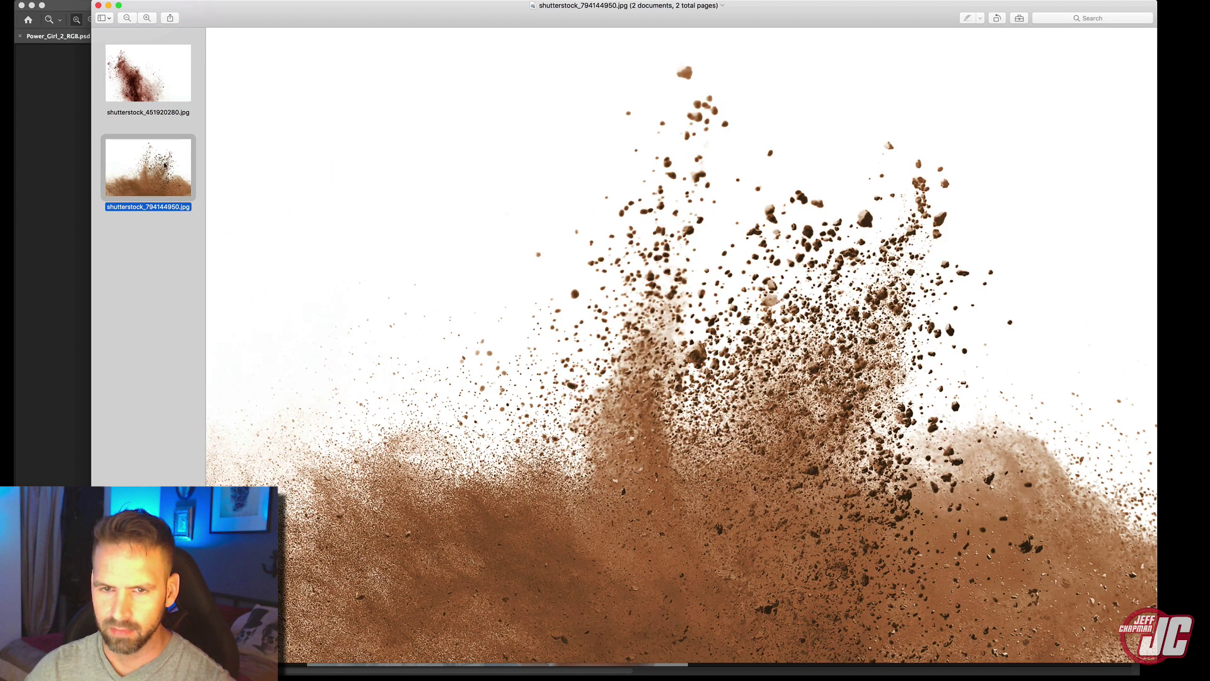
# Open shutterstock_794144950.jpg in Photoshop, copy a lassoed section of flying debris onto a new layer and hide the Background.
pyautogui.moveTo(153, 157); pyautogui.dragTo(385, 679)
pyautogui.moveTo(471, 236); pyautogui.dragTo(478, 240)
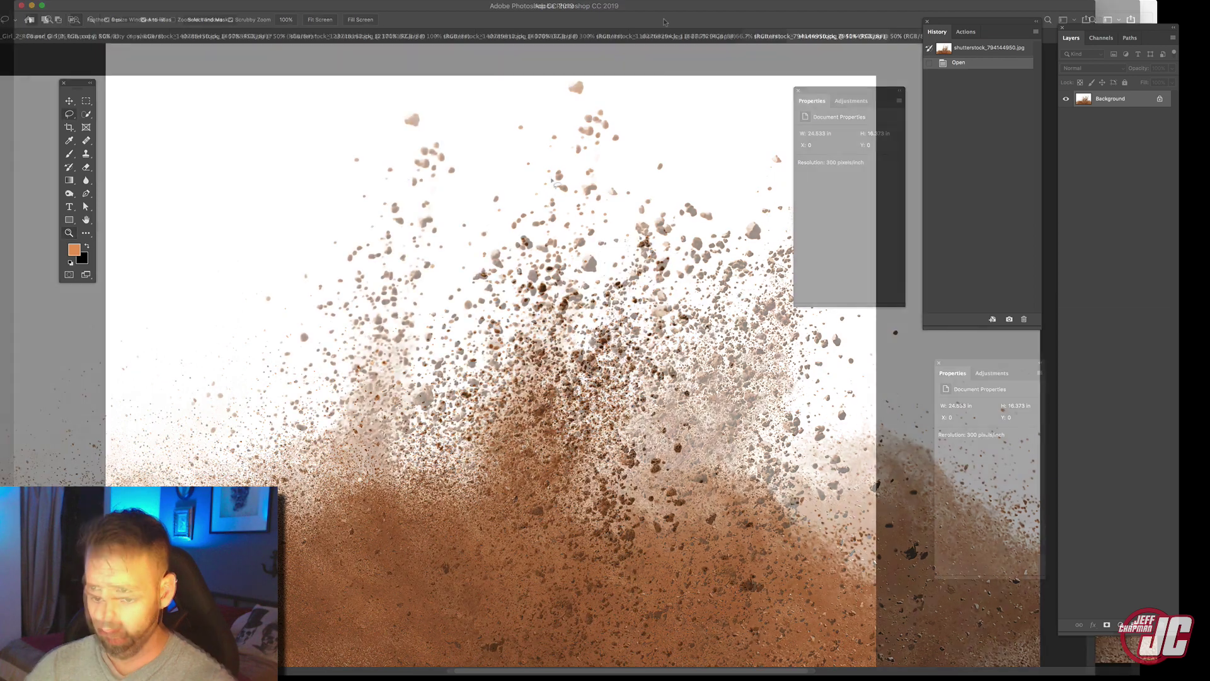
pyautogui.moveTo(530, 162)
pyautogui.mouseDown()
pyautogui.moveTo(460, 197)
pyautogui.moveTo(452, 469)
pyautogui.moveTo(769, 183)
pyautogui.moveTo(533, 160)
pyautogui.mouseUp()
pyautogui.press('super+c')
pyautogui.press('super+v')
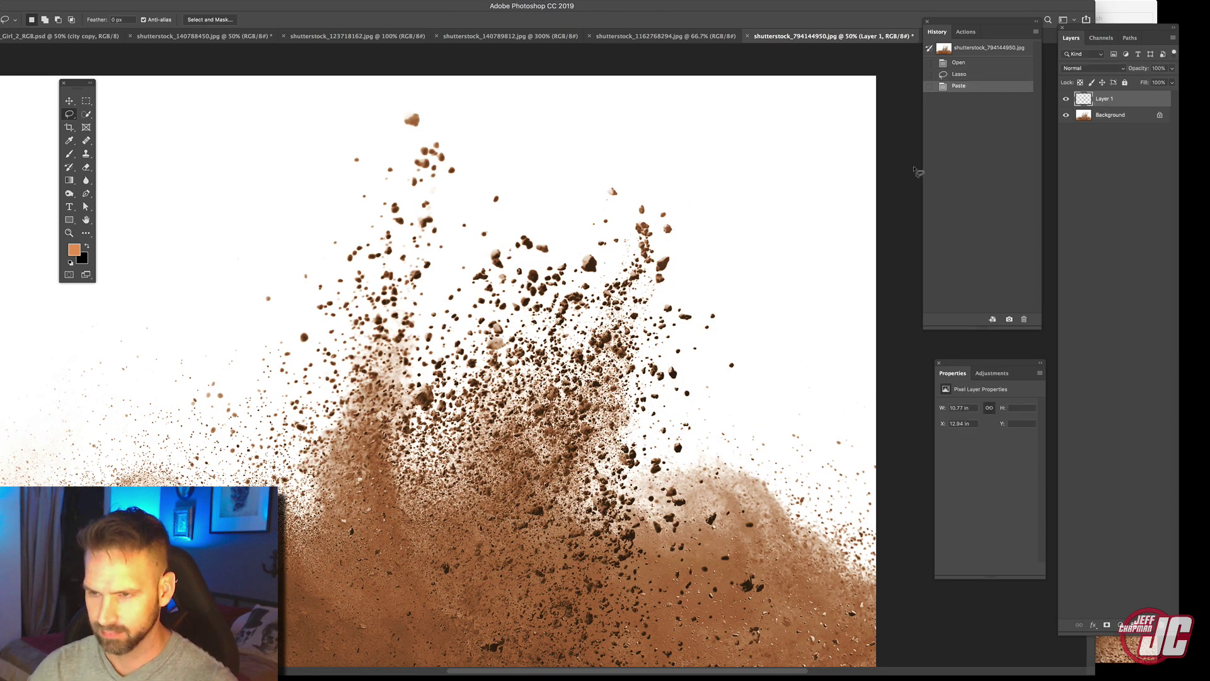
pyautogui.click(1066, 115)
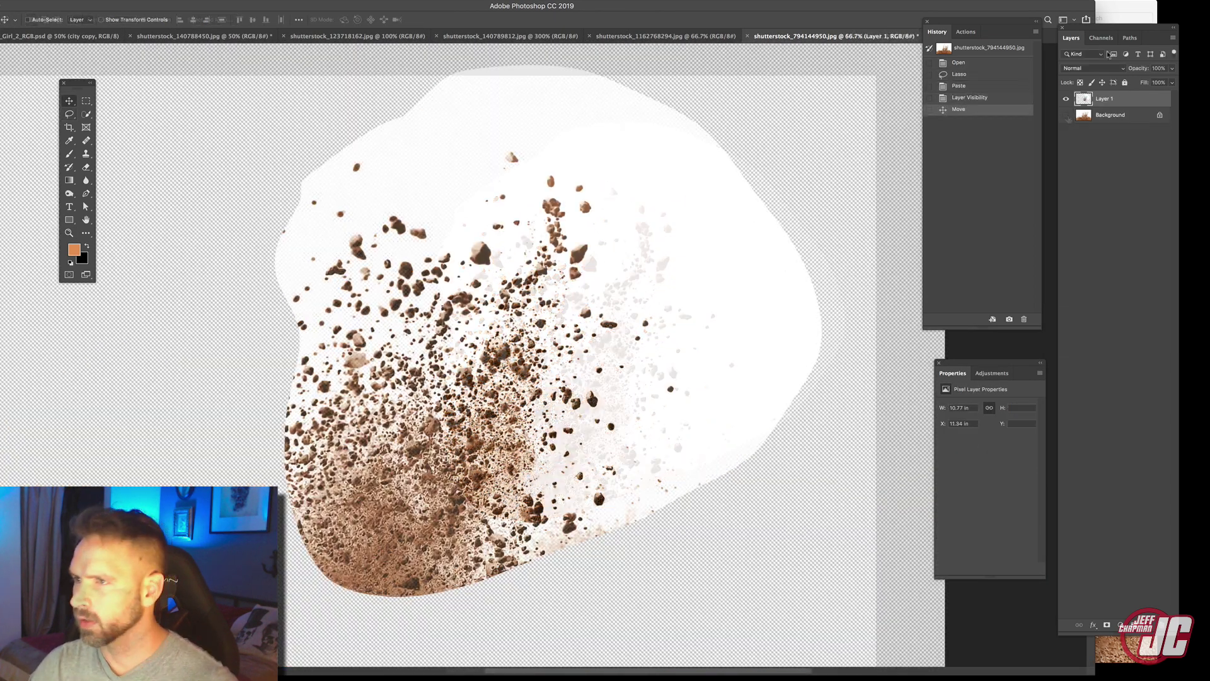
# Compare the debris layer's color channels and duplicate the Blue channel.
pyautogui.click(1101, 38)
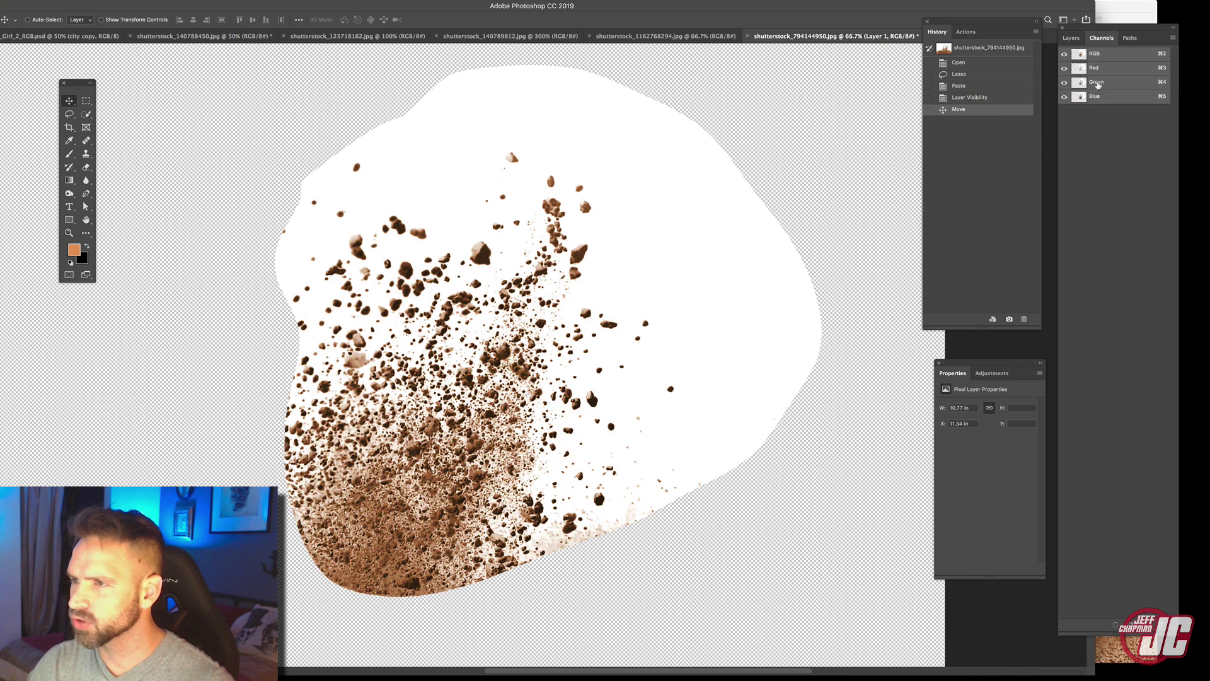
pyautogui.click(1108, 83)
pyautogui.click(1062, 84)
pyautogui.moveTo(1082, 98); pyautogui.dragTo(1151, 625)
pyautogui.moveTo(1097, 594); pyautogui.dragTo(1144, 625)
# Apply Levels to the duplicated blue channel with the black input at 125 and the white input at 242.
pyautogui.click(107, 2)
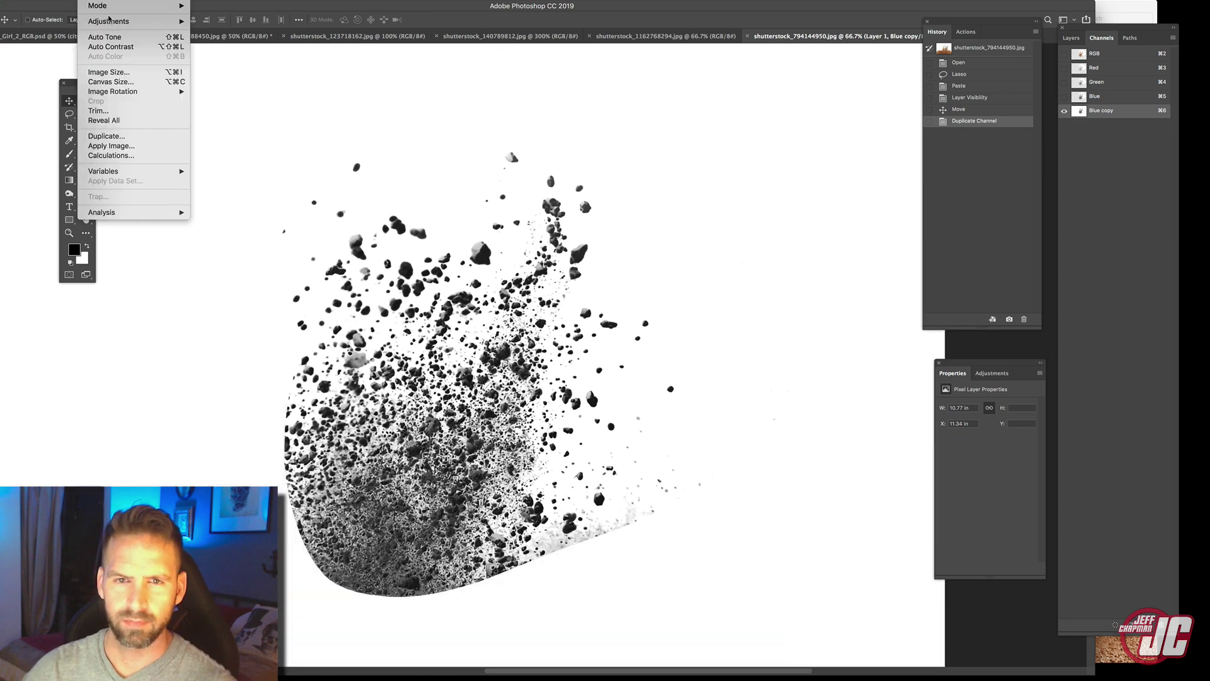
pyautogui.moveTo(110, 21)
pyautogui.click(214, 30)
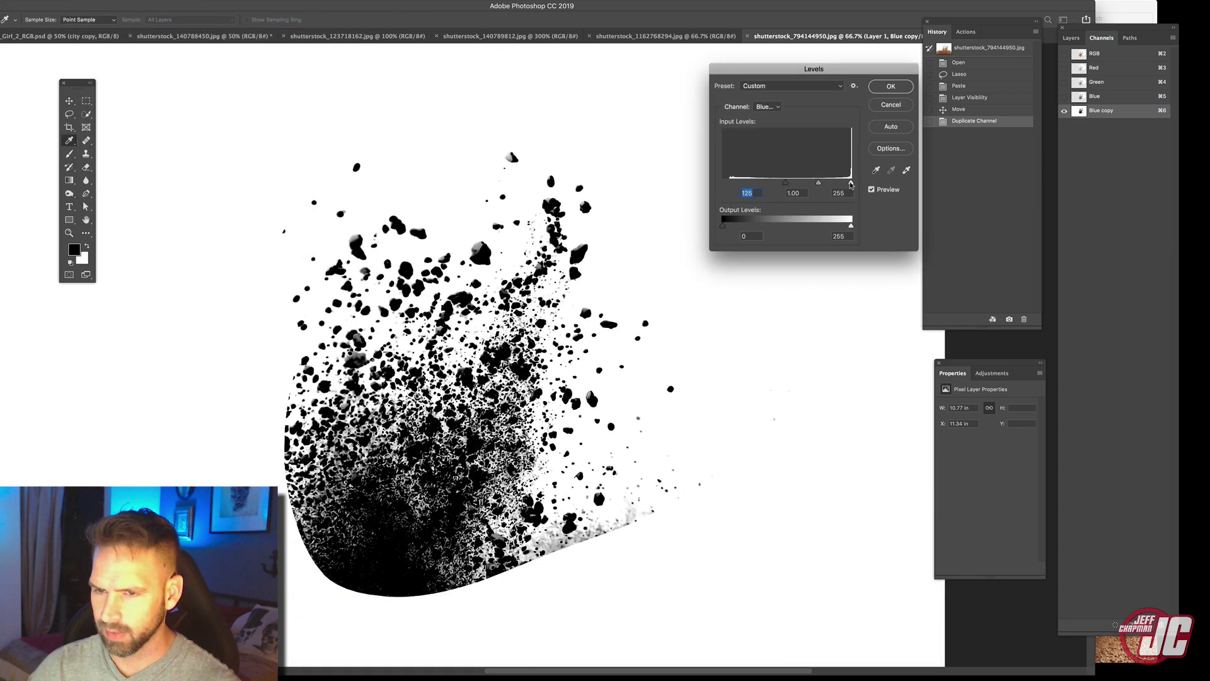
pyautogui.moveTo(851, 183); pyautogui.dragTo(845, 182)
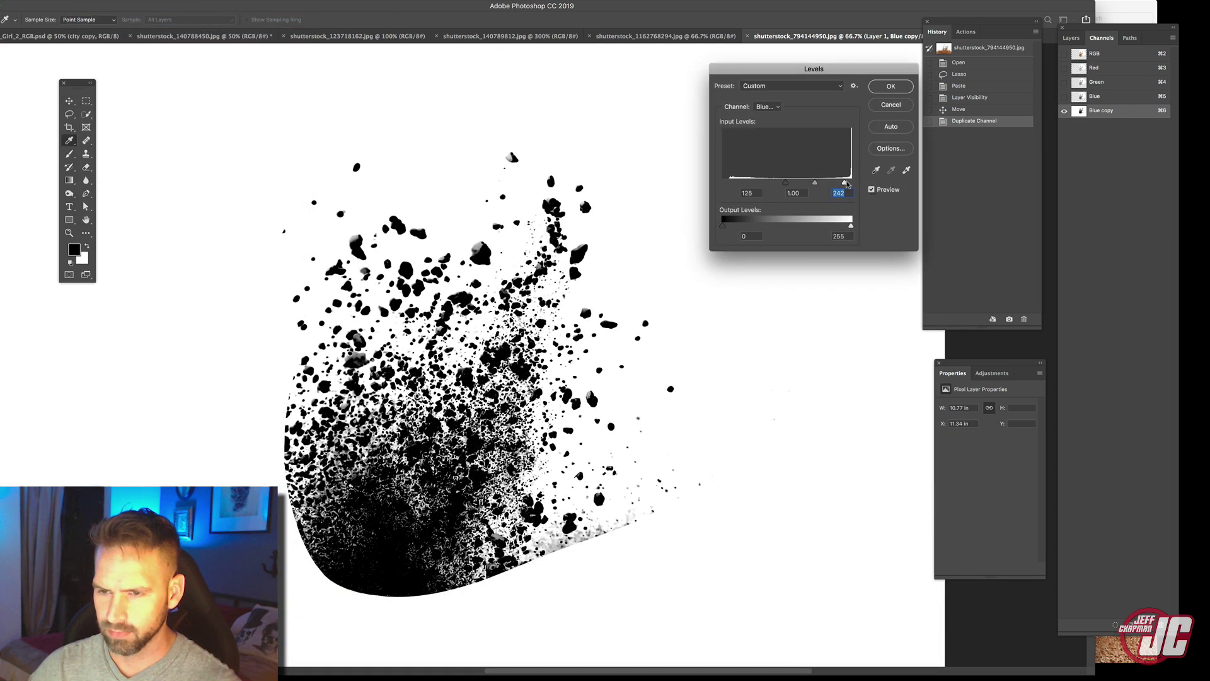
pyautogui.press('Return')
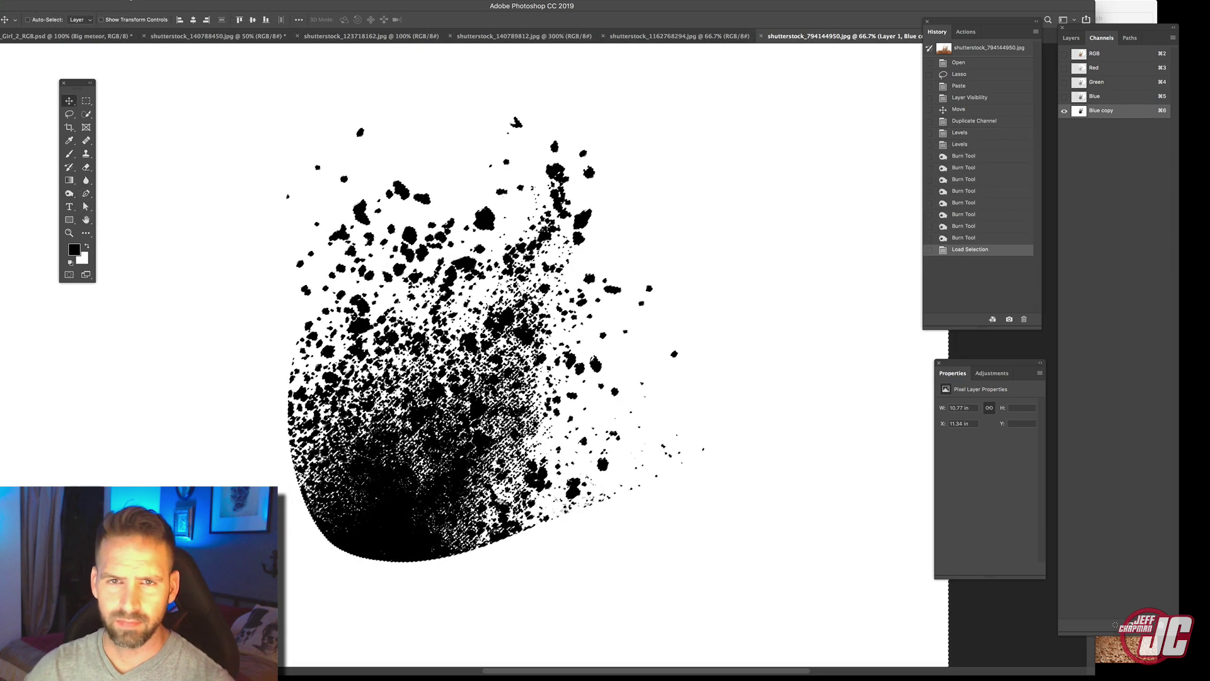
# Invert the selection loaded from the Blue copy channel, restore the RGB composite and return to the layers.
pyautogui.click(174, 1)
pyautogui.click(182, 34)
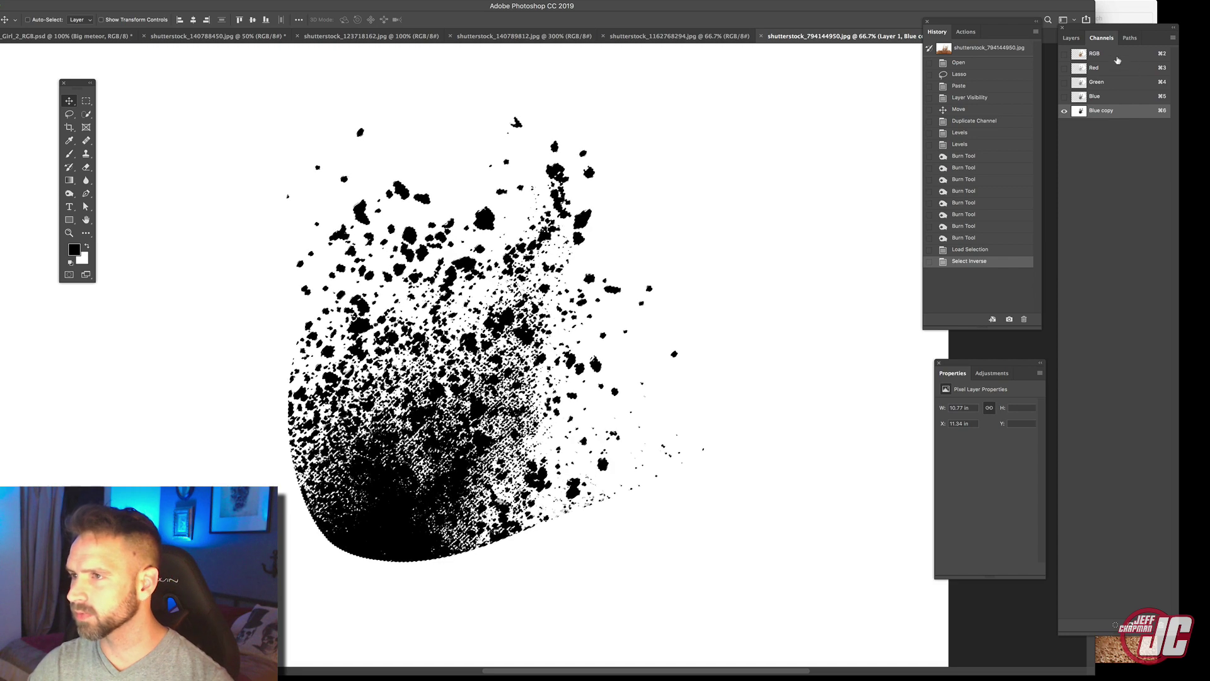
pyautogui.click(1079, 53)
pyautogui.click(1071, 38)
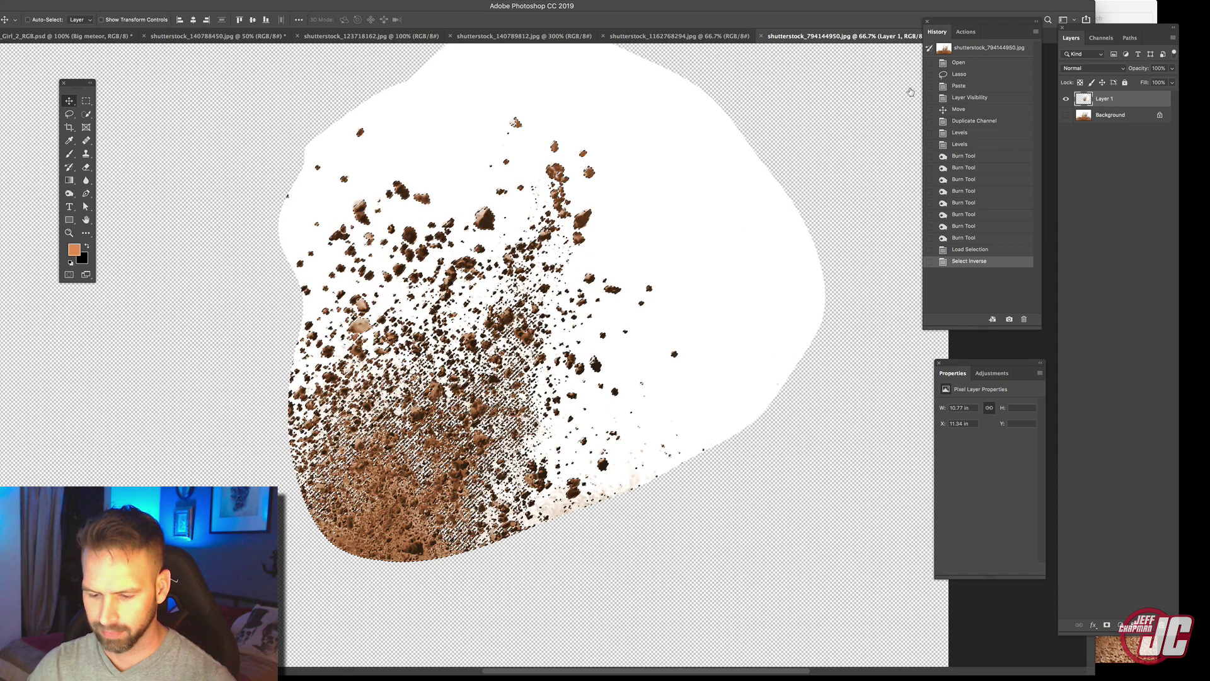
# Paste the extracted debris into the Power Girl document above the Main group inside the Big meteor group.
pyautogui.click(54, 38)
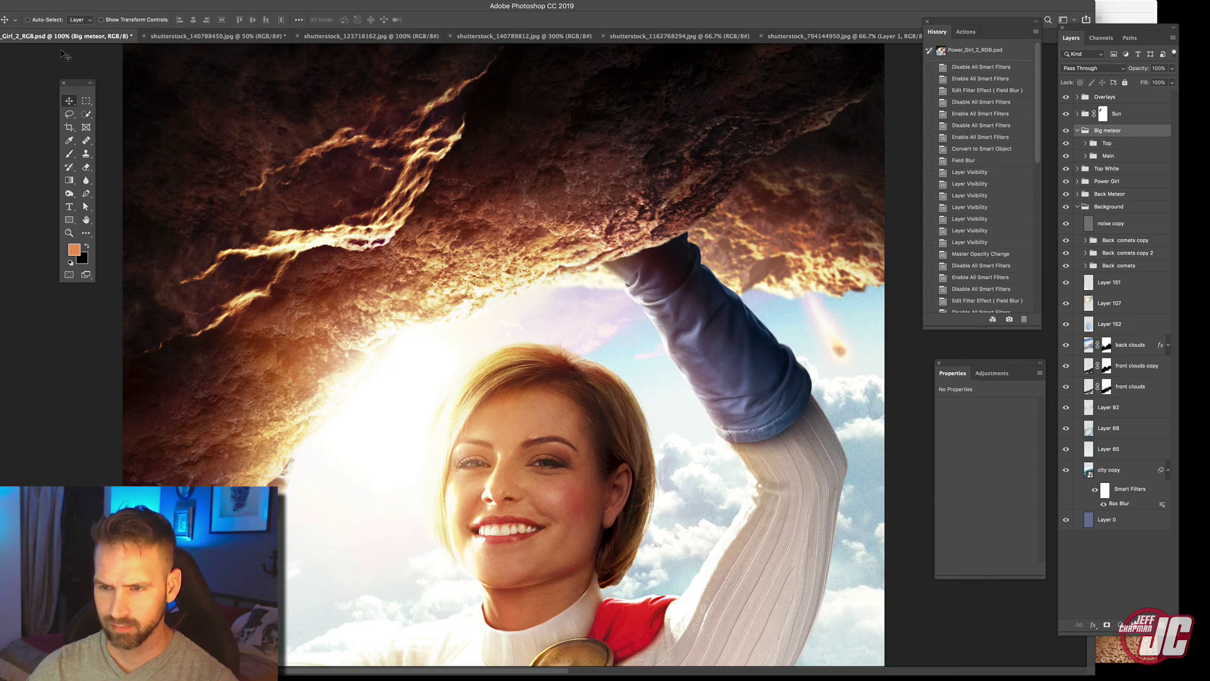
pyautogui.click(1139, 156)
pyautogui.hotkey('ctrl', 'v')
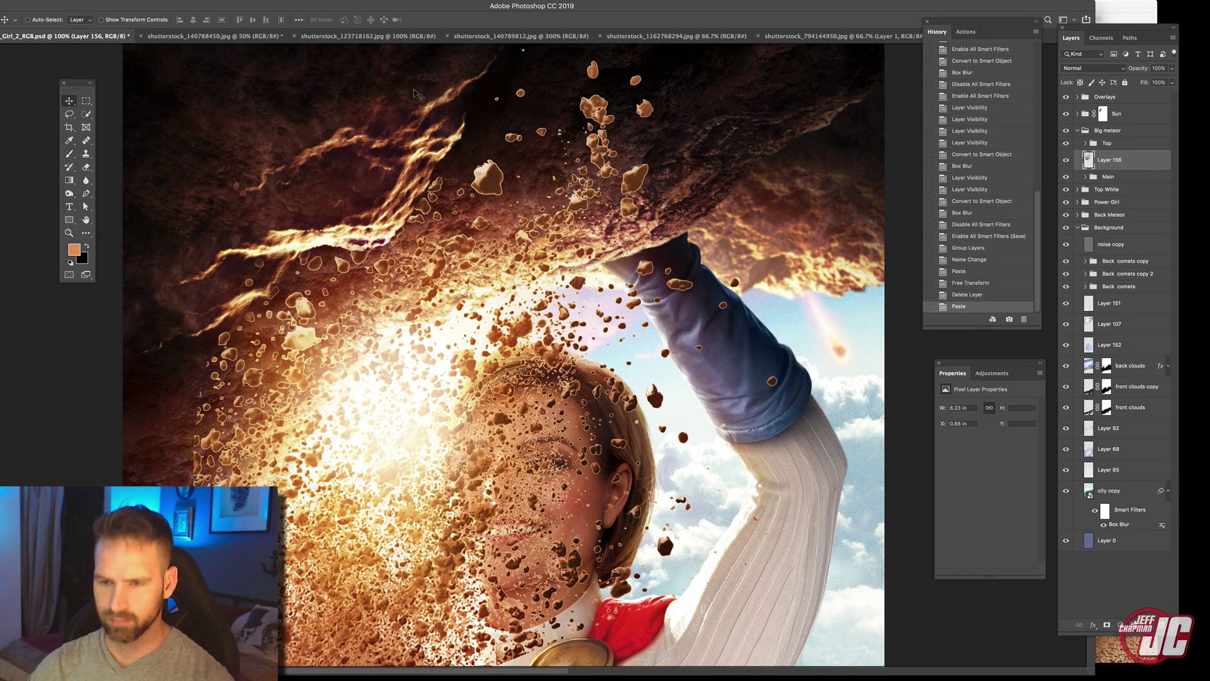
# Transform the pasted debris to about 5.92 in wide with its loose rocks pointing down, placed over the meteor above the woman's head.
pyautogui.press('super+t')
pyautogui.moveTo(410, 104); pyautogui.dragTo(435, 320)
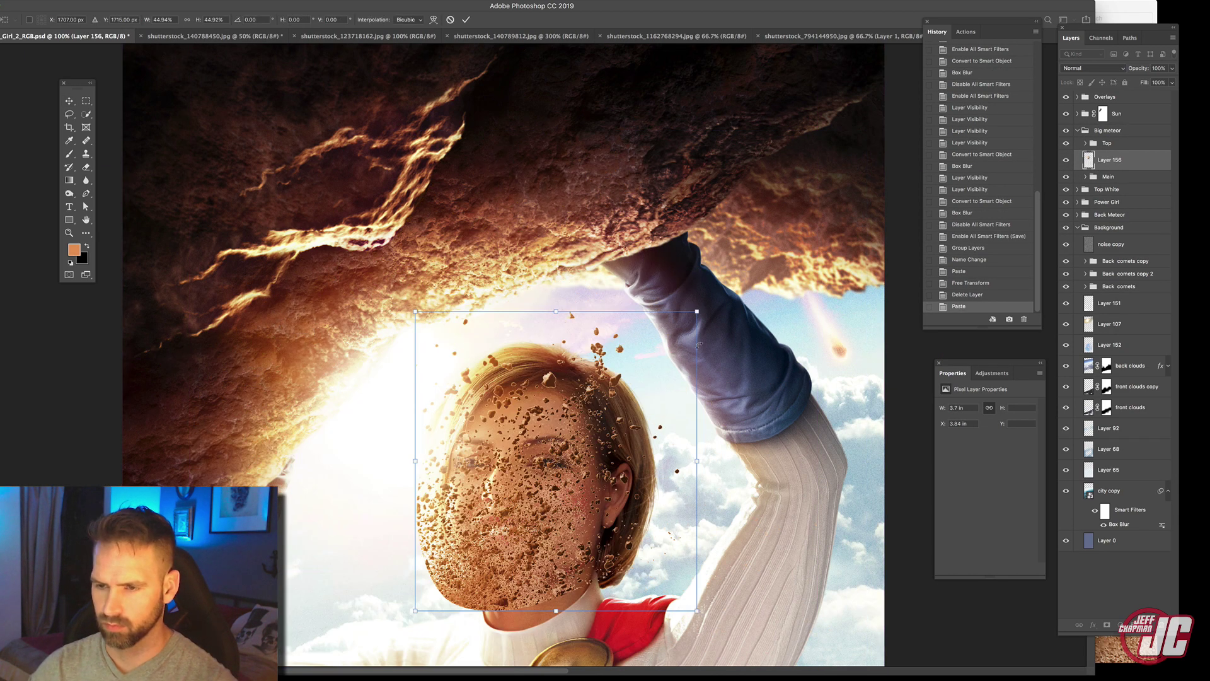
pyautogui.moveTo(681, 353); pyautogui.dragTo(480, 210)
pyautogui.moveTo(598, 338); pyautogui.dragTo(641, 397)
pyautogui.moveTo(538, 445); pyautogui.dragTo(411, 442)
pyautogui.press('Return')
pyautogui.moveTo(547, 307); pyautogui.dragTo(551, 324)
pyautogui.moveTo(511, 177); pyautogui.dragTo(392, 311)
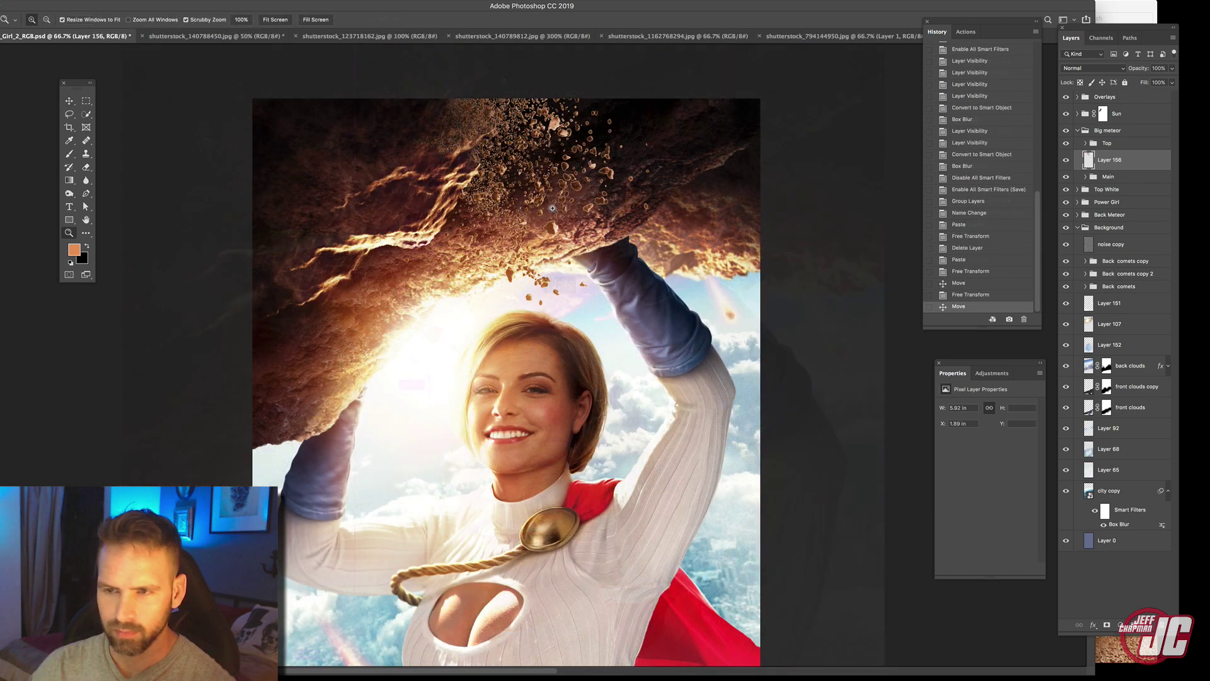
# Move the debris down along the meteor's glowing underside, toward the raised hand on the sunlit side.
pyautogui.click(552, 208)
pyautogui.click(542, 217)
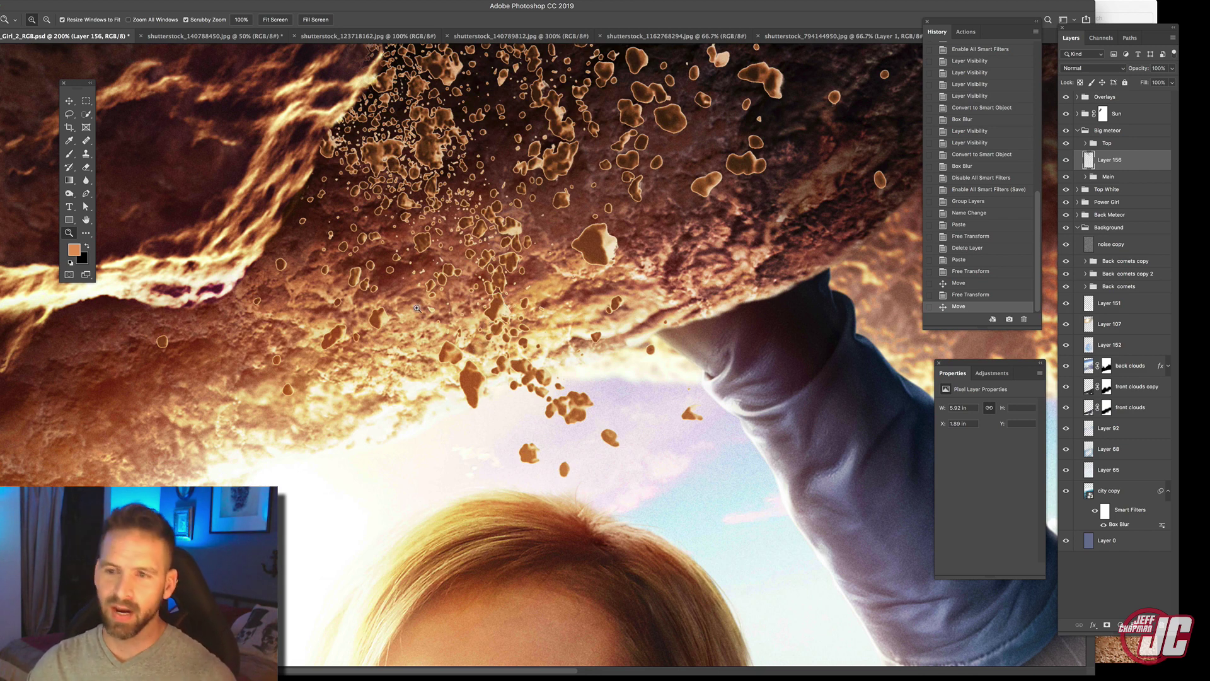
pyautogui.keyDown('alt'); pyautogui.click(520, 260); pyautogui.keyUp('alt')
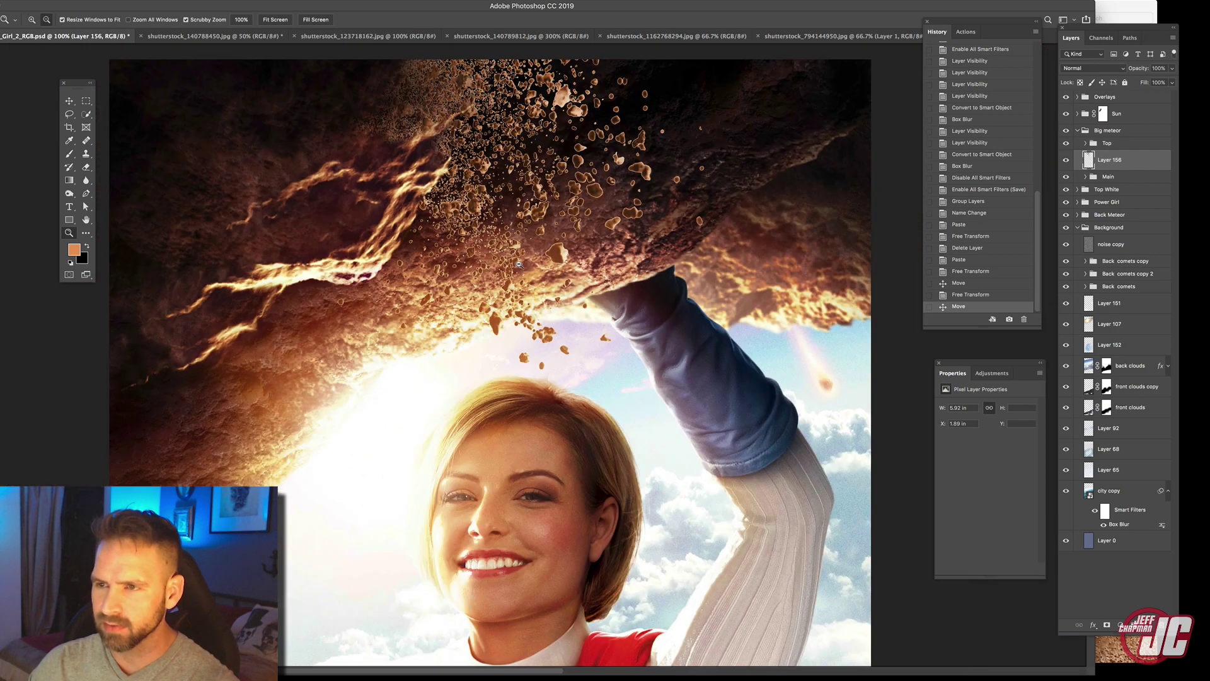
pyautogui.click(70, 101)
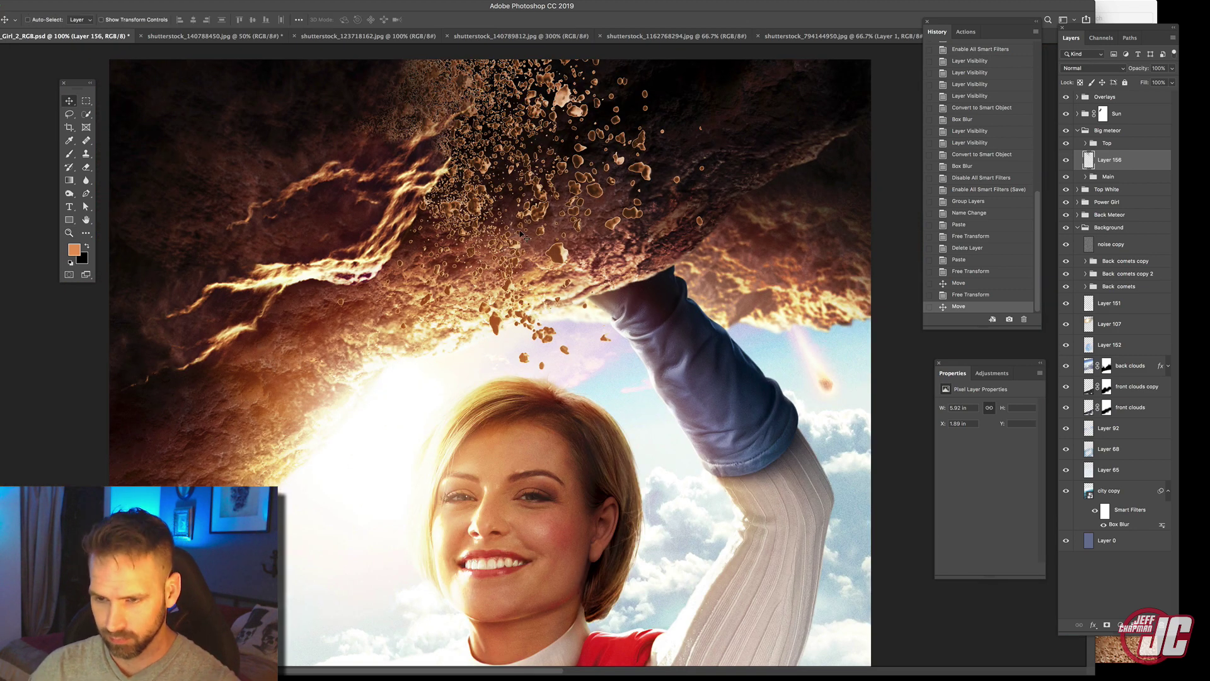
pyautogui.moveTo(511, 244); pyautogui.dragTo(324, 322)
pyautogui.moveTo(267, 406); pyautogui.dragTo(409, 302)
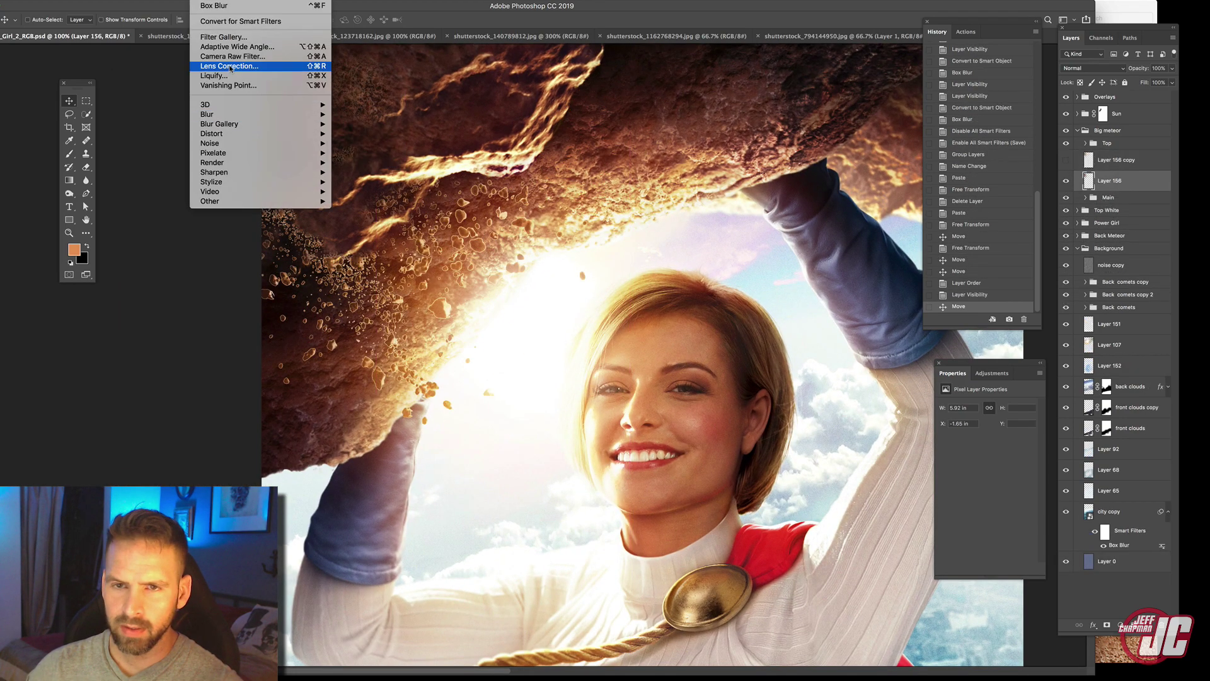
# Apply a Motion Blur with a -61° angle and 23-pixel distance to the debris layer and enlarge the blurred debris slightly.
pyautogui.moveTo(208, 114)
pyautogui.click(364, 173)
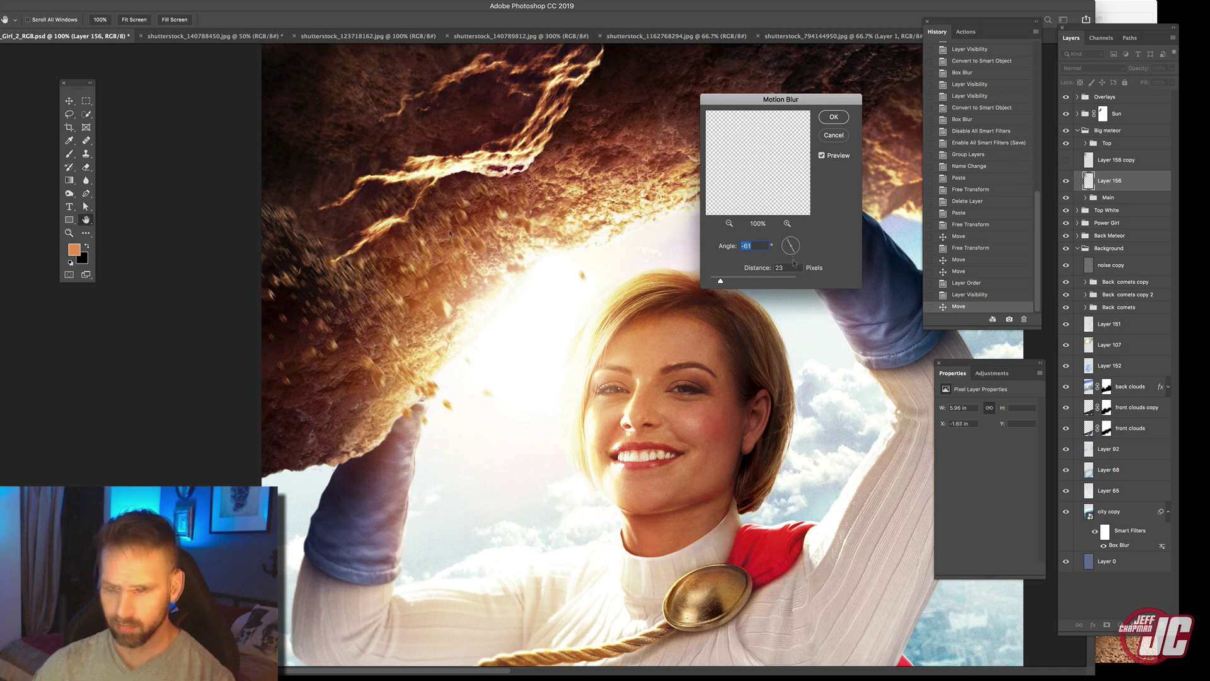
pyautogui.press('Return')
pyautogui.hotkey('ctrl', 't')
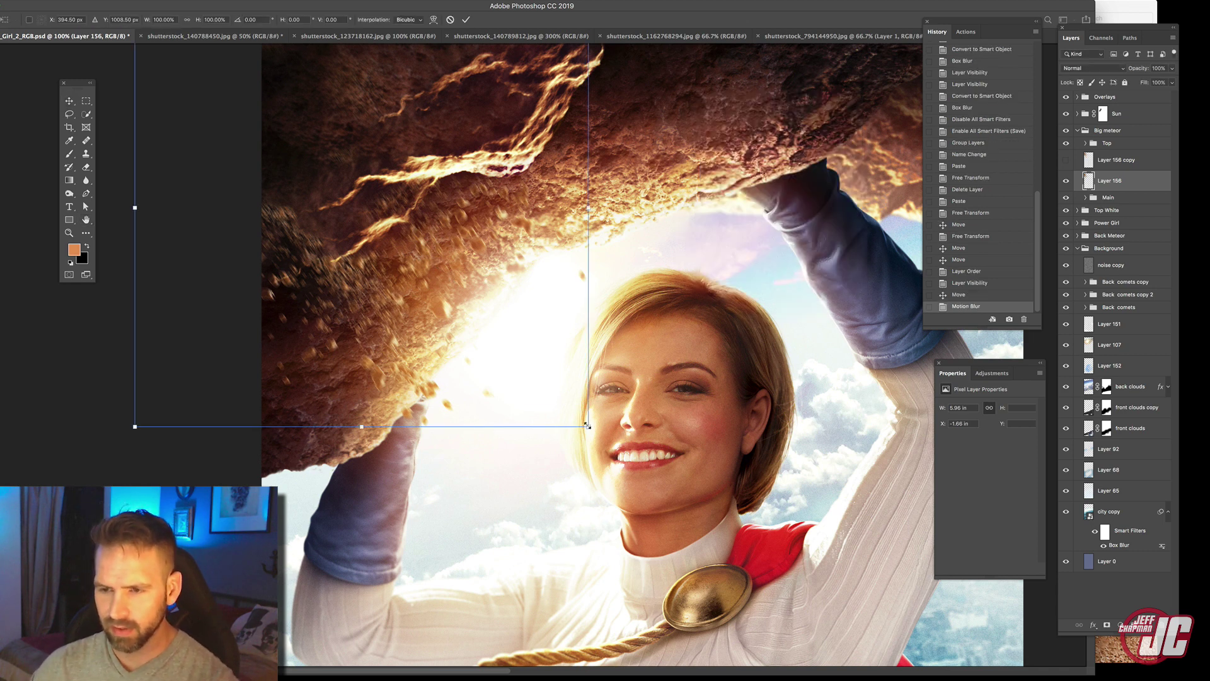
pyautogui.moveTo(580, 423); pyautogui.dragTo(626, 463)
pyautogui.moveTo(528, 377); pyautogui.dragTo(530, 370)
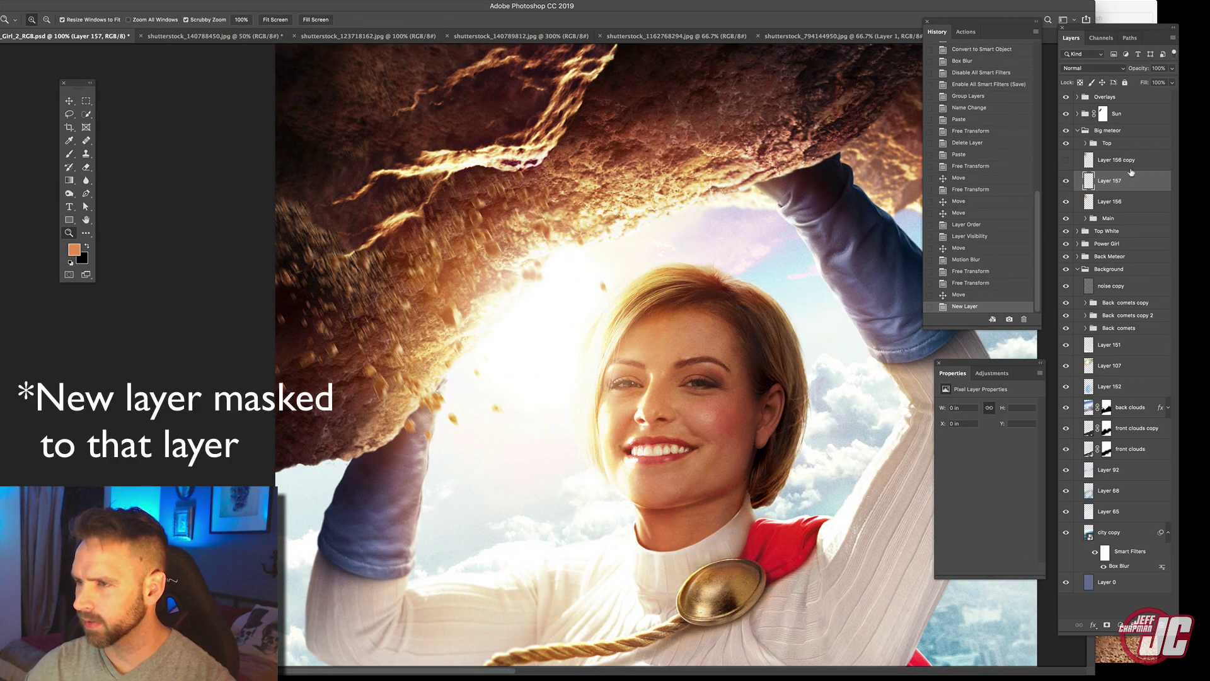
# Clip the new Layer 157 to the debris layer and set its blend mode to Soft Light.
pyautogui.rightClick(1125, 181)
pyautogui.click(1026, 370)
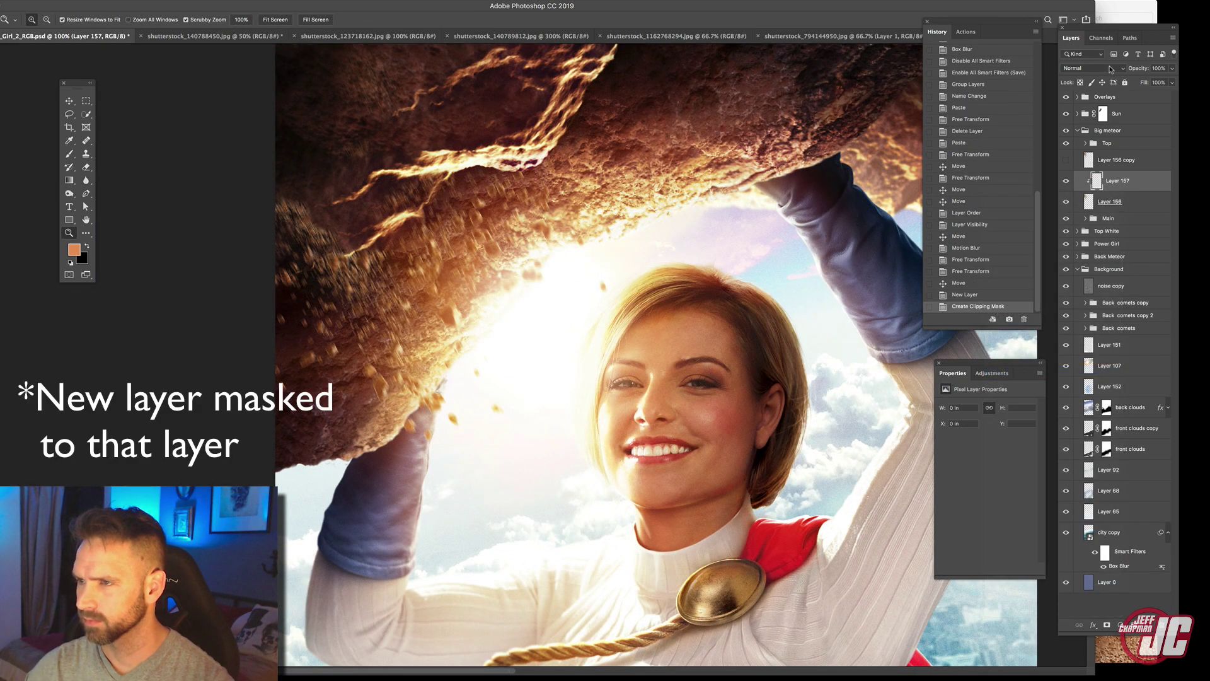
pyautogui.click(1092, 68)
pyautogui.click(1078, 184)
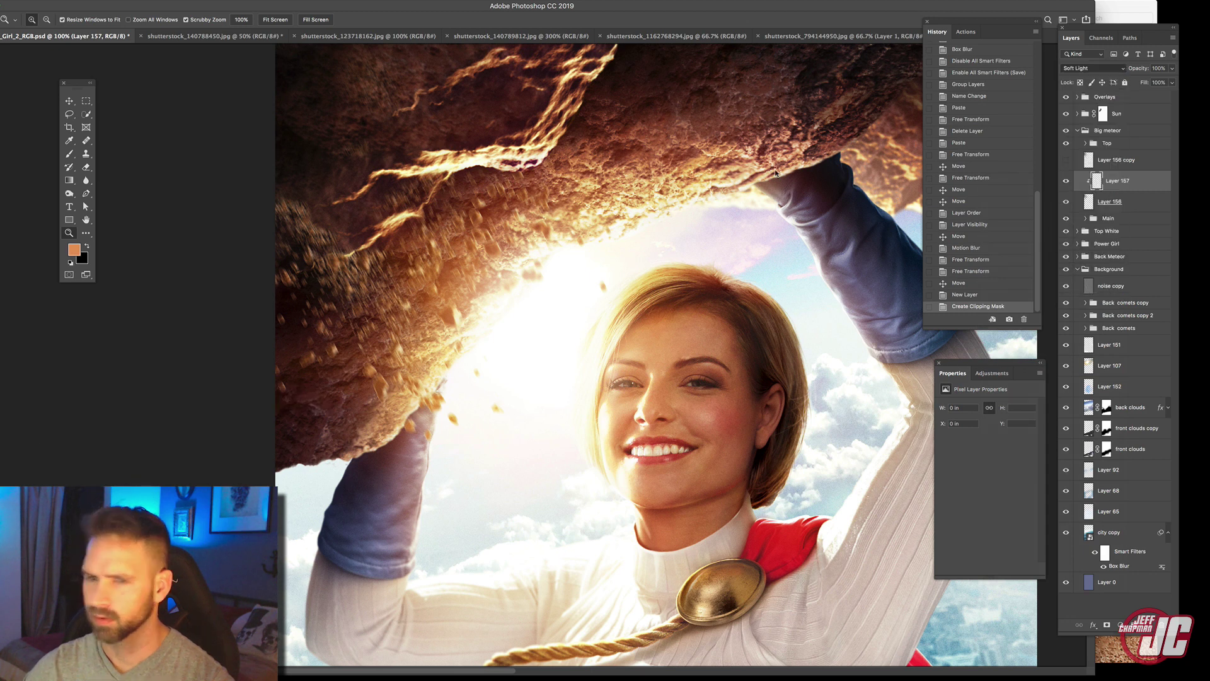
# Darken the debris along the meteor's underside by painting black with a large soft brush at 75% opacity on Layer 157.
pyautogui.click(88, 250)
pyautogui.click(70, 153)
pyautogui.rightClick(400, 247)
pyautogui.moveTo(496, 269); pyautogui.dragTo(495, 268)
pyautogui.moveTo(303, 210)
pyautogui.mouseDown()
pyautogui.moveTo(313, 199)
pyautogui.moveTo(312, 303)
pyautogui.mouseUp()
pyautogui.moveTo(387, 168); pyautogui.dragTo(395, 165)
pyautogui.press('7')
pyautogui.press('5')
pyautogui.moveTo(495, 170)
pyautogui.mouseDown()
pyautogui.moveTo(330, 232)
pyautogui.moveTo(281, 380)
pyautogui.mouseUp()
pyautogui.moveTo(302, 428); pyautogui.dragTo(317, 334)
pyautogui.moveTo(346, 465); pyautogui.dragTo(341, 461)
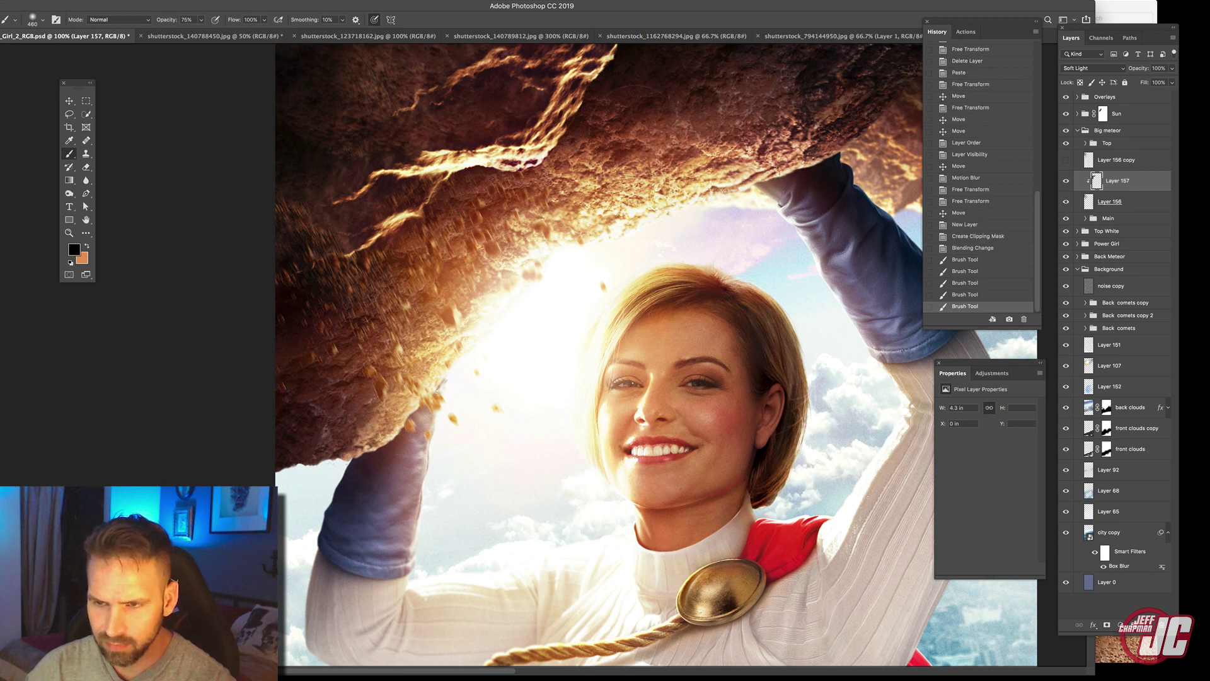
pyautogui.moveTo(610, 145); pyautogui.dragTo(606, 148)
pyautogui.click(334, 198)
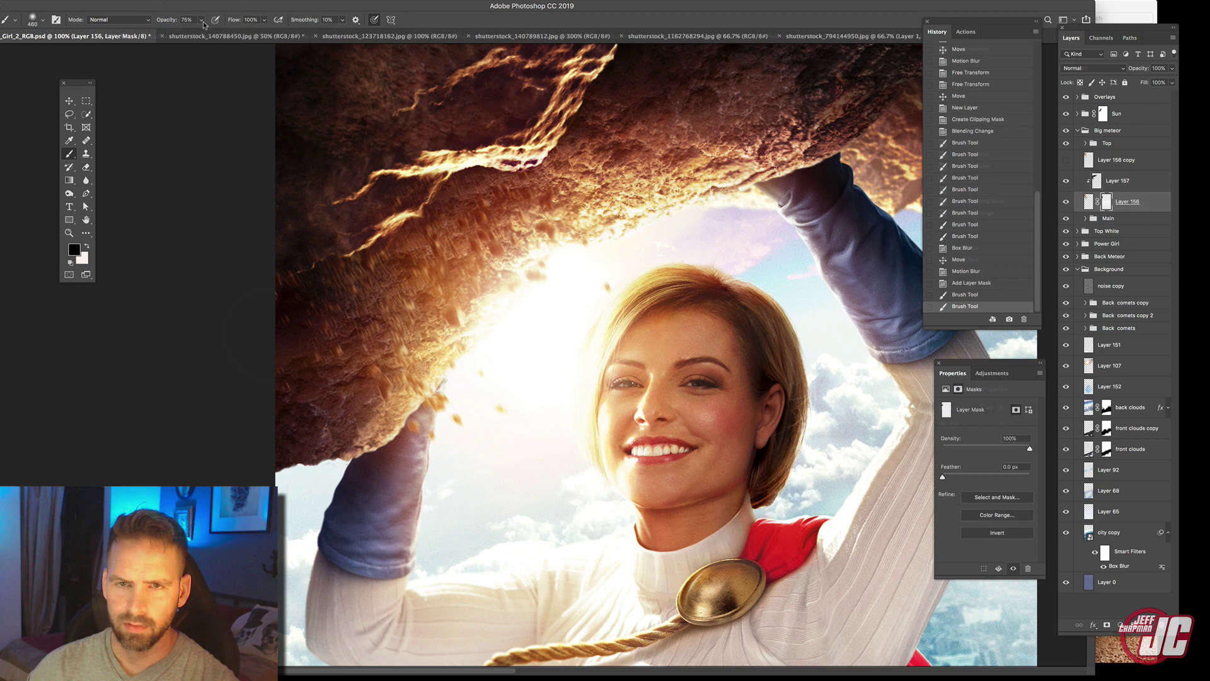
# Fade the debris over the meteor by painting its layer mask in black at 15% brush opacity.
pyautogui.click(201, 19)
pyautogui.moveTo(378, 268)
pyautogui.mouseDown()
pyautogui.moveTo(296, 257)
pyautogui.moveTo(293, 337)
pyautogui.mouseUp()
pyautogui.moveTo(320, 237); pyautogui.dragTo(268, 285)
pyautogui.moveTo(271, 282); pyautogui.dragTo(278, 274)
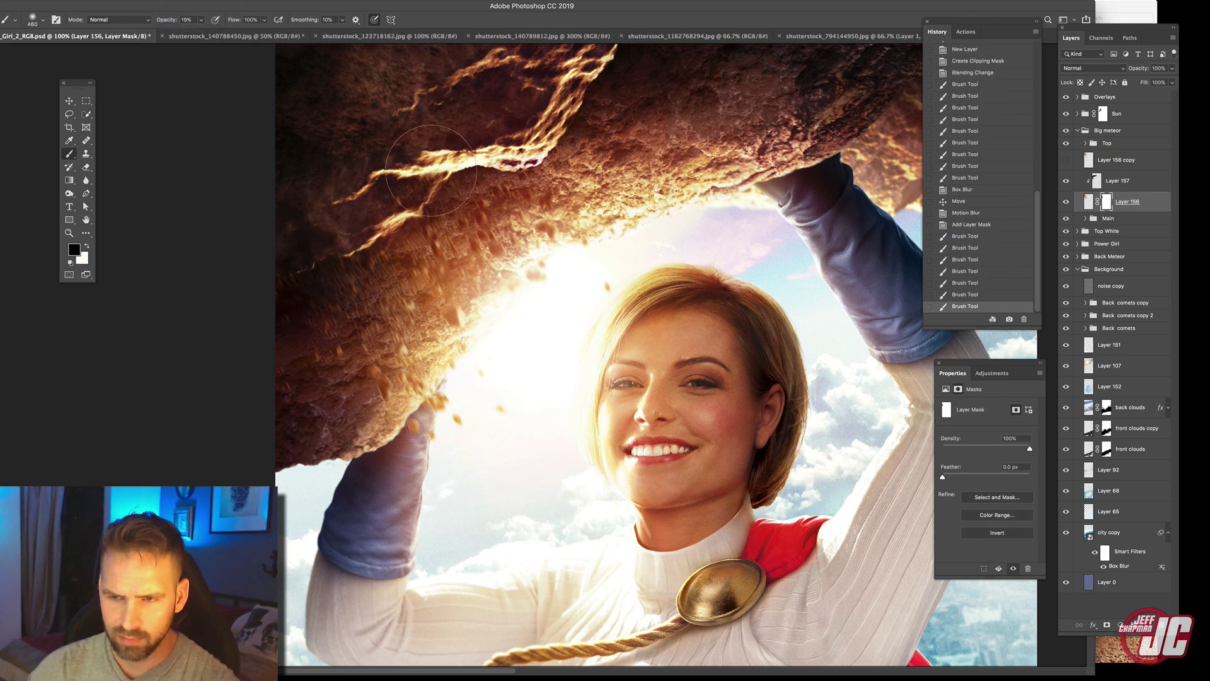
pyautogui.moveTo(449, 213); pyautogui.dragTo(444, 167)
pyautogui.moveTo(581, 152); pyautogui.dragTo(573, 152)
# Mask out further debris over the rock with a 100 px brush, raising the brush opacity to 100%.
pyautogui.rightClick(641, 183)
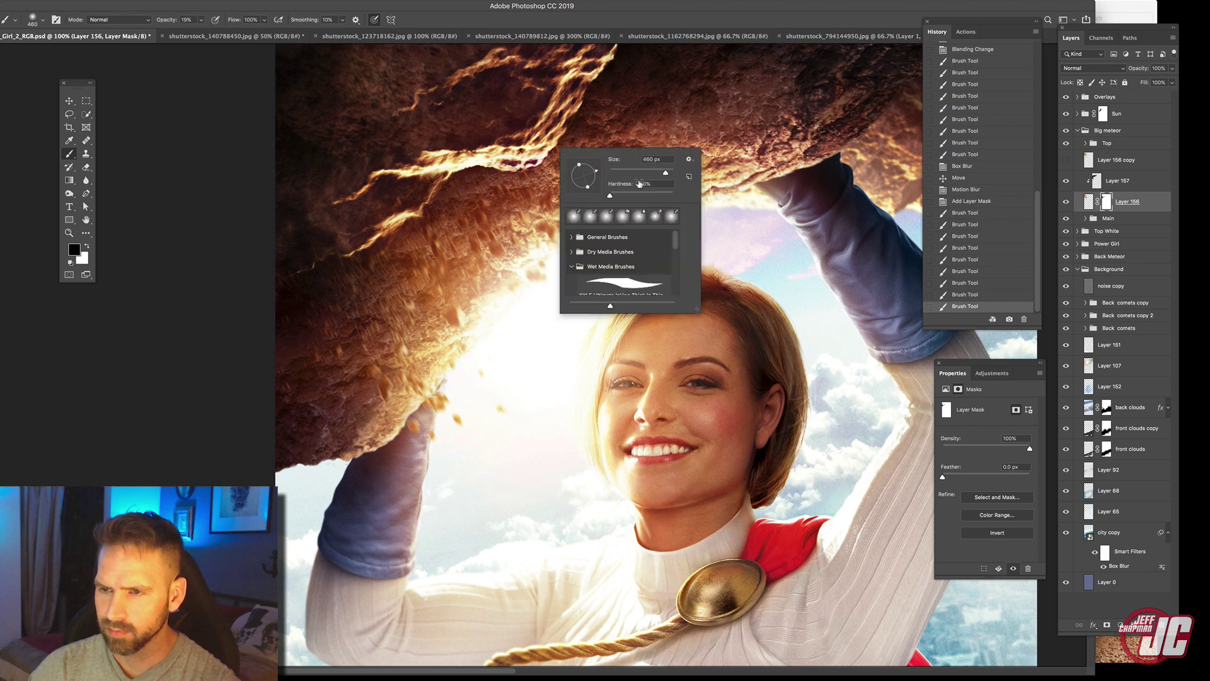
pyautogui.write('100')
pyautogui.press('Return')
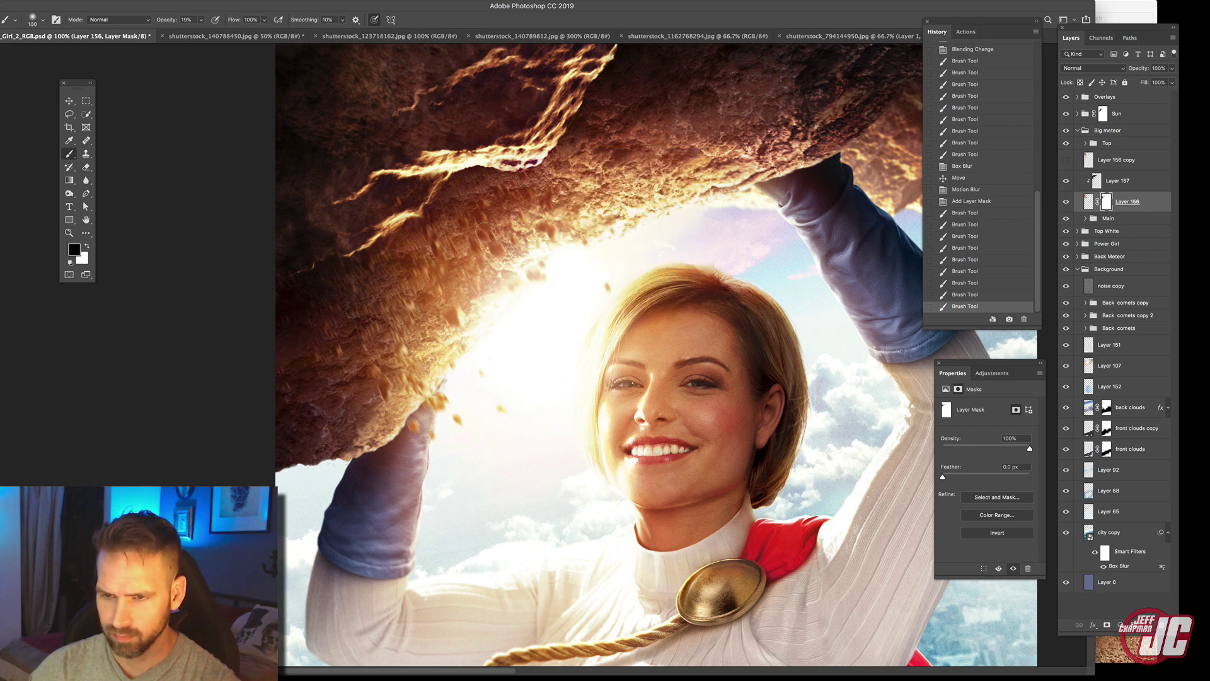
pyautogui.moveTo(477, 233); pyautogui.dragTo(510, 198)
pyautogui.press('0')
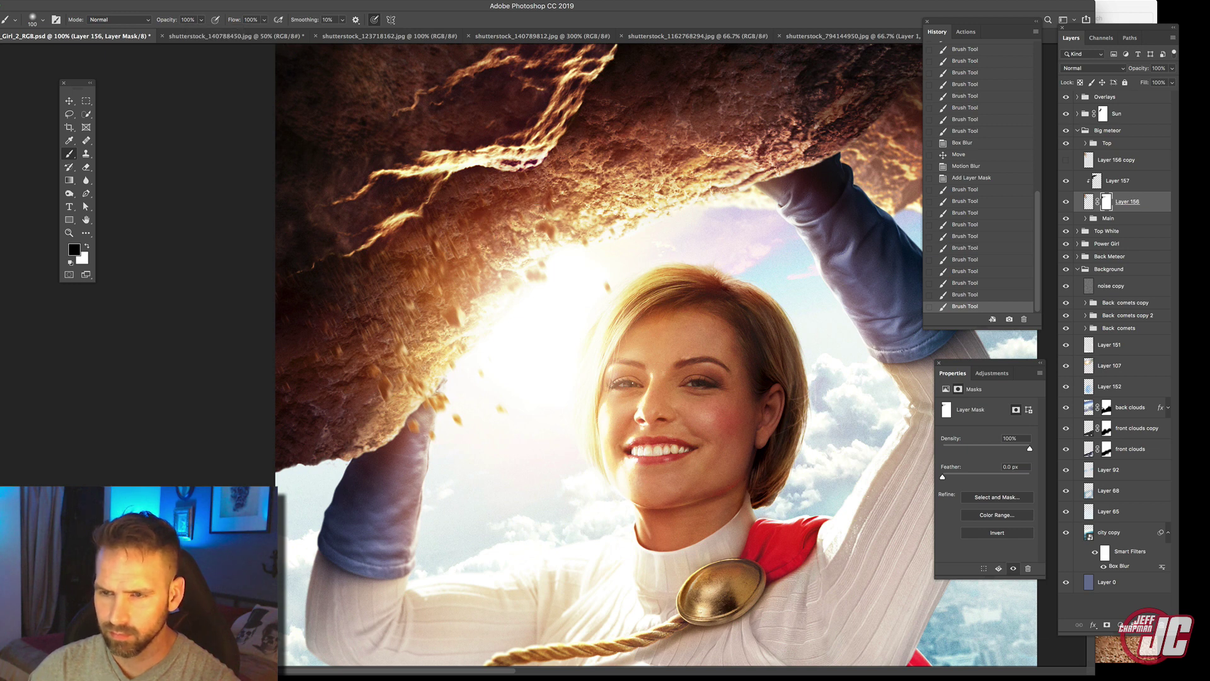
pyautogui.moveTo(356, 293)
pyautogui.mouseDown()
pyautogui.moveTo(338, 250)
pyautogui.moveTo(405, 327)
pyautogui.moveTo(367, 325)
pyautogui.mouseUp()
pyautogui.moveTo(279, 408); pyautogui.dragTo(281, 387)
pyautogui.moveTo(283, 388); pyautogui.dragTo(309, 385)
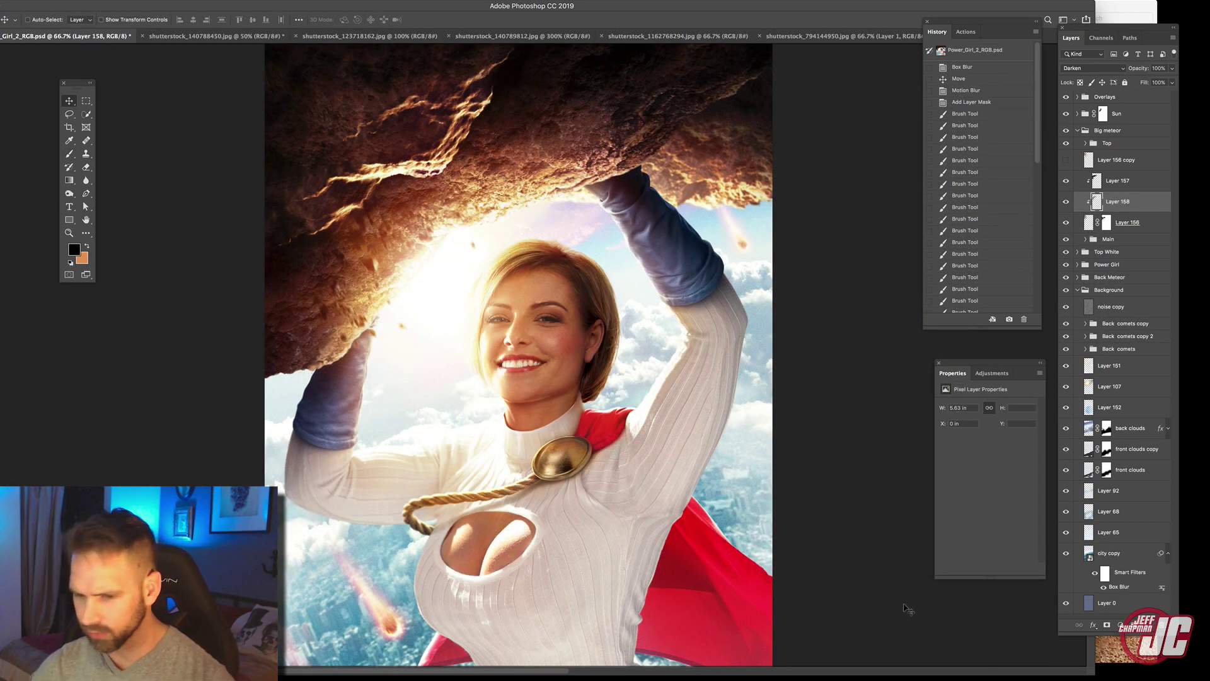
# Switch to Preview and open the red explosion photo shutterstock_451920280.jpg in Photoshop.
pyautogui.click(874, 680)
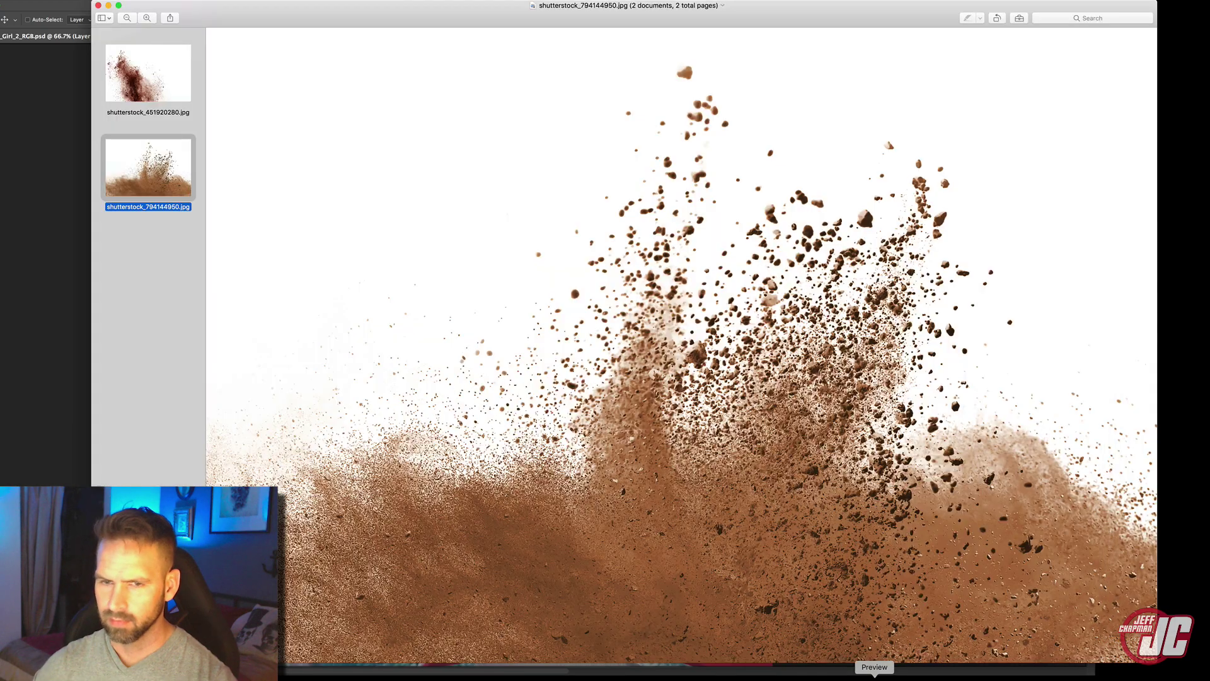
pyautogui.click(154, 76)
pyautogui.moveTo(153, 74); pyautogui.dragTo(394, 680)
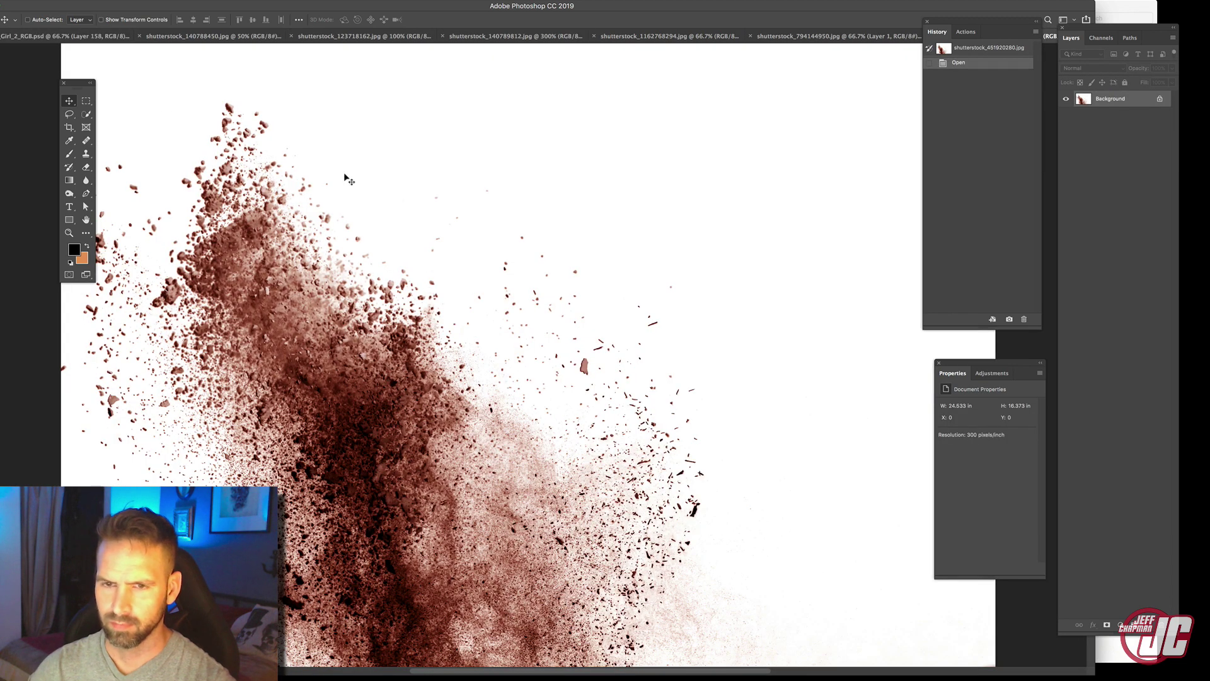
# Lasso the cluster of red debris at the tip of the explosion and bring it into the Power Girl document.
pyautogui.click(69, 114)
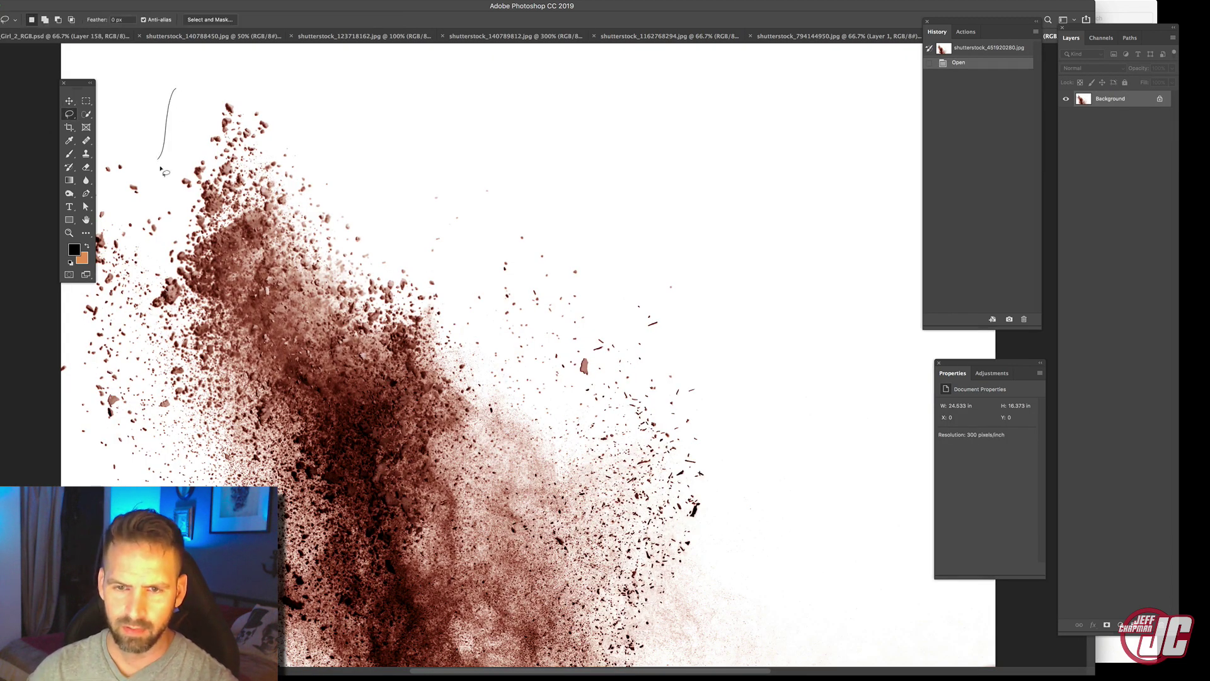
pyautogui.moveTo(134, 229)
pyautogui.mouseDown()
pyautogui.moveTo(180, 244)
pyautogui.moveTo(384, 211)
pyautogui.moveTo(211, 74)
pyautogui.mouseUp()
pyautogui.press('v')
pyautogui.click(69, 36)
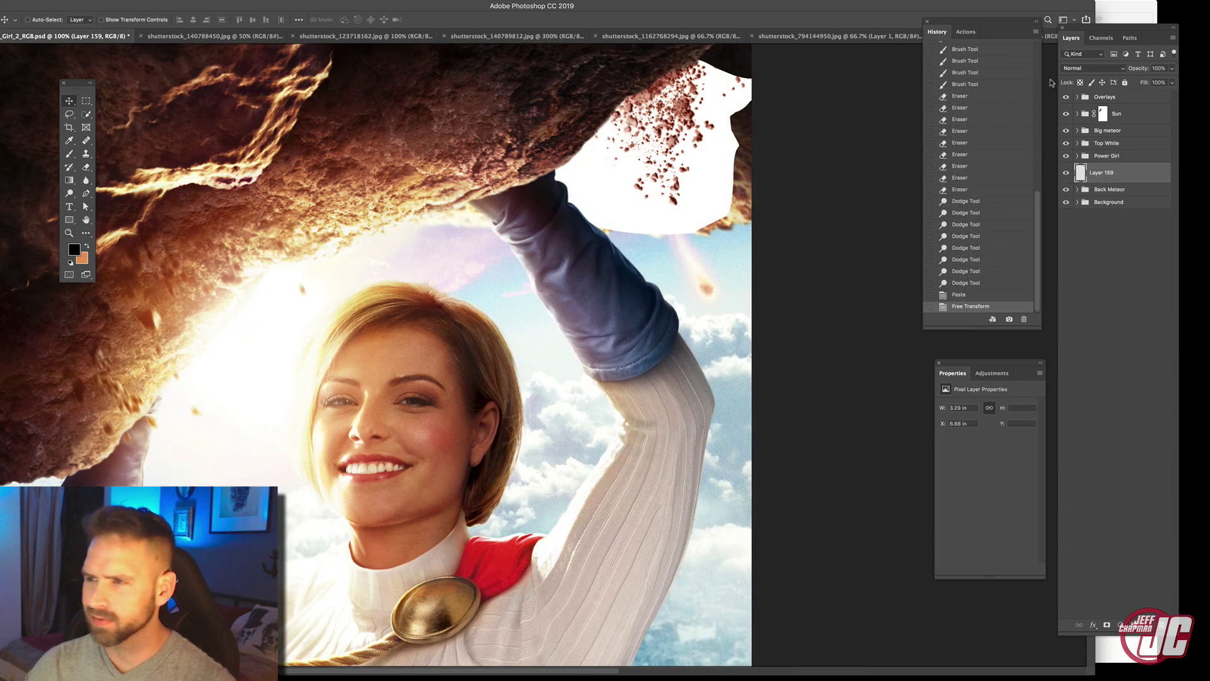
# Set the red debris layer's blend mode to Multiply and move it into the sky beneath the meteor, beside the raised arm.
pyautogui.click(1093, 68)
pyautogui.click(1085, 101)
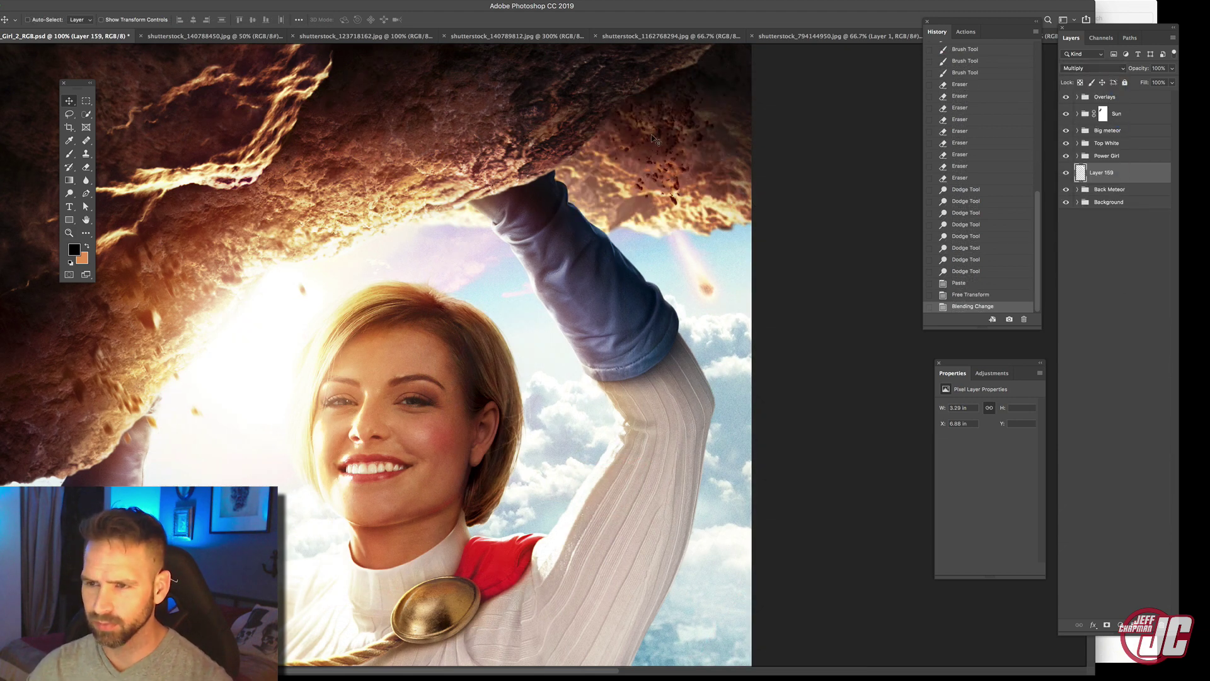
pyautogui.moveTo(659, 130); pyautogui.dragTo(529, 265)
# Apply a Motion Blur with a -61° angle to the red debris layer, adjusting the blur distance.
pyautogui.click(201, 0)
pyautogui.moveTo(252, 114)
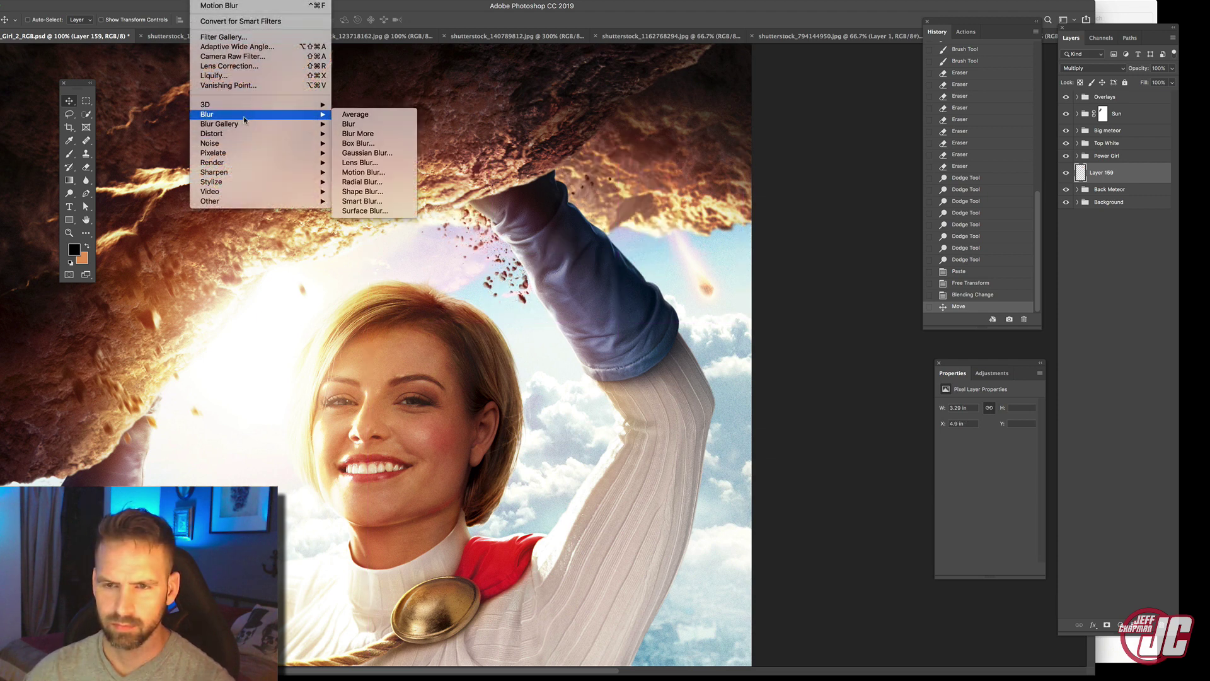
pyautogui.click(361, 172)
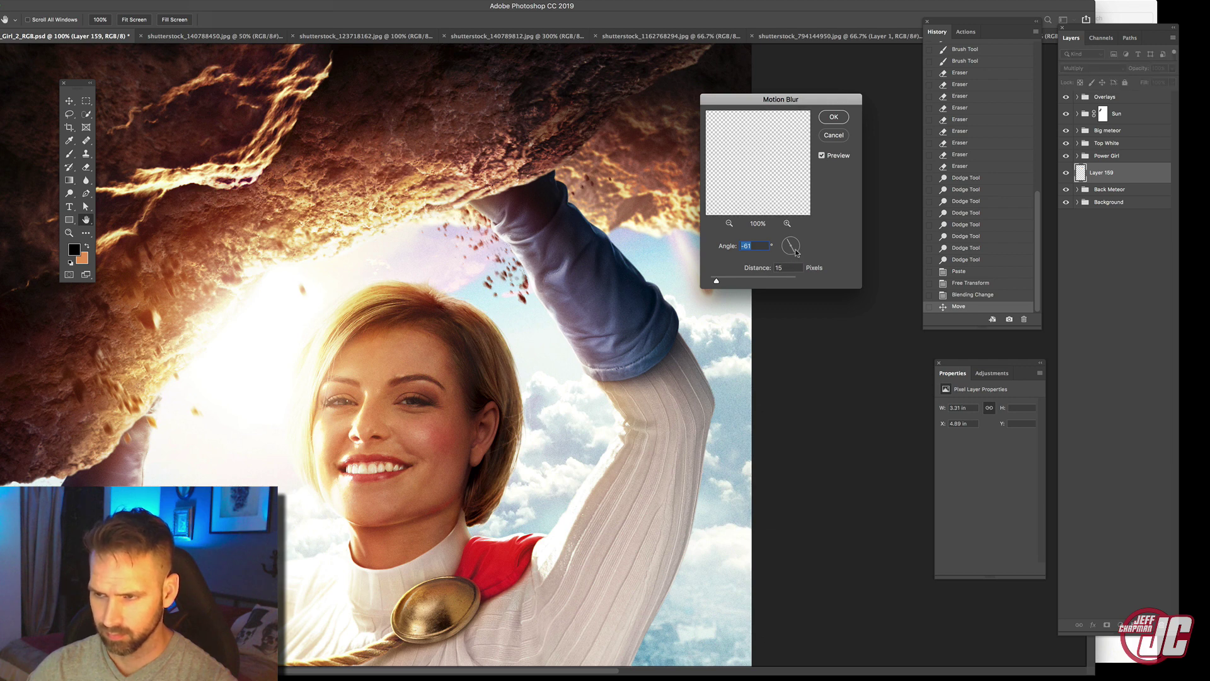
pyautogui.click(723, 281)
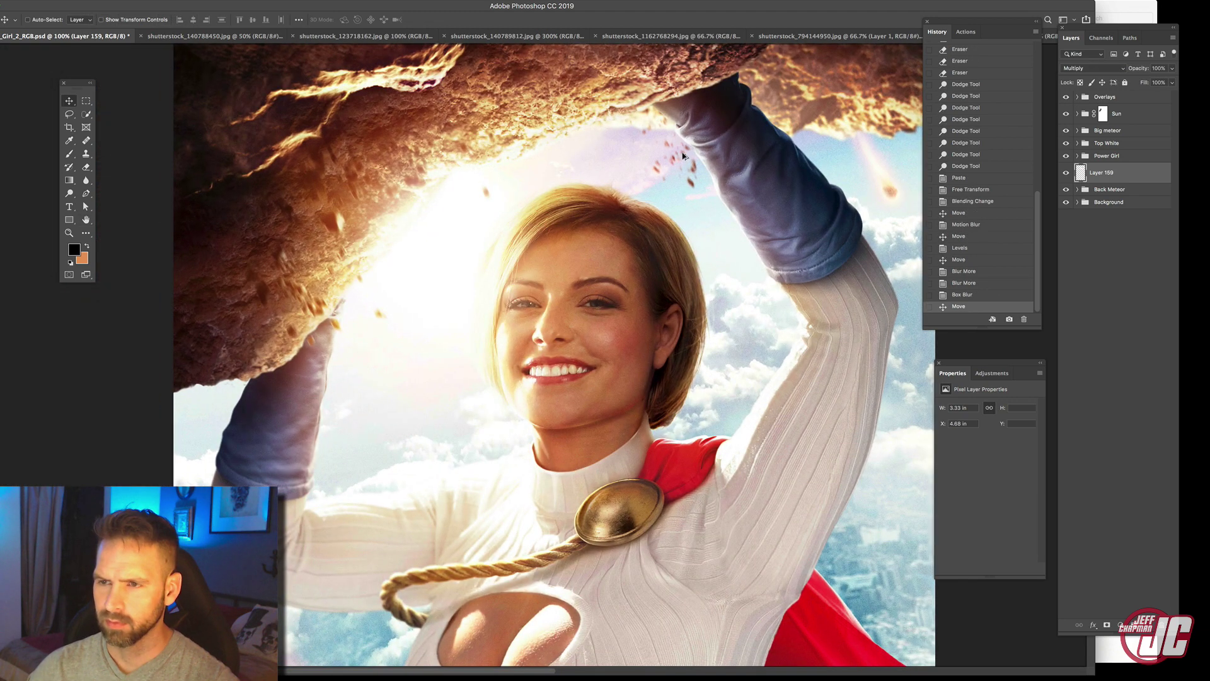
# Duplicate the blurred red debris and place the copy under the meteor's lower edge, beside the other raised arm.
pyautogui.moveTo(225, 408); pyautogui.dragTo(372, 345)
pyautogui.click(41, 0)
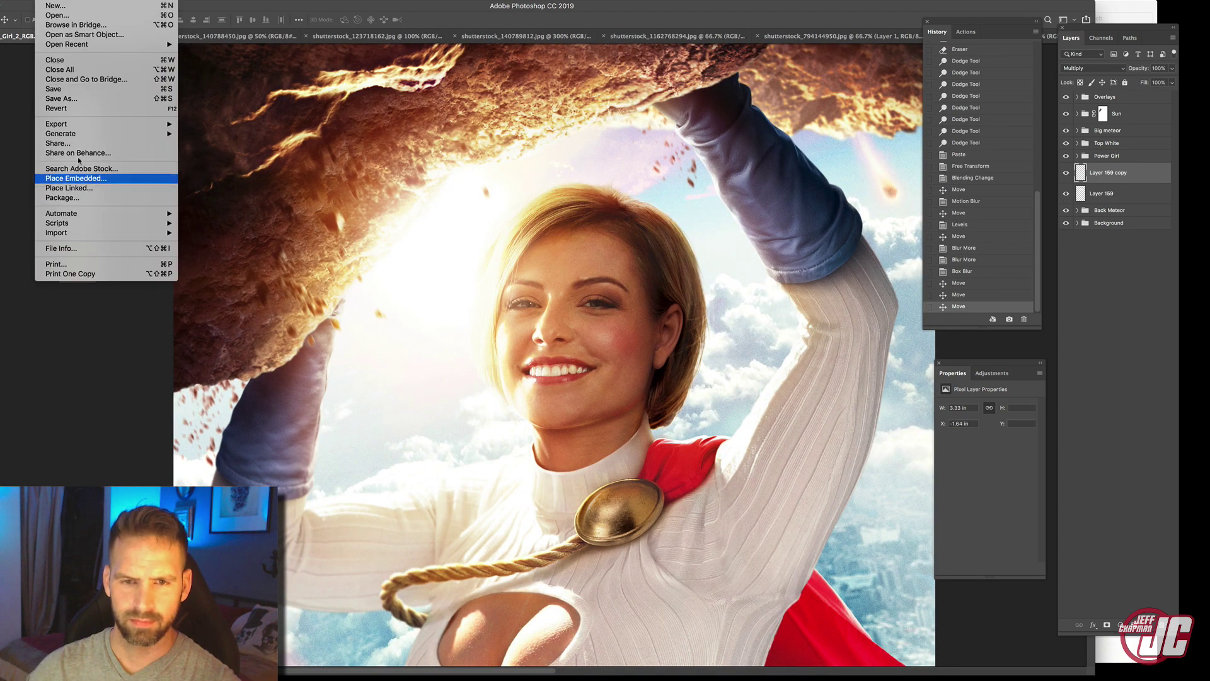
# Flip the red debris copy horizontally and reposition it under the meteor's lower edge beside the raised arm.
pyautogui.moveTo(66, 0)
pyautogui.moveTo(113, 229)
pyautogui.click(227, 344)
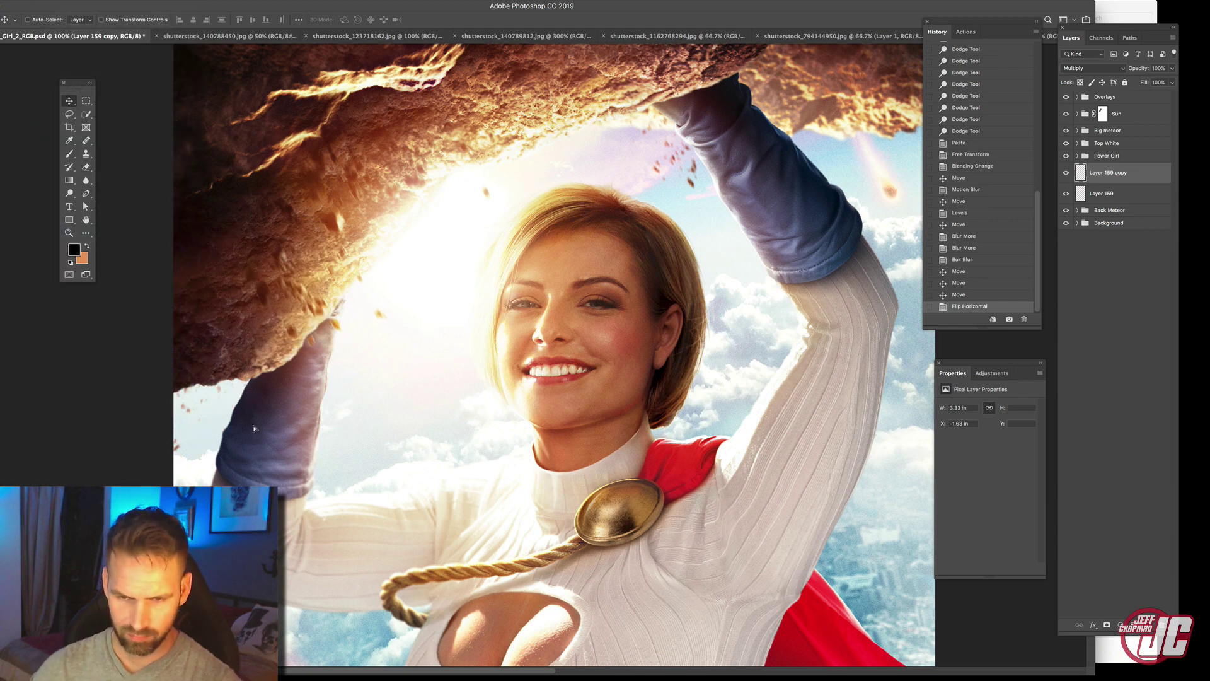
pyautogui.moveTo(254, 429); pyautogui.dragTo(277, 382)
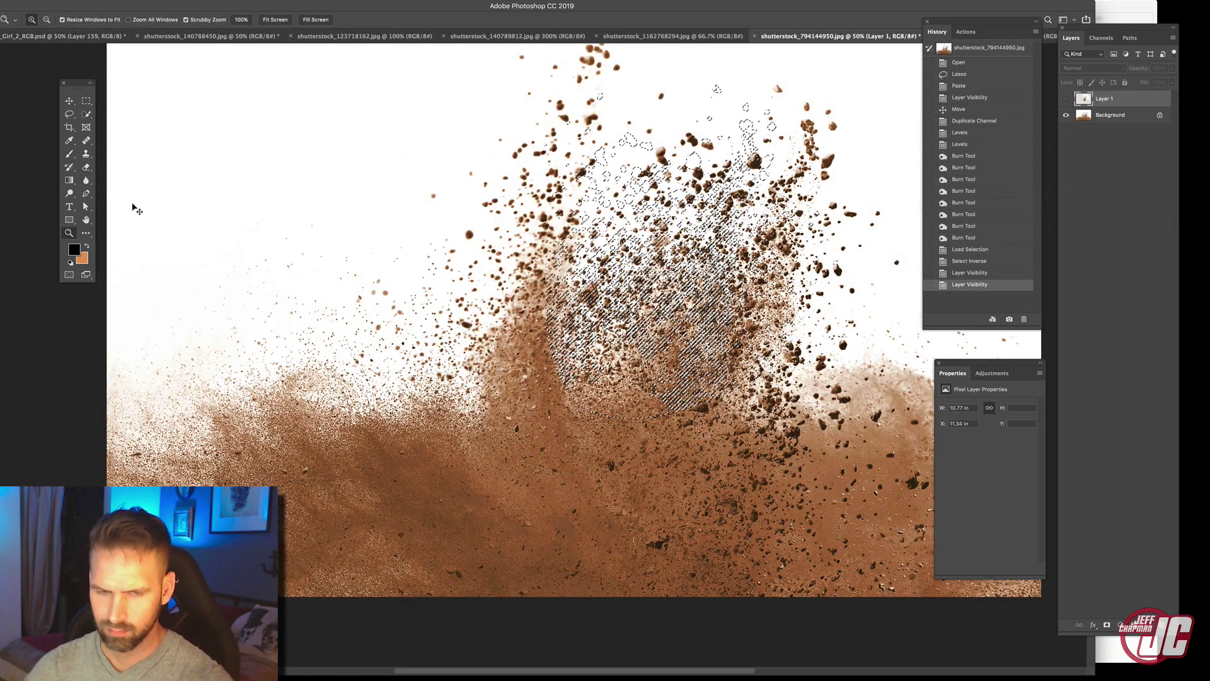
# Clear the old selection, lasso the fine dust beside the main burst on the Background layer, and bring it into the Power Girl document.
pyautogui.hotkey('ctrl', 'd')
pyautogui.press('l')
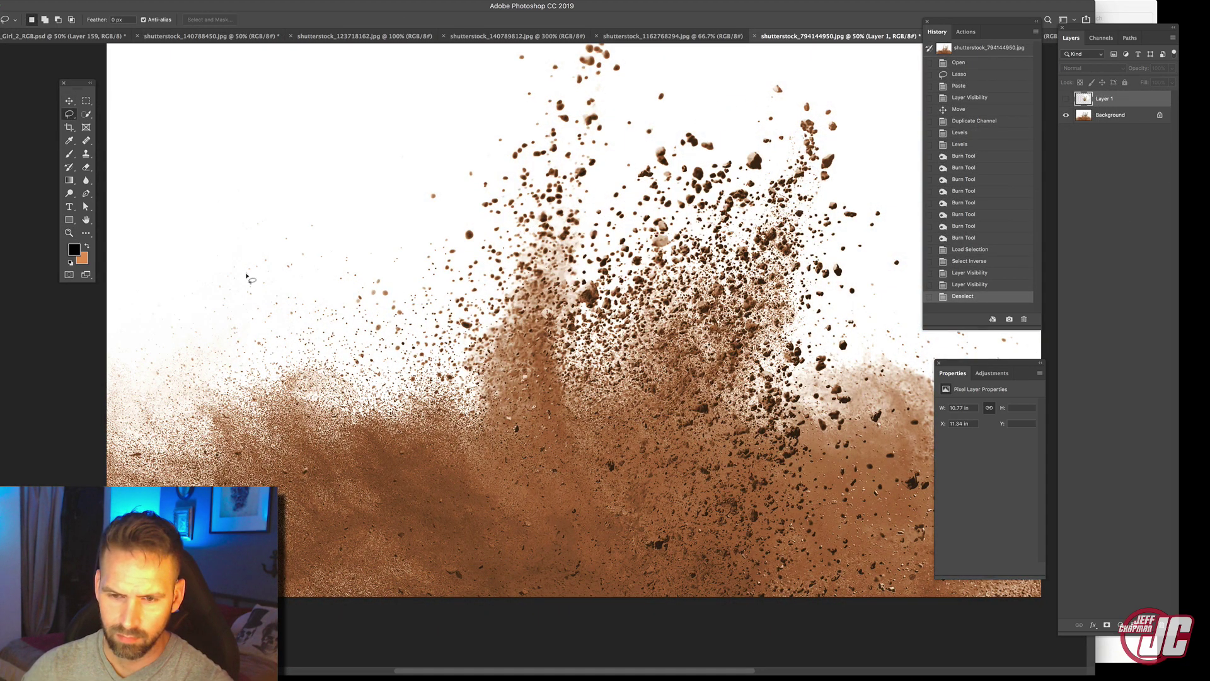
pyautogui.moveTo(242, 305)
pyautogui.mouseDown()
pyautogui.moveTo(456, 360)
pyautogui.moveTo(286, 233)
pyautogui.mouseUp()
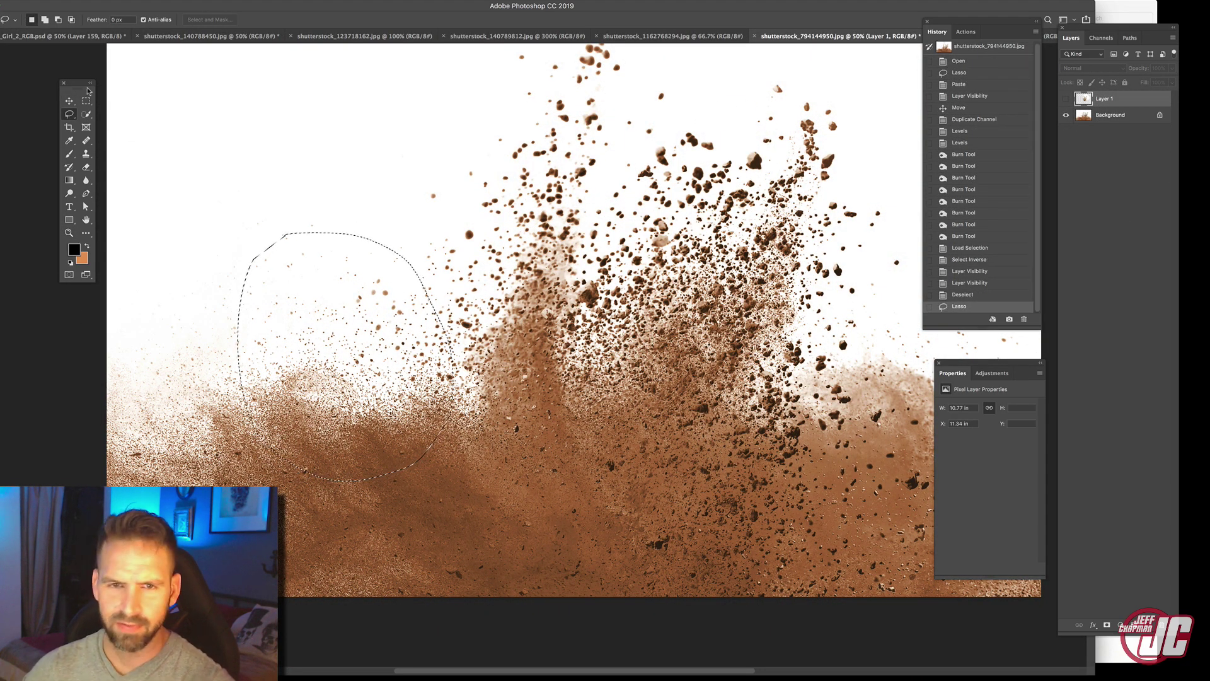
pyautogui.click(69, 101)
pyautogui.click(79, 37)
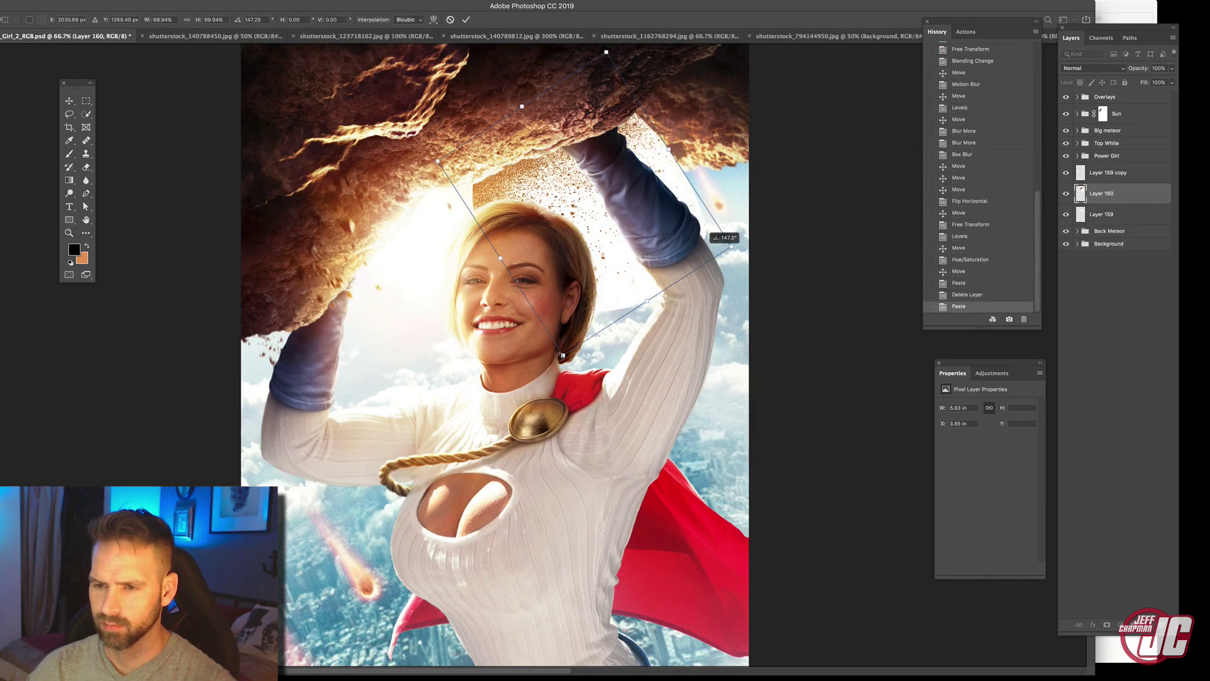
# Rotate the pasted dust about 147° and fit it under the meteor by the raised arm, with its blend mode set to Multiply.
pyautogui.moveTo(561, 356); pyautogui.dragTo(613, 320)
pyautogui.press('Return')
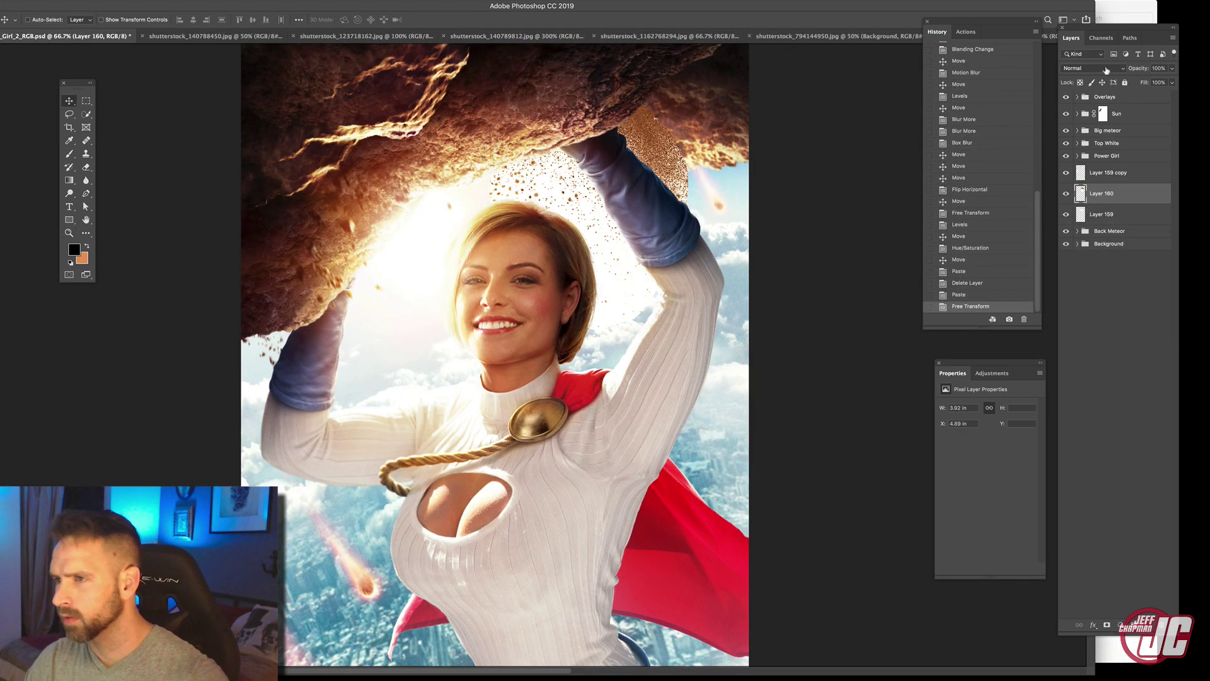
pyautogui.click(1094, 68)
pyautogui.click(1084, 104)
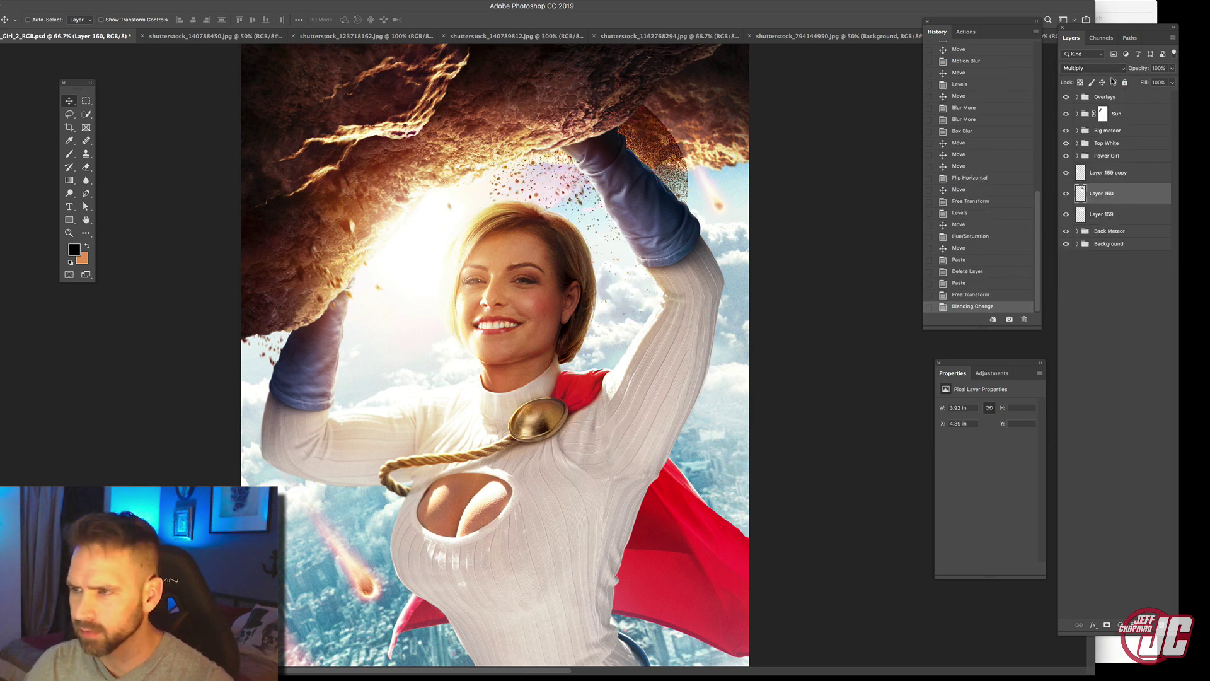
# Move the dust layer closer above the head and rotate it slightly to follow the meteor's underside.
pyautogui.click(1108, 70)
pyautogui.click(1108, 69)
pyautogui.moveTo(639, 148); pyautogui.dragTo(614, 150)
pyautogui.hotkey('ctrl', 't')
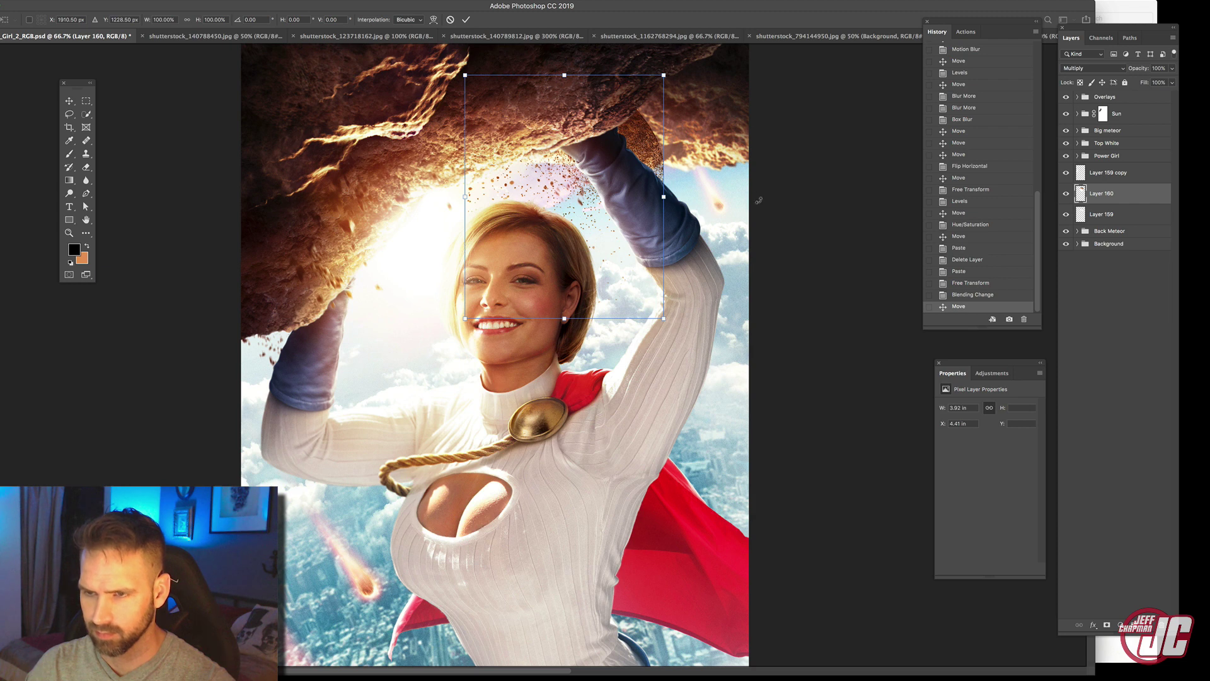
pyautogui.press('Return')
# Open the Motion Blur filter for the dust layer and move its dialog clear of the figure.
pyautogui.click(208, 0)
pyautogui.moveTo(252, 114)
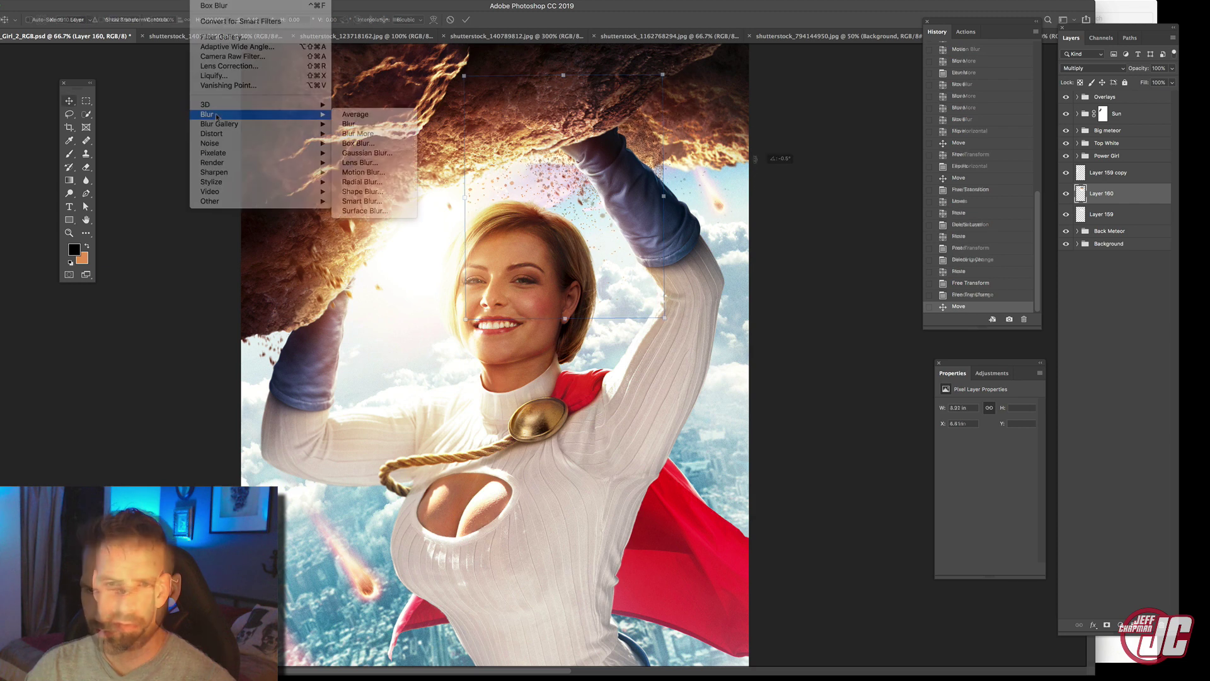
pyautogui.click(376, 172)
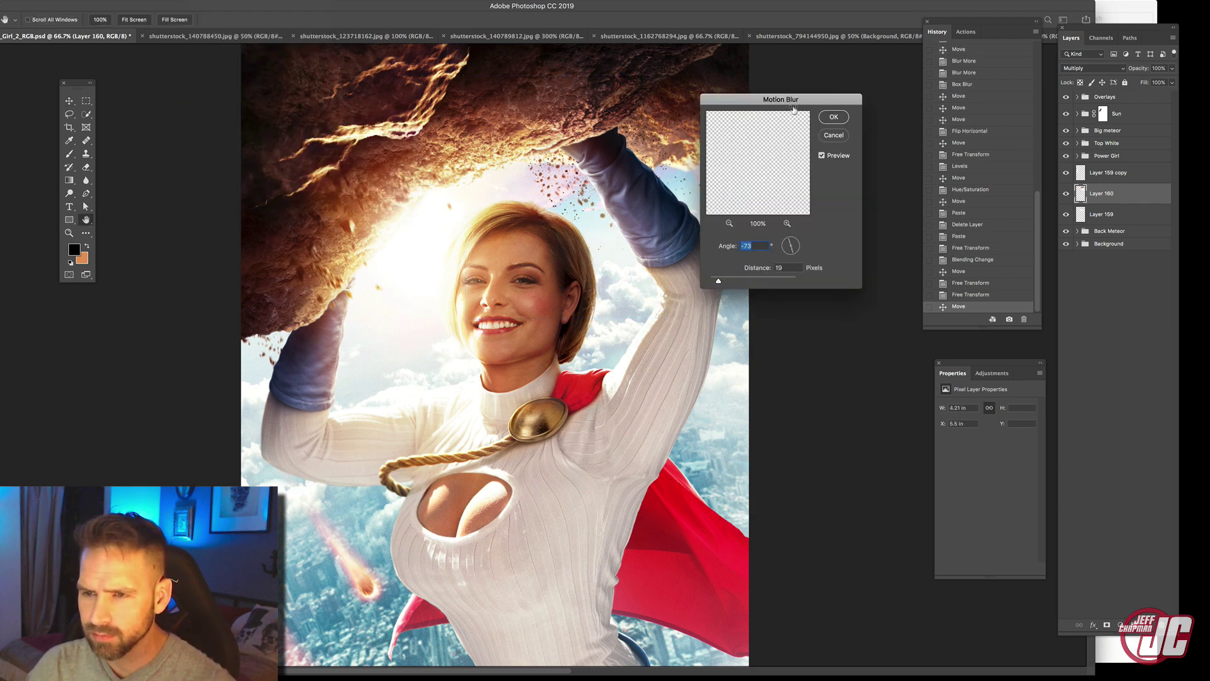
pyautogui.moveTo(791, 107); pyautogui.dragTo(857, 99)
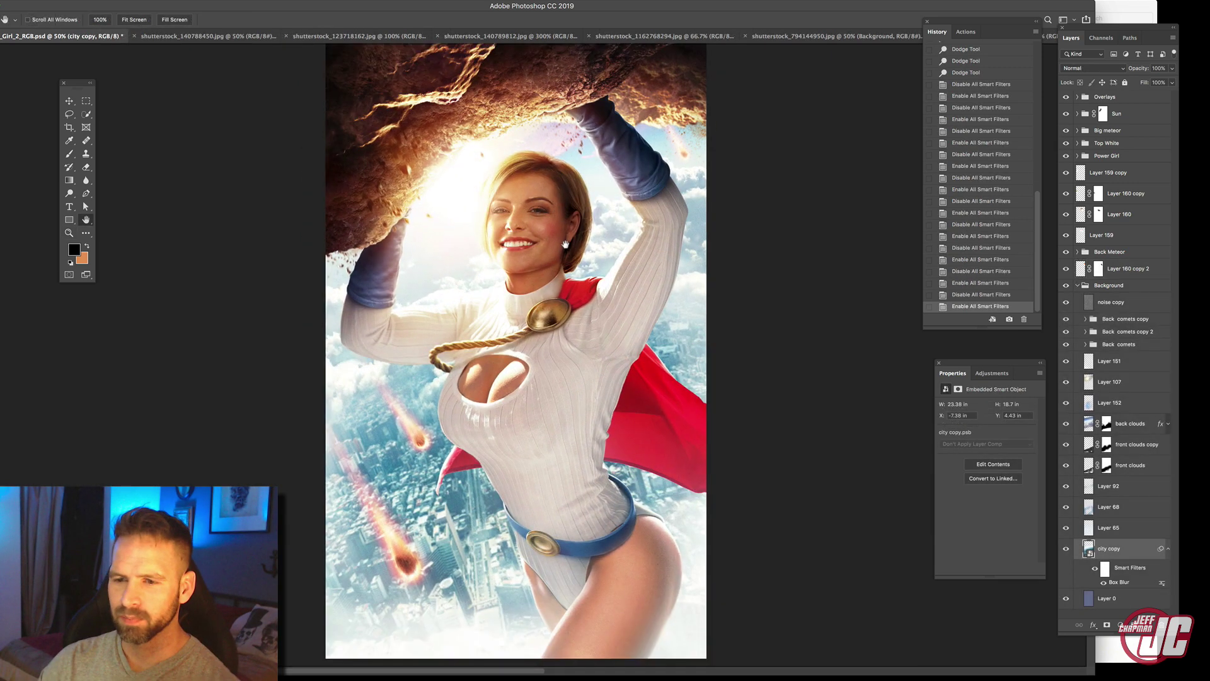
# Disable the smart filters on the city copy layer to compare the city background without its Box Blur.
pyautogui.moveTo(586, 354); pyautogui.dragTo(591, 258)
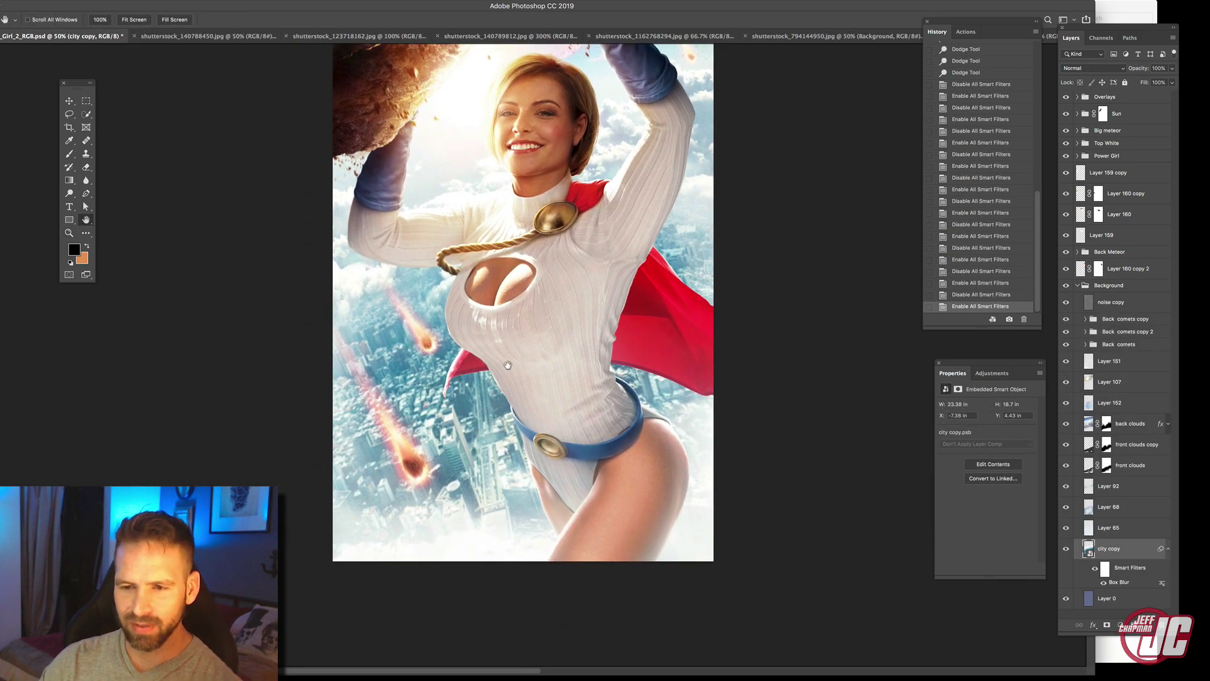
pyautogui.click(1095, 570)
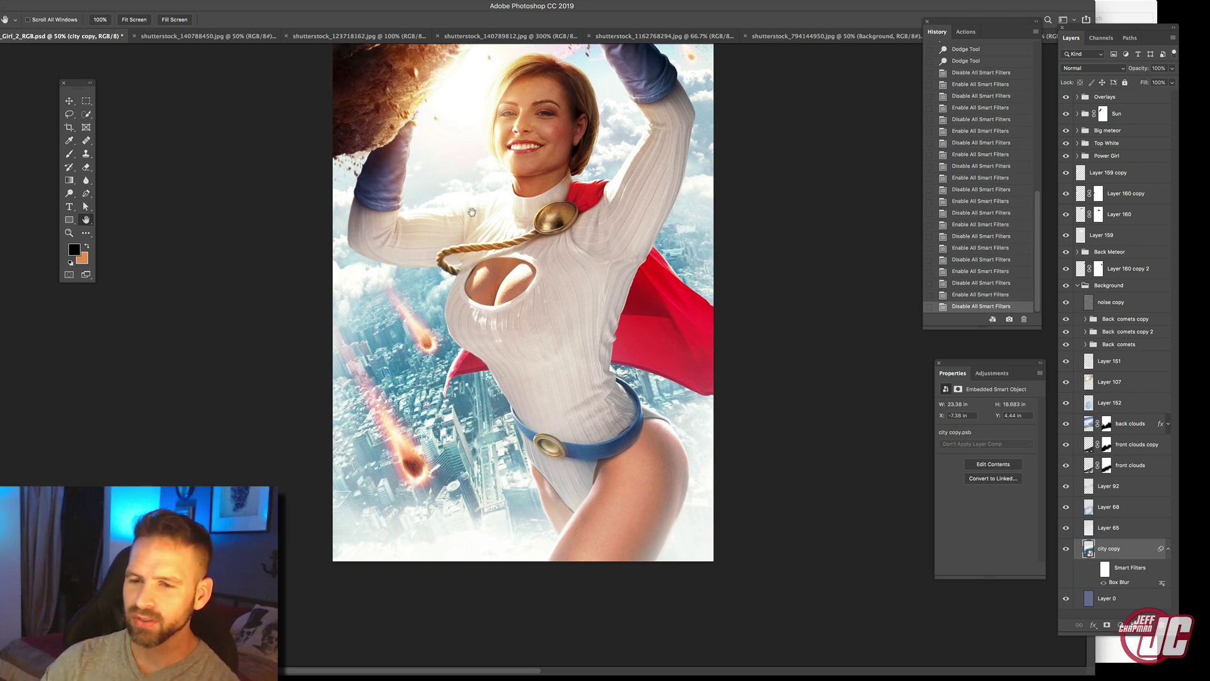